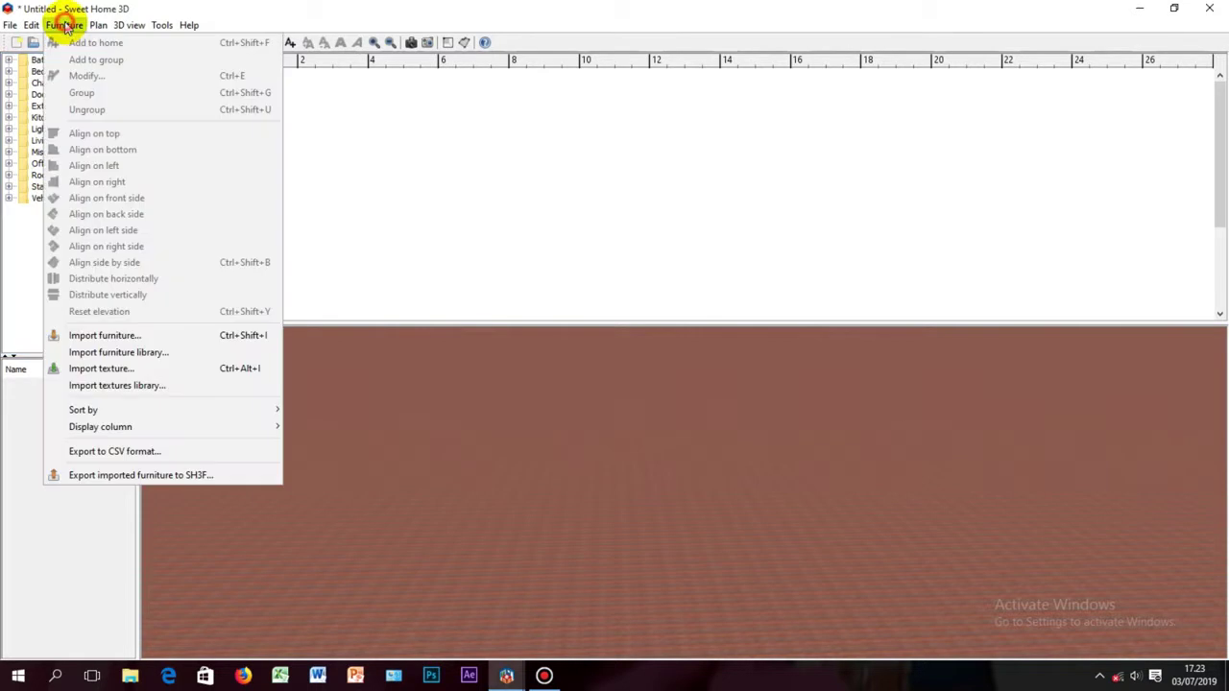
Start a furniture import and load the model PIPA PARALON.obj, filtering the files to OBJ - Wavefront
left_click(106, 336)
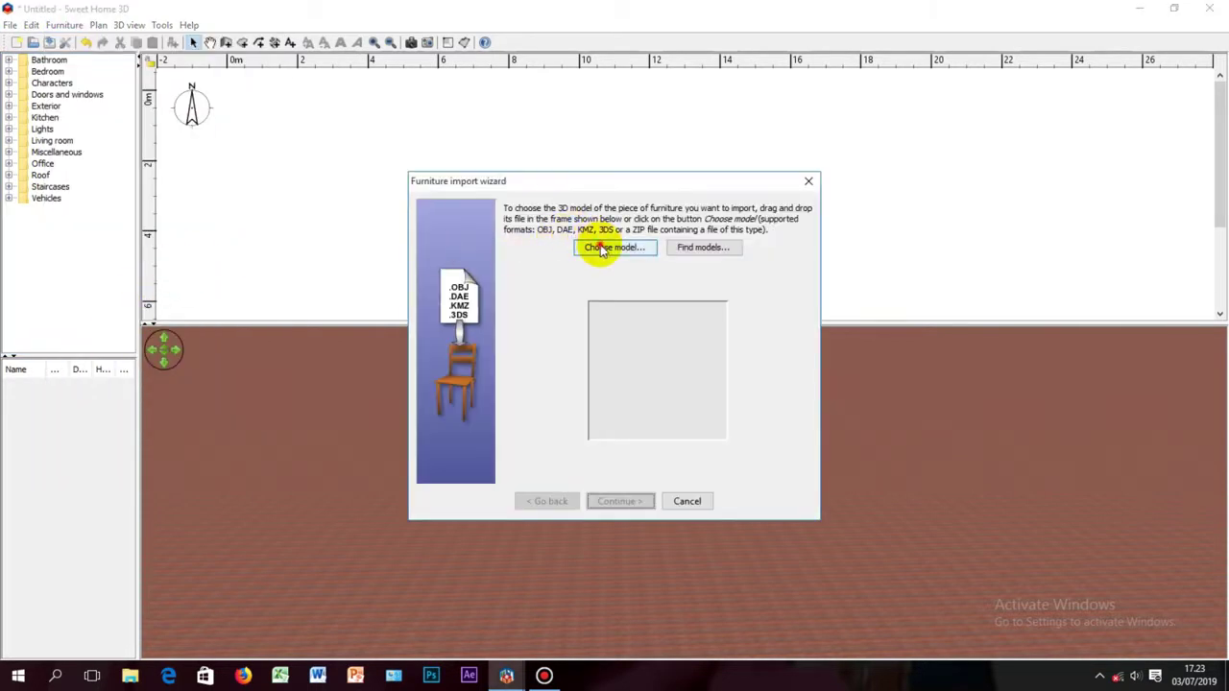
left_click(602, 249)
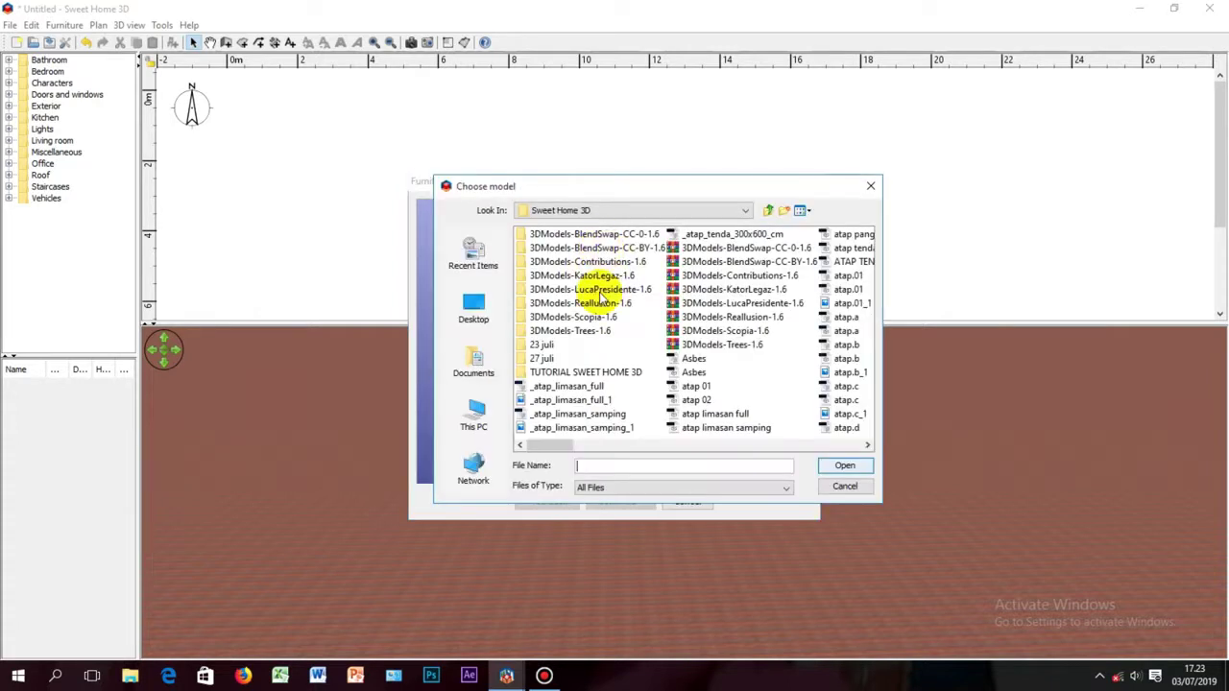
left_click(786, 488)
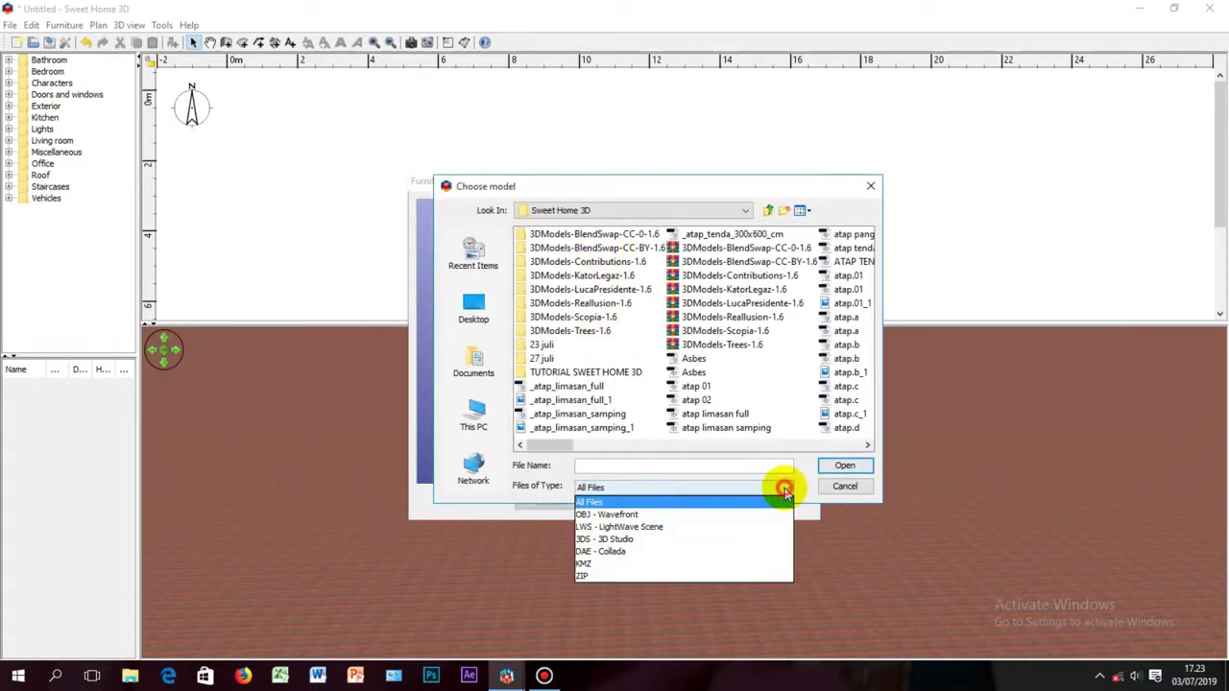
left_click(706, 520)
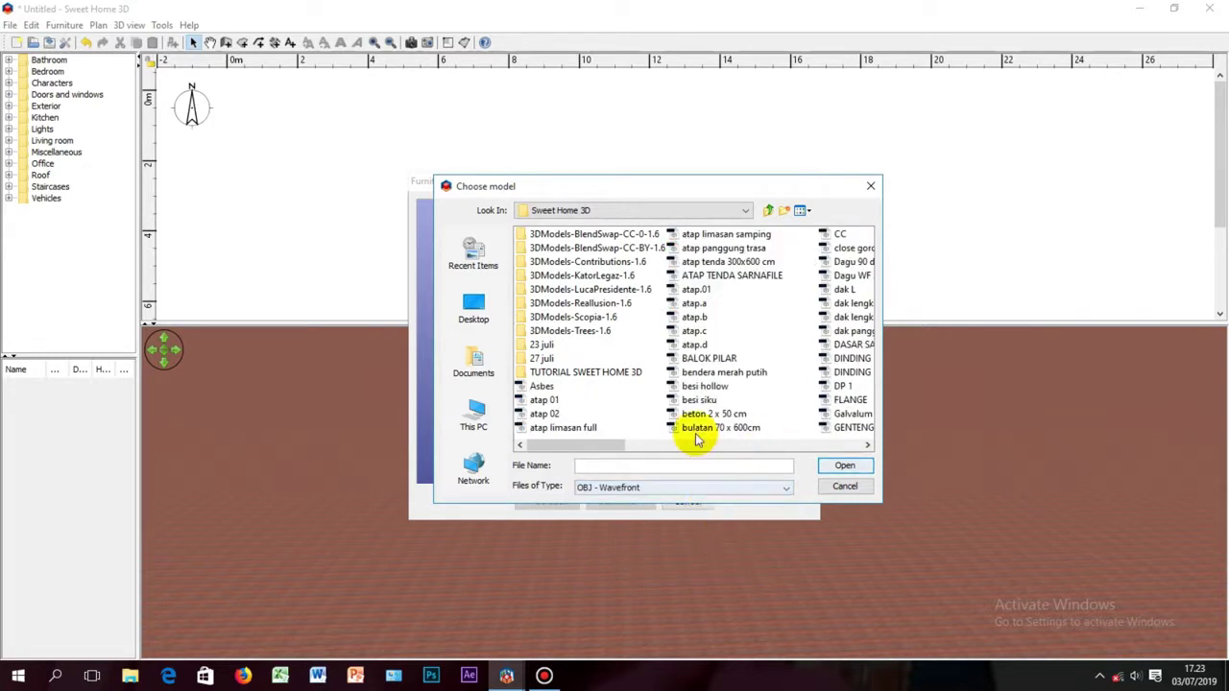
left_click_drag(631, 447, 740, 451)
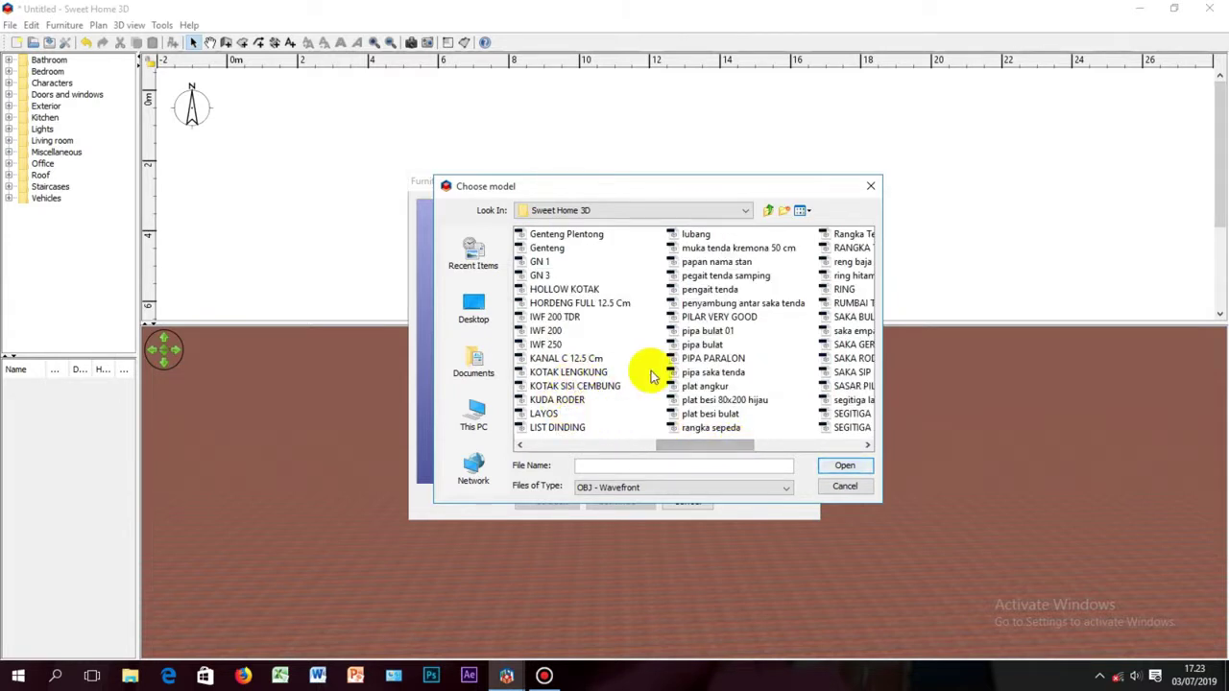
left_click(730, 358)
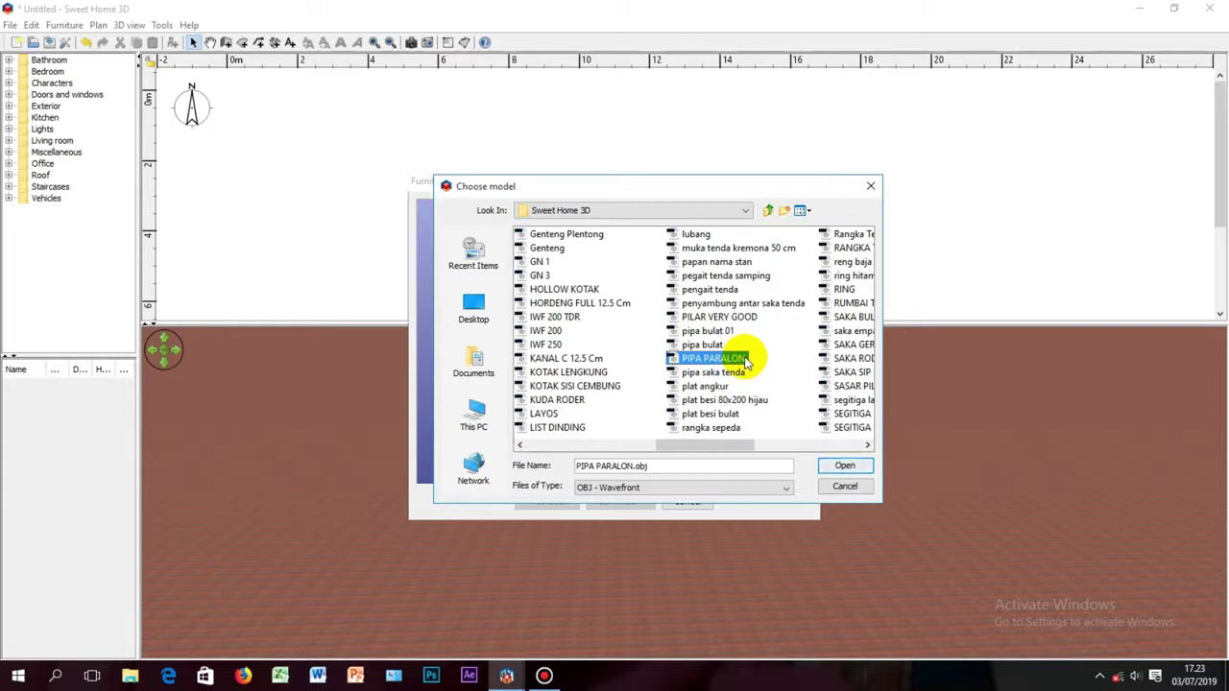
left_click(845, 465)
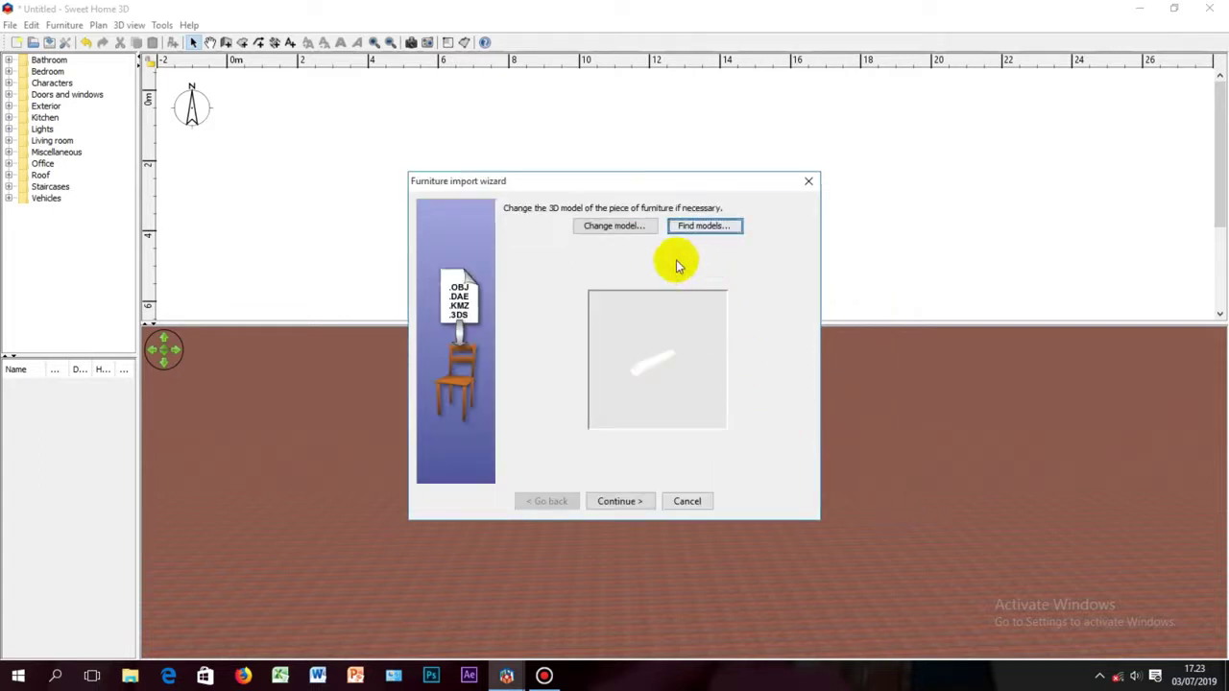
Keep the model's orientation, set its width to 3 cm with proportions kept, and finish the furniture import
left_click(625, 502)
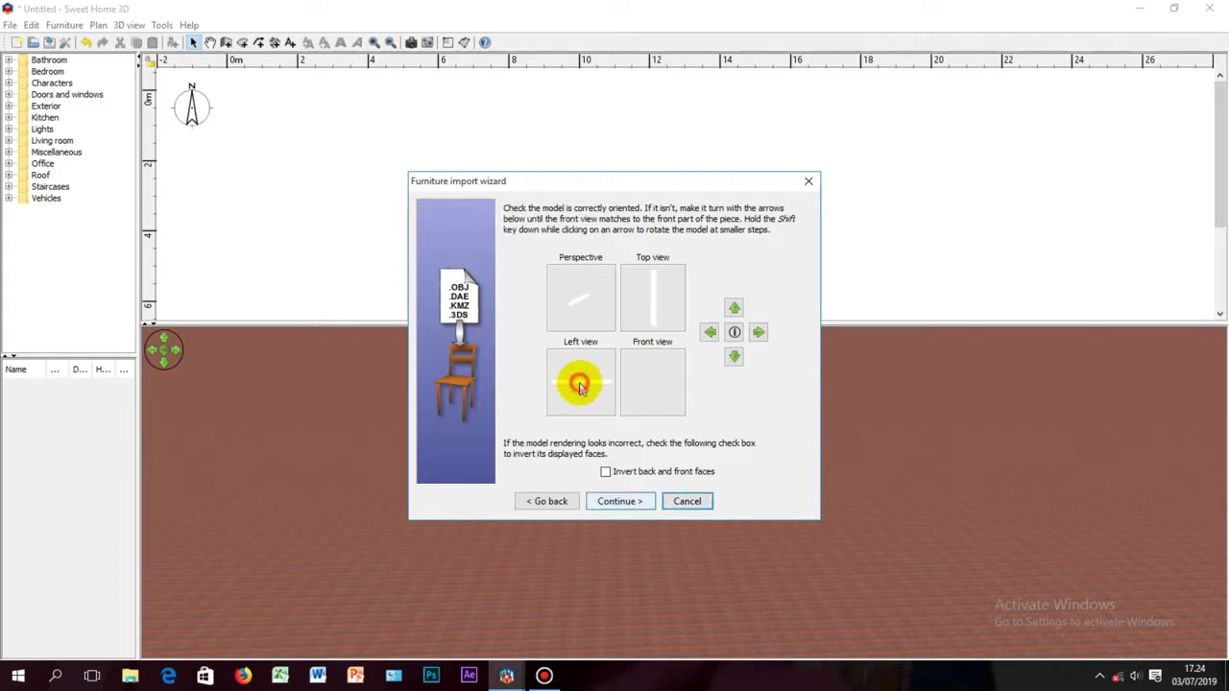
left_click(627, 509)
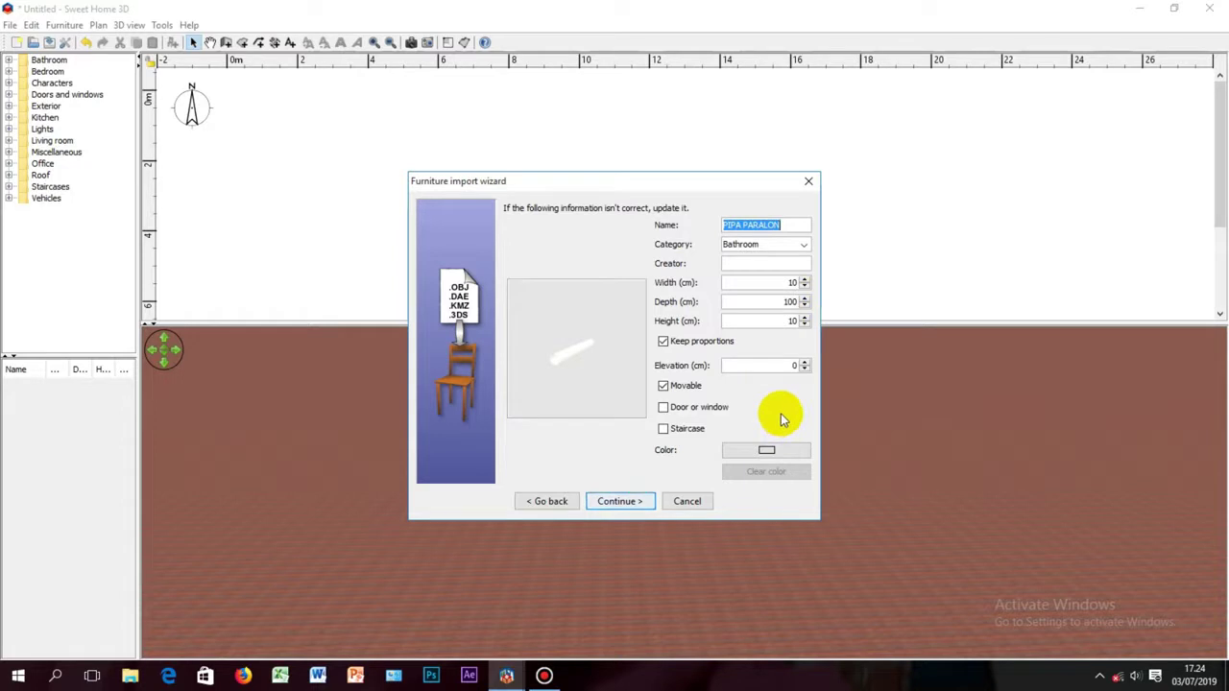
double_click(794, 283)
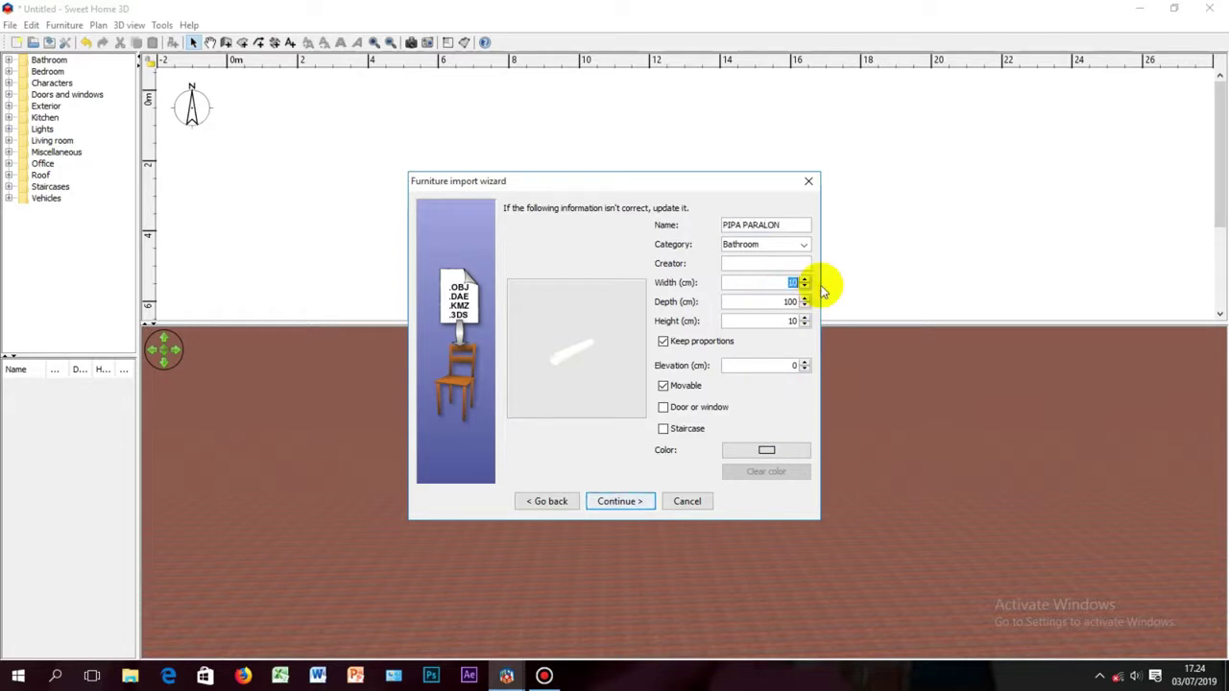
type("3")
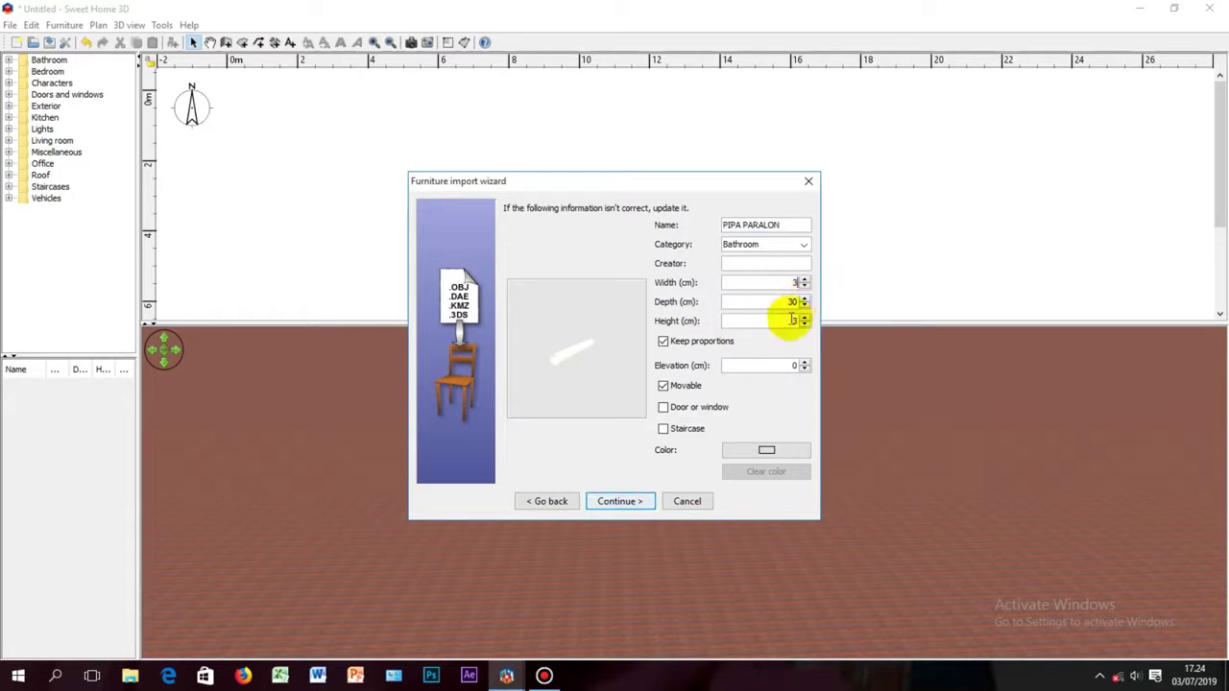
left_click(786, 301)
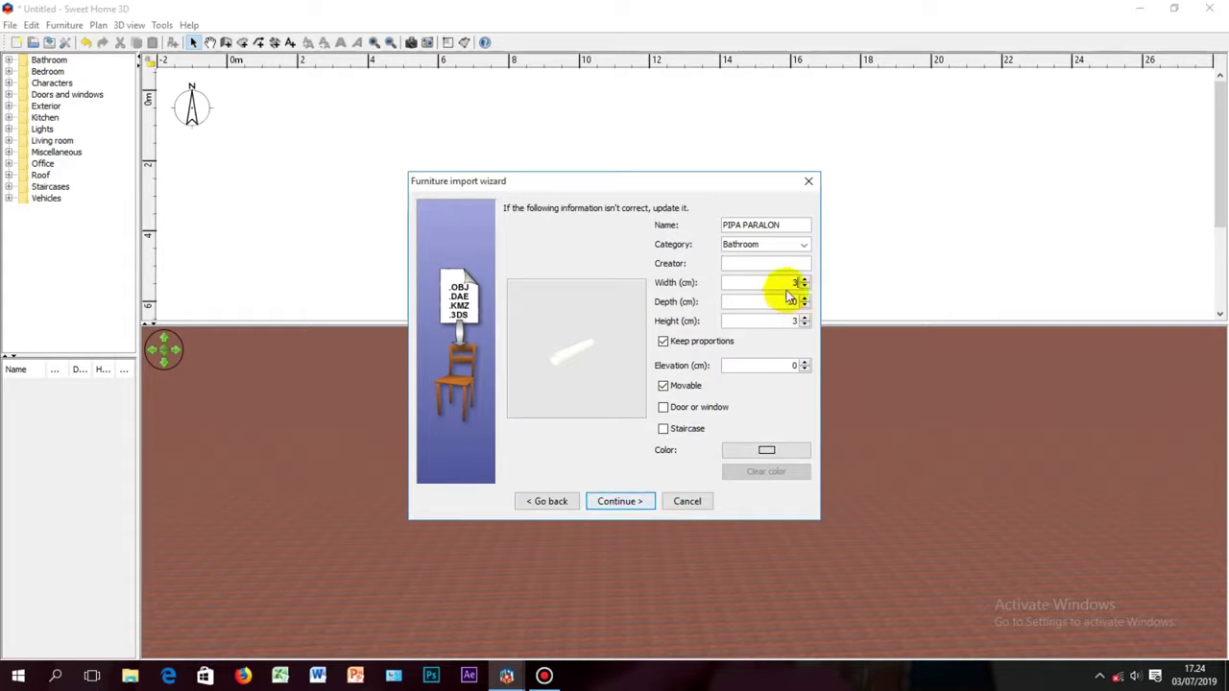
left_click(626, 503)
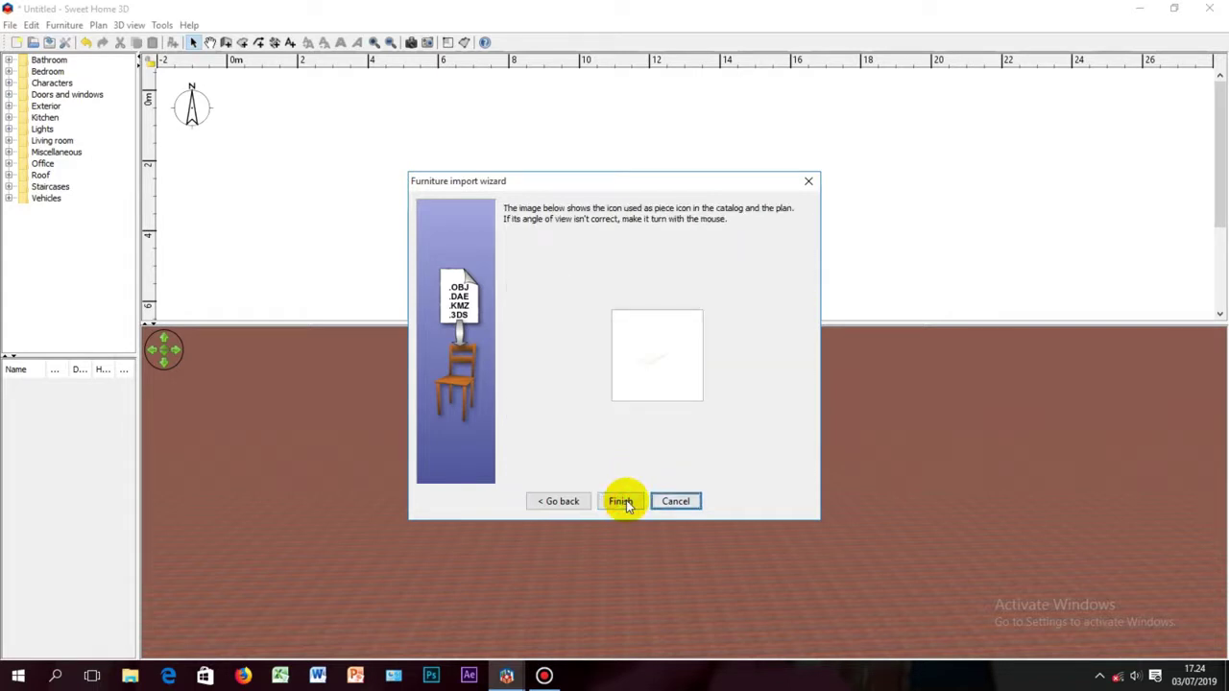
left_click(627, 503)
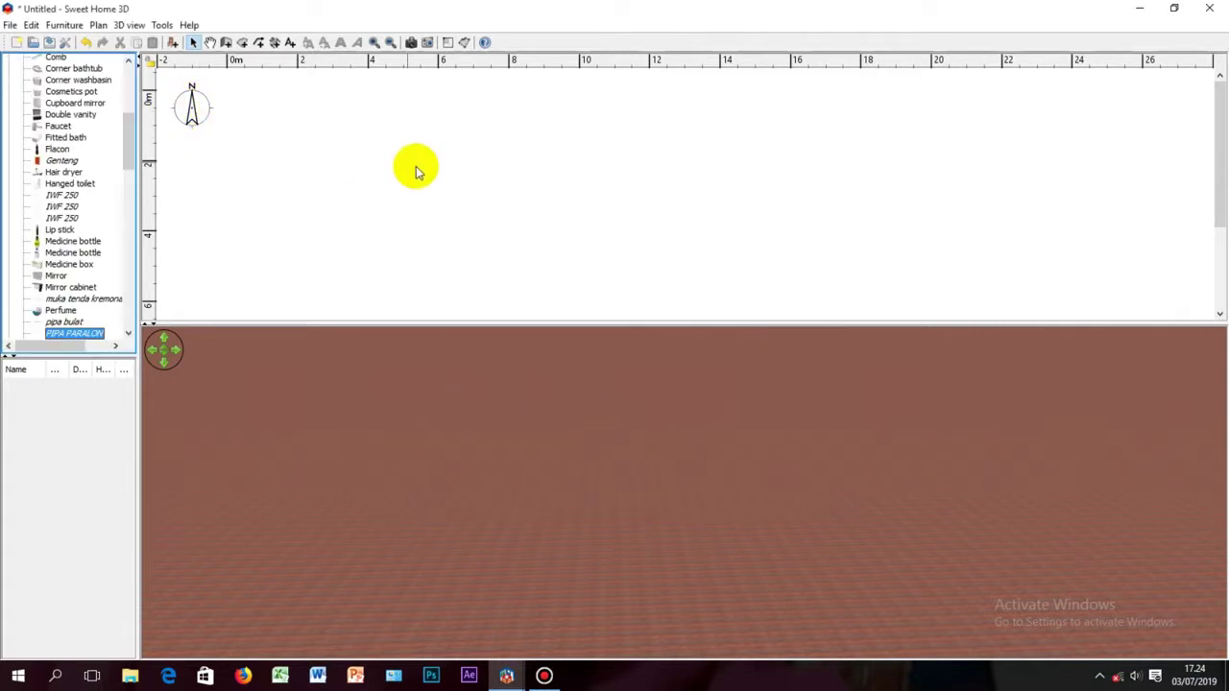
Place the imported PIPA PARALON pipe in the plan at about X 1309 cm, Y 365 cm
left_click_drag(66, 333, 688, 213)
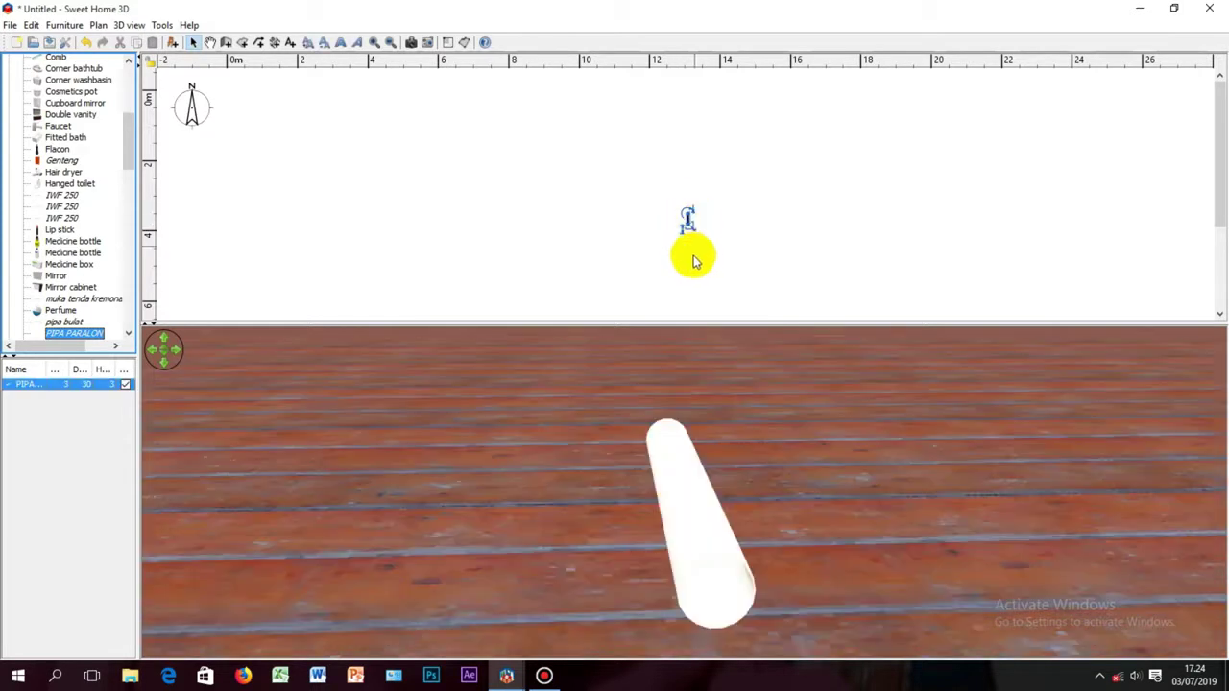
scroll(821, 534, "down", 5)
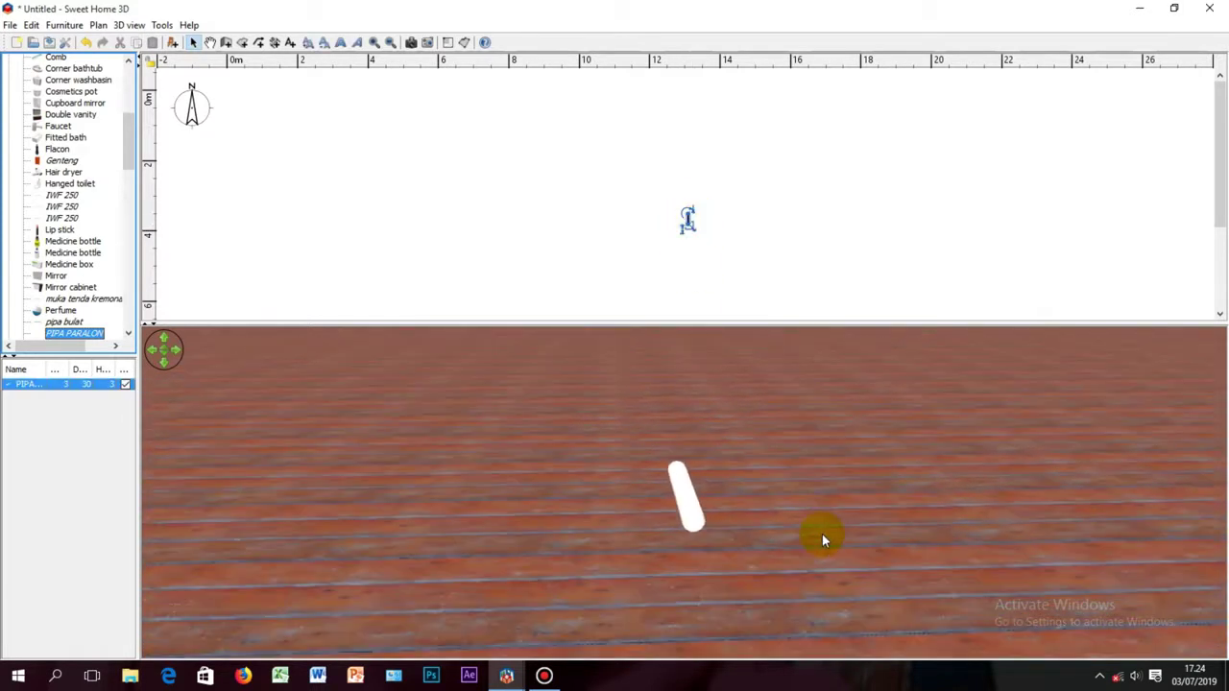
left_click_drag(829, 523, 889, 517)
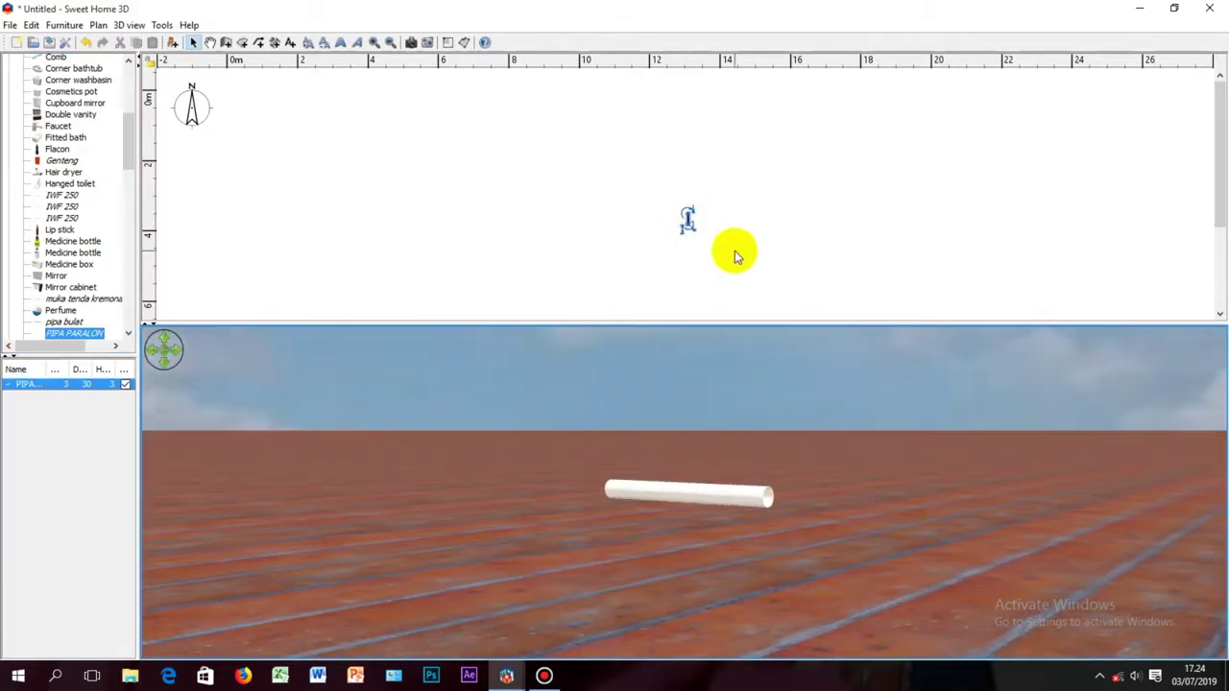
Modify the placed pipe to a depth of 300 cm and the recent green color #249E00
double_click(688, 219)
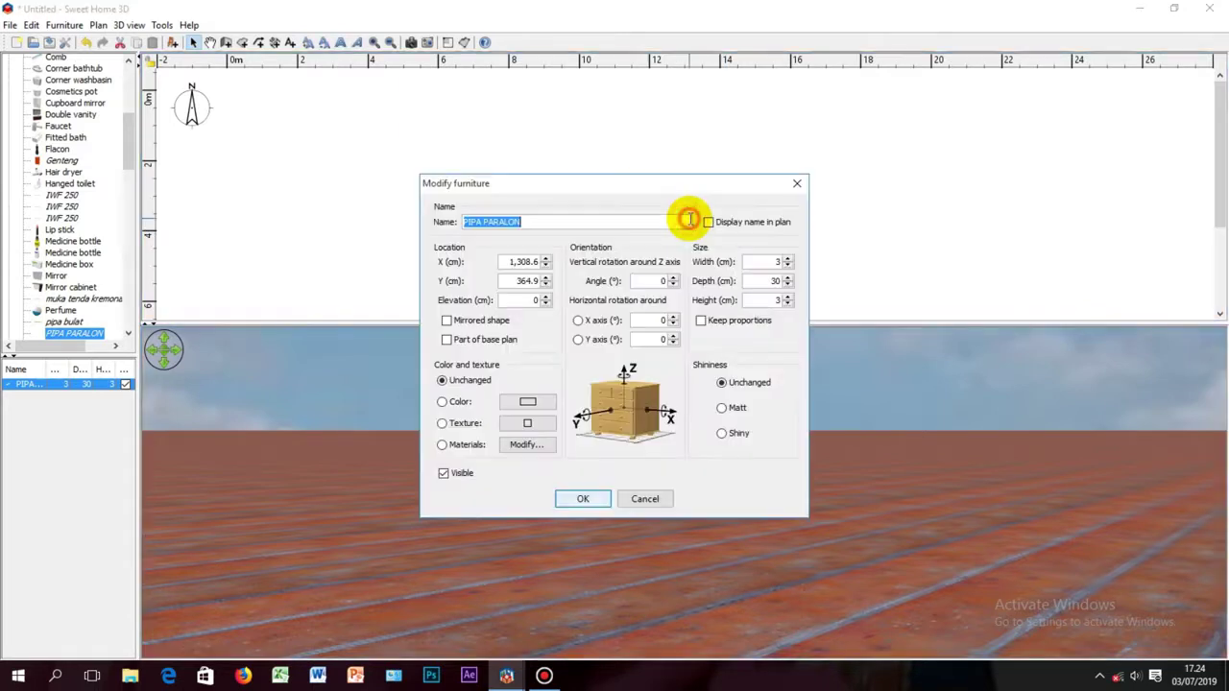
left_click(776, 280)
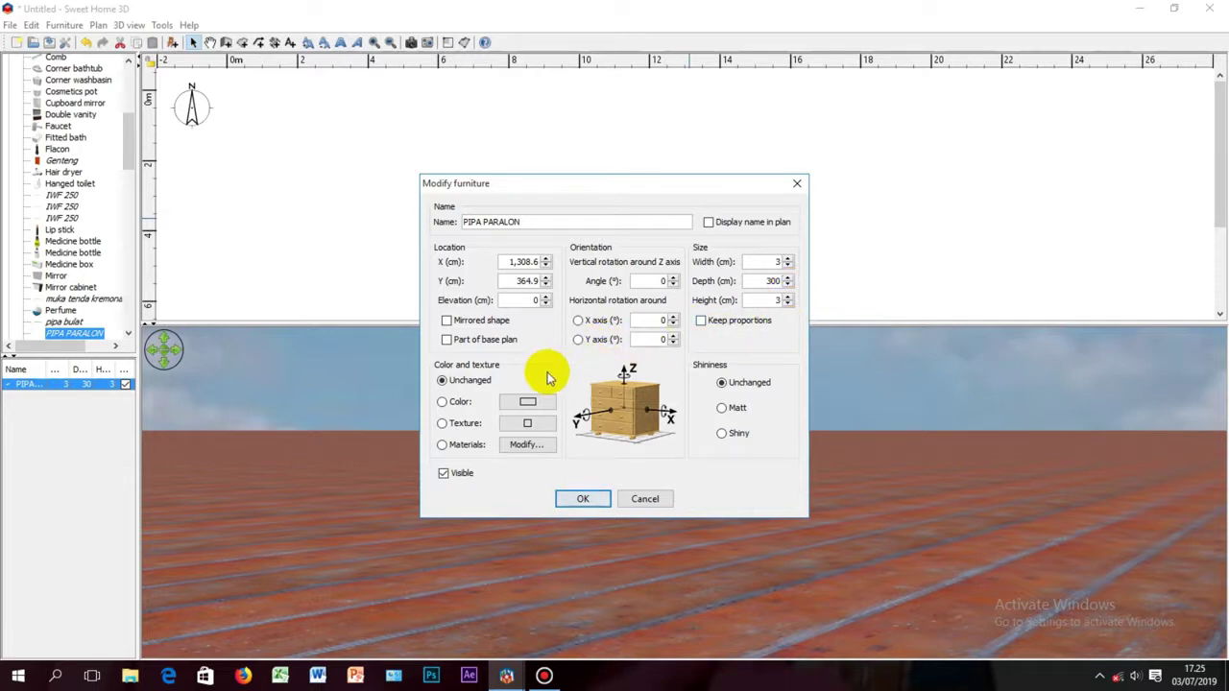
left_click(527, 402)
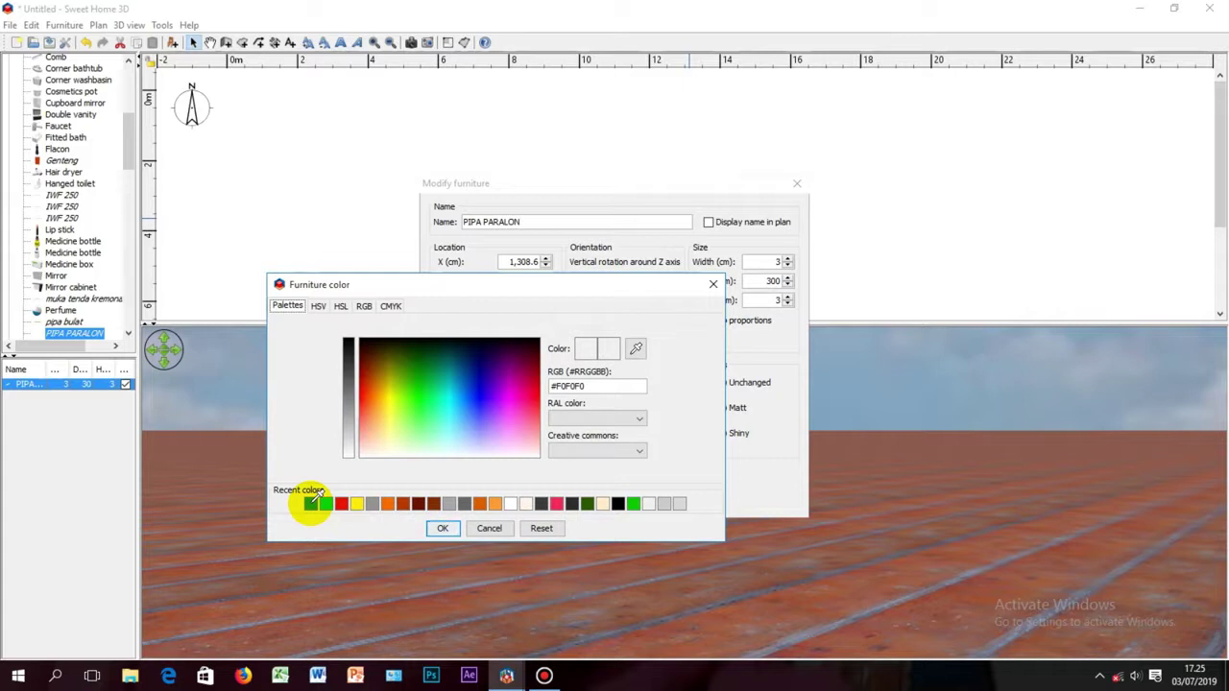
left_click(316, 500)
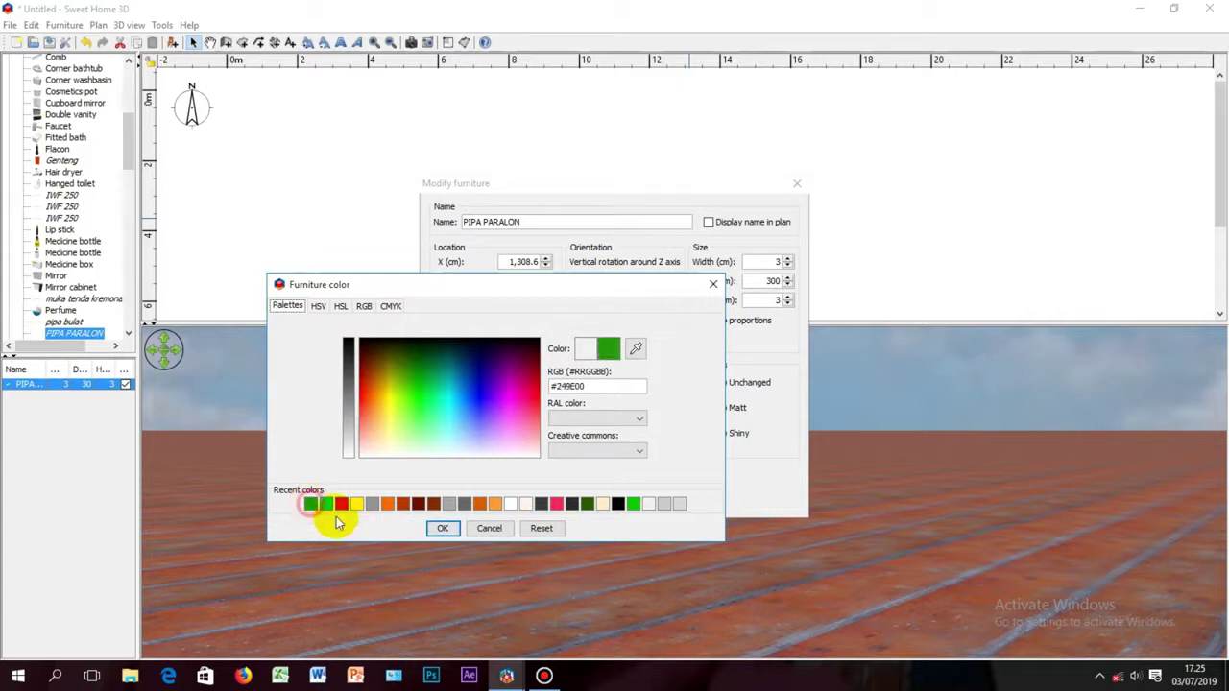
left_click(439, 529)
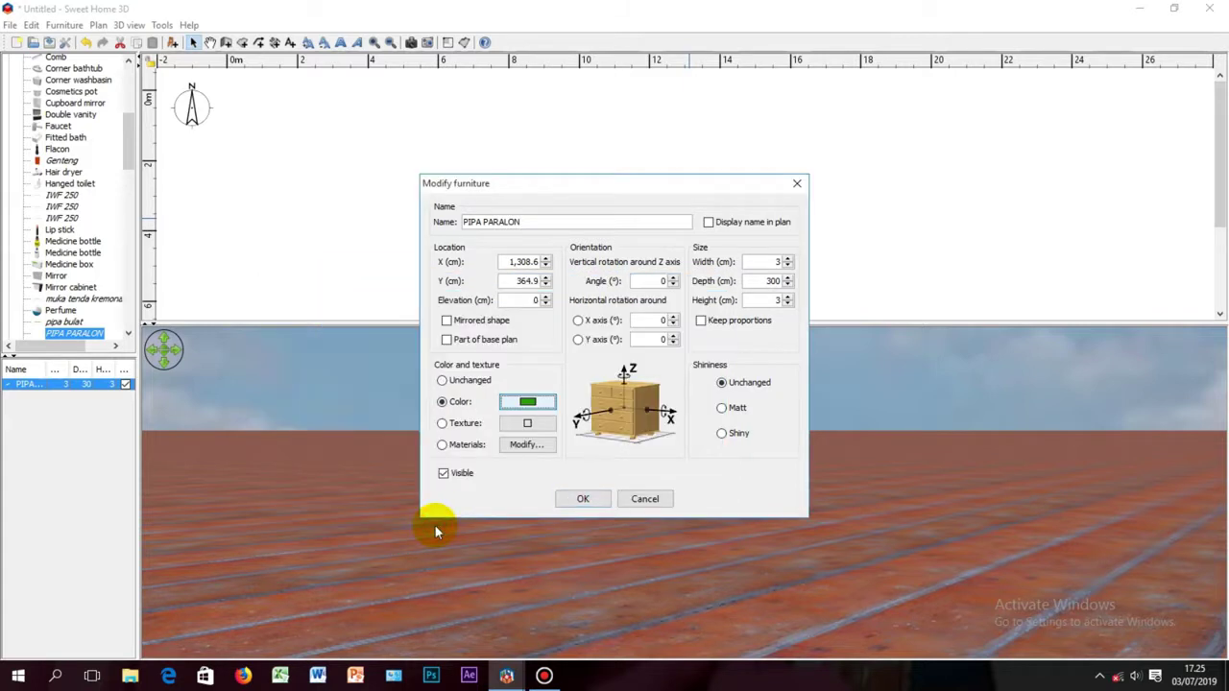
left_click(585, 498)
left_click_drag(688, 514, 701, 516)
scroll(701, 516, "down", 5)
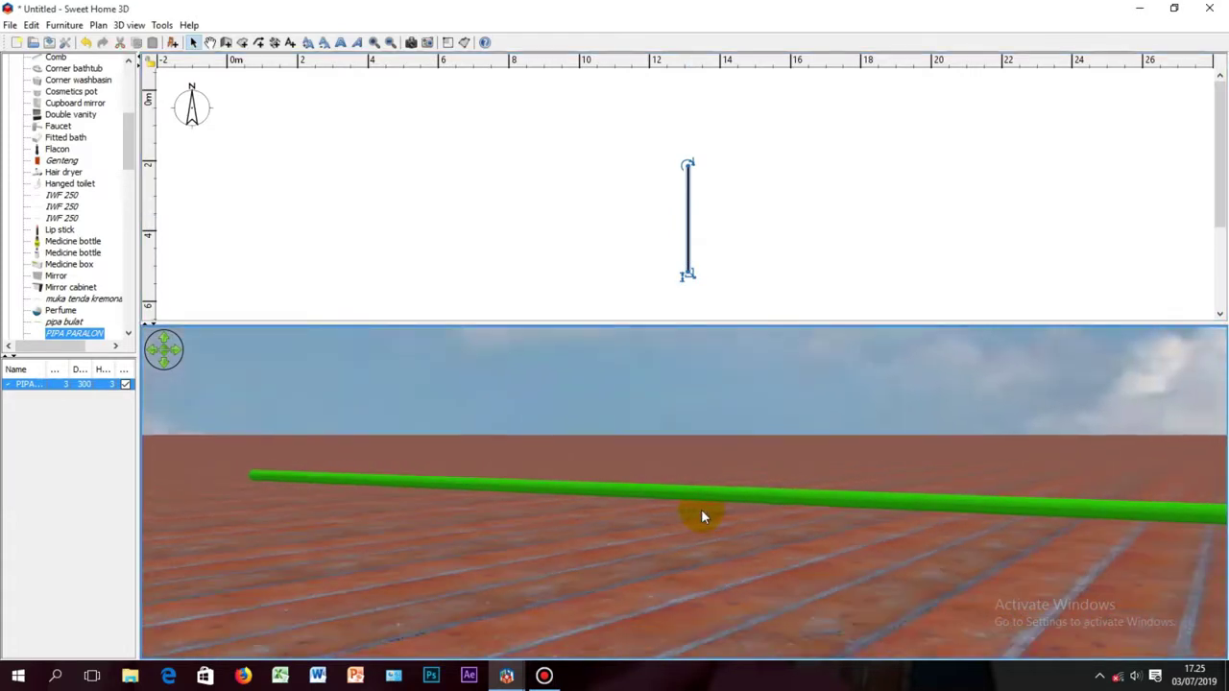
scroll(701, 516, "down", 1)
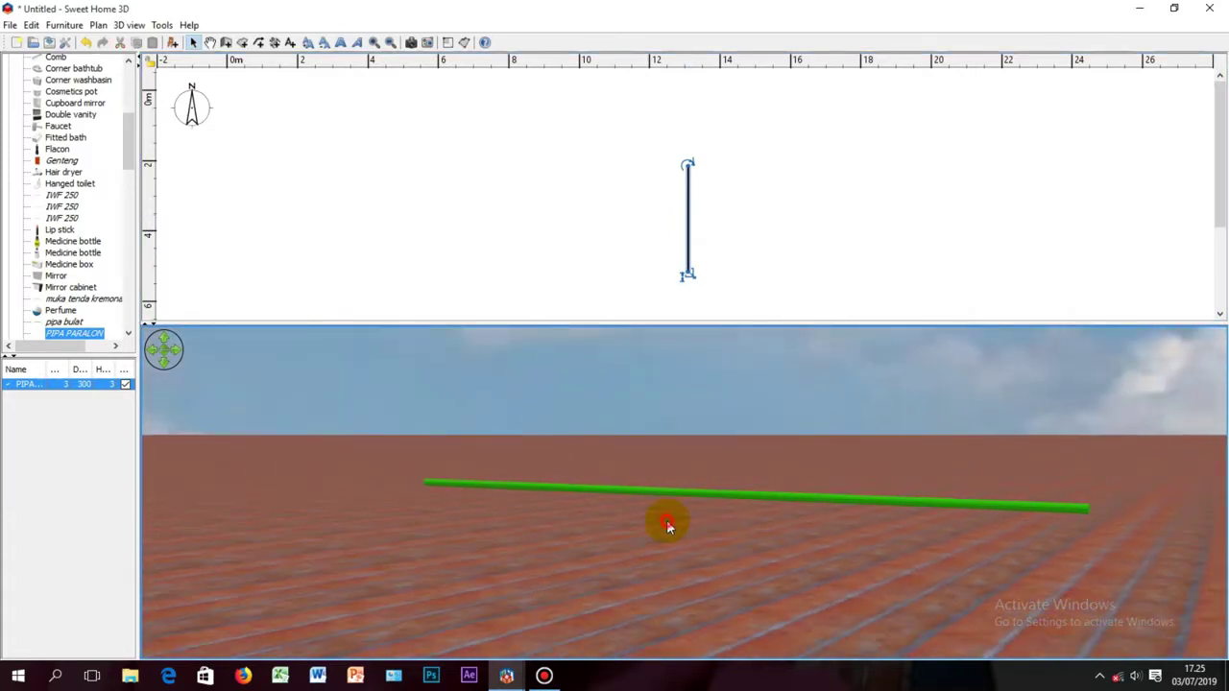
left_click_drag(678, 522, 698, 539)
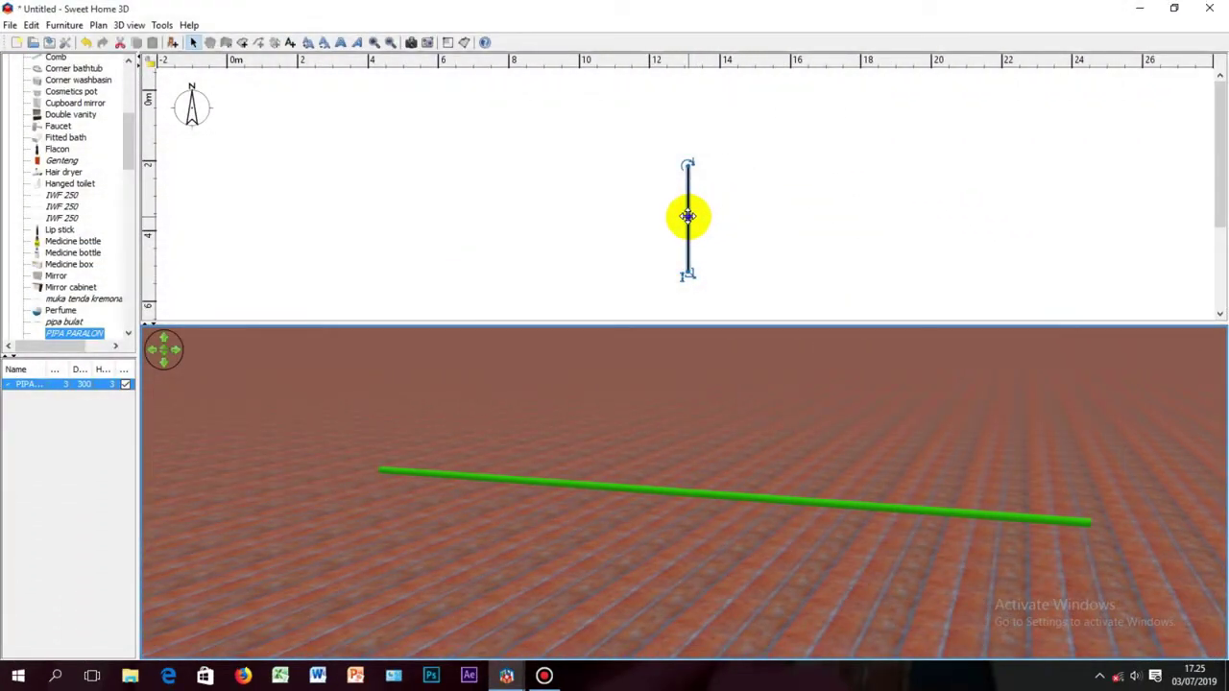
Copy the green pipe and paste it, delete the offset copy, and paste a duplicate over the original
right_click(688, 216)
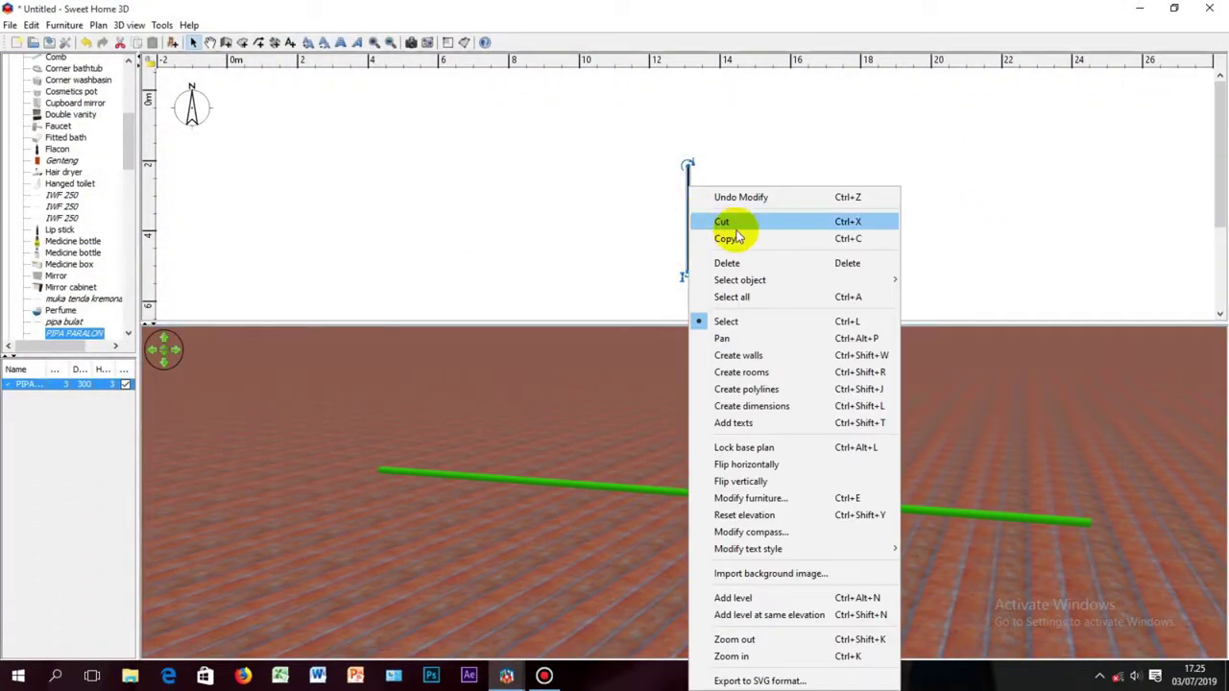
left_click(730, 238)
right_click(733, 209)
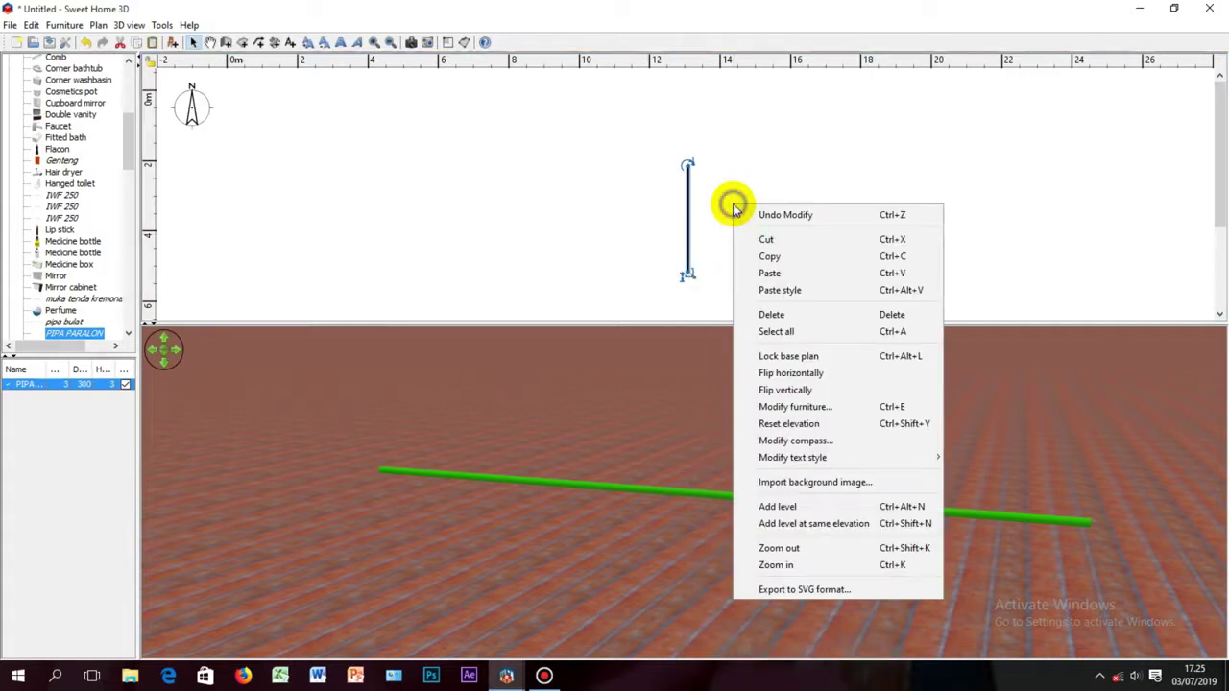
left_click(765, 273)
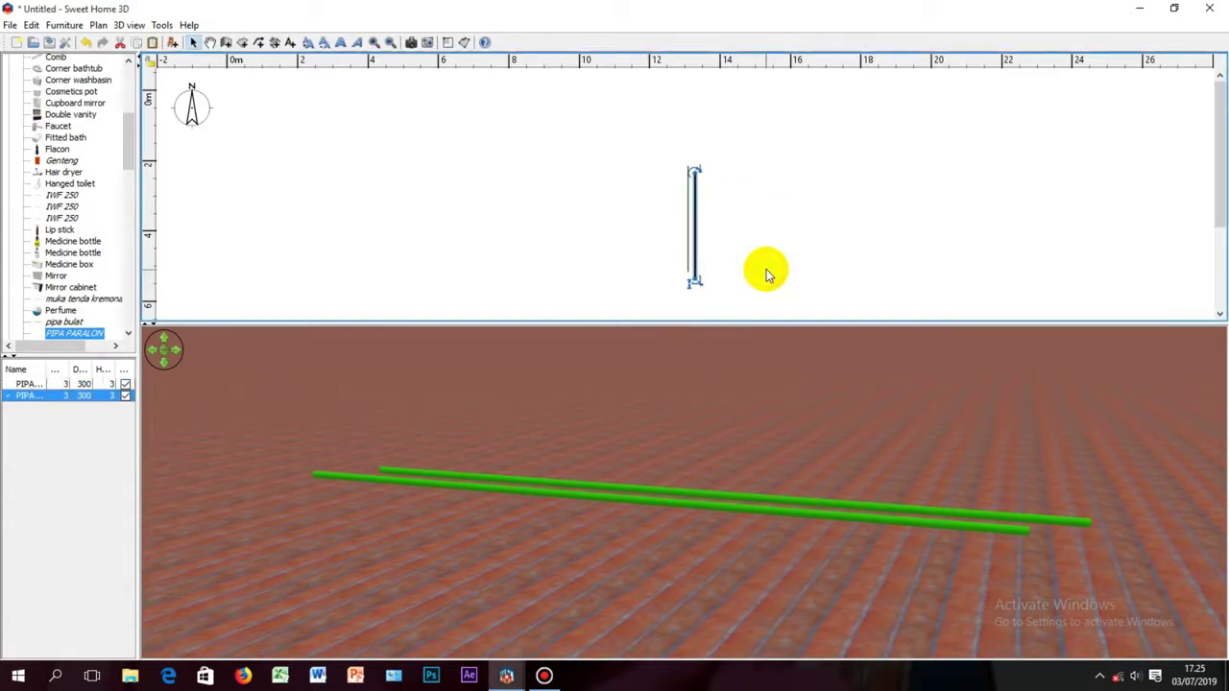
right_click(695, 234)
left_click(734, 342)
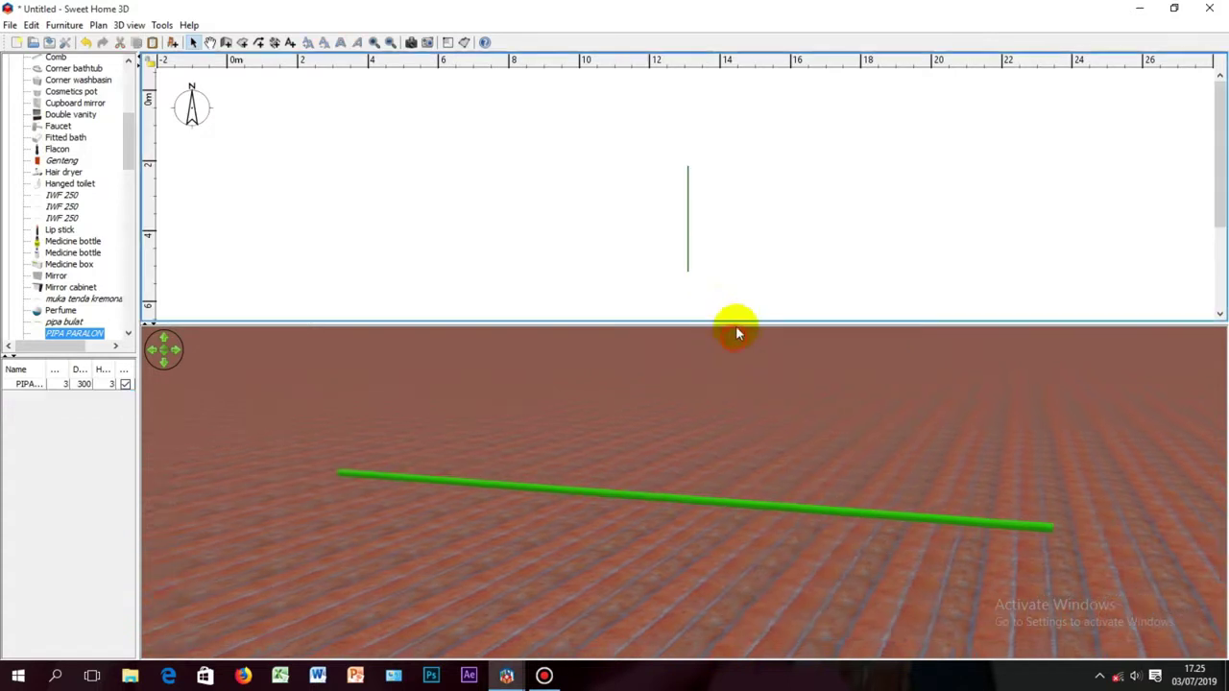
right_click(712, 248)
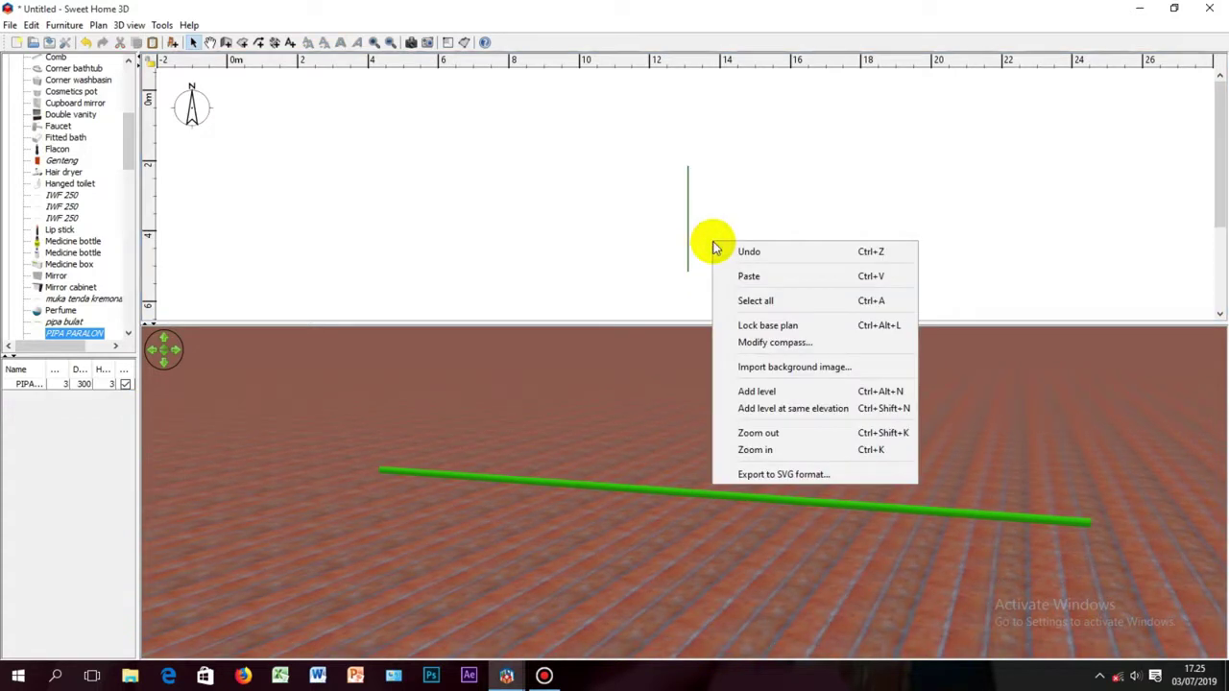
left_click(747, 277)
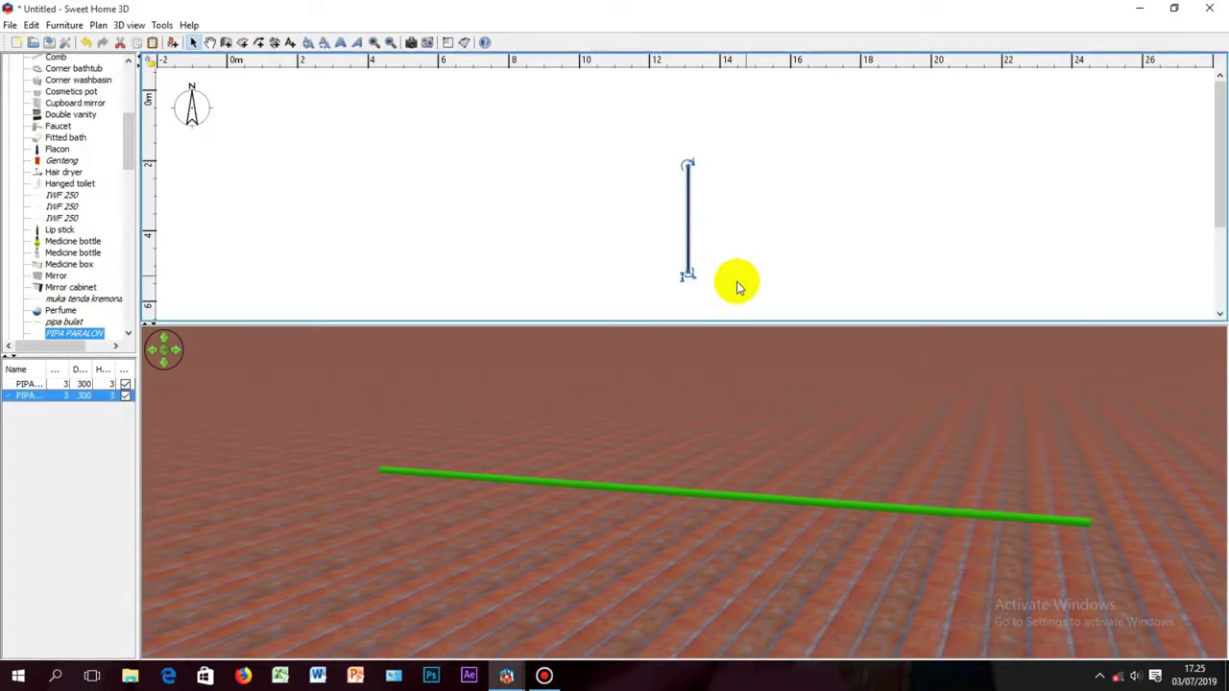
Raise the duplicate pipe above the original by increasing its elevation in the furniture settings
left_click(84, 384)
left_click(84, 395)
left_click(85, 385)
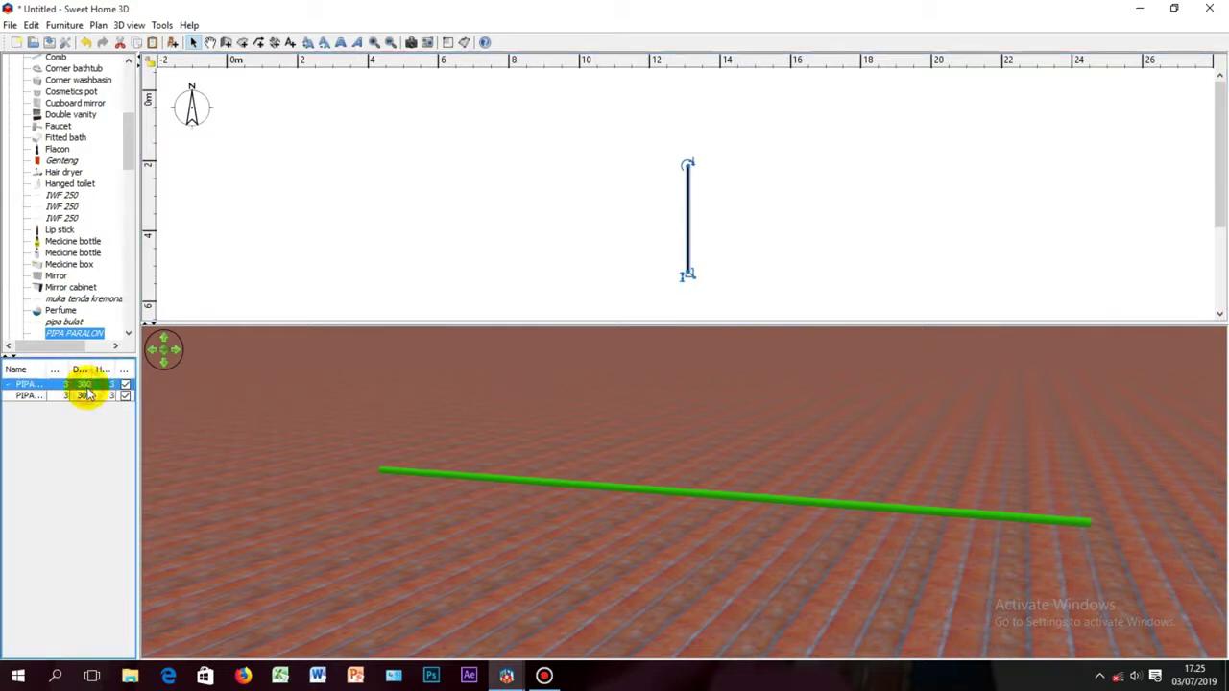
left_click(87, 396)
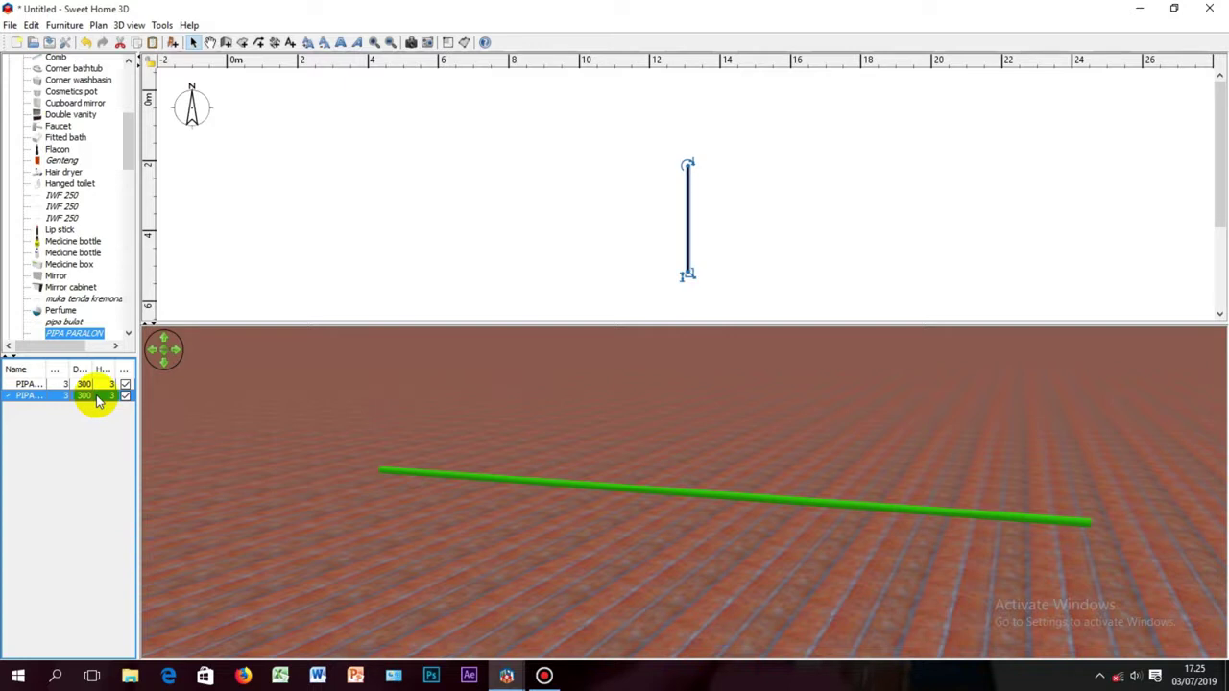
double_click(96, 396)
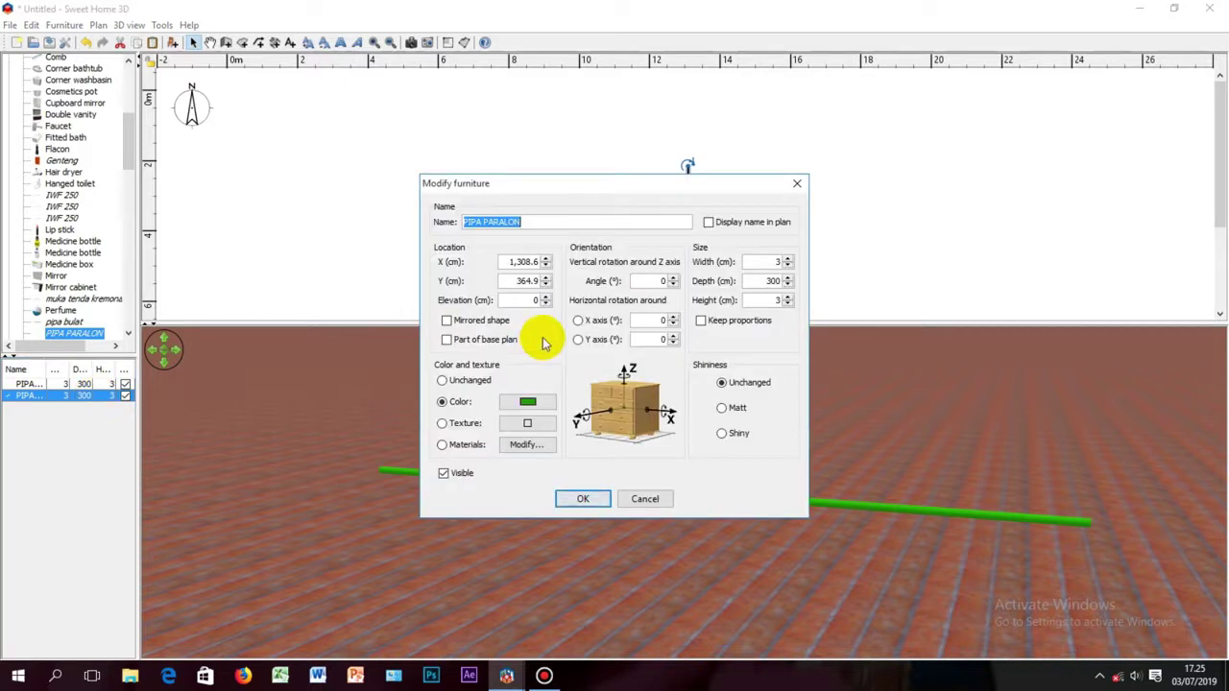
left_click_drag(619, 183, 461, 179)
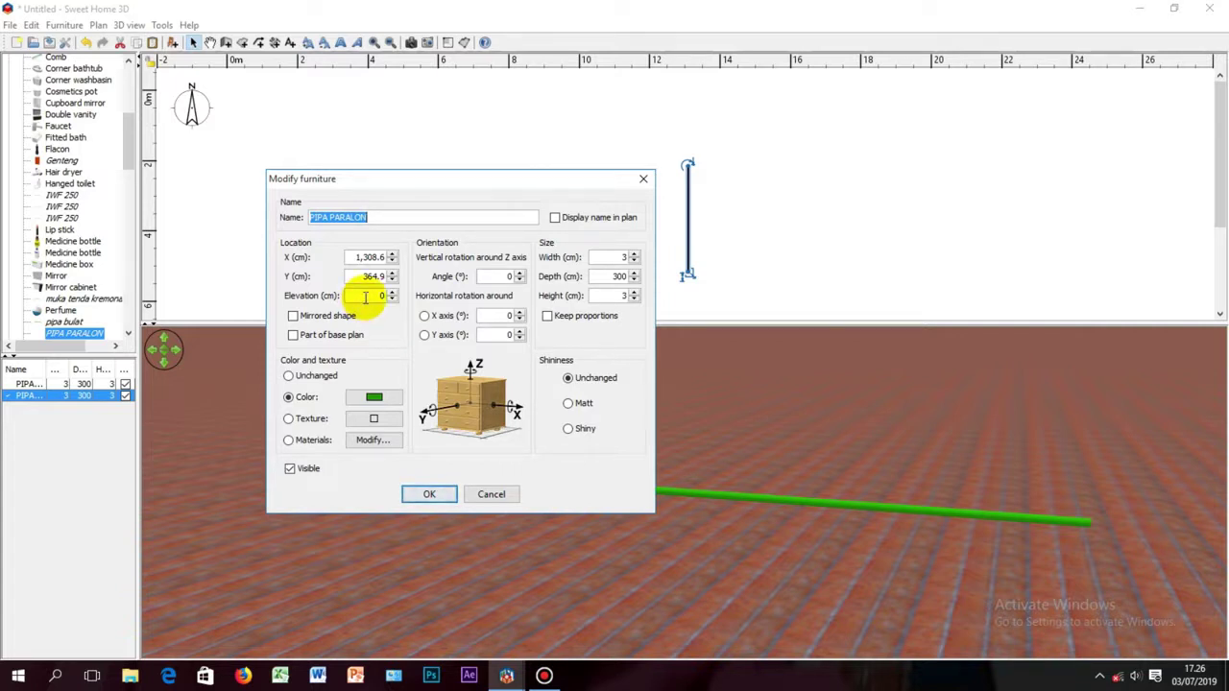
left_click(366, 296)
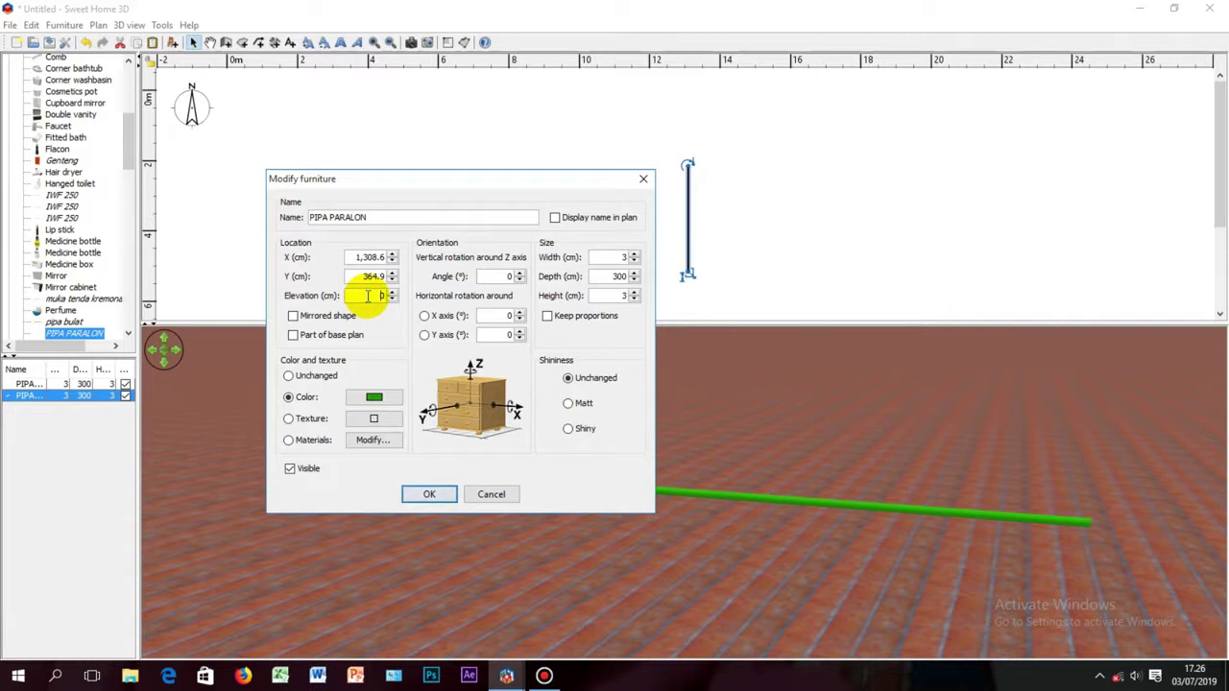
left_click(432, 495)
Paste another pipe copy, delete it because it lands offset, and paste a third pipe directly over the originals
left_click_drag(827, 573, 704, 487)
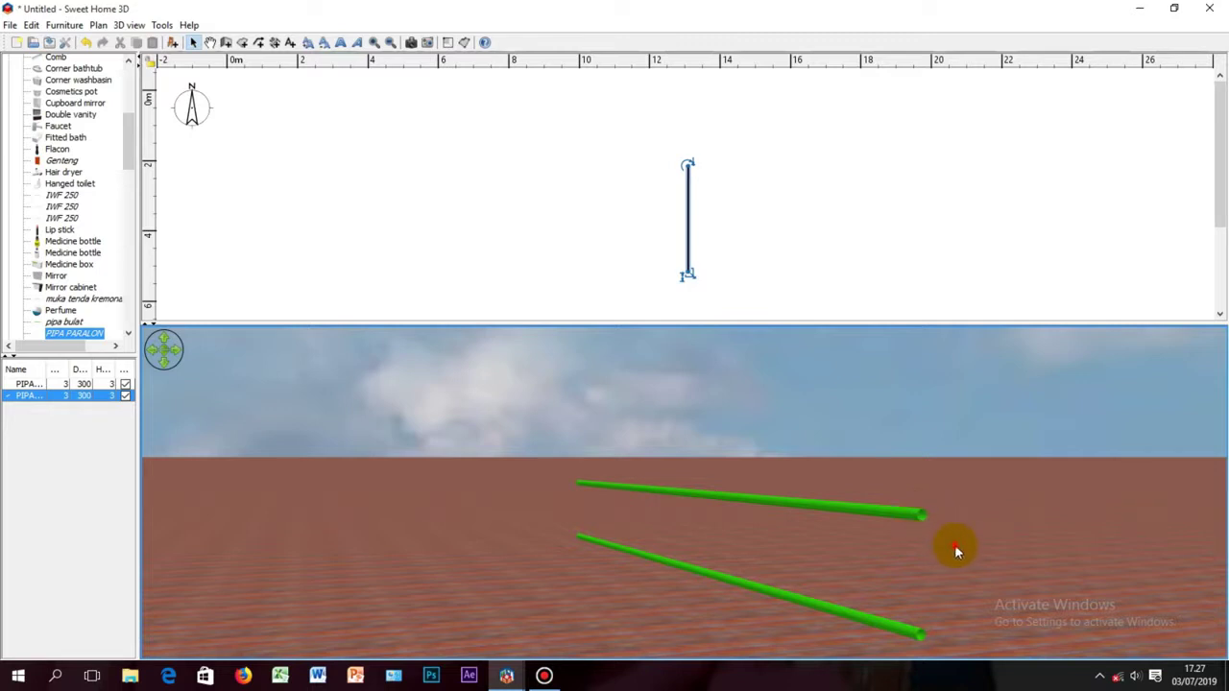
scroll(960, 549, "up", 2)
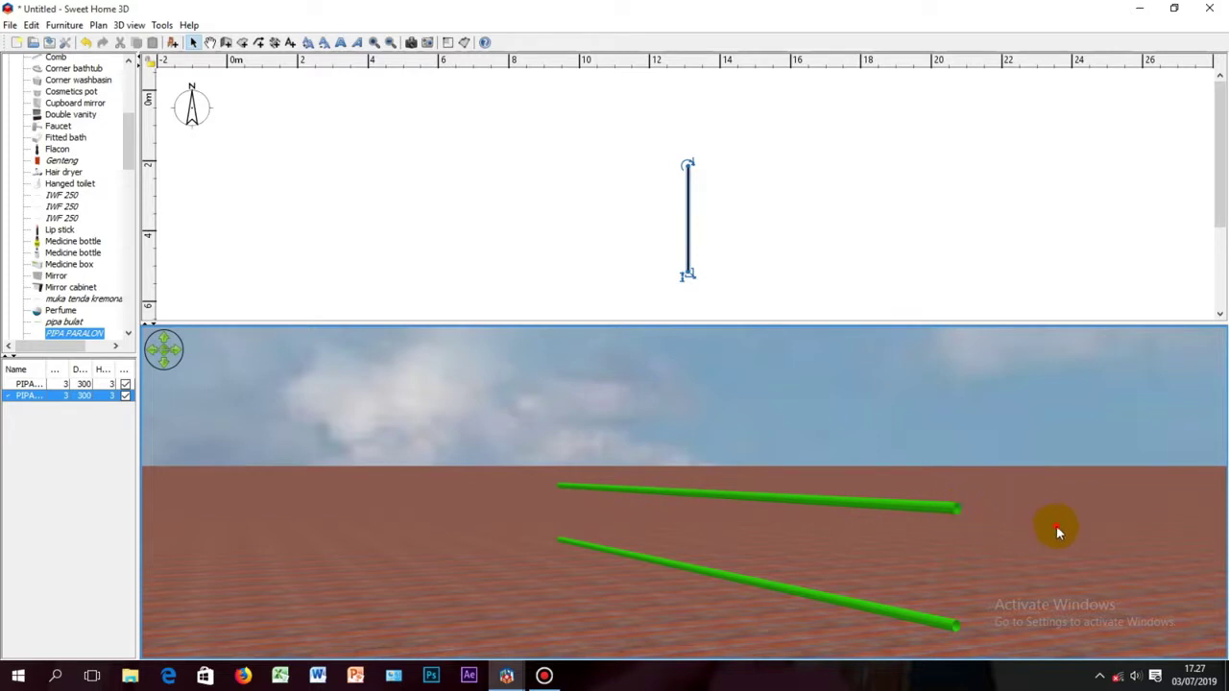
scroll(1054, 528, "down", 3)
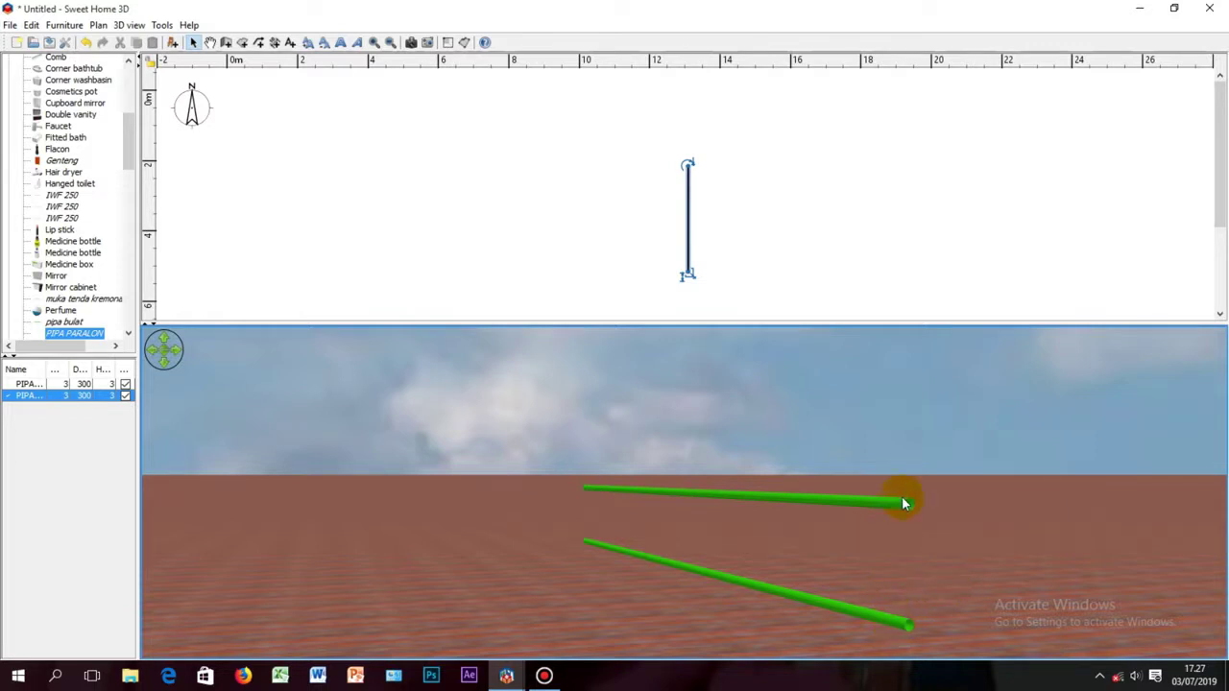
right_click(765, 197)
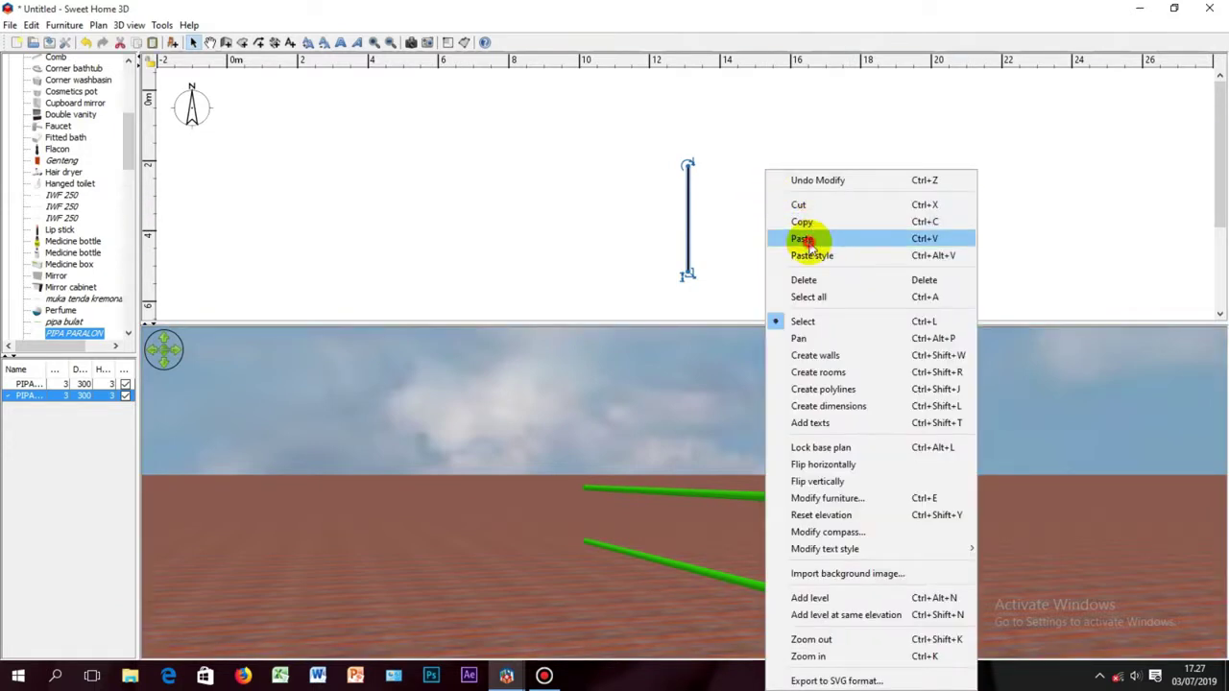
left_click(803, 238)
right_click(695, 237)
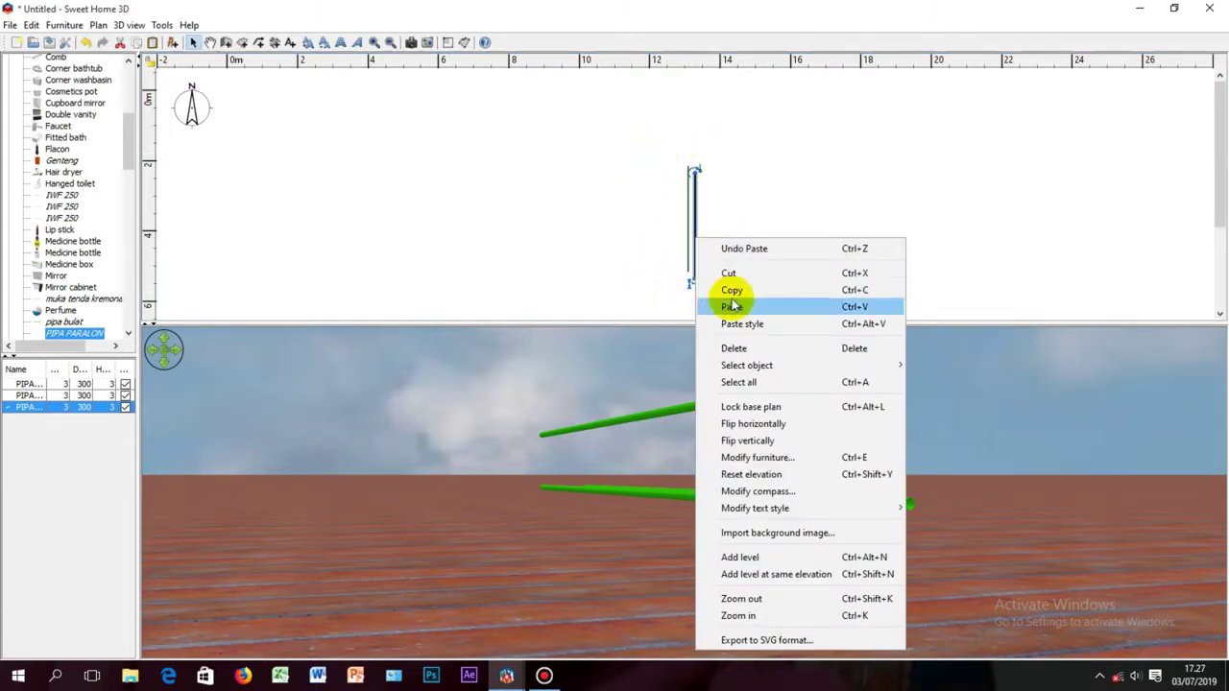
left_click(746, 349)
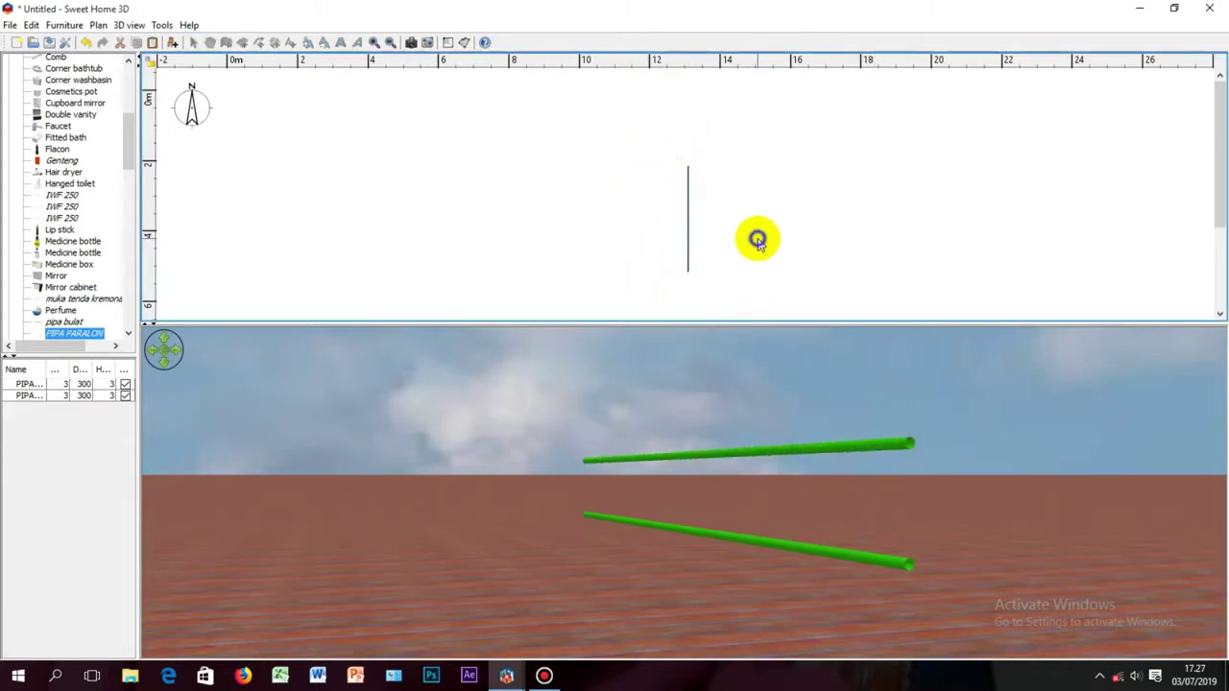
right_click(757, 240)
left_click(793, 275)
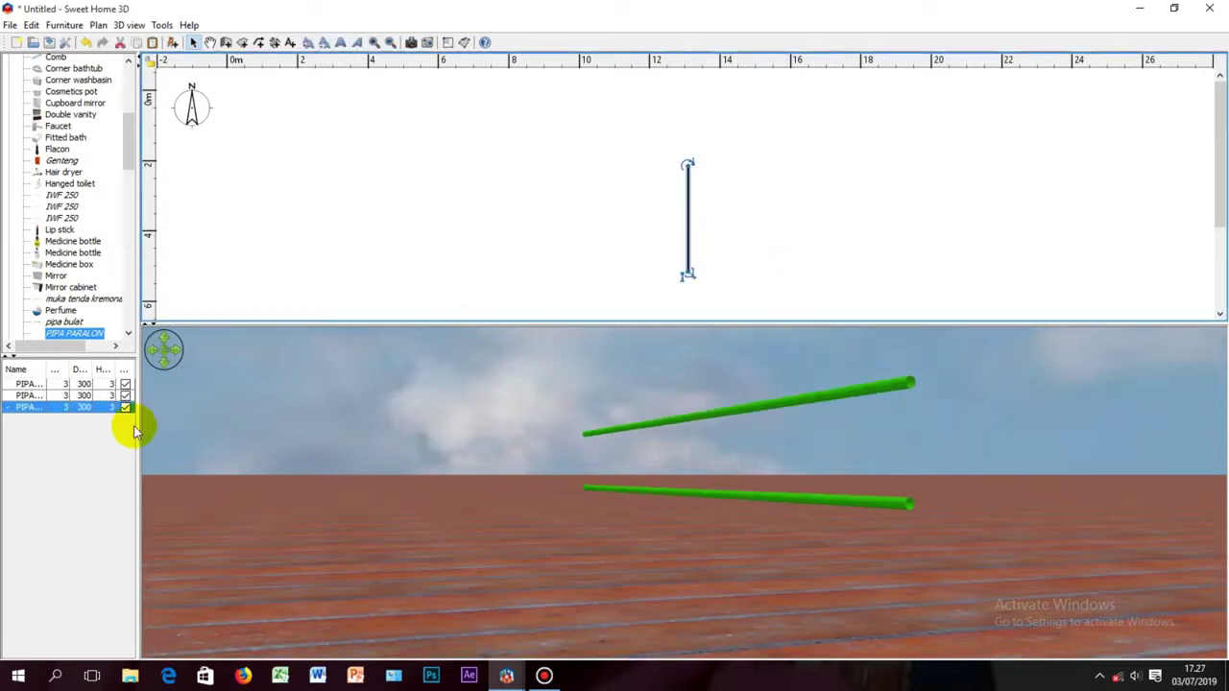
Set the third pipe's elevation to 20 cm and tilt it slightly by rotating it around the X axis
double_click(84, 410)
left_click_drag(672, 185, 486, 167)
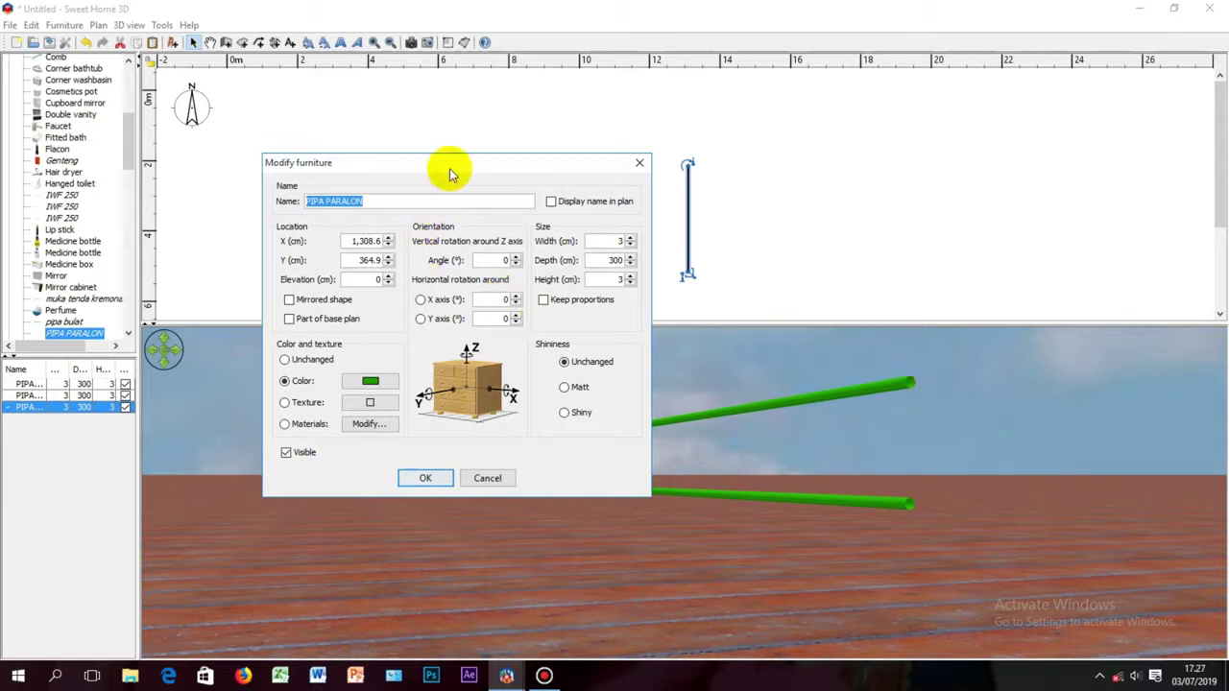
left_click_drag(449, 166, 224, 165)
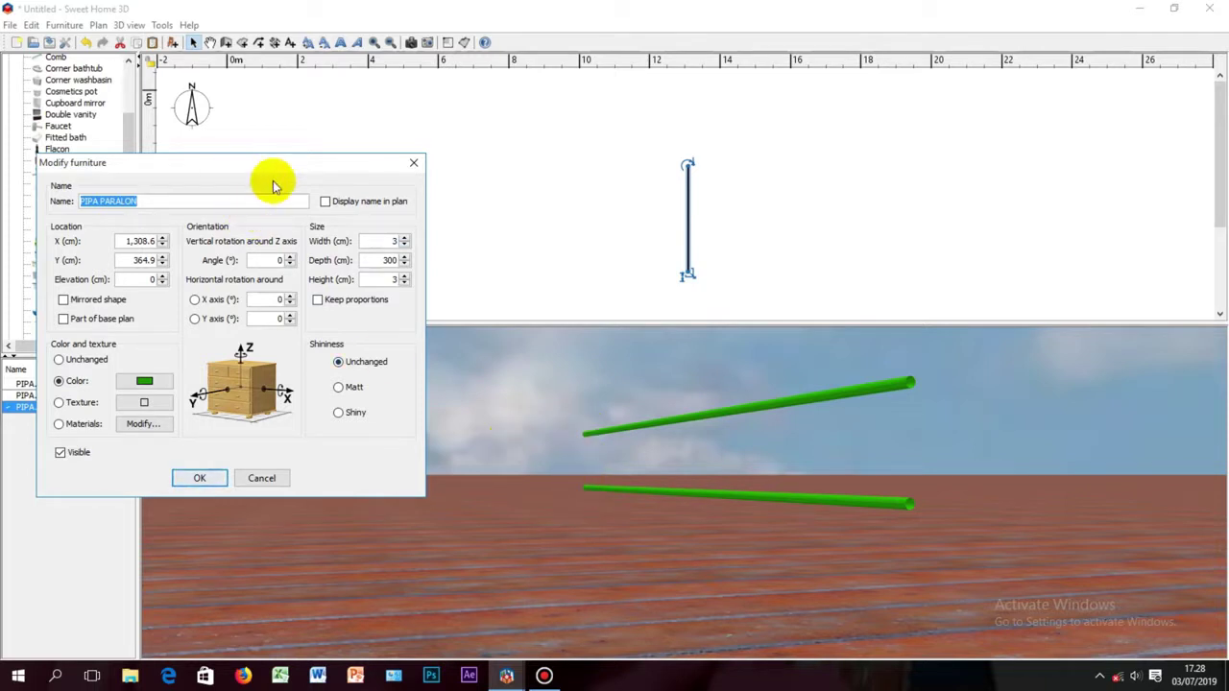
left_click_drag(286, 171, 336, 171)
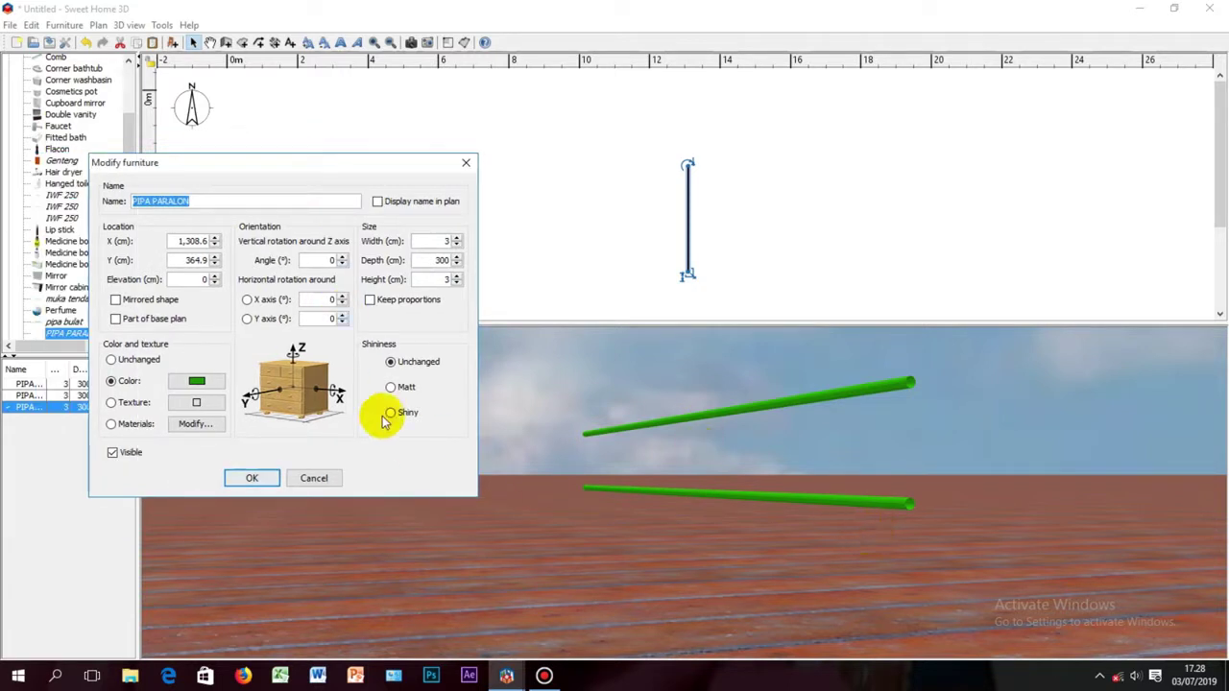
left_click(204, 279)
left_click(204, 279)
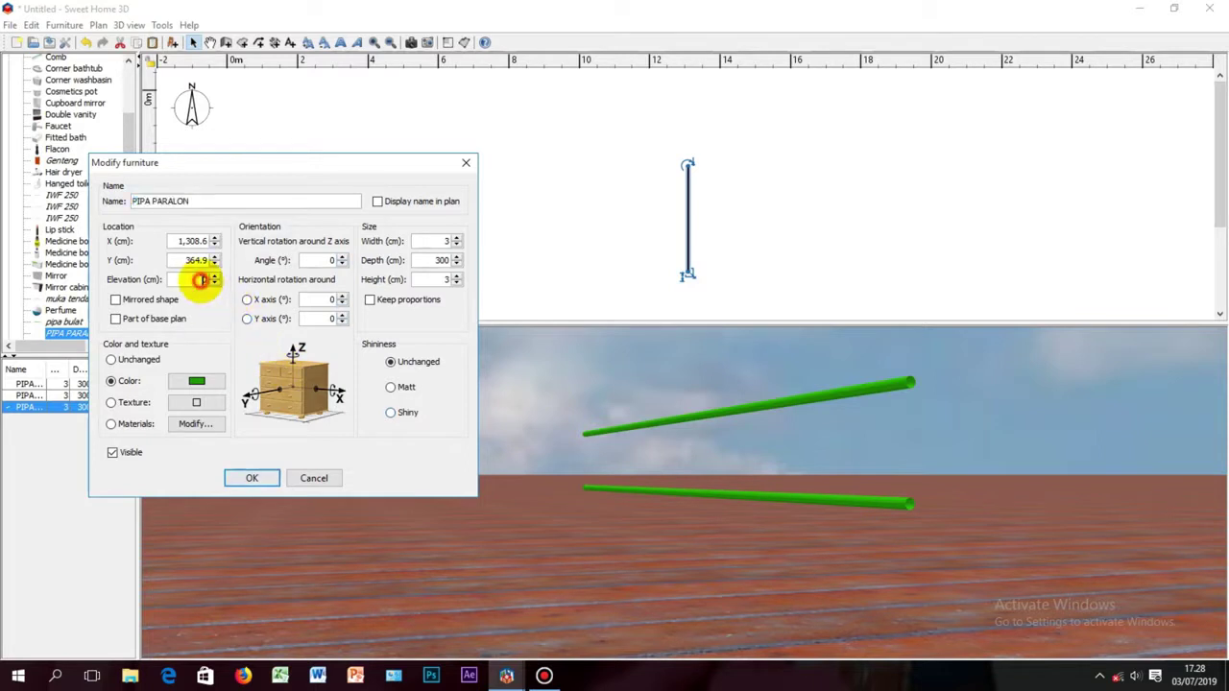
type("2")
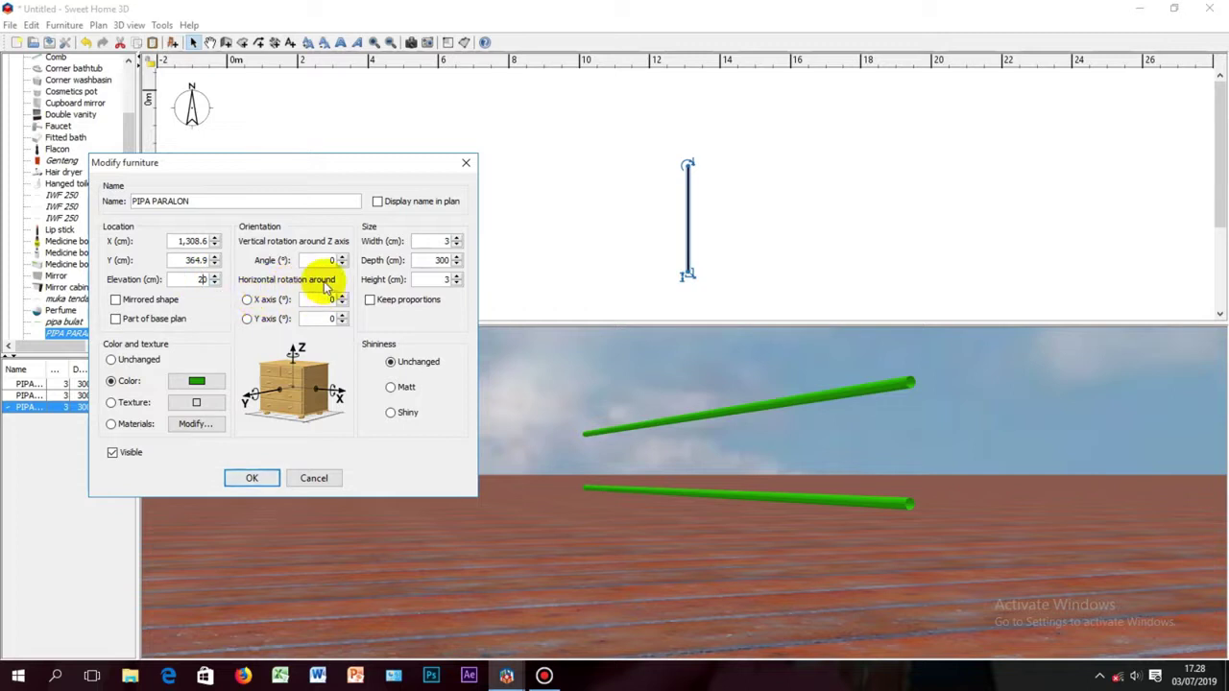
left_click(248, 301)
left_click(326, 298)
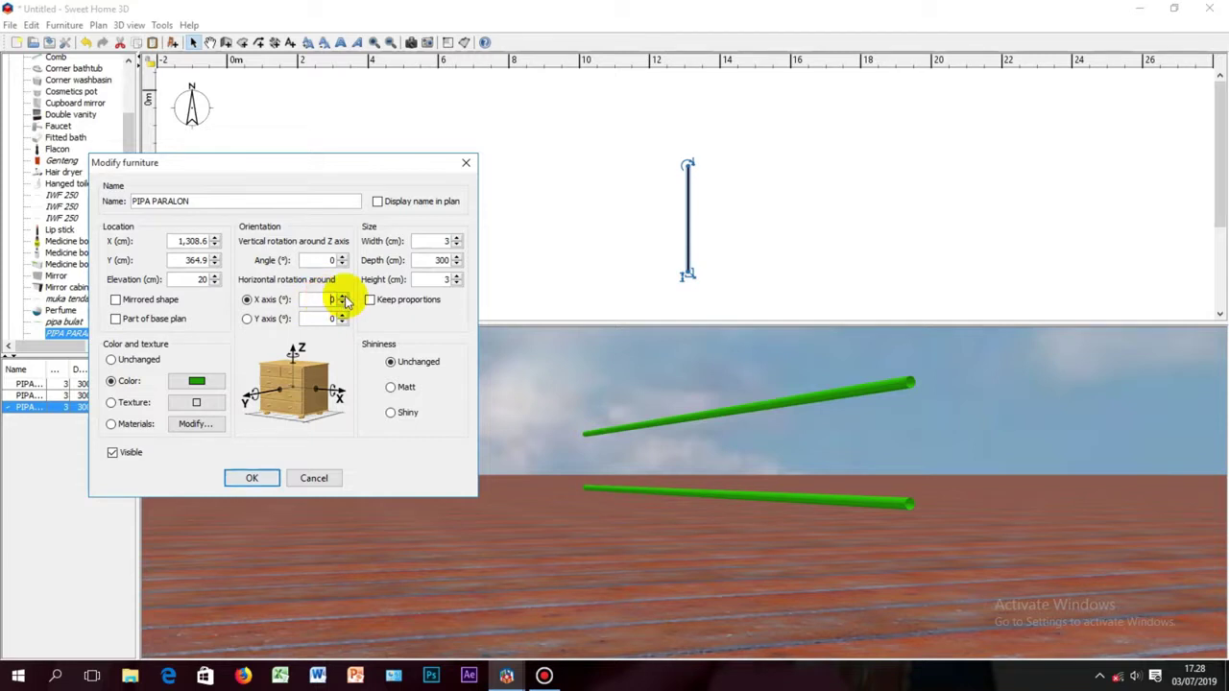
left_click(343, 297)
left_click(343, 297)
left_click(259, 485)
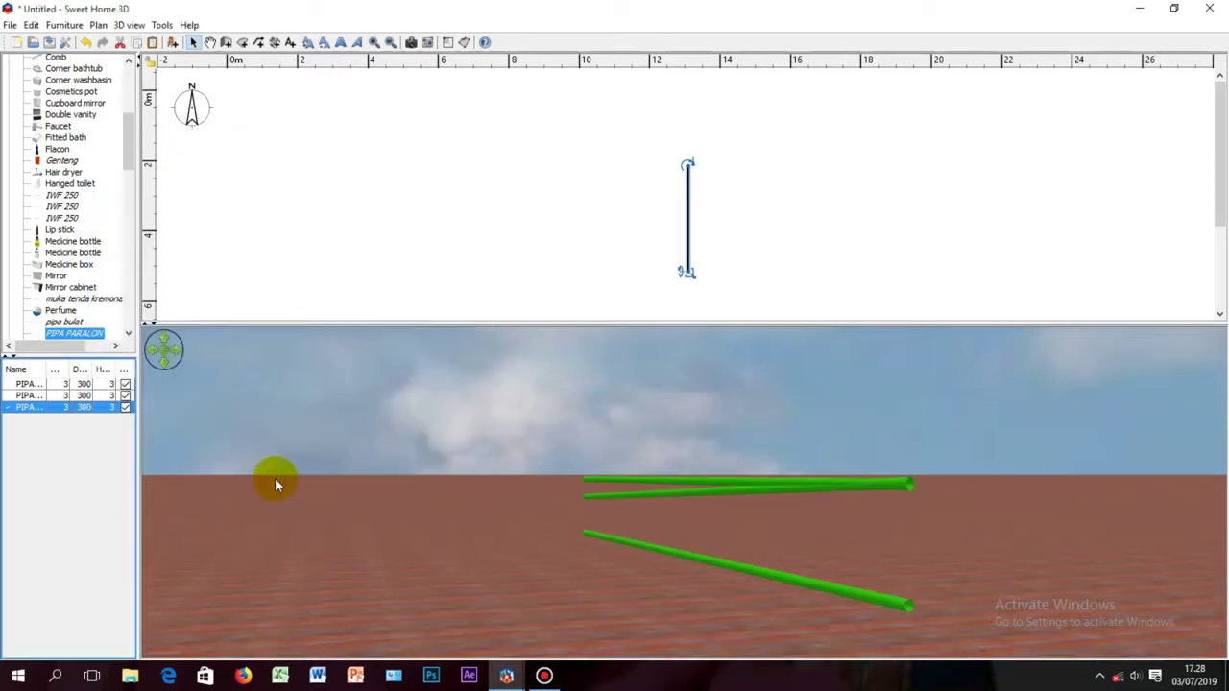
Delete the raised horizontal pipe, keeping only the ground-level pipe and the tilted one
left_click_drag(1017, 544, 962, 548)
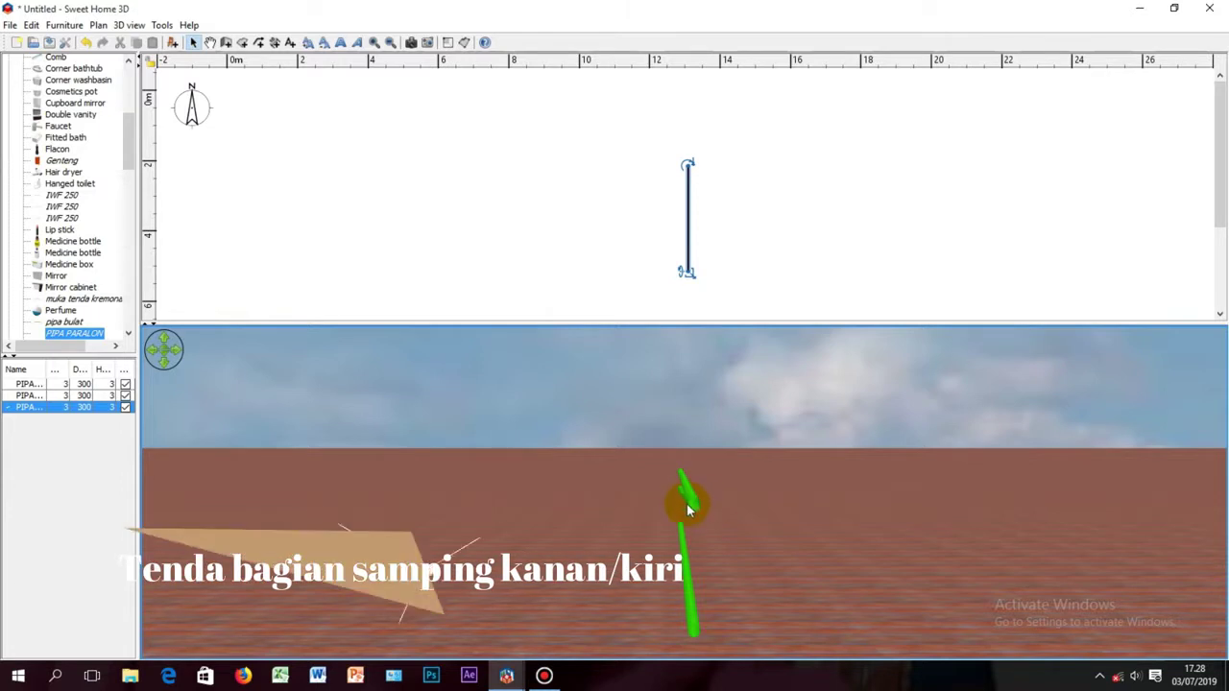
left_click_drag(689, 496, 493, 531)
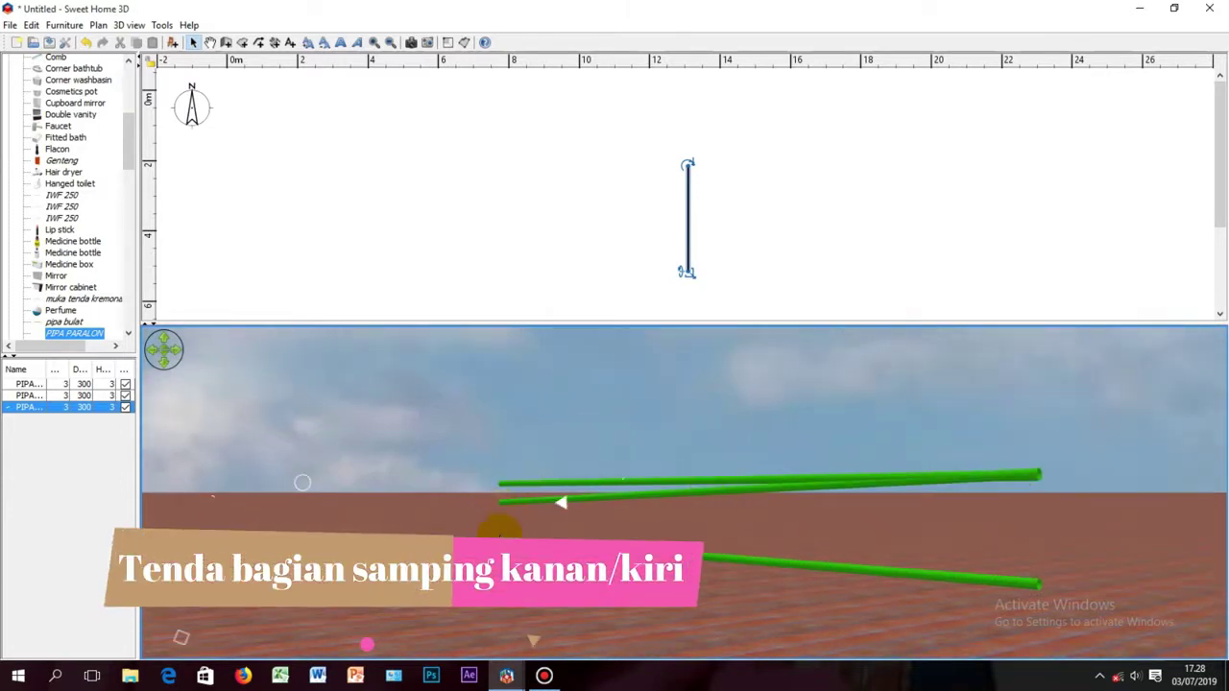
left_click(96, 396)
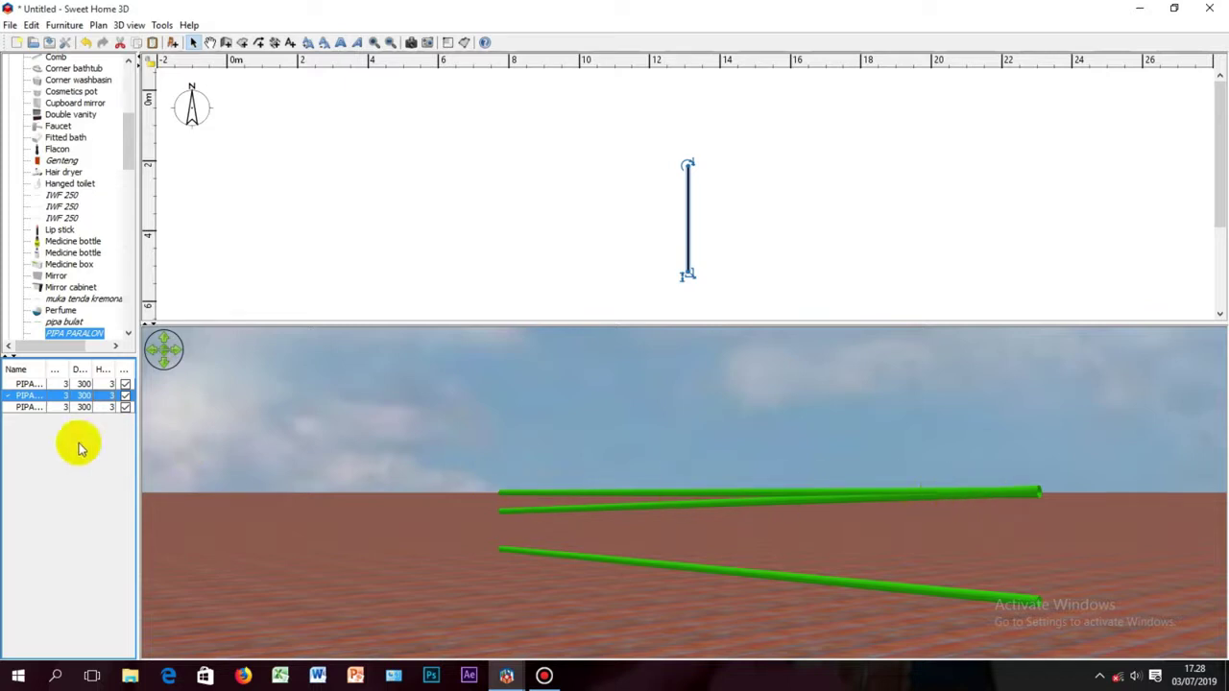
right_click(108, 395)
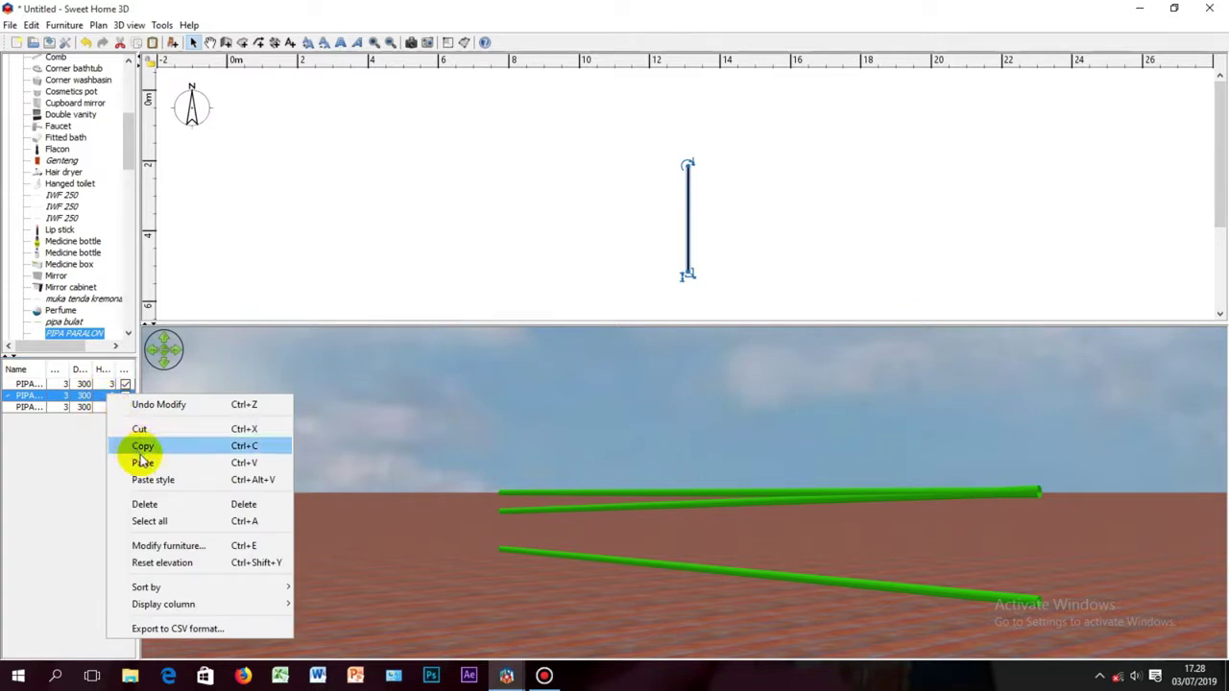
left_click(153, 504)
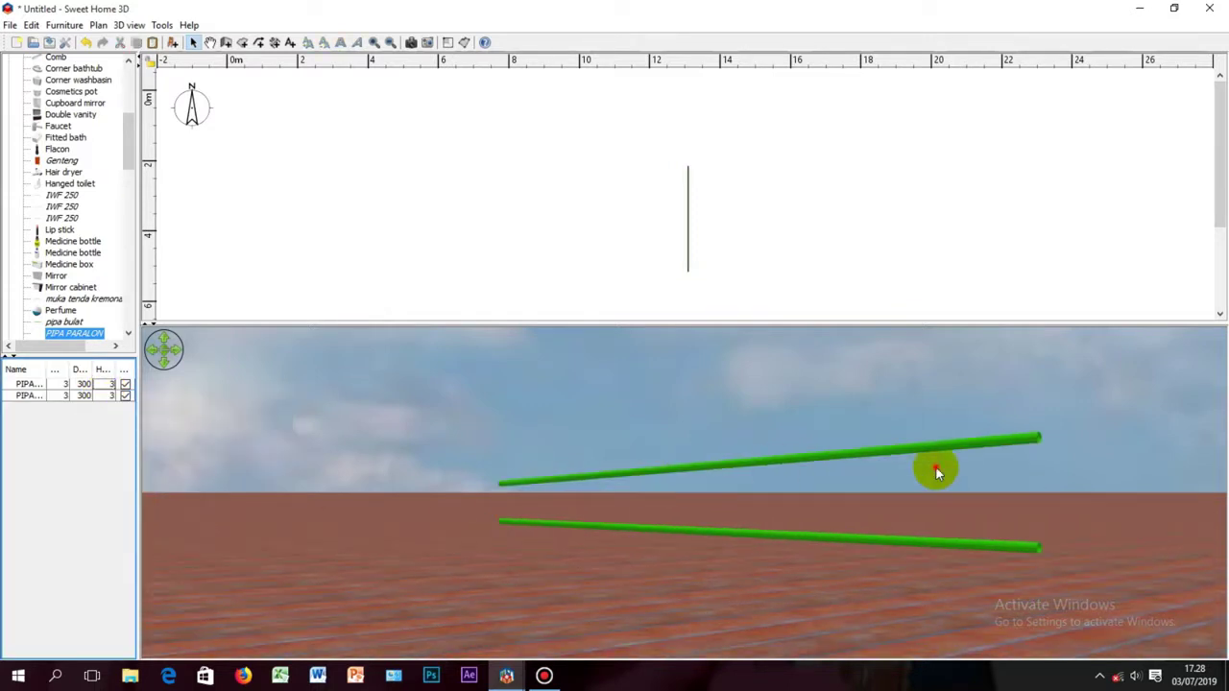
Draw a vertical dimension line about 301 cm long beside the pipes in the plan and delete it
mouse_move(935, 470)
left_mouse_down()
mouse_move(812, 485)
mouse_move(928, 480)
left_mouse_up()
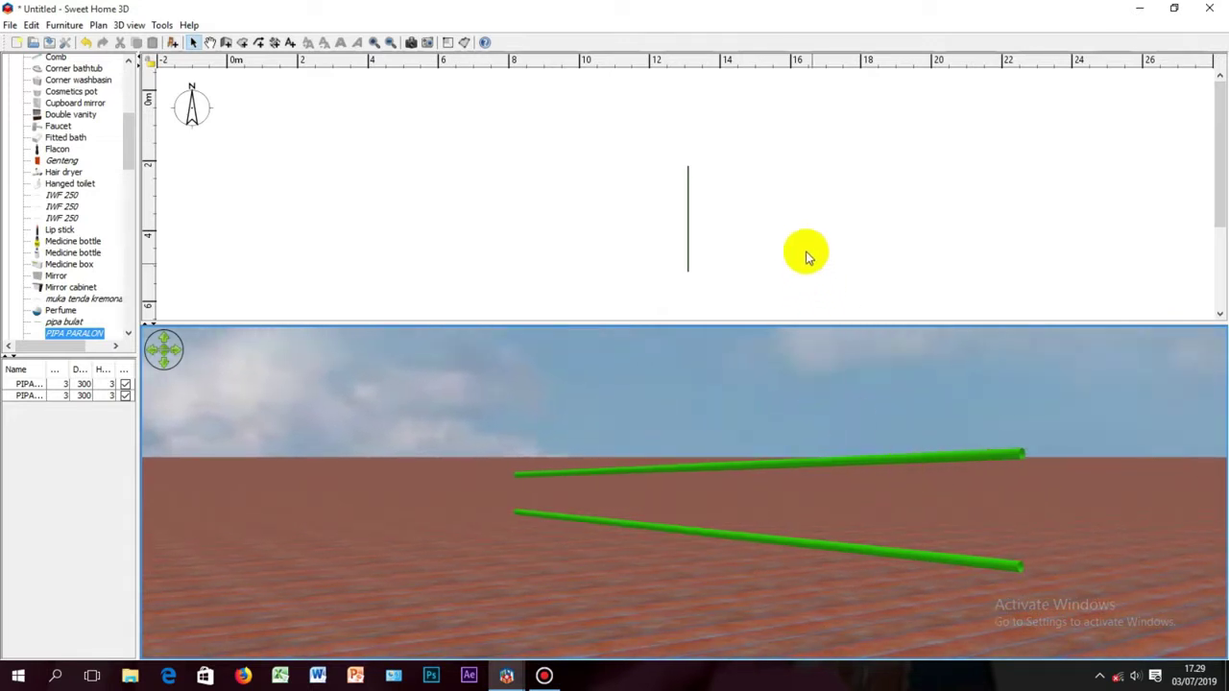
left_click(275, 44)
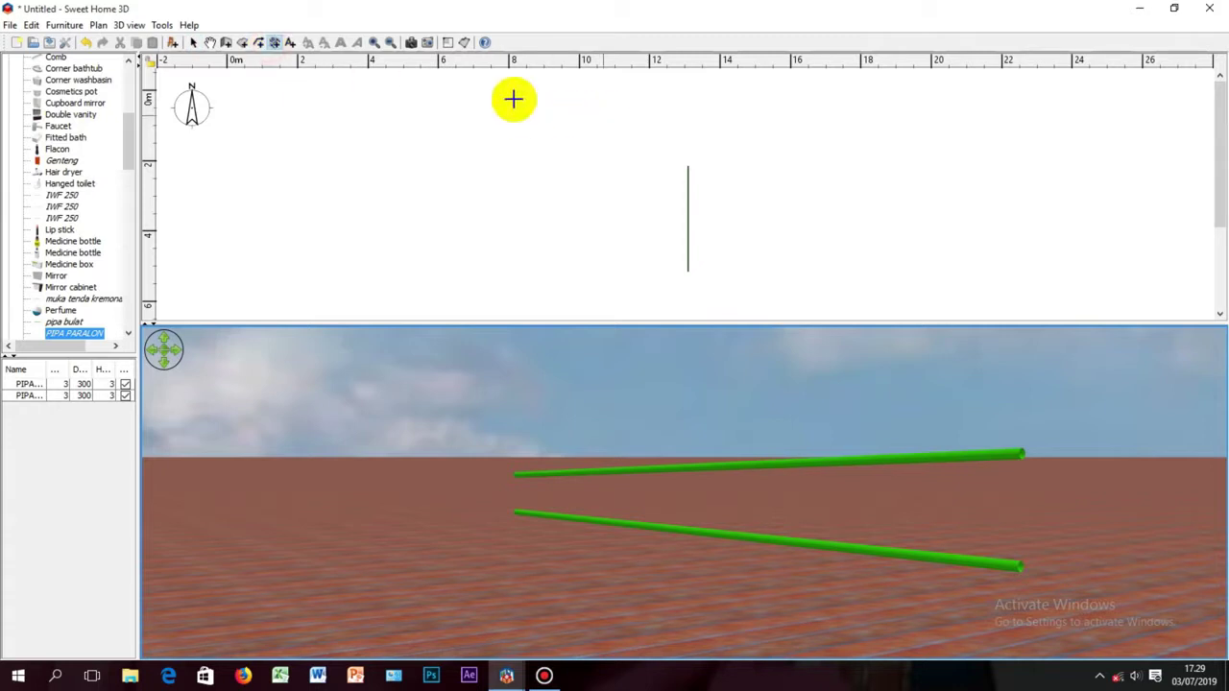
left_click(643, 156)
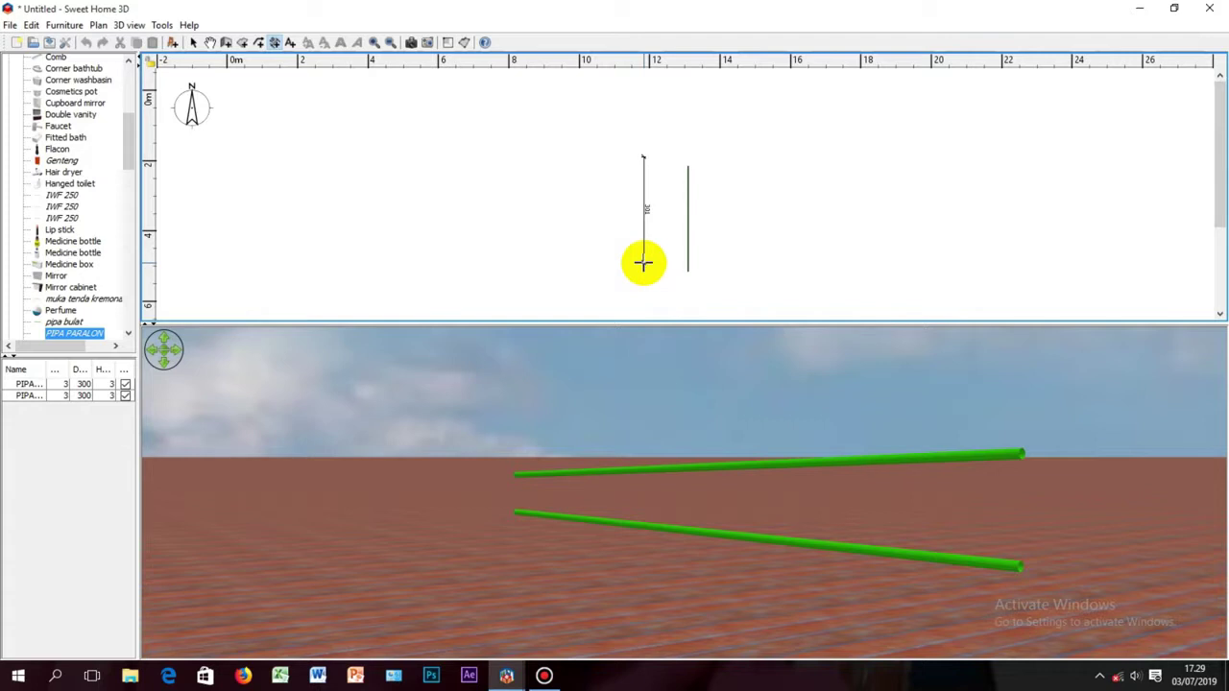
left_click(644, 261)
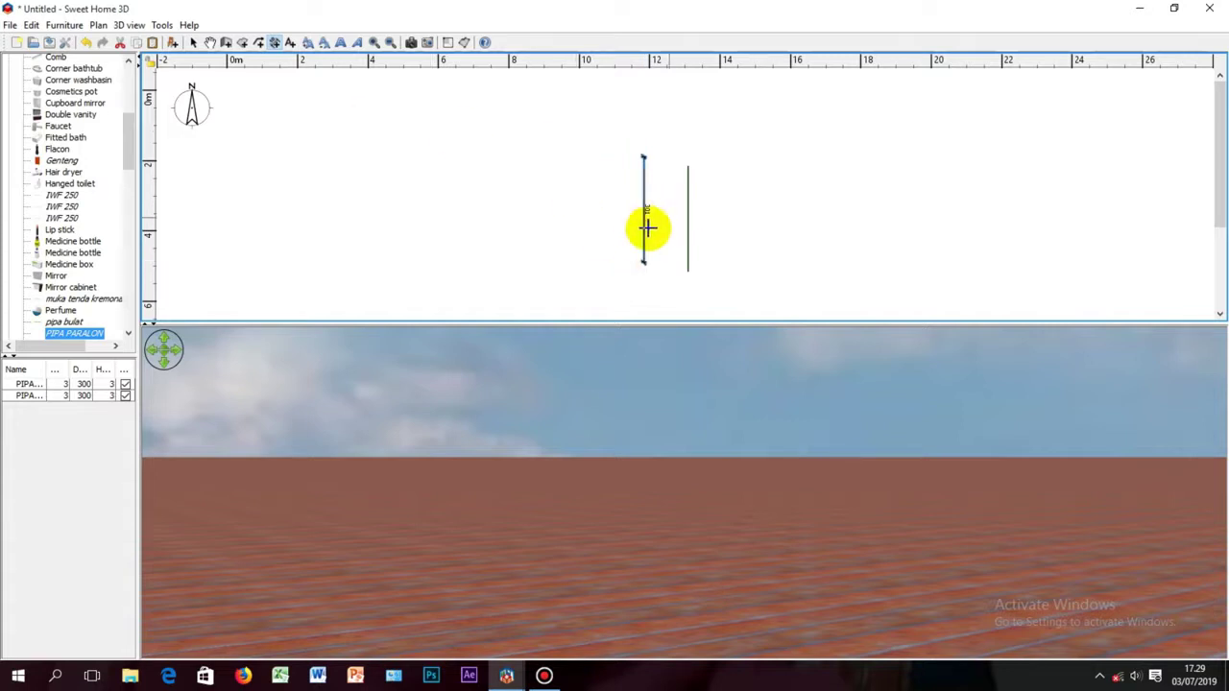
left_click(646, 245)
right_click(646, 245)
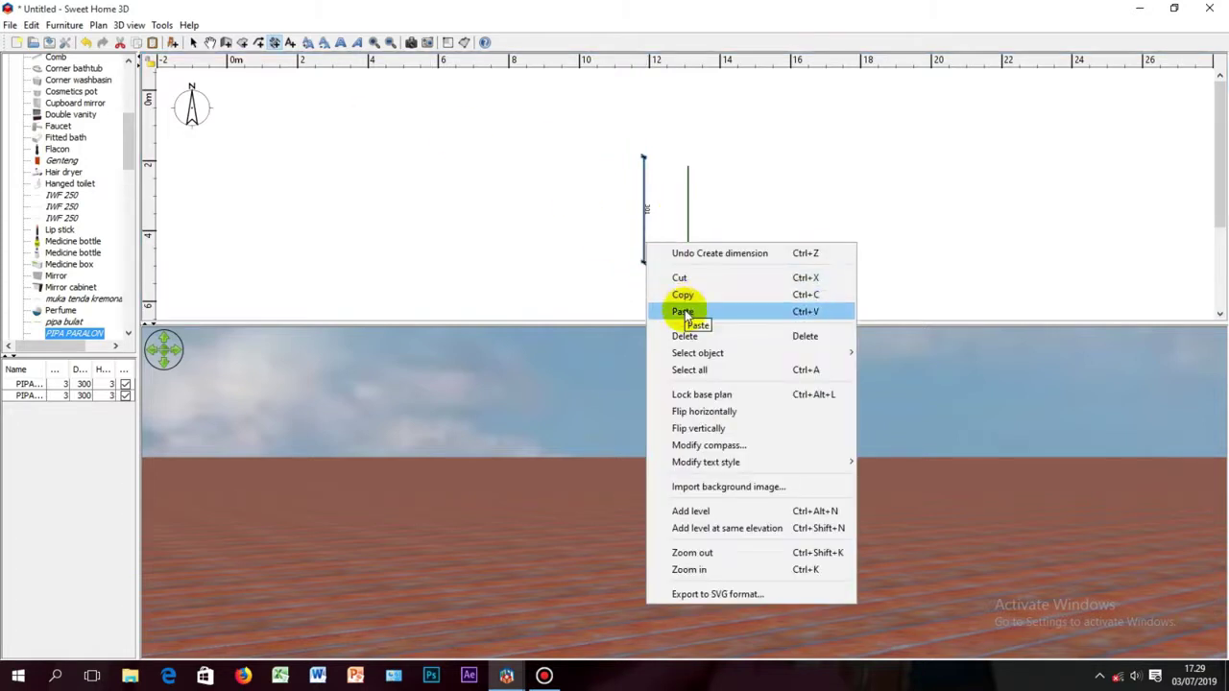
left_click(684, 335)
Draw a vertical dimension about 151 cm long with an offset line, and nudge it to start at the pipes' upper end in the plan
left_click_drag(641, 161, 645, 213)
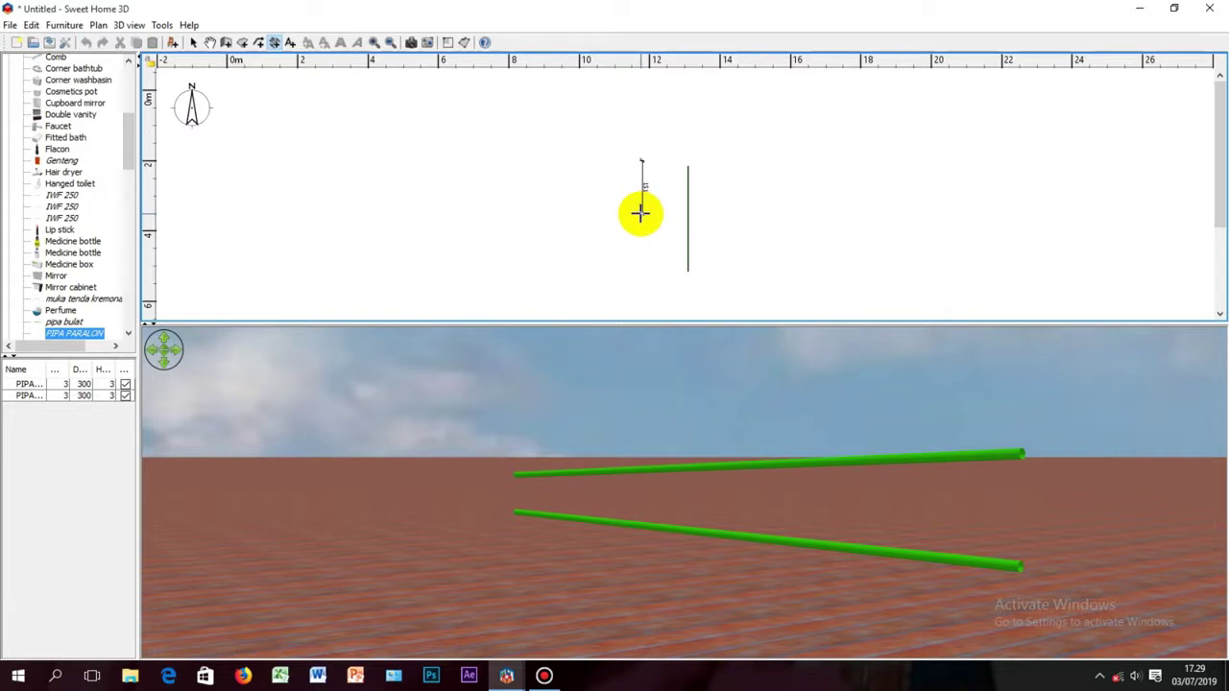
left_click(641, 213)
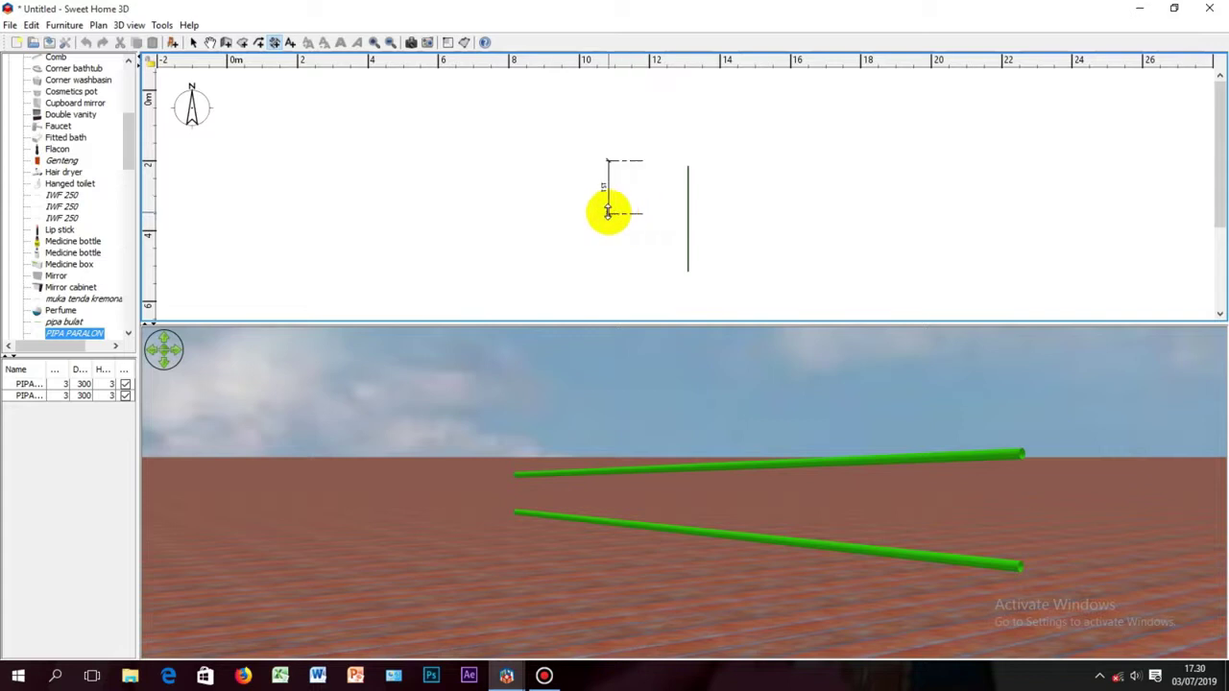
left_click(609, 210)
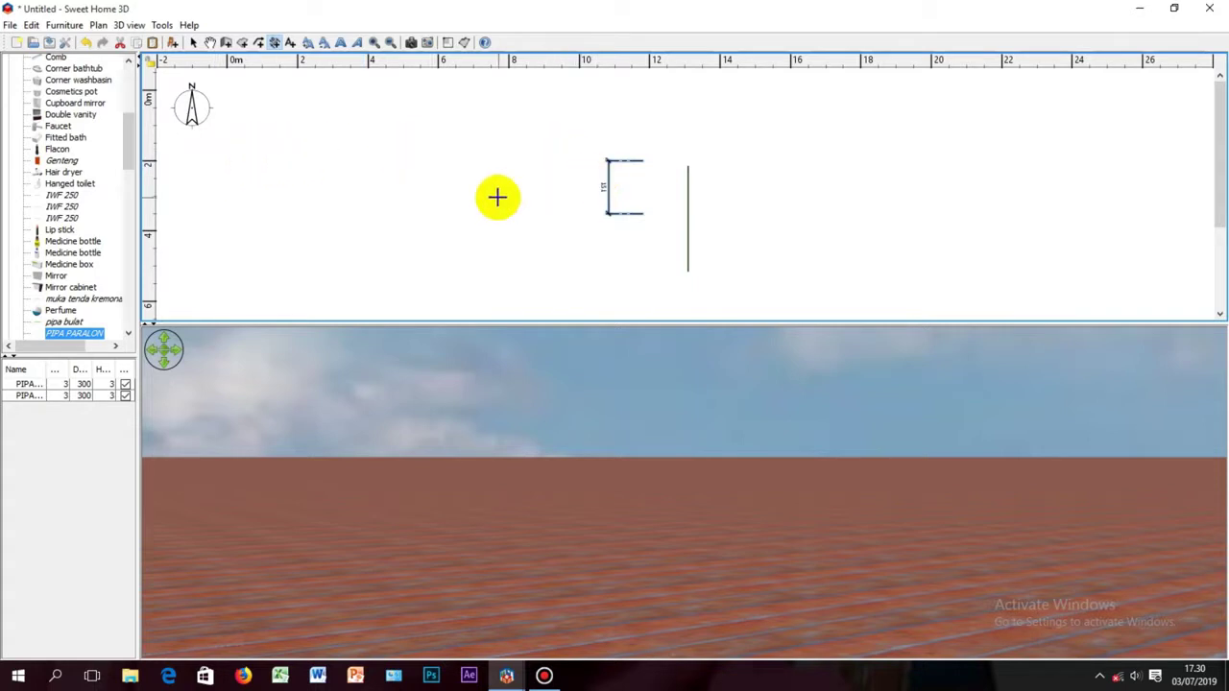
key("Right")
key("Right")
key("Right")
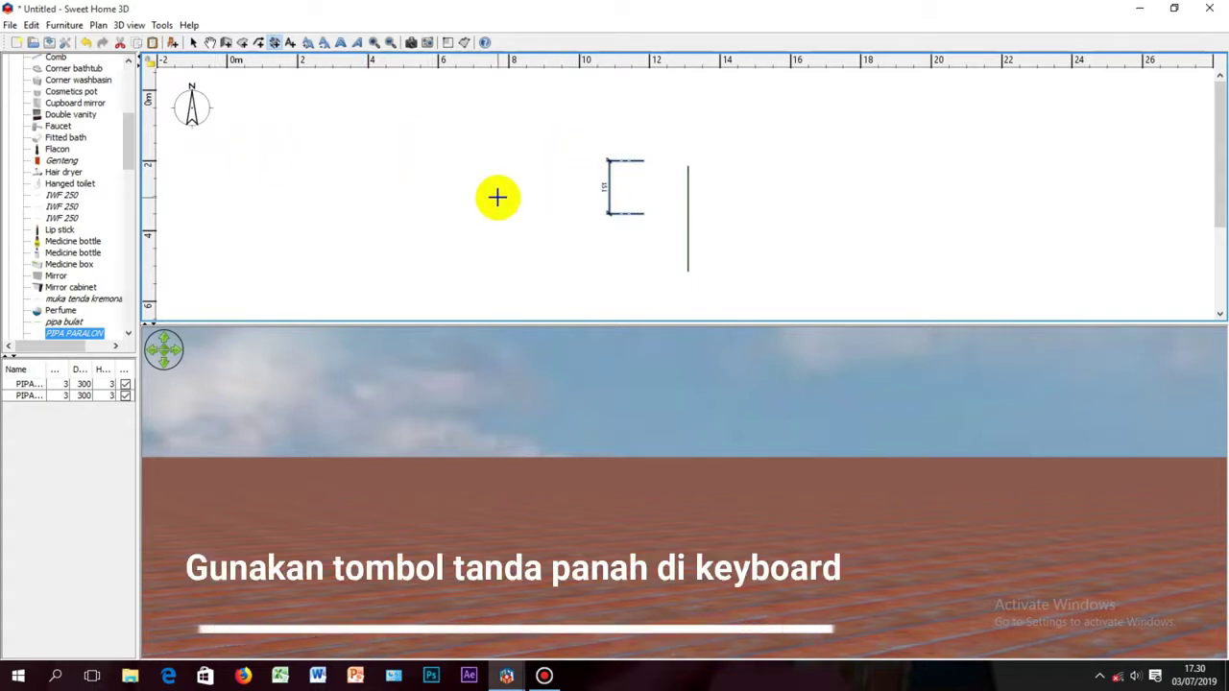
key("Right")
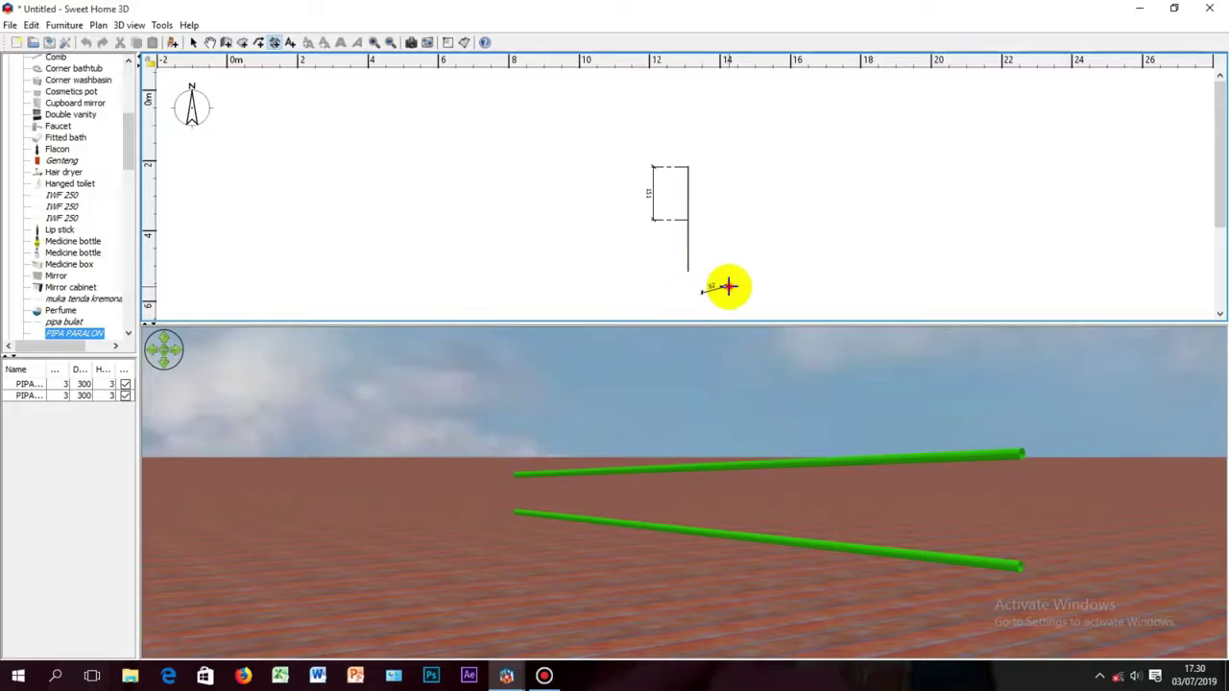
Delete the short stray dimension line drawn below the pipes' lower end in the plan
left_click(727, 287)
right_click(725, 286)
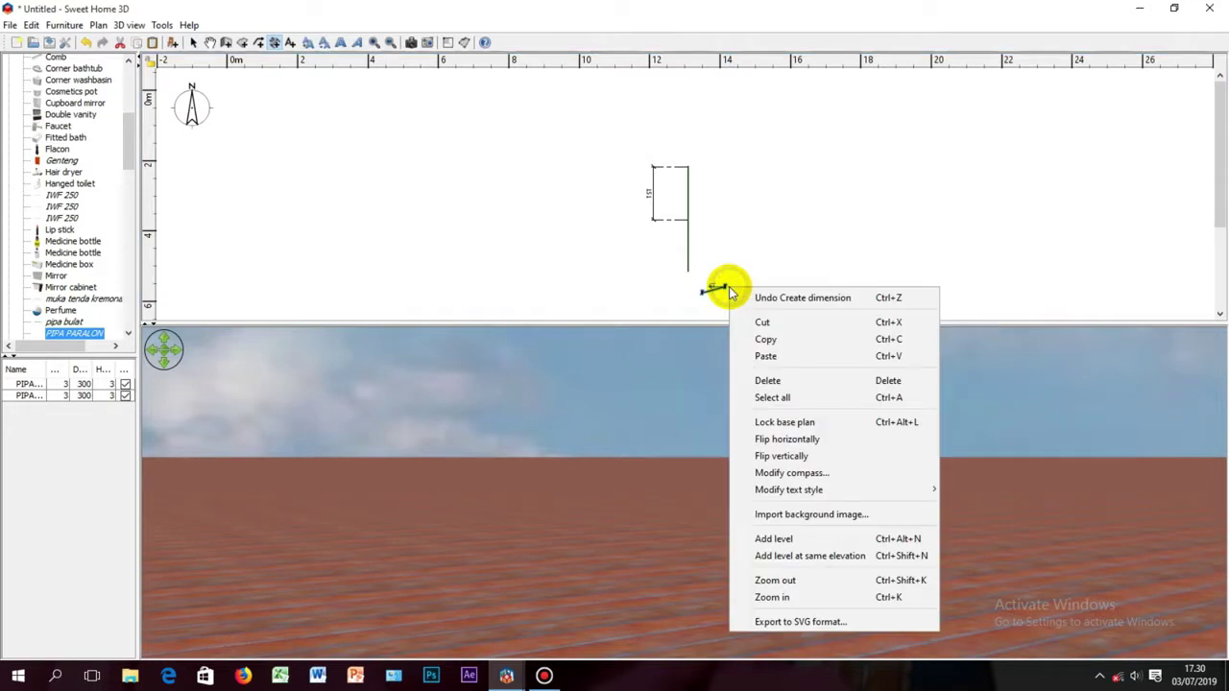
left_click(785, 385)
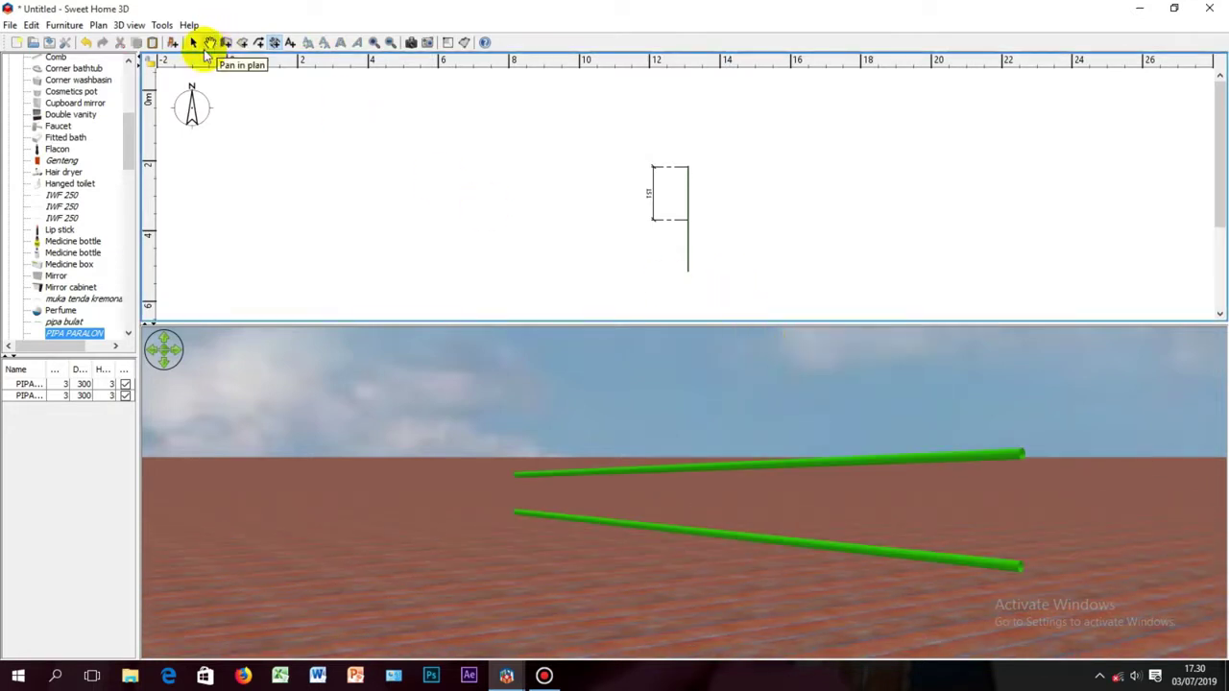
left_click(193, 42)
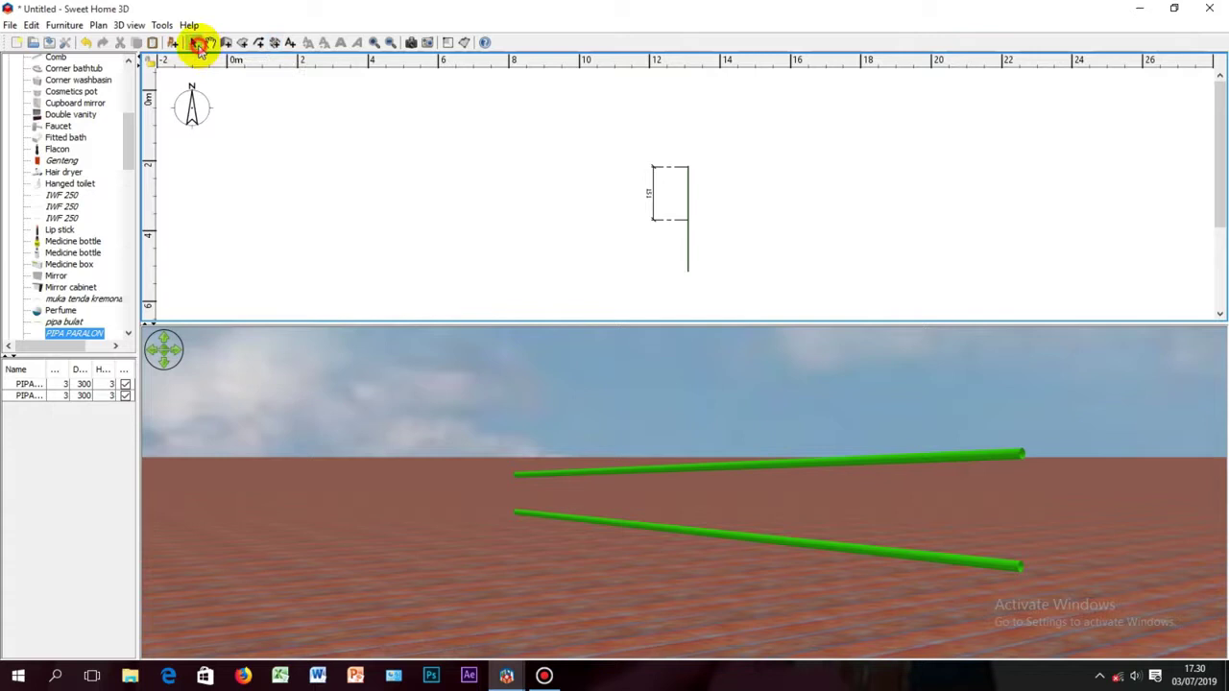
Add another PIPA PARALON from the catalog and place it in the plan beside the long pipes' lower end
left_click(829, 492)
left_click_drag(835, 498, 858, 489)
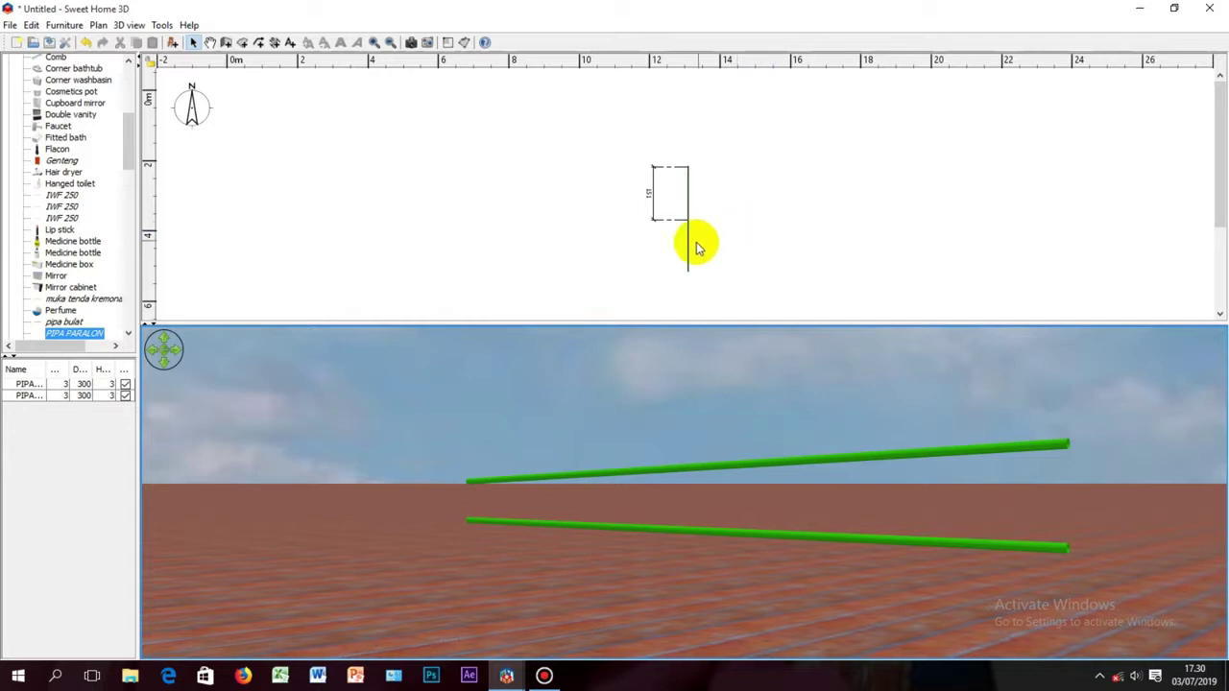
left_click(67, 385)
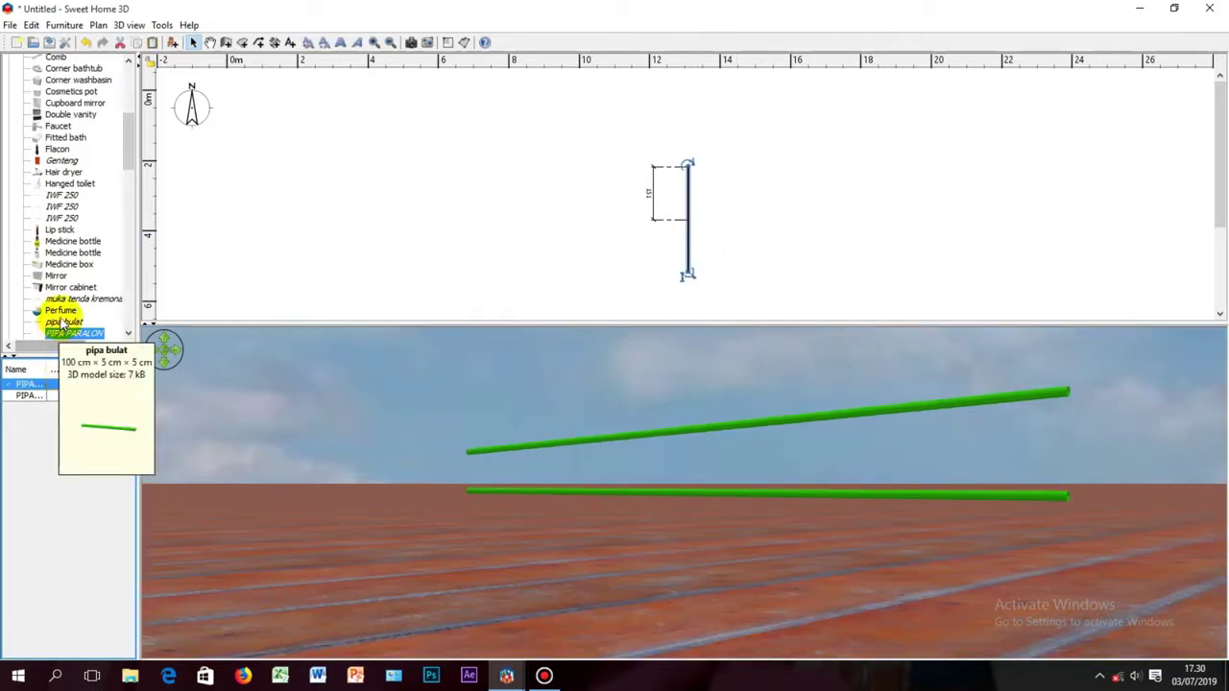
left_click_drag(71, 336, 553, 225)
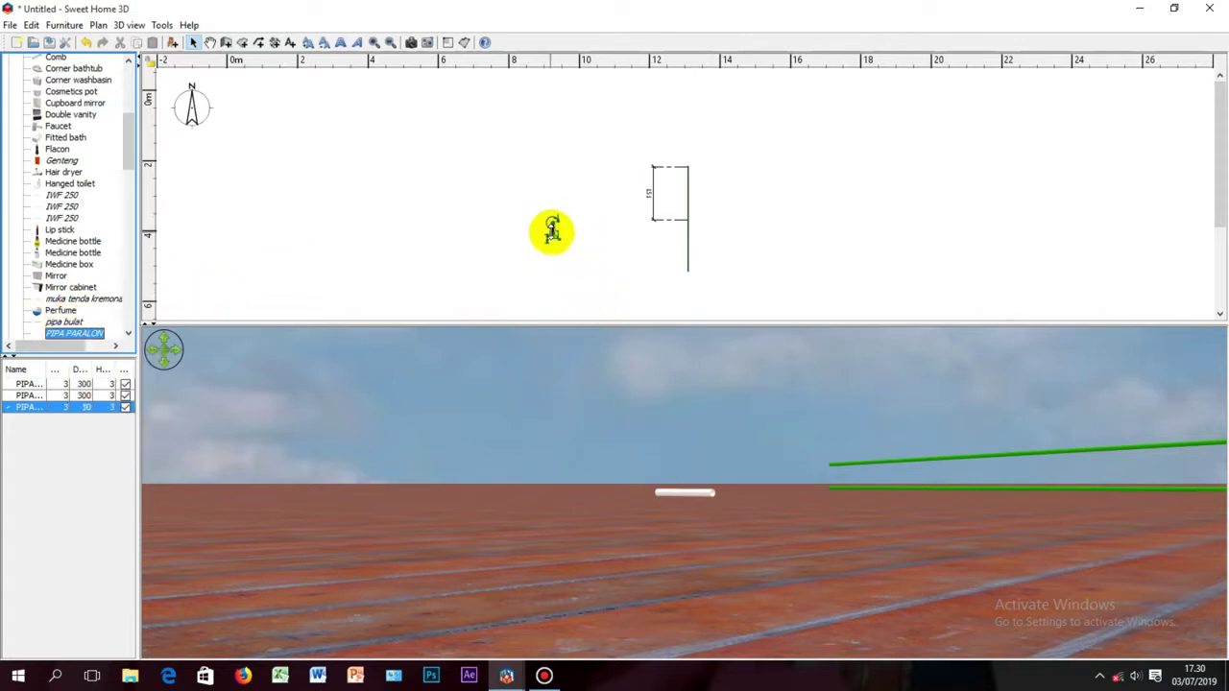
left_click_drag(551, 230, 631, 277)
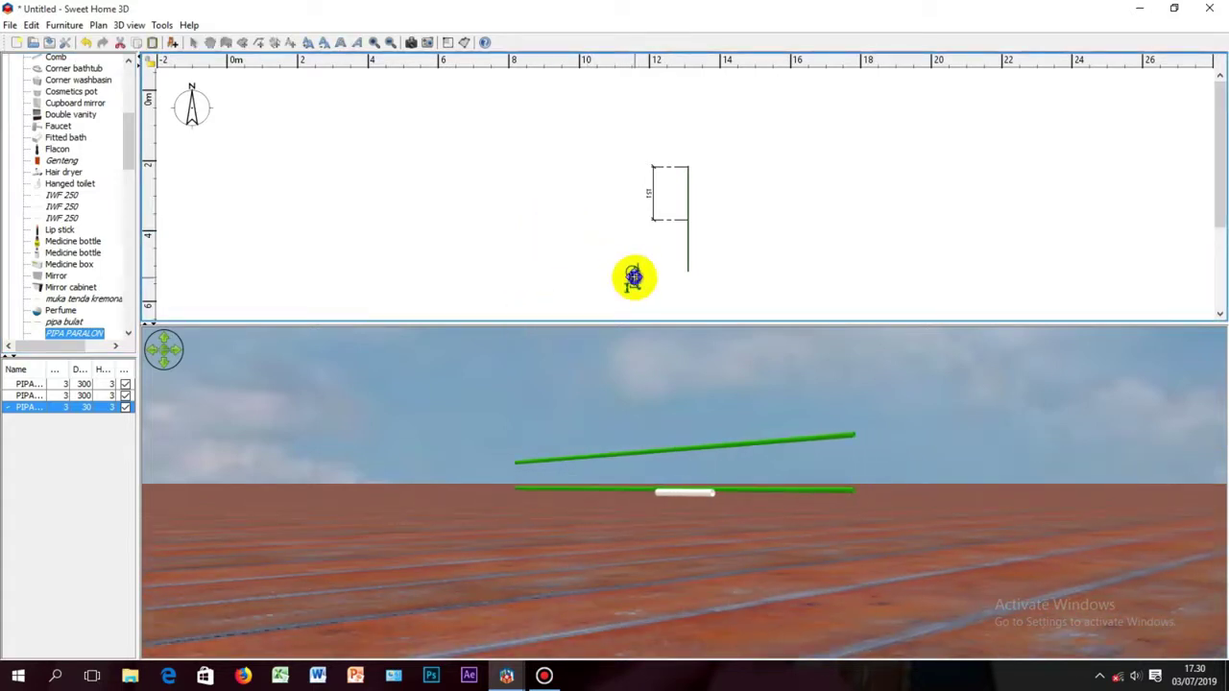
Color the new short pipe green and stand it upright by rotating it 90° around the X axis
right_click(634, 278)
left_click(711, 498)
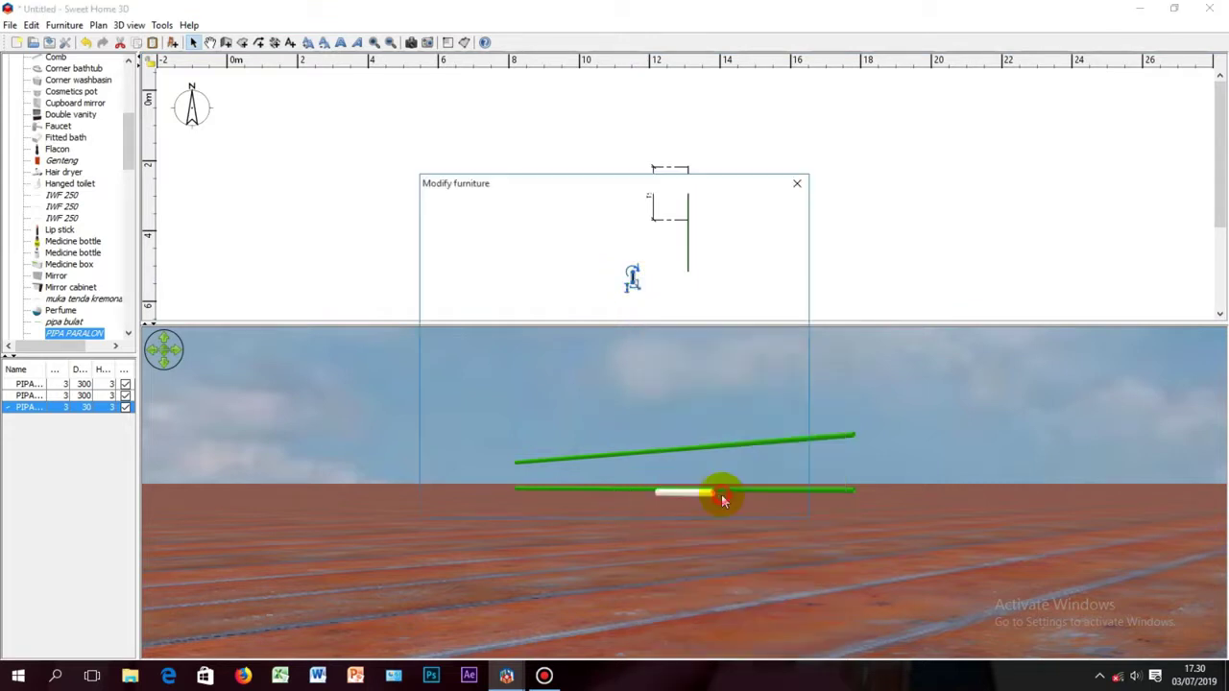
left_click_drag(628, 181, 485, 189)
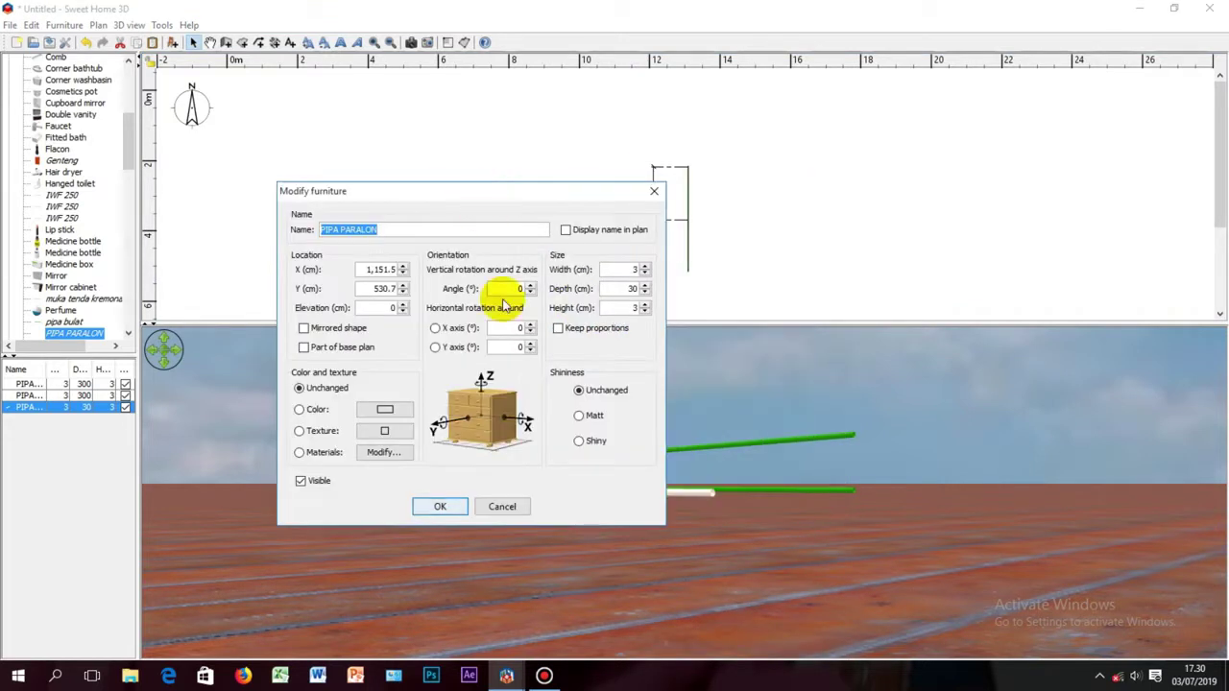
left_click(384, 410)
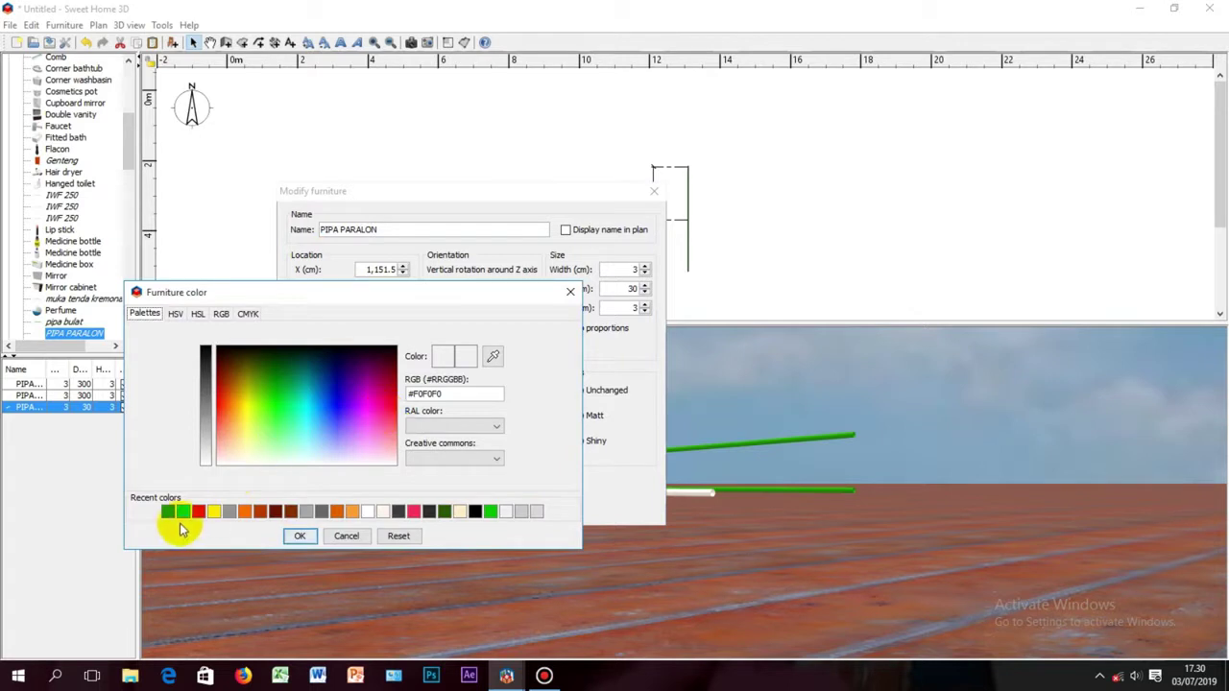
left_click(177, 509)
left_click(298, 536)
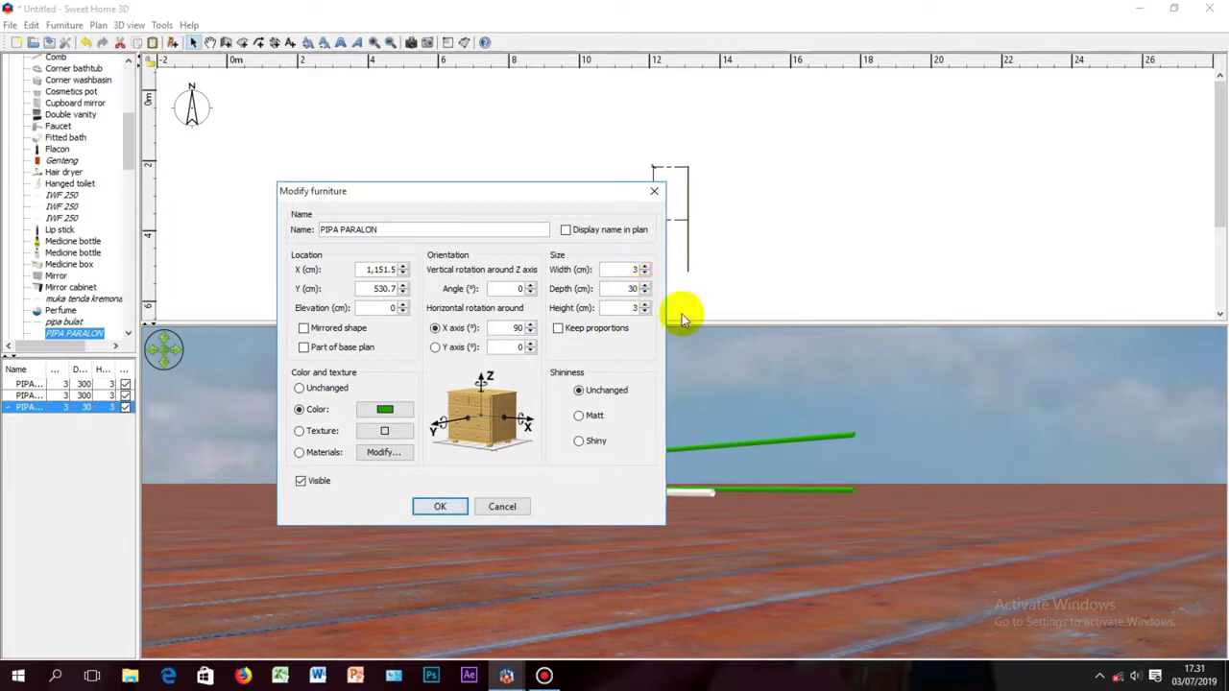
Set the upright pipe's depth to 26 cm and apply the changes
double_click(630, 288)
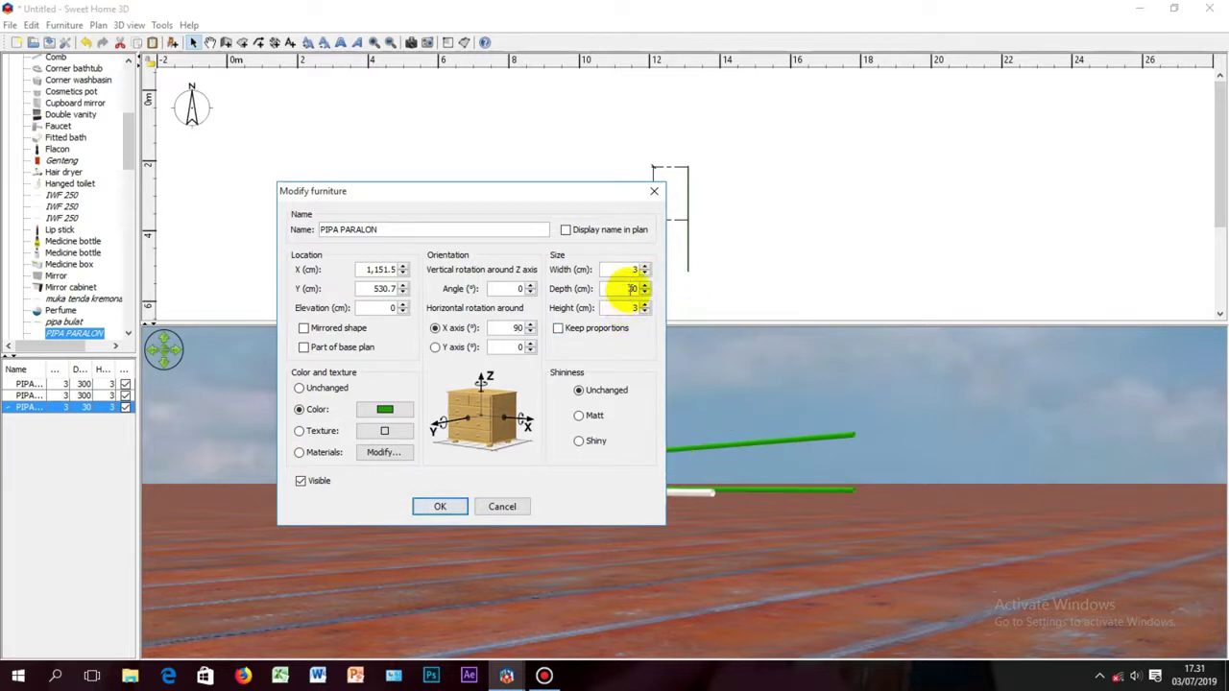
left_click(649, 295)
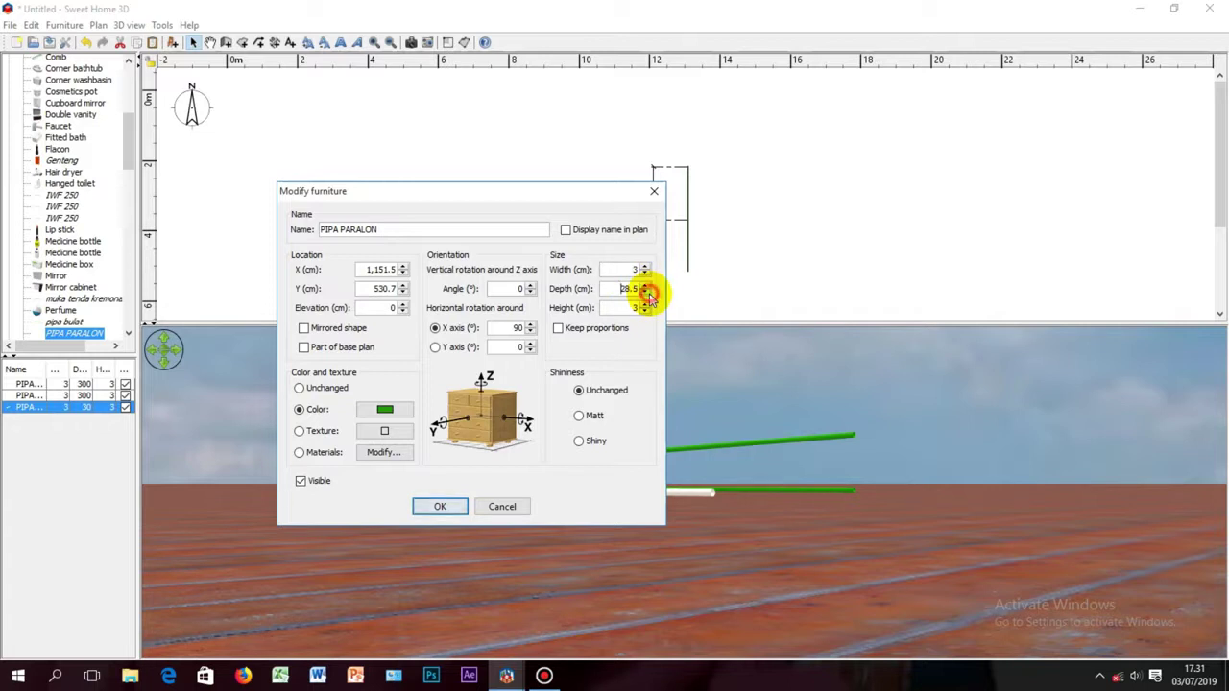
left_click(650, 295)
left_click(649, 295)
left_click(650, 295)
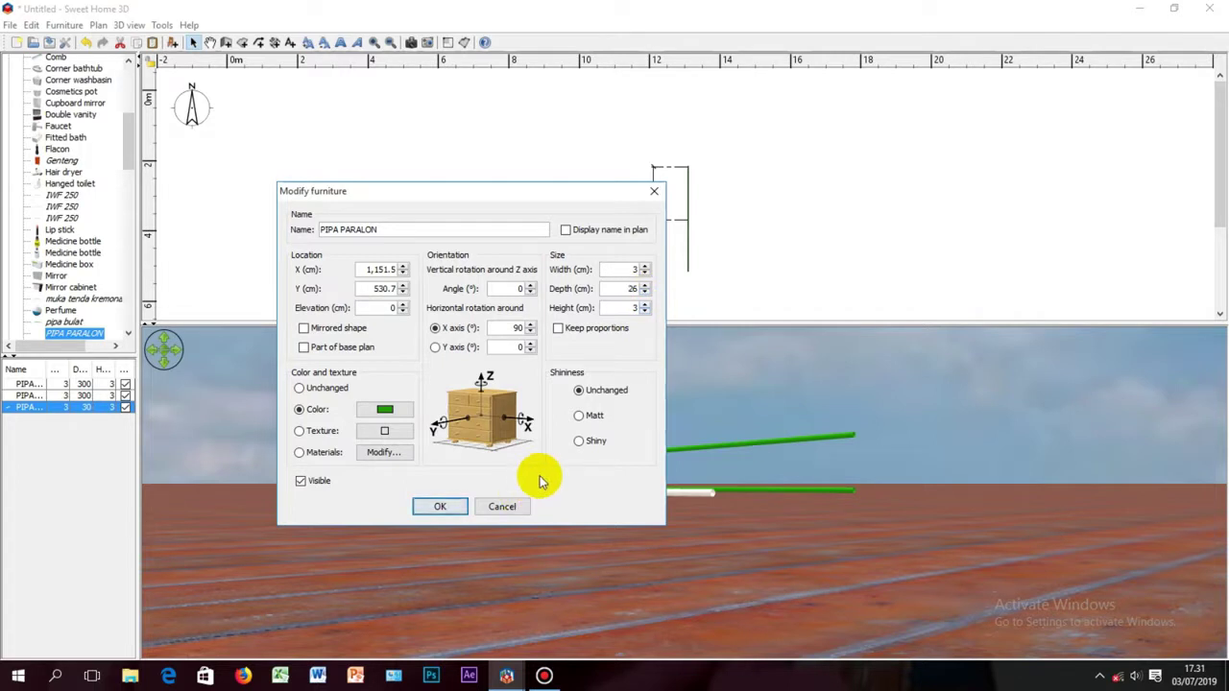
left_click(456, 509)
Move the upright pipe north in the plan until it is level with the lower end of the 151 cm dimension
left_click_drag(679, 530, 633, 345)
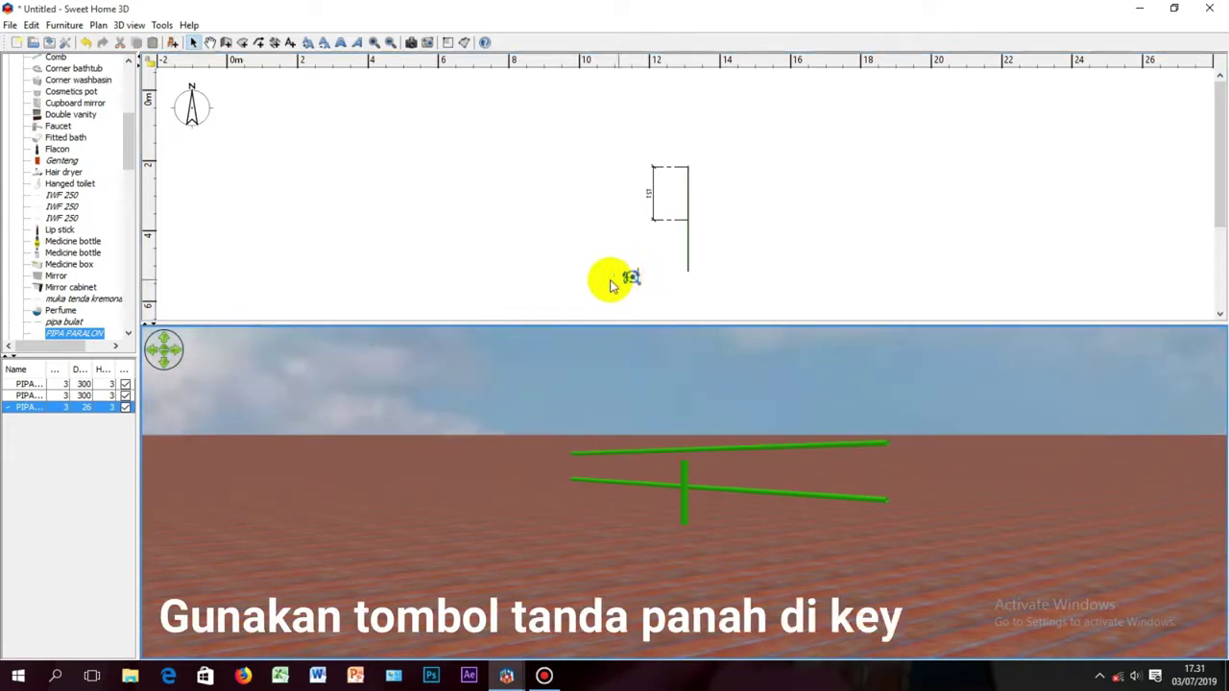
key("Up")
key("Up")
key("Up")
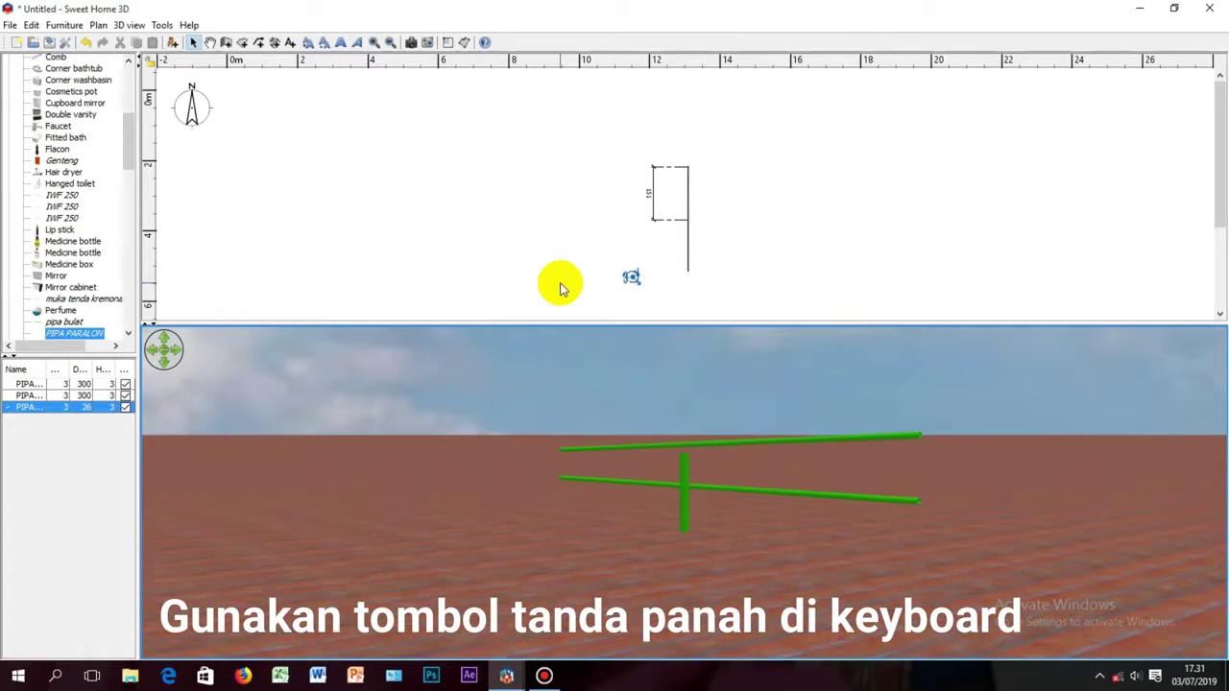
right_click(562, 288)
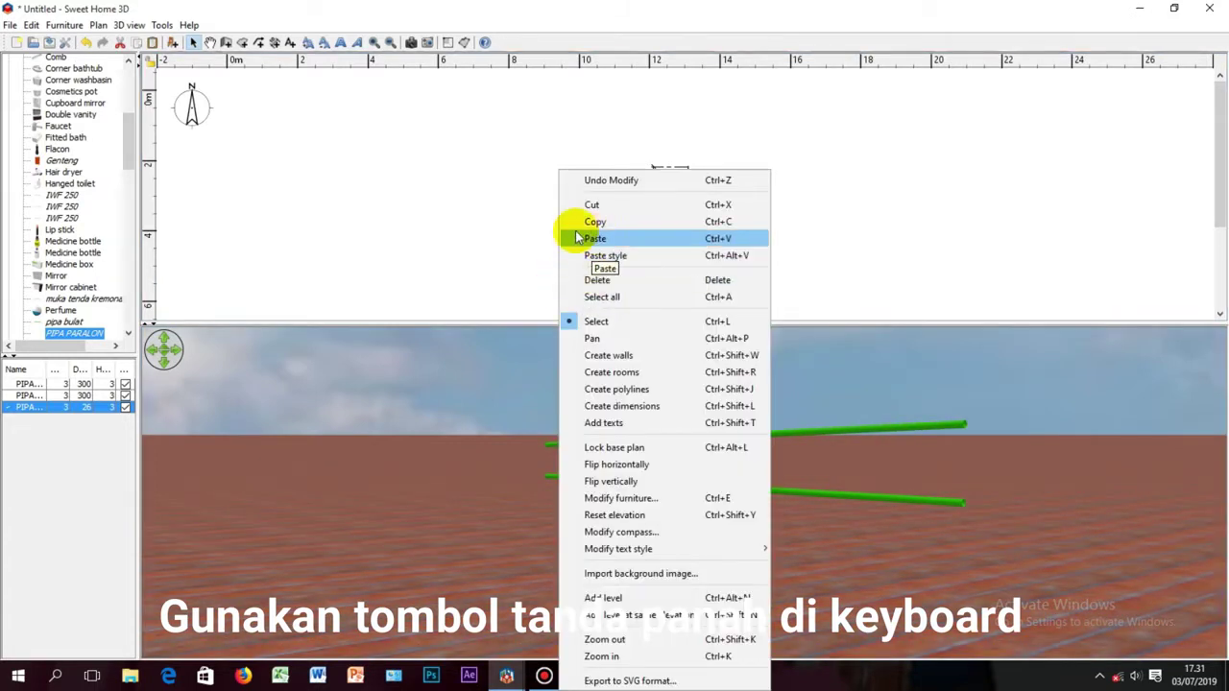
left_click(514, 247)
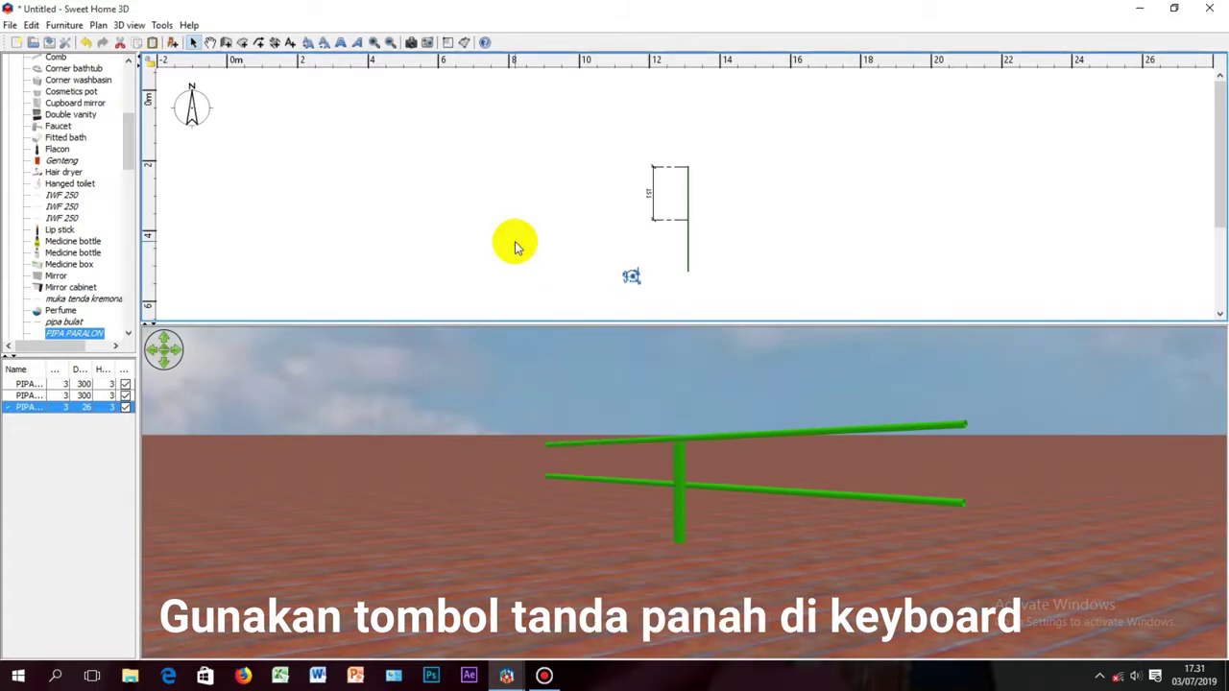
key("Up")
key("Up")
key("Up")
key("Up")
key("Up")
key("Up")
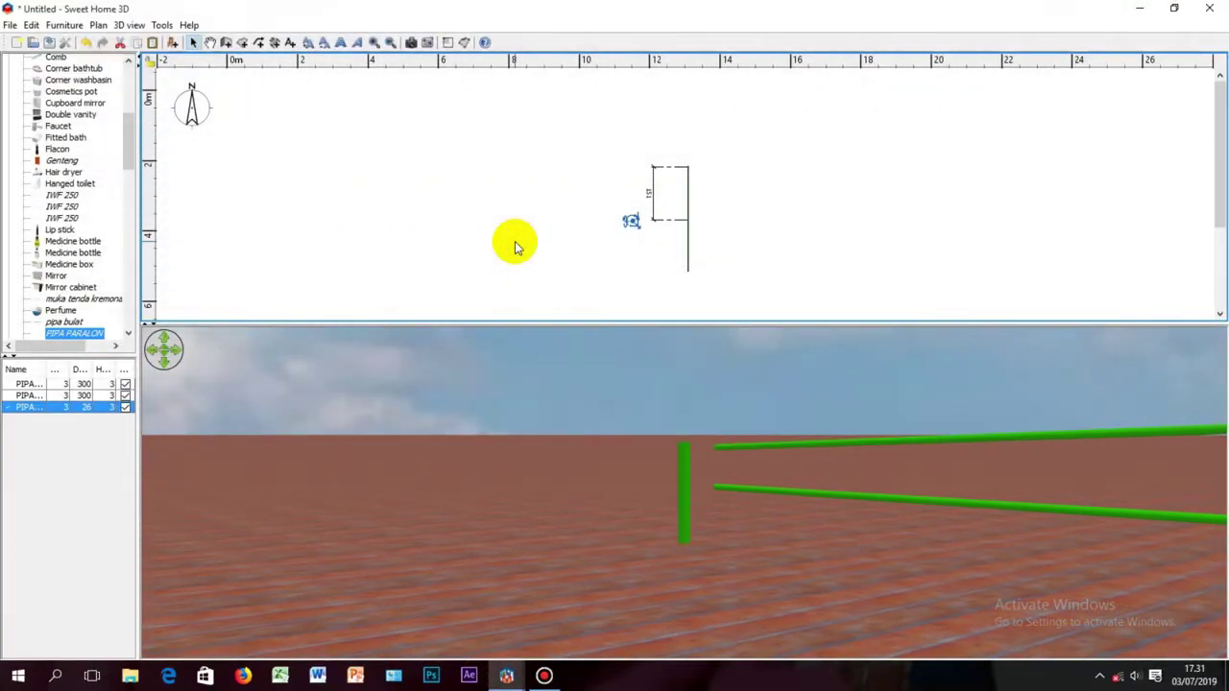
Move the upright pipe east in the plan onto the two long pipes, at the 151 cm dimension's lower end
key("Right")
key("Right")
key("Right")
key("Right")
key("Right")
key("Right")
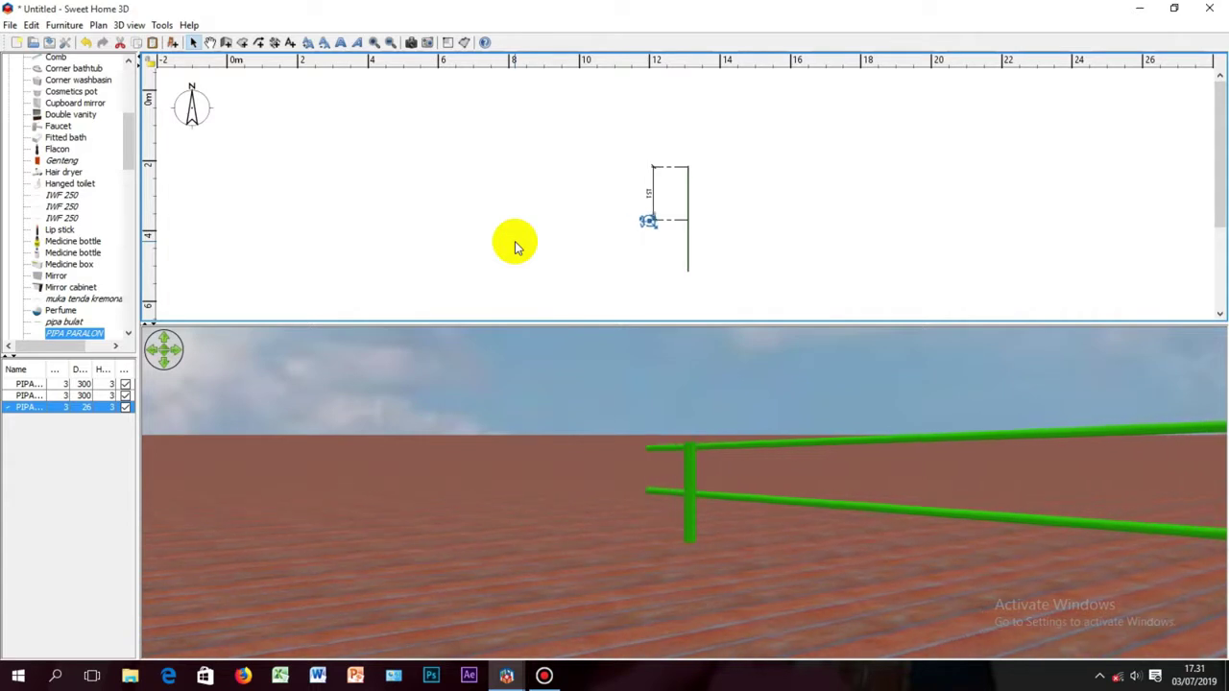
key("Right")
key("Right")
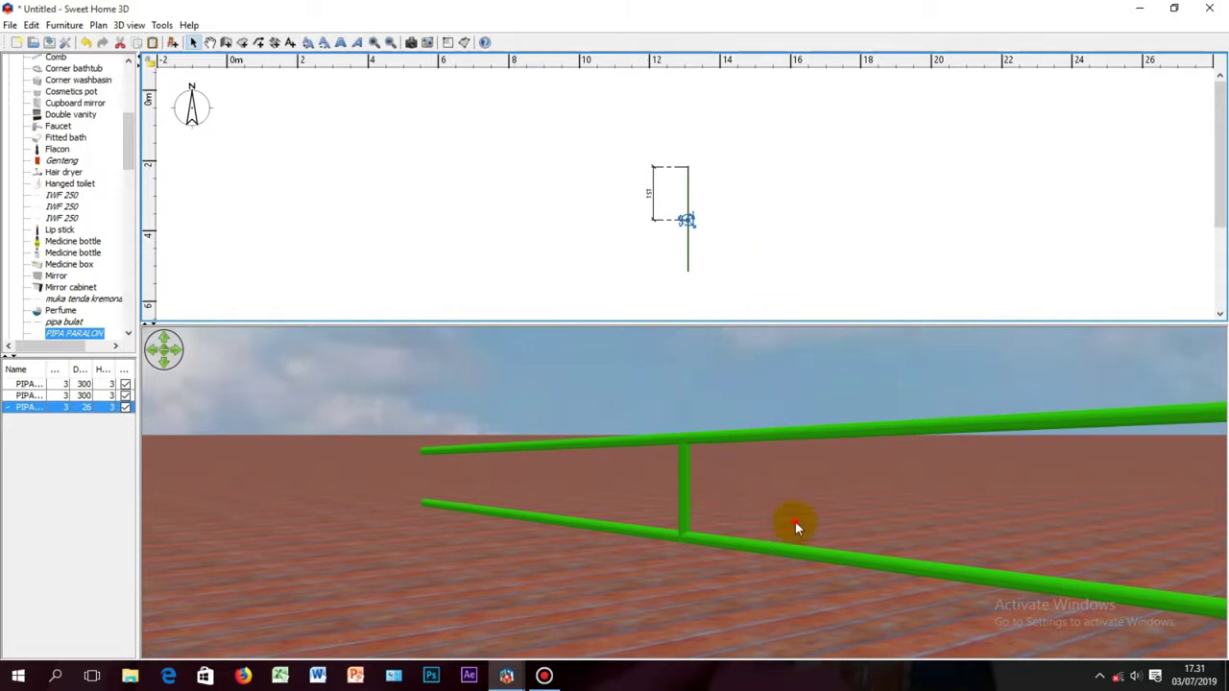
Shorten the upright pipe's depth to 25 cm and raise its elevation slightly off the ground
left_click_drag(796, 522, 715, 544)
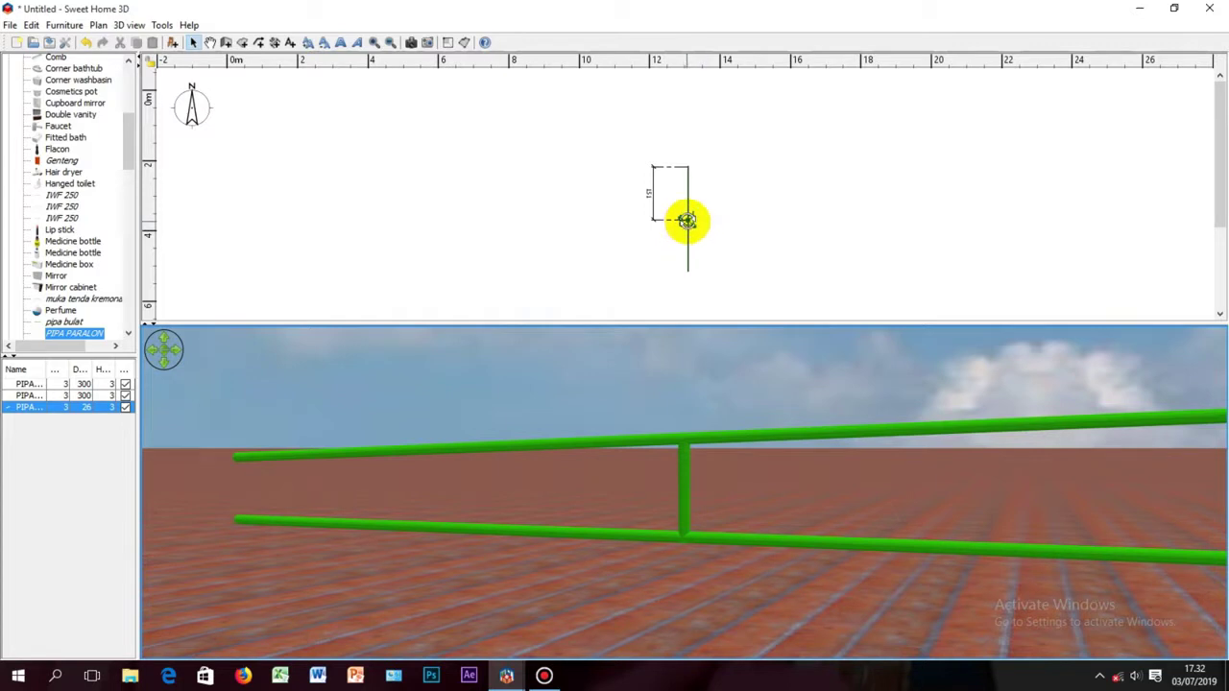
double_click(33, 407)
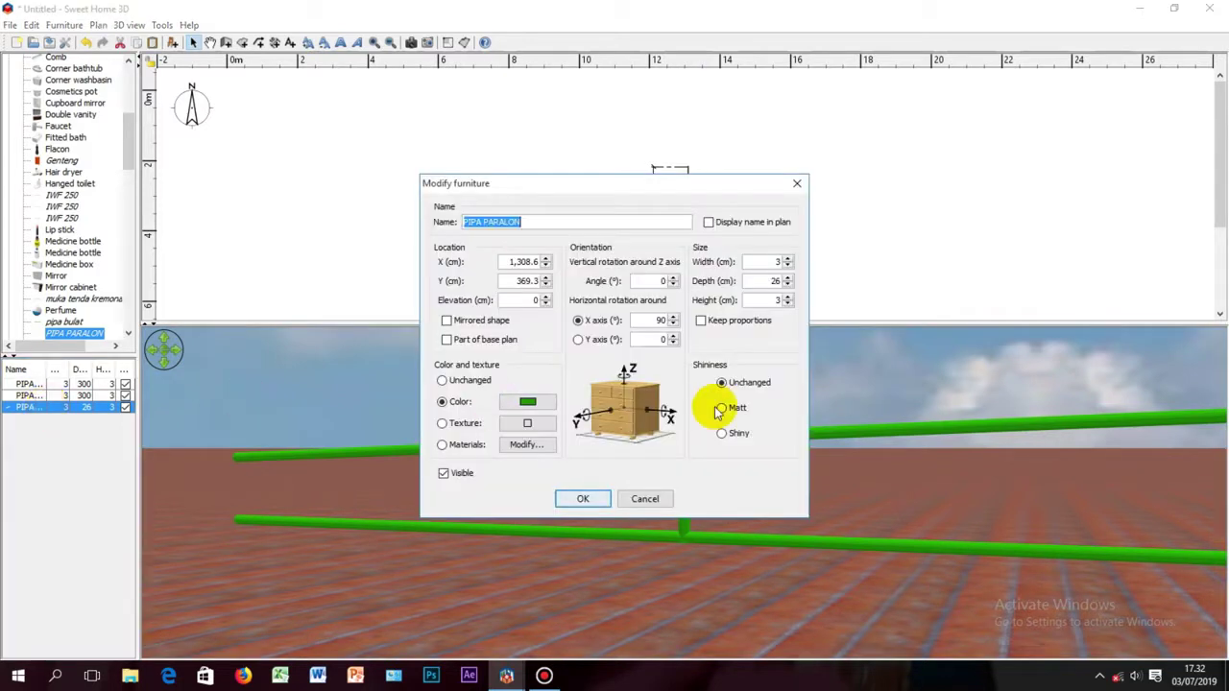
left_click(788, 286)
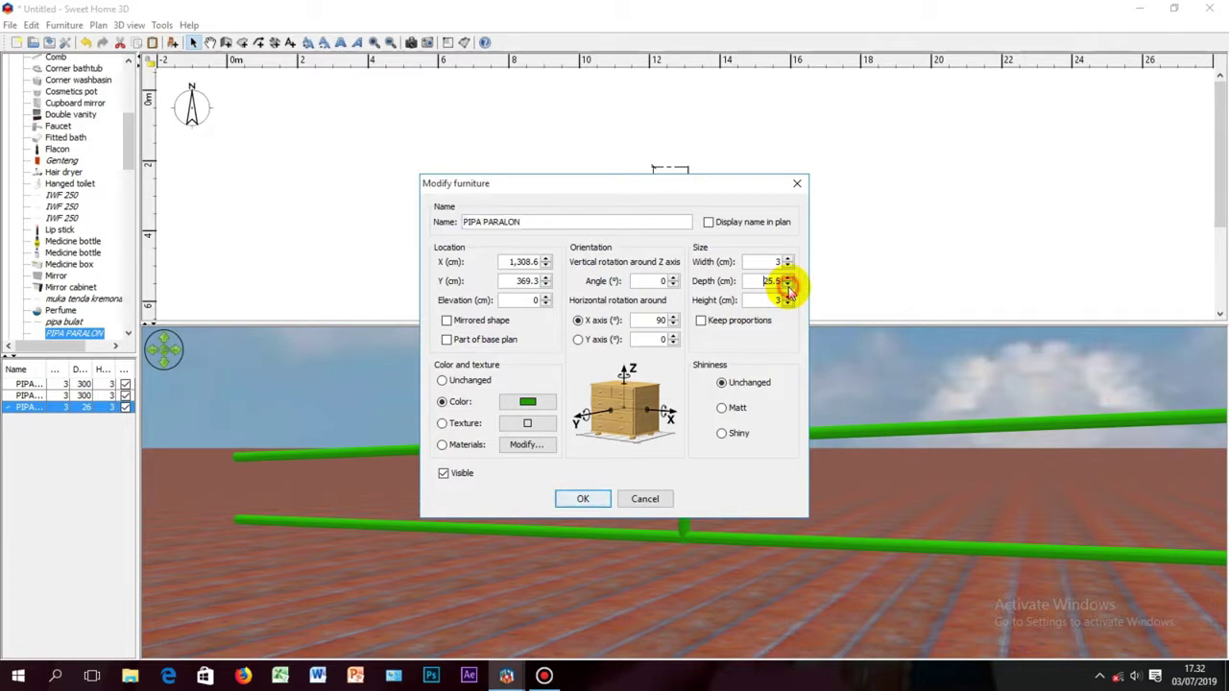
left_click(788, 286)
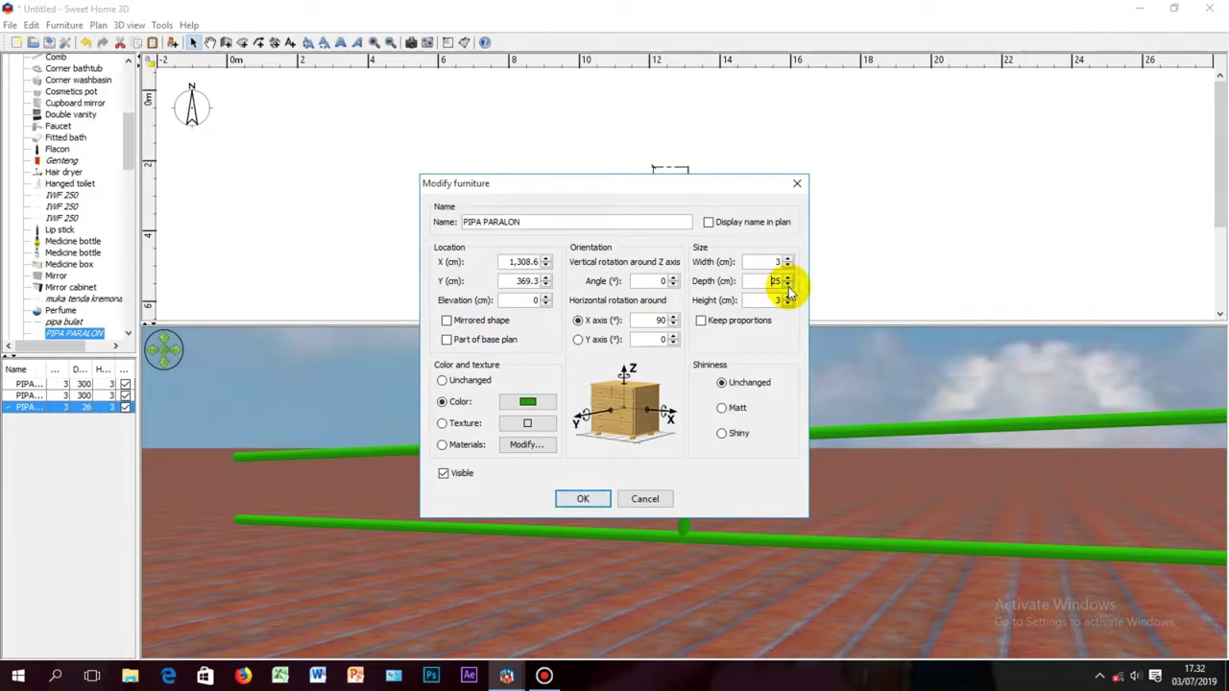
left_click(545, 296)
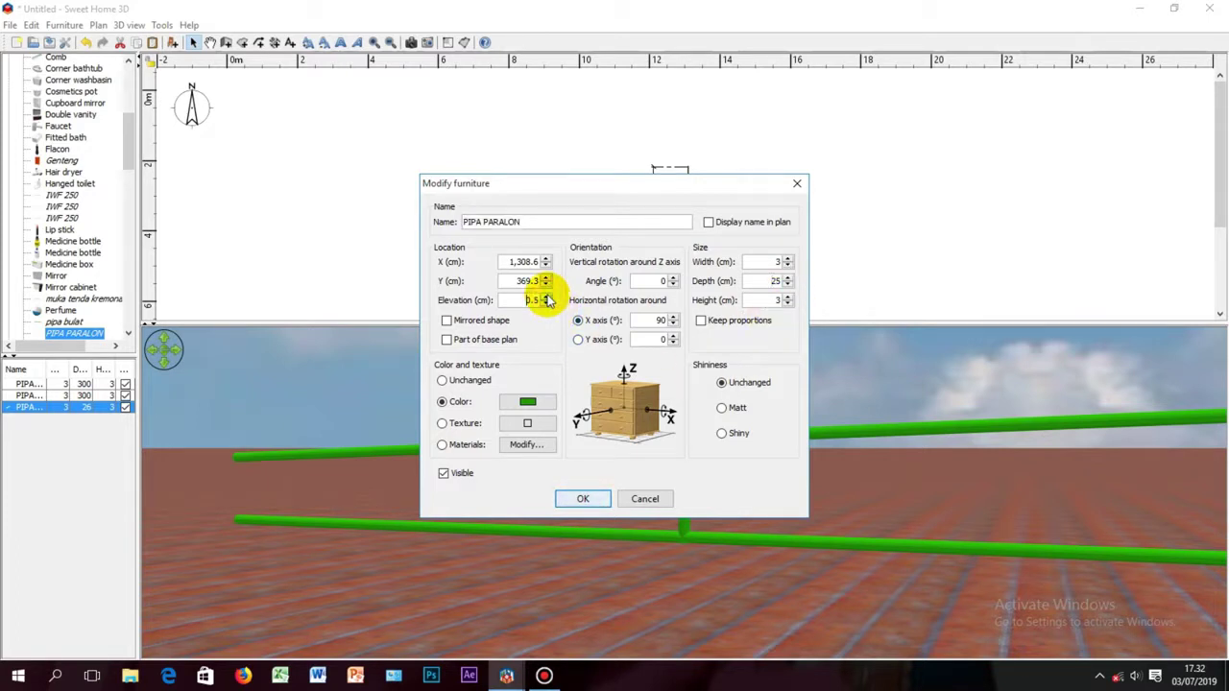
left_click(546, 296)
left_click(585, 498)
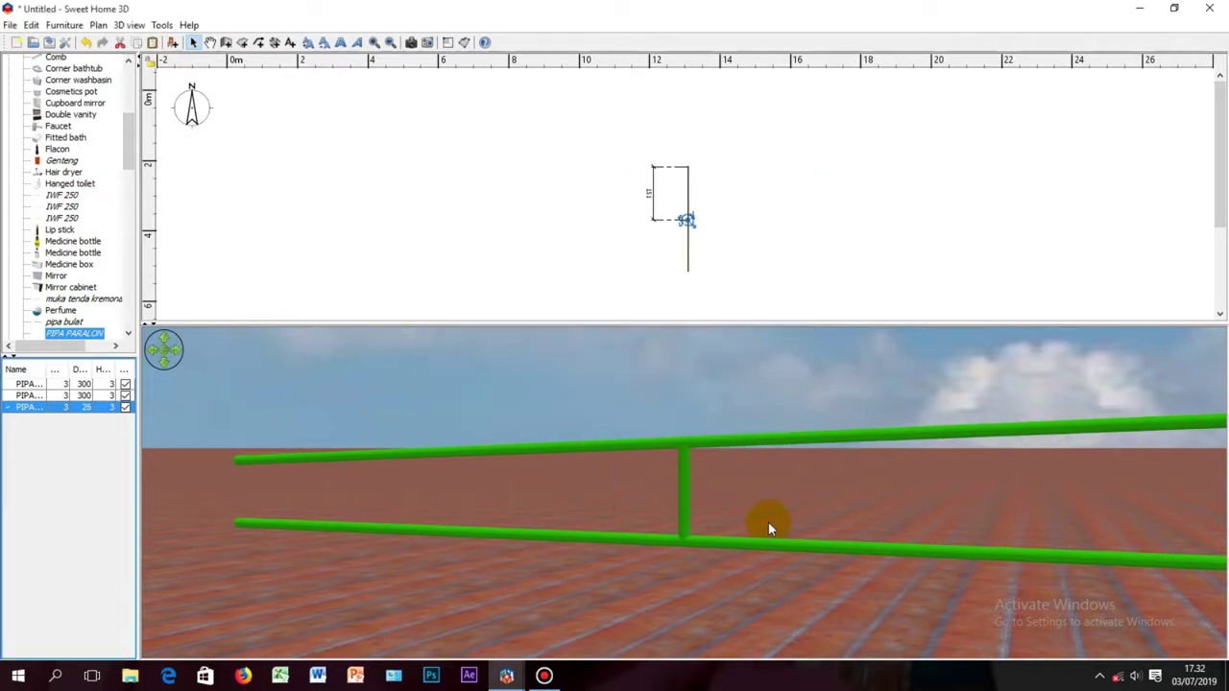
Draw a vertical dimension about 74 cm long with an offset line and nudge it to start at the pipes' upper end
left_click_drag(768, 523, 838, 514)
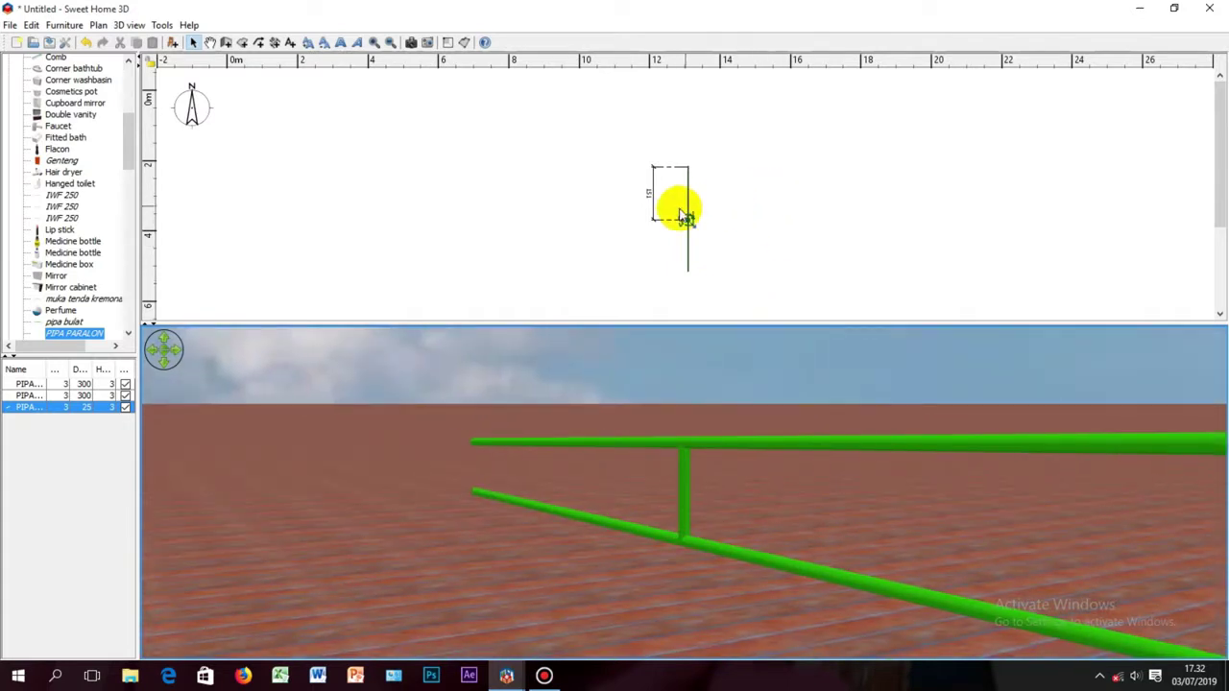
left_click(275, 42)
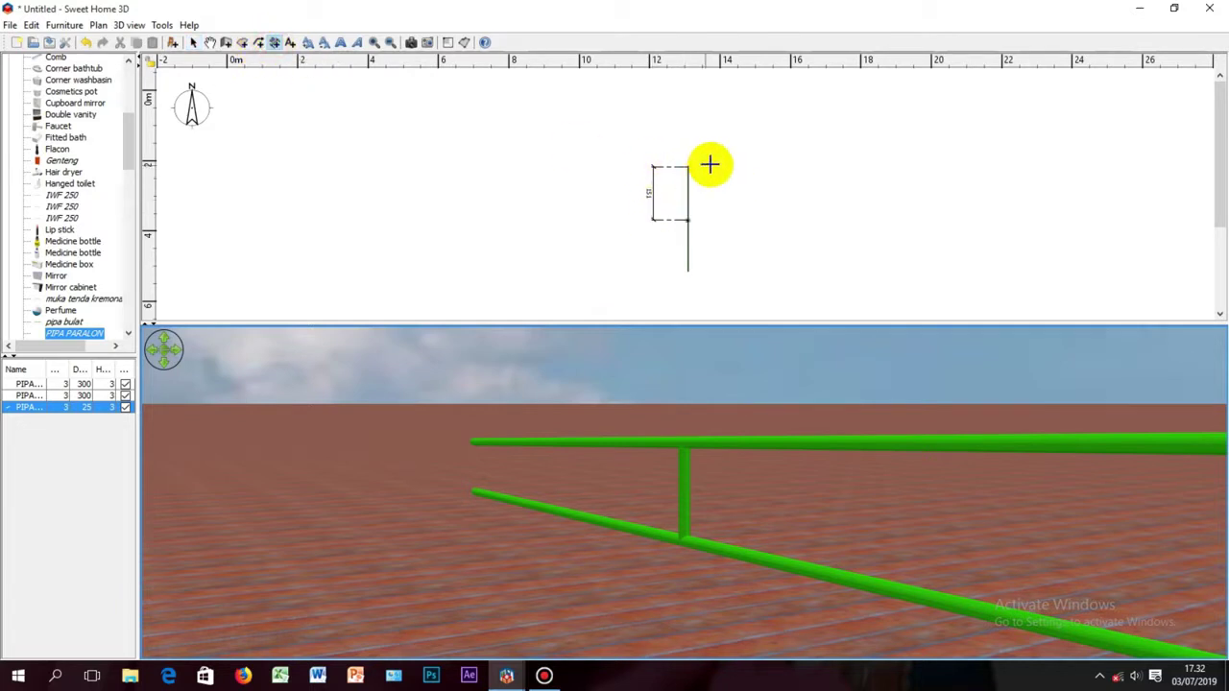
left_click(723, 165)
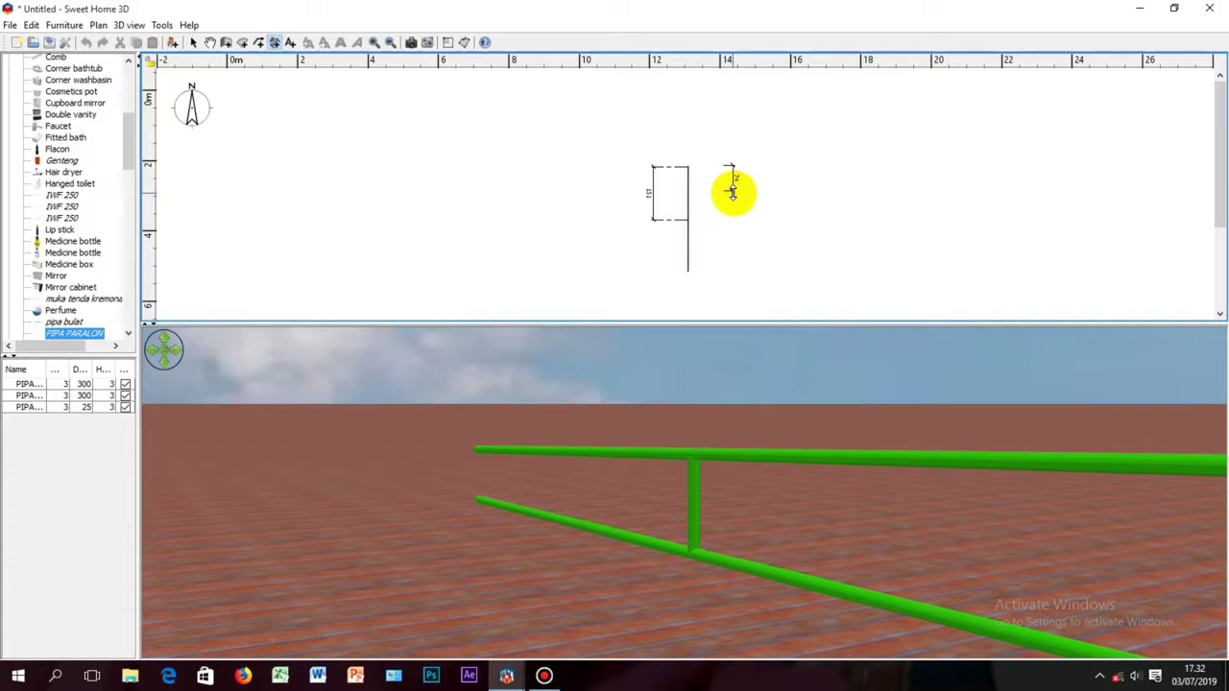
left_click(747, 192)
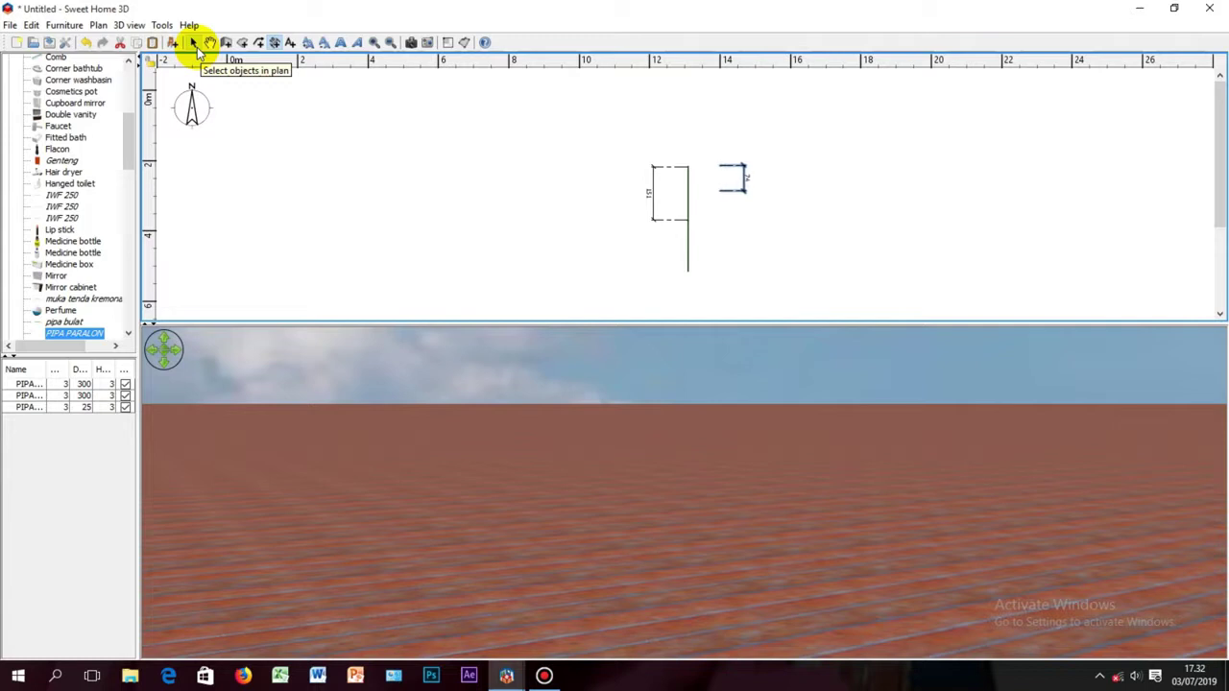
left_click(197, 48)
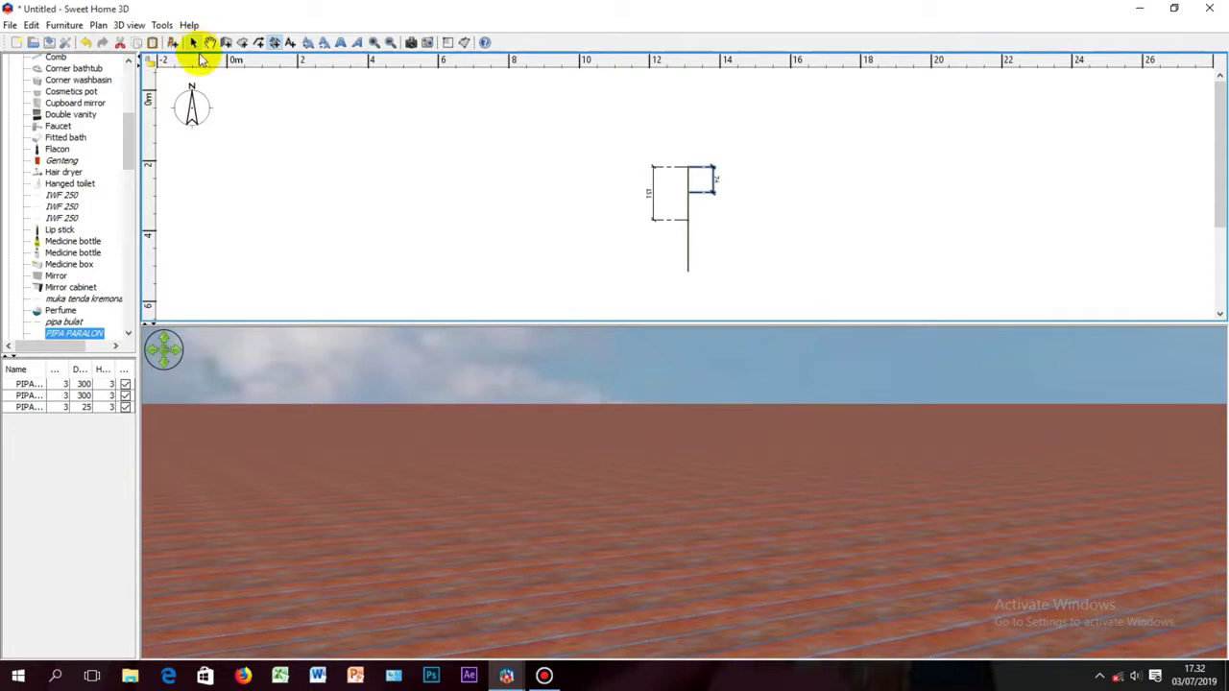
Copy the 25 cm upright pipe and paste a duplicate into the plan
left_click(64, 409)
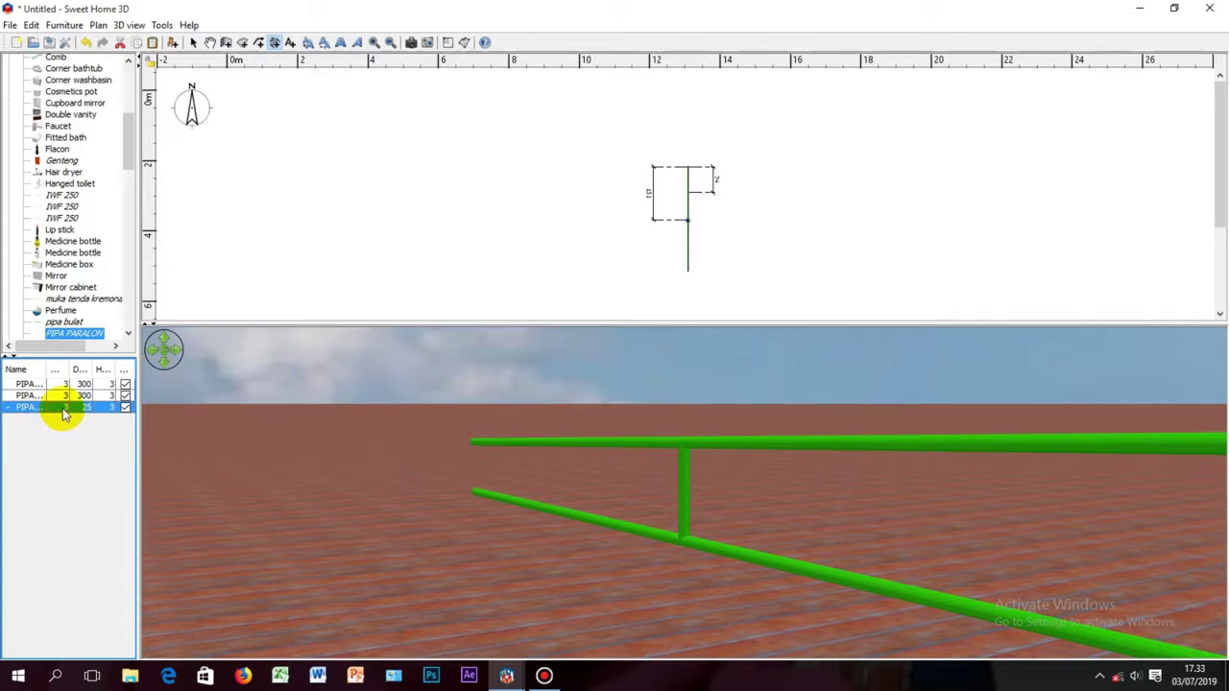
right_click(65, 411)
left_click(117, 456)
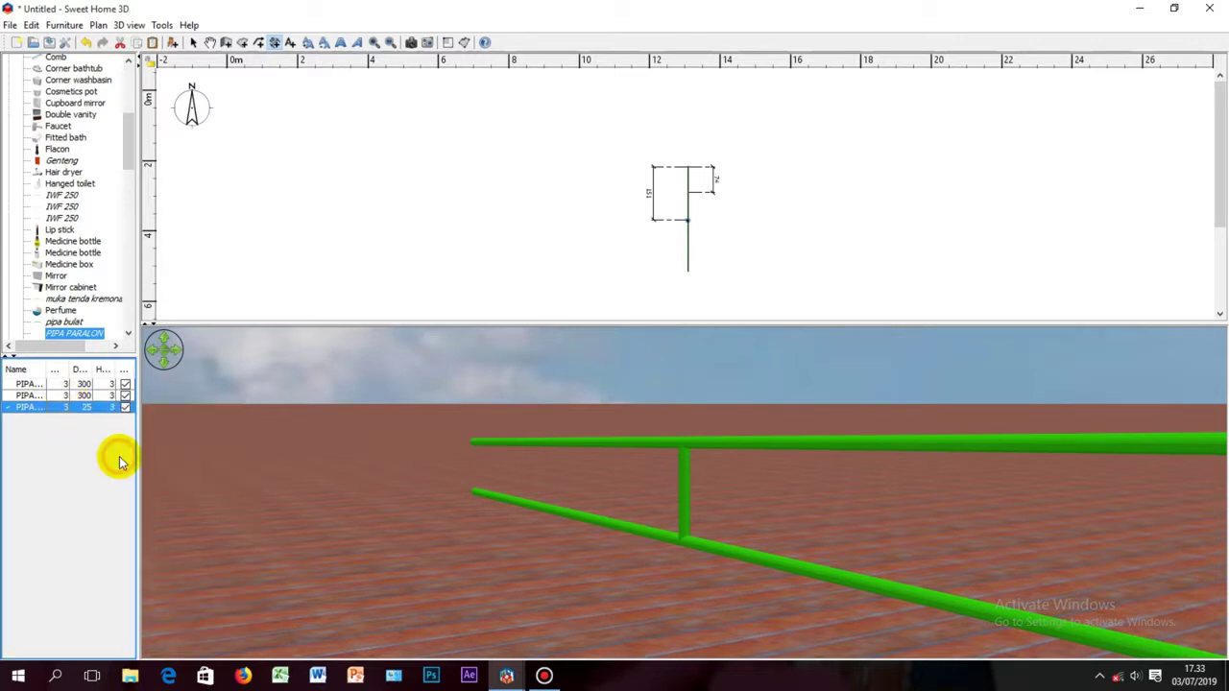
right_click(587, 157)
left_click(609, 224)
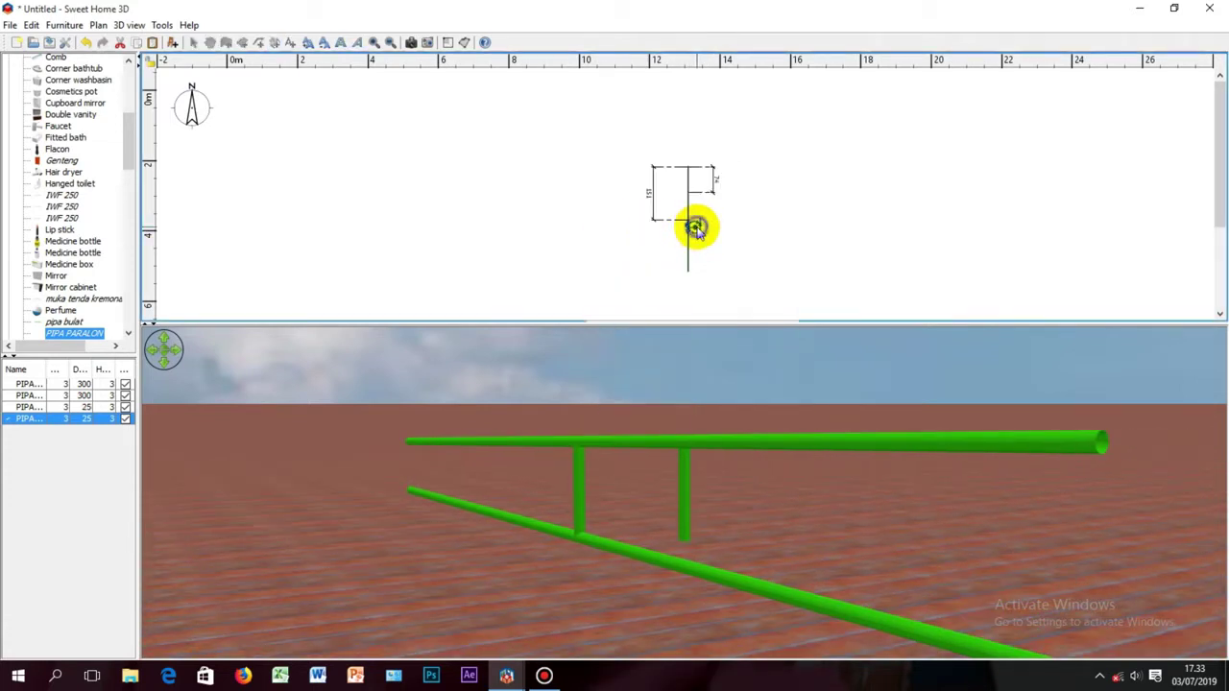
Delete the offset duplicate of the upright pipe and paste the 25 cm upright into the plan again
right_click(694, 226)
left_click(735, 337)
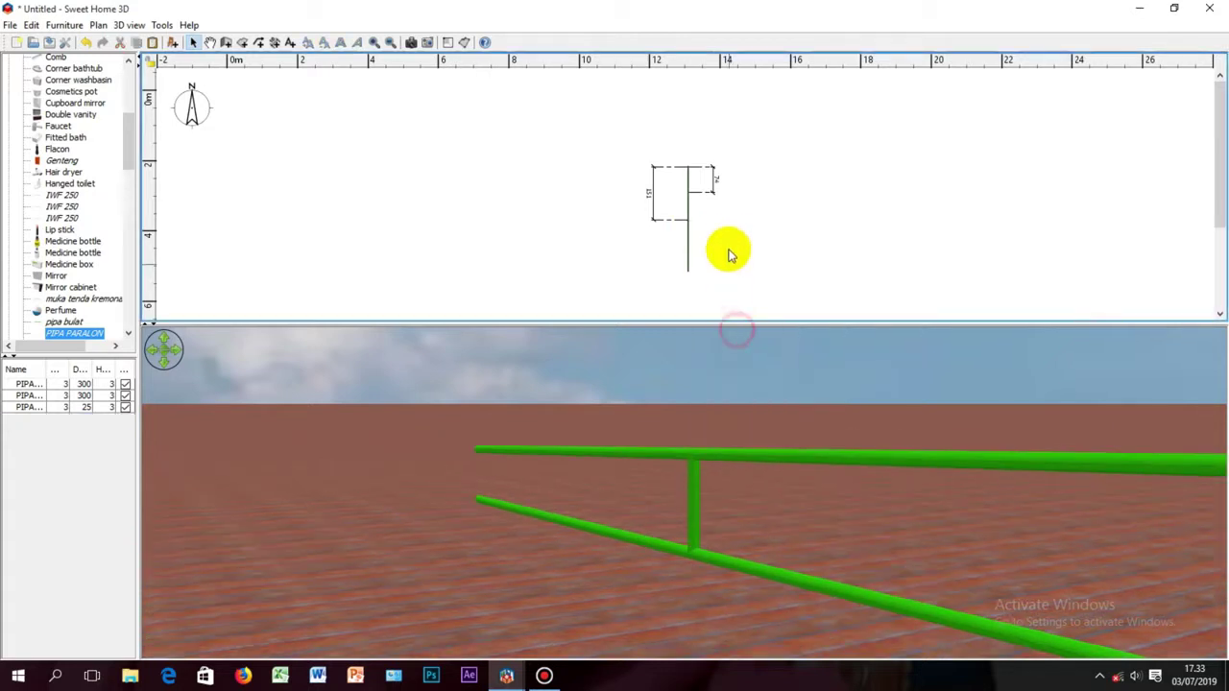
right_click(736, 223)
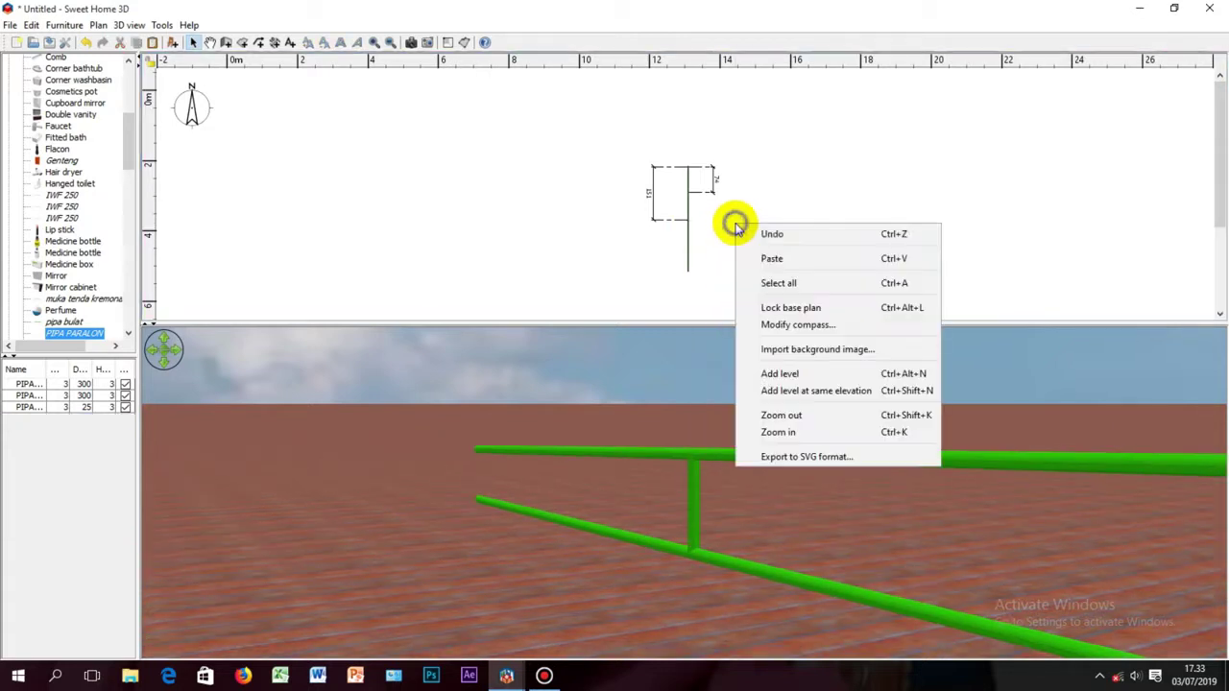
left_click(771, 259)
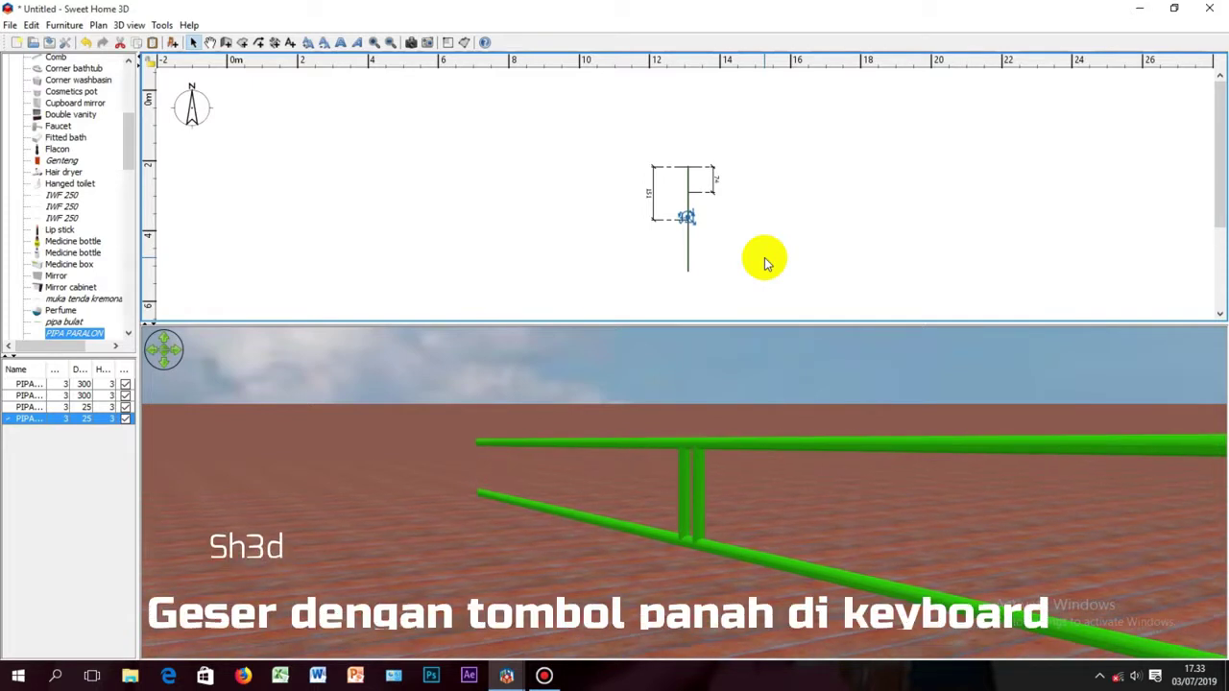
Move the pasted upright north along the long pipes to the lower end of the 74 cm dimension
key("Up")
key("Up")
key("Up")
key("Up")
key("Up")
key("Up")
key("Up")
key("Up")
key("Up")
key("Up")
key("Up")
key("Up")
key("Up")
key("Up")
key("Up")
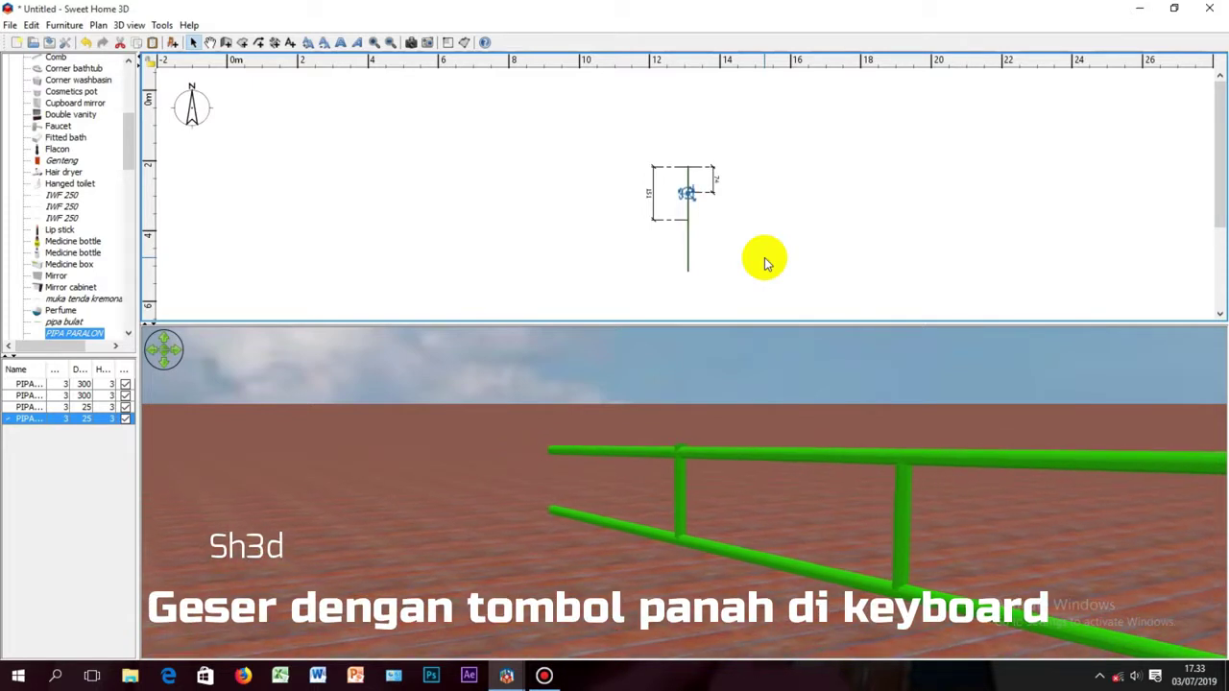
key("Up")
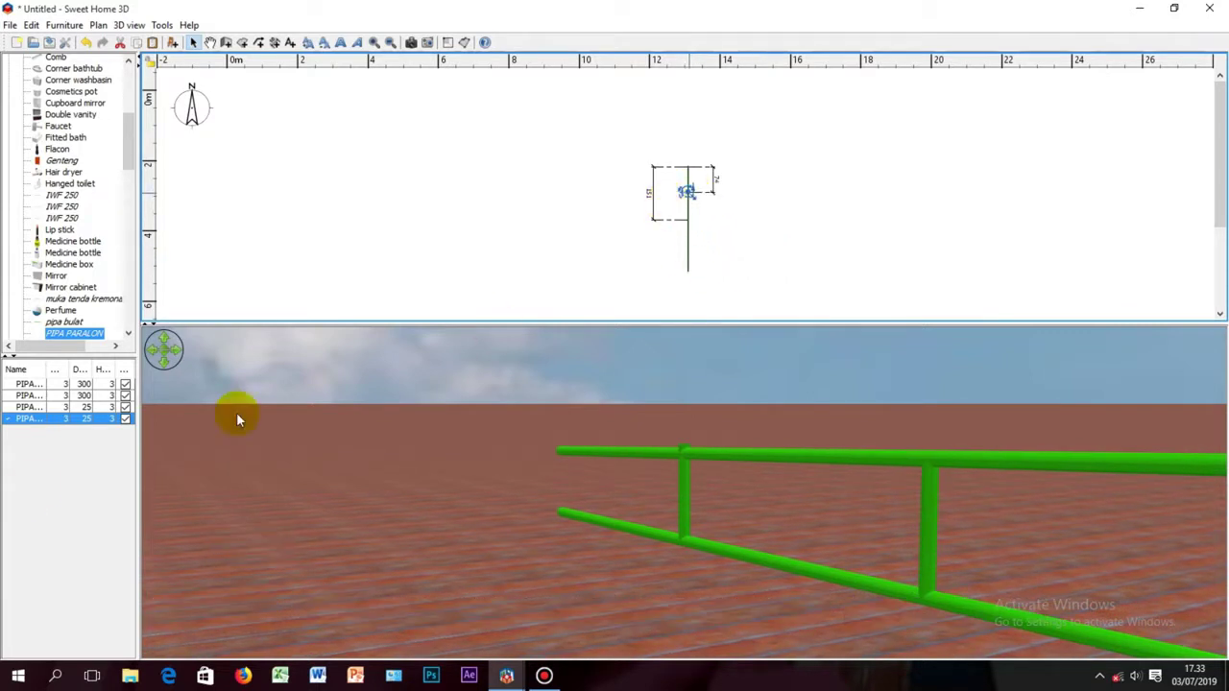
Set the depth of the upright at the 74 cm dimension to 23 cm
double_click(80, 419)
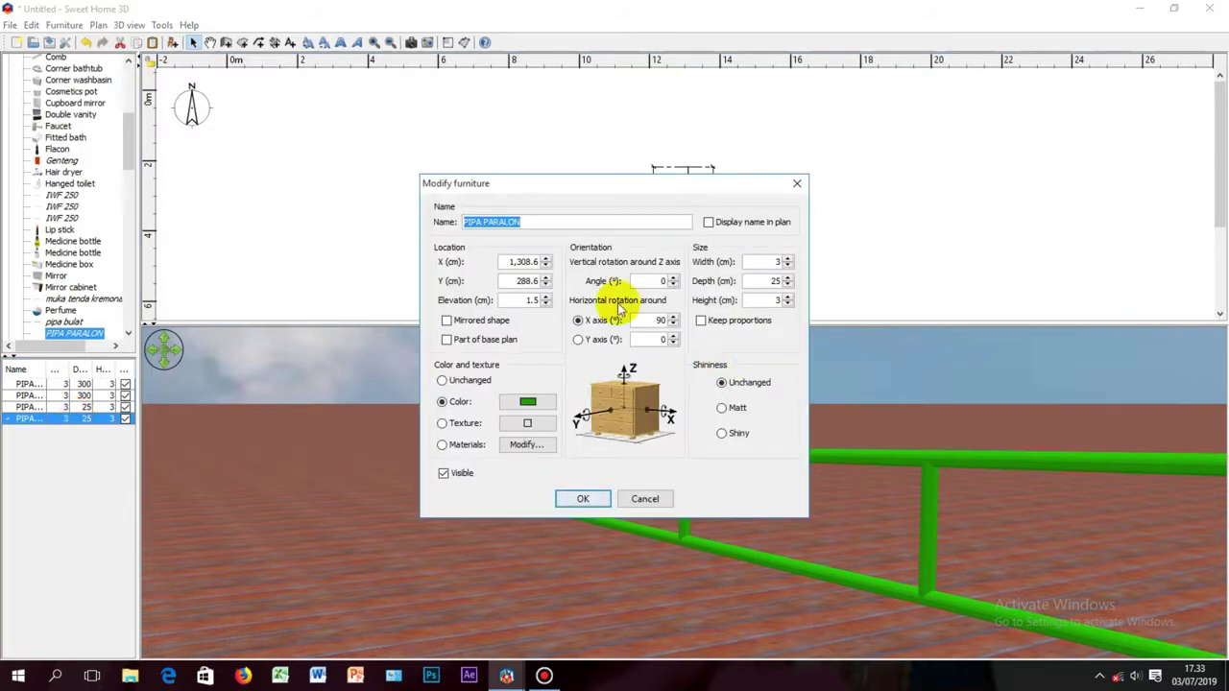
left_click_drag(763, 280, 789, 289)
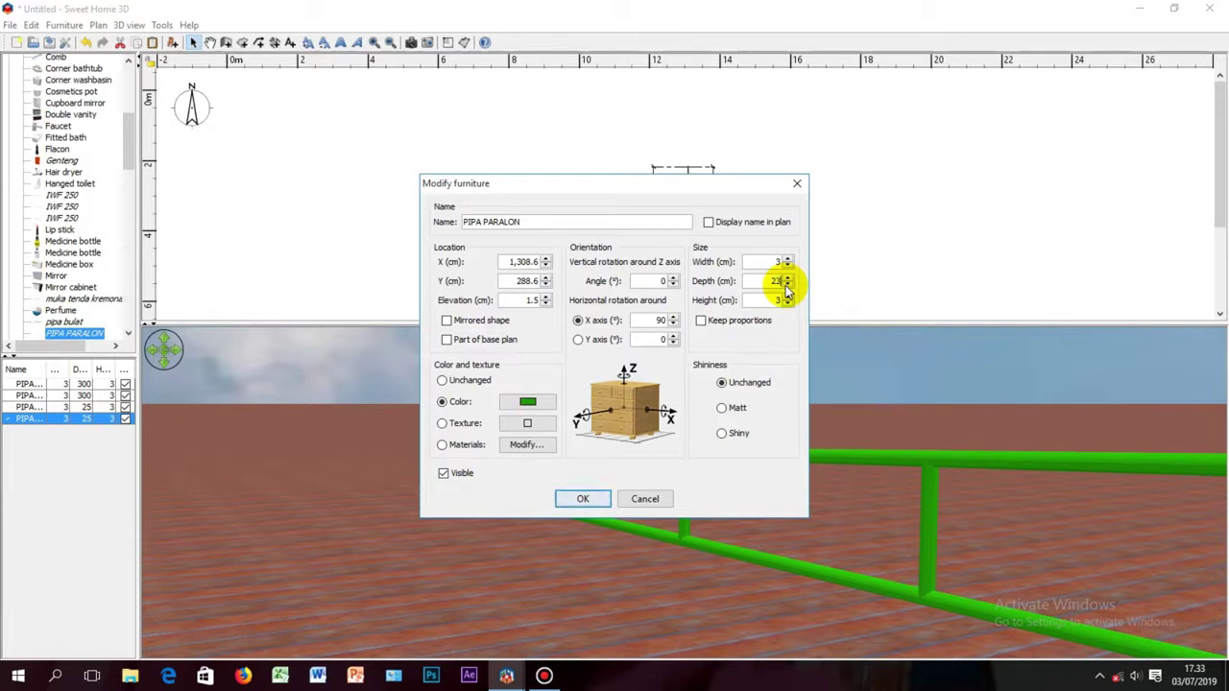
left_click(584, 499)
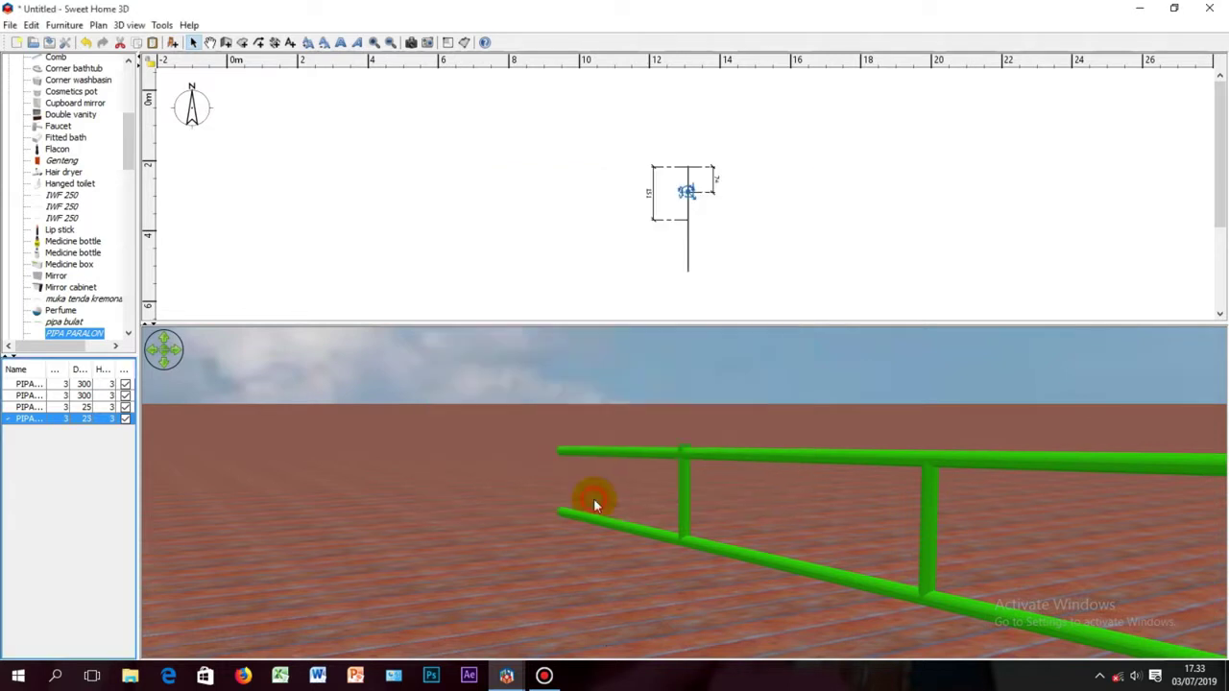
left_click_drag(598, 501, 768, 500)
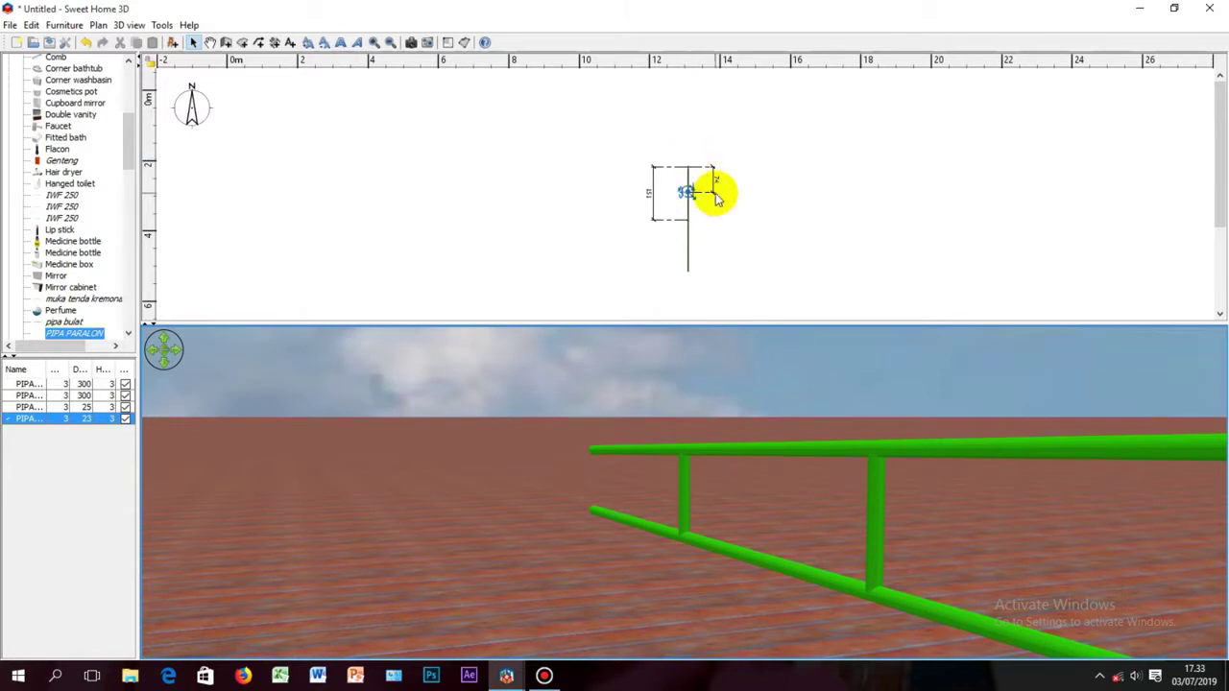
Copy the 74 cm dimension line and paste a duplicate into the plan
left_click(713, 185)
right_click(713, 188)
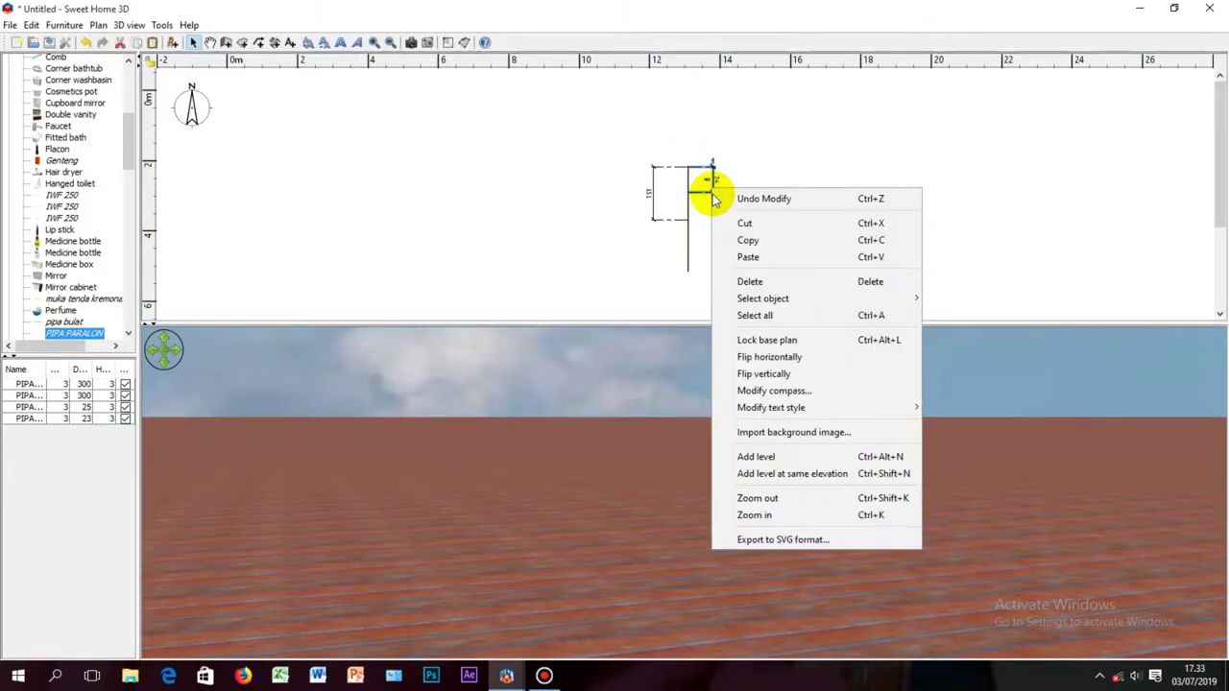
left_click(747, 241)
right_click(743, 223)
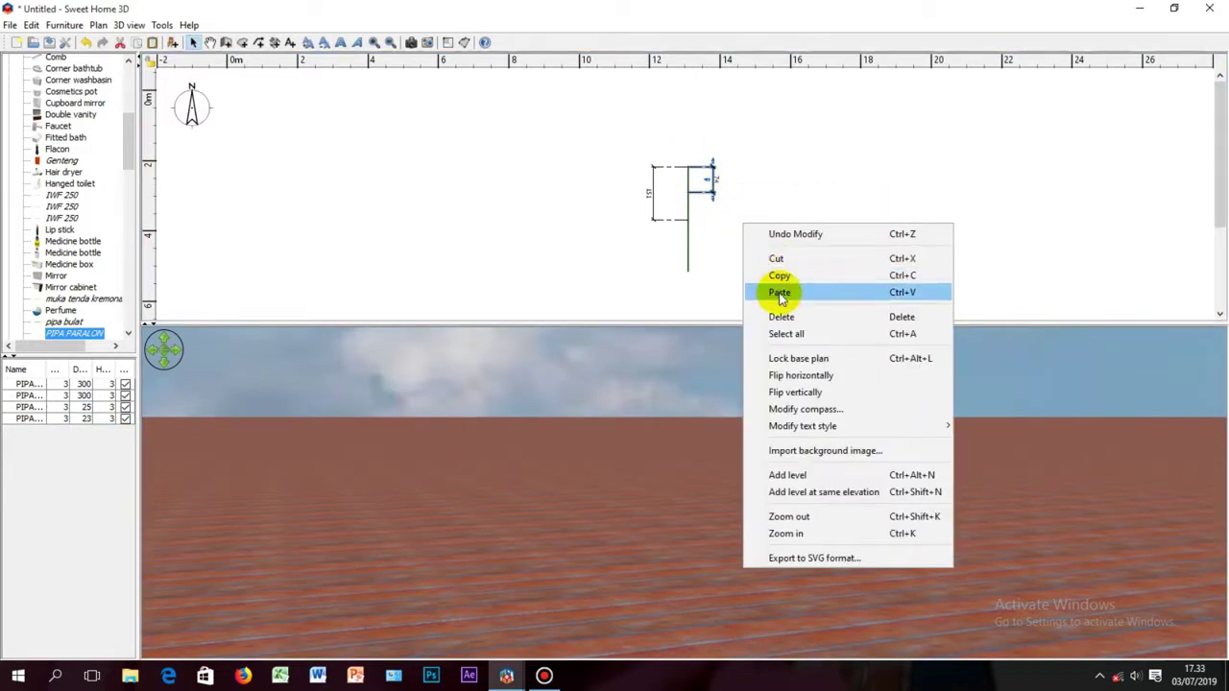
left_click(751, 288)
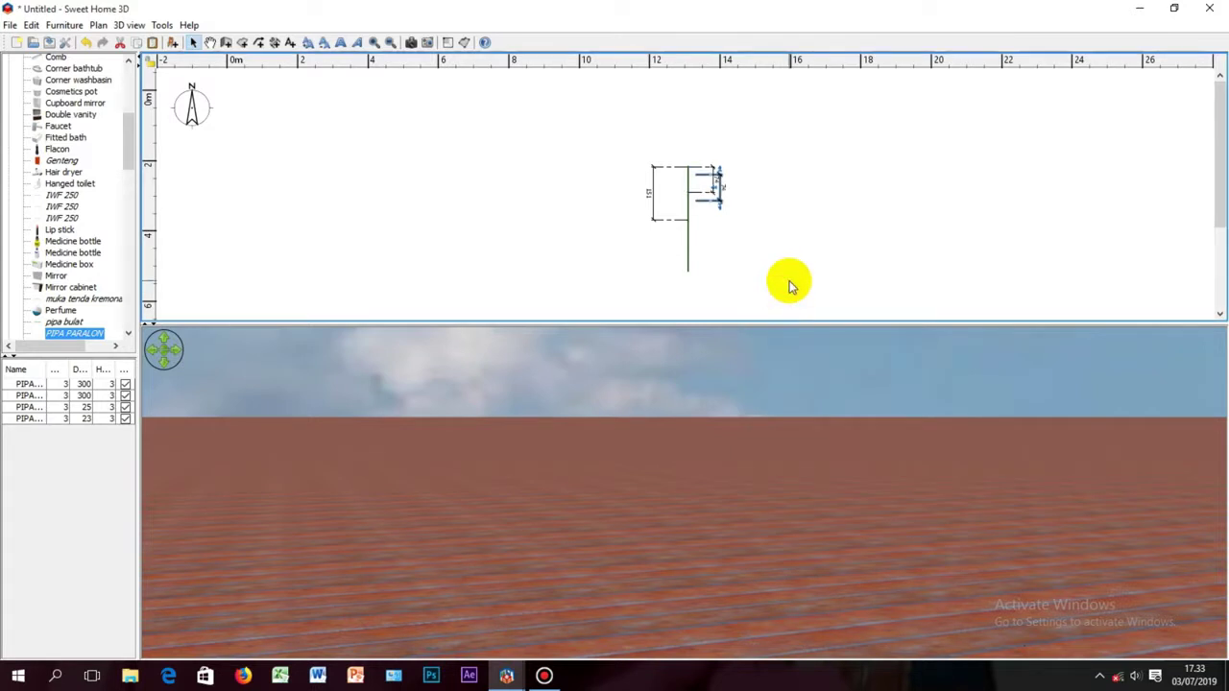
Move the duplicate dimension south and against the pipes so it starts level with the 151 cm dimension's lower end
key("Down")
key("Down")
key("Down")
key("Down")
key("Down")
key("Down")
key("Down")
key("Down")
key("Down")
key("Down")
key("Down")
key("Down")
key("Down")
key("Down")
key("Down")
key("Down")
key("Down")
key("Down")
key("Down")
key("Down")
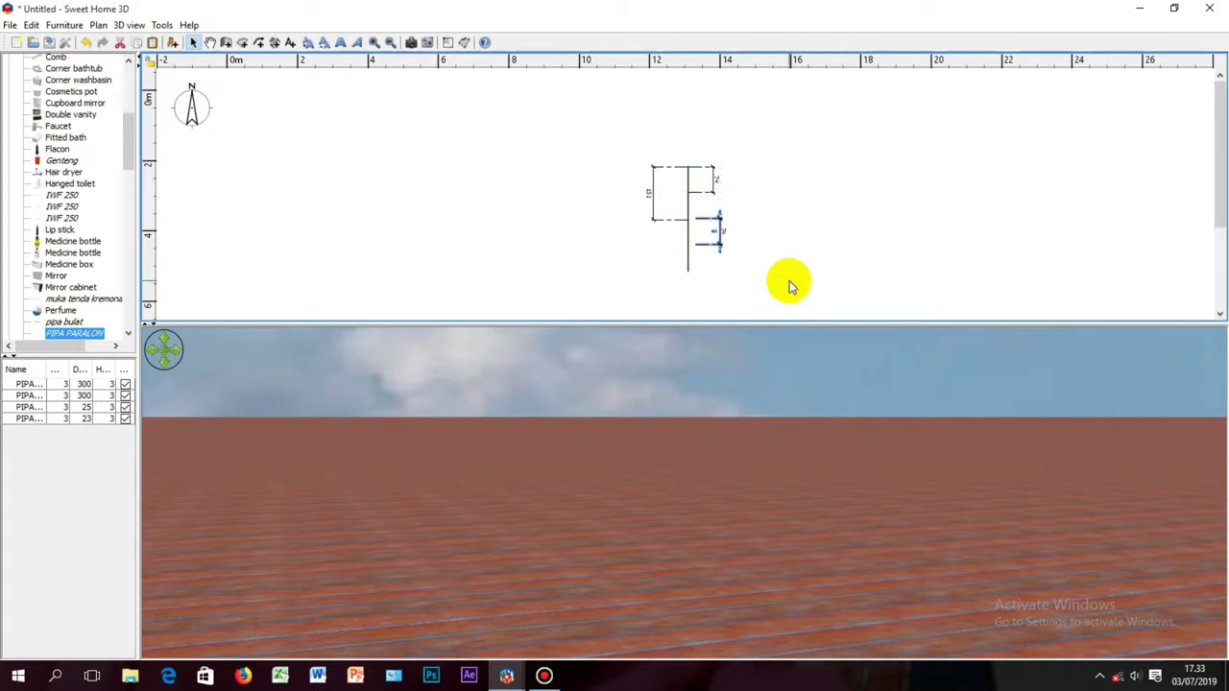
key("Down")
key("Down")
key("Down")
key("Down")
key("Down")
key("Down")
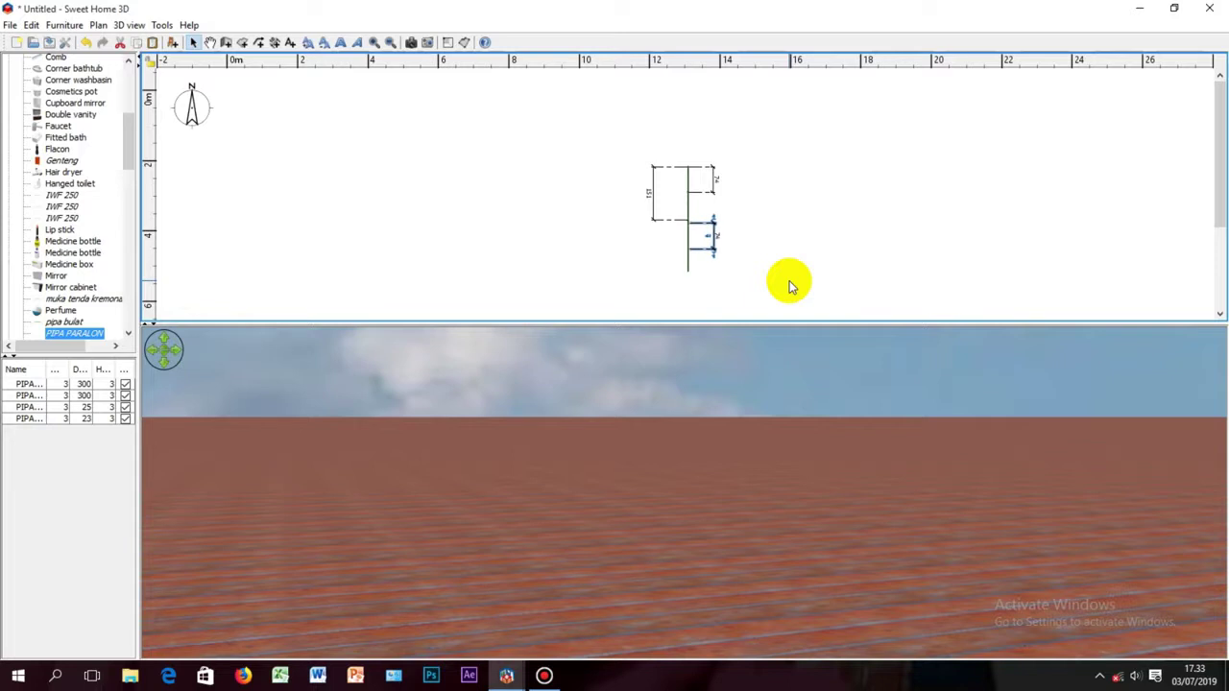
key("Up")
key("Up")
key("Up")
key("Up")
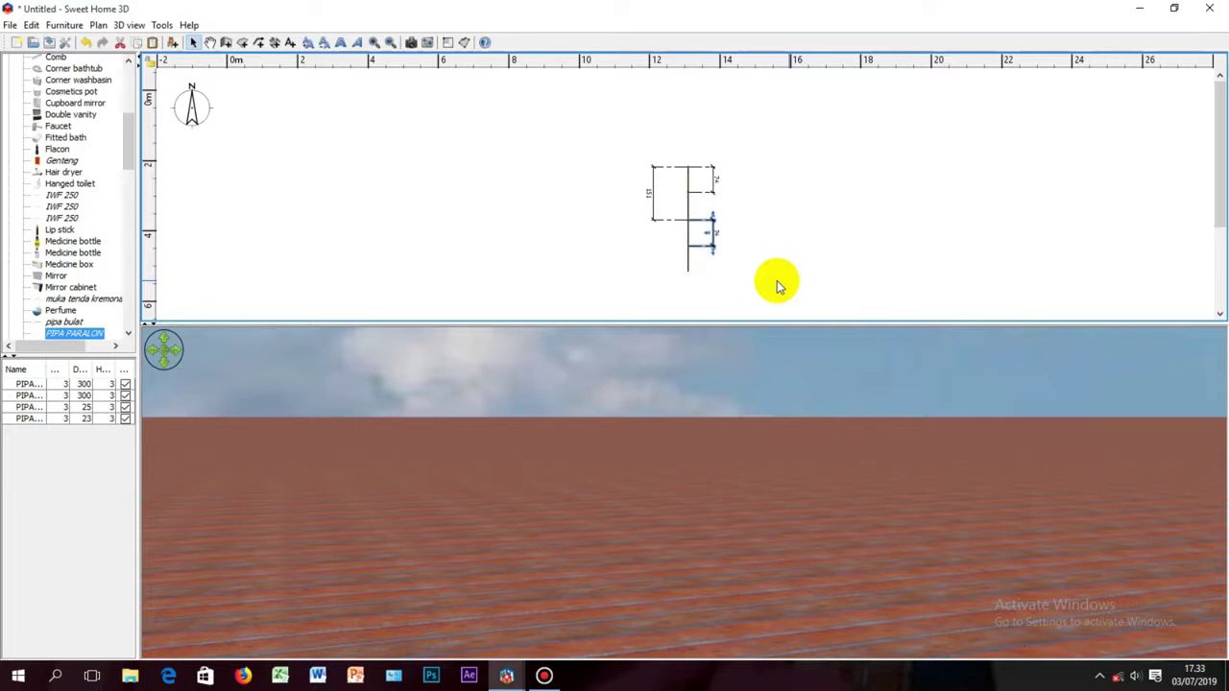
Copy the 25 cm upright at the 151 cm dimension's lower end and paste a duplicate into the plan
left_click(81, 411)
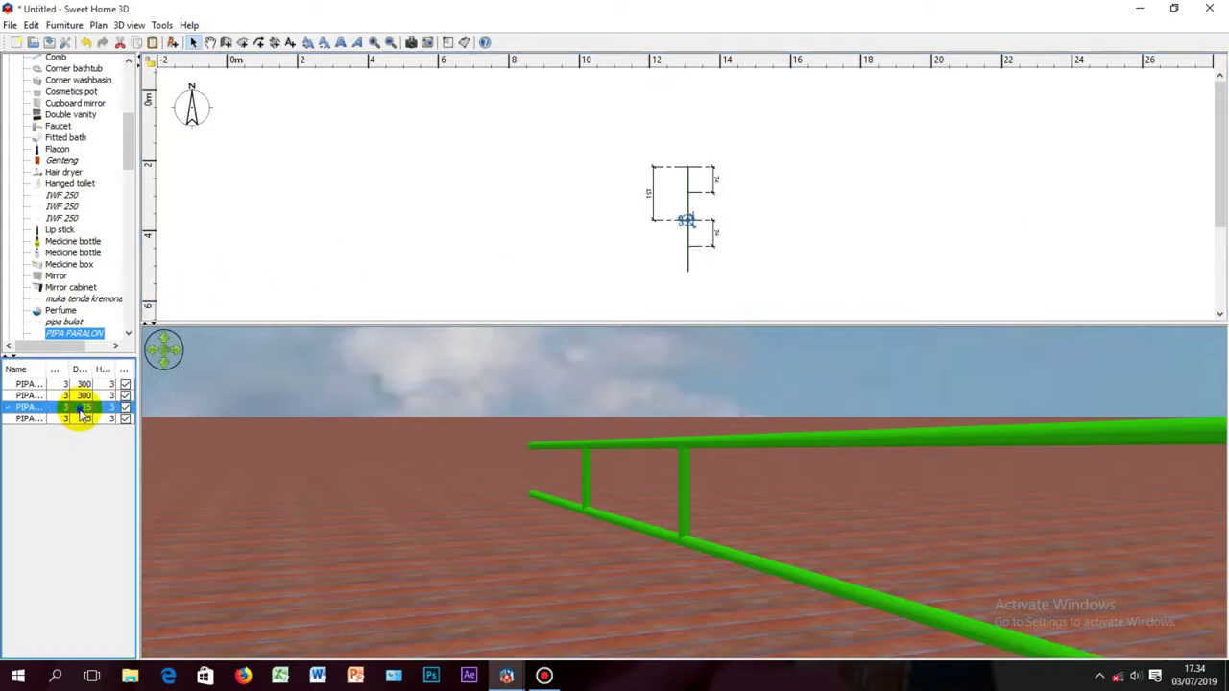
right_click(83, 413)
left_click(120, 459)
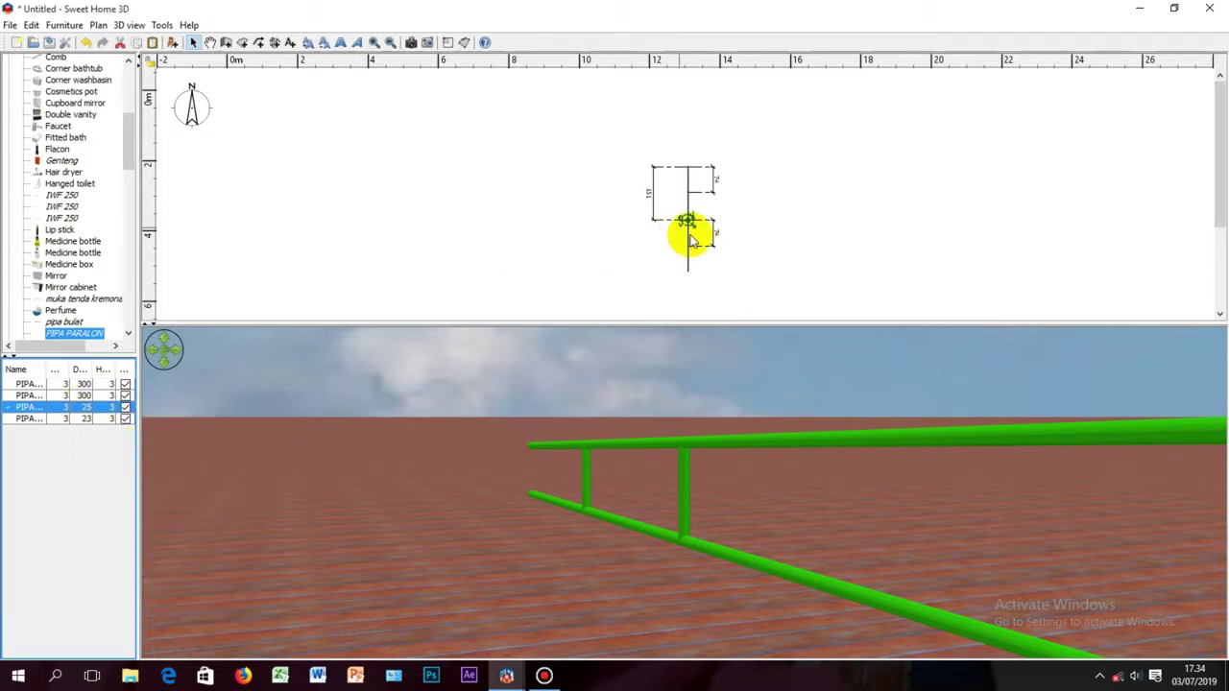
right_click(755, 171)
left_click(805, 240)
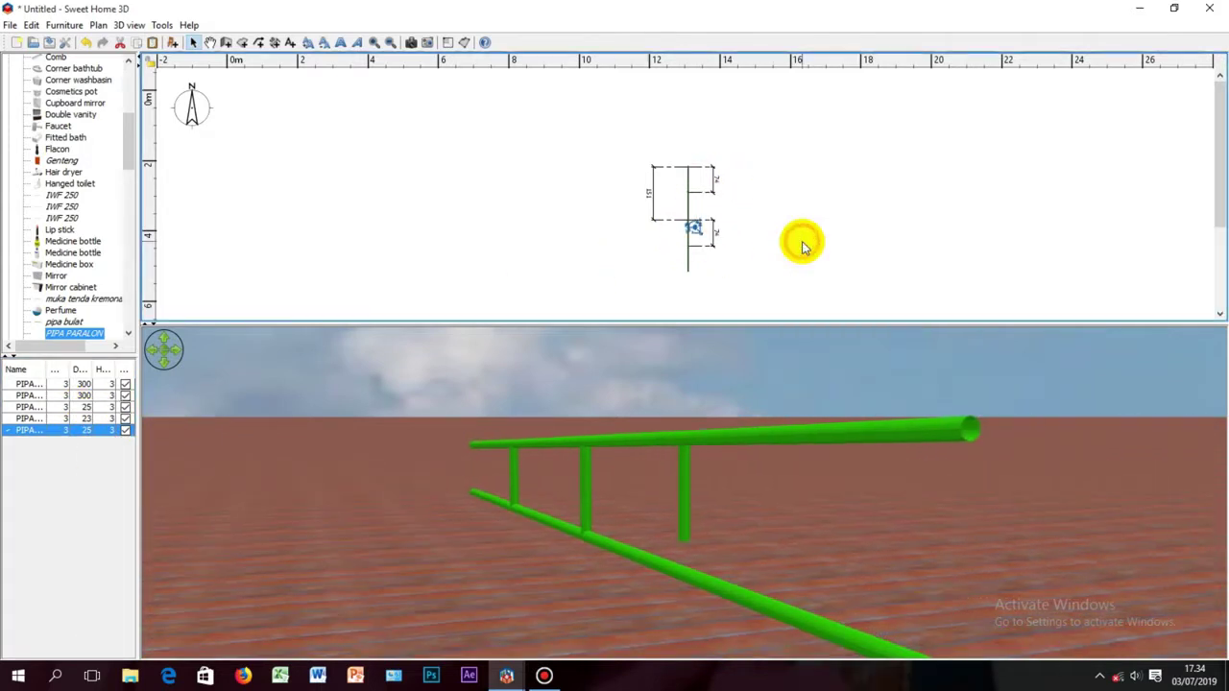
Delete the offset upright duplicate and paste the copied pipe again so it lies on the long pipes
right_click(695, 229)
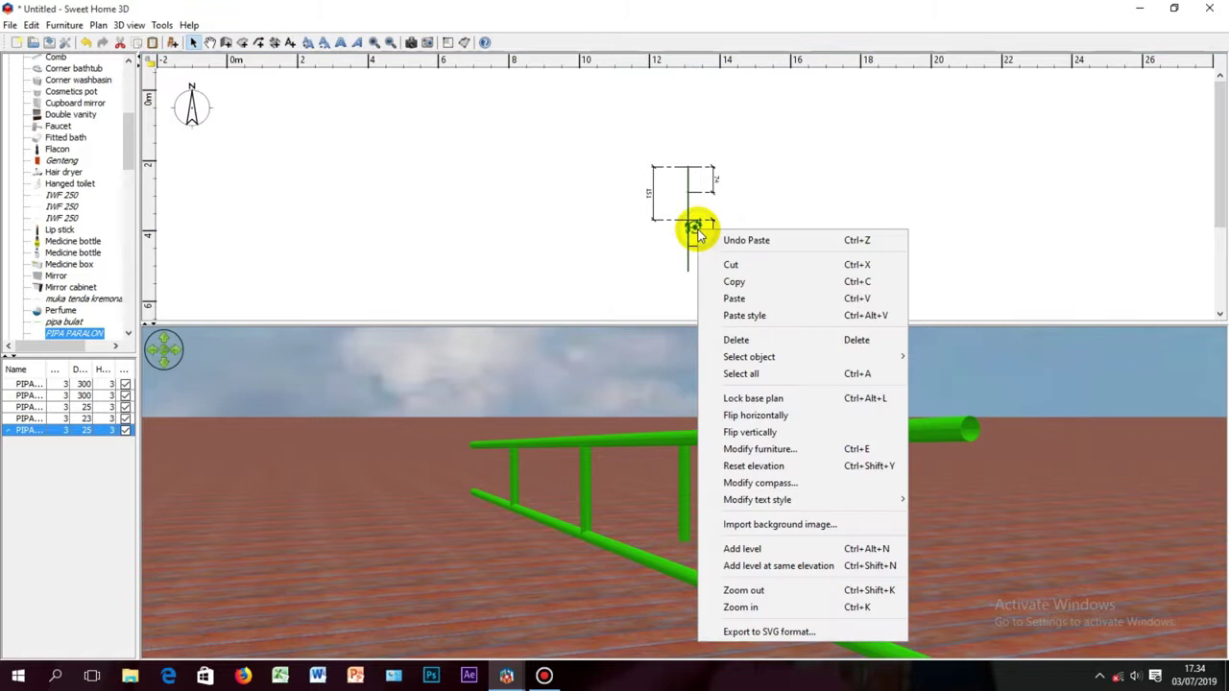
left_click(740, 337)
right_click(770, 230)
left_click(789, 261)
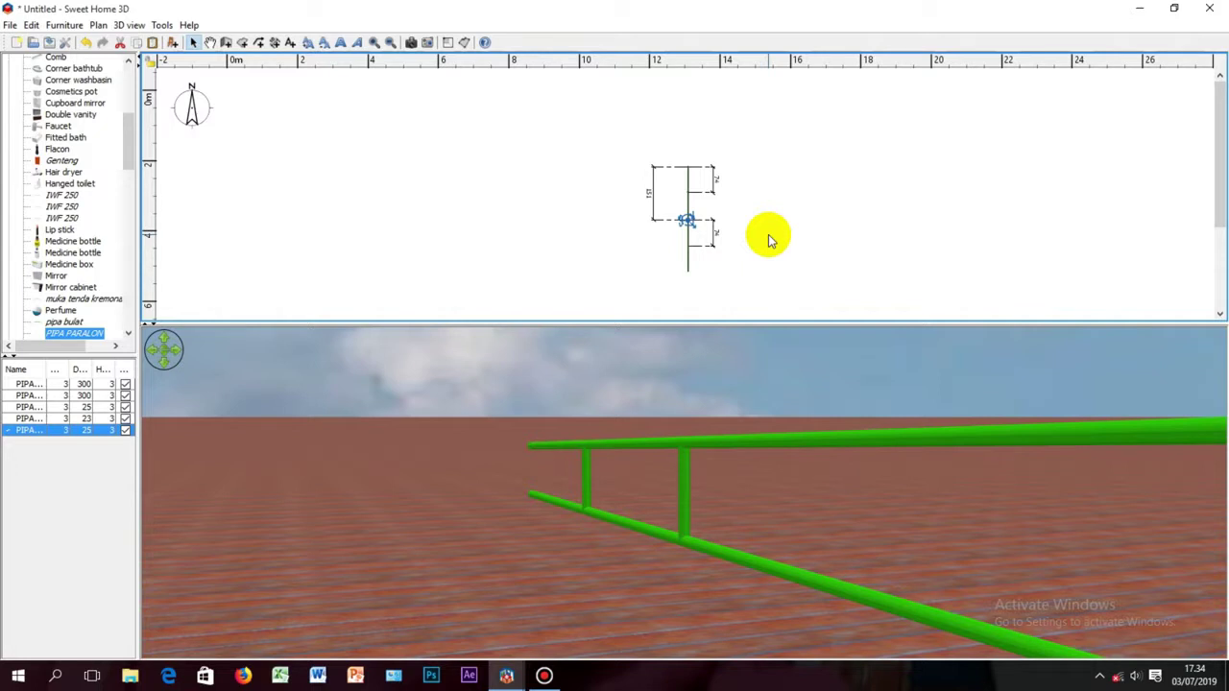
Move the new upright south along the long pipes to the lower end of the second 74 cm dimension
key("Down")
key("Down")
key("Down")
key("Down")
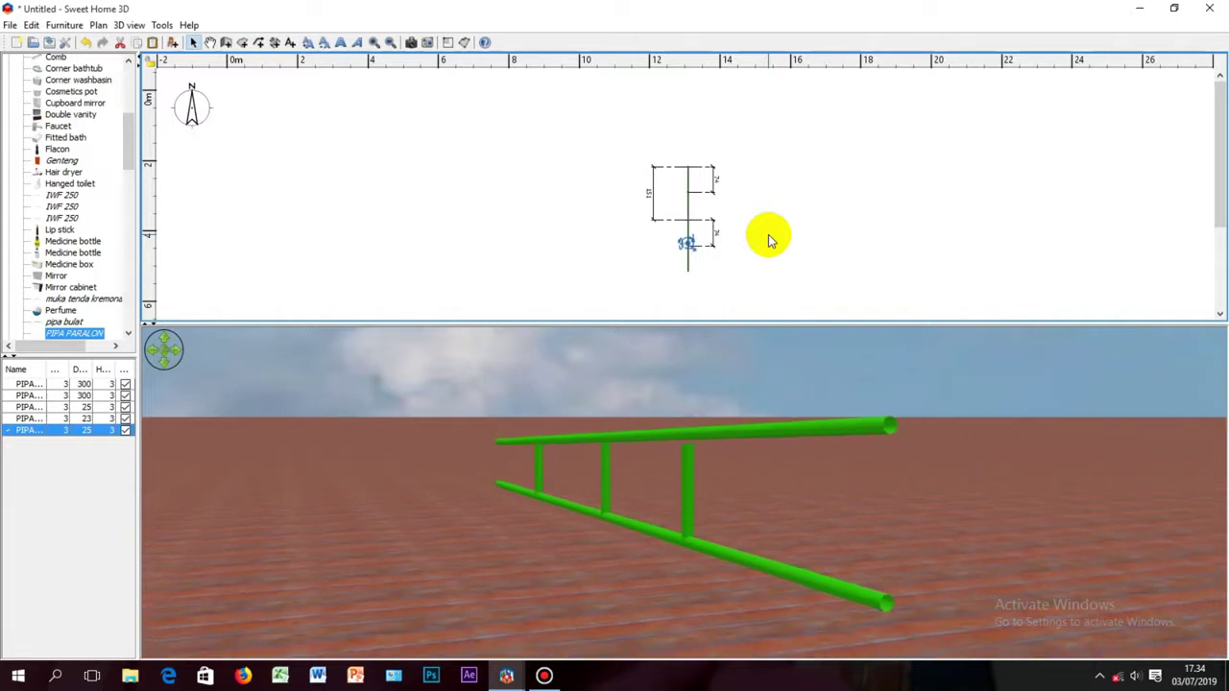
key("Down")
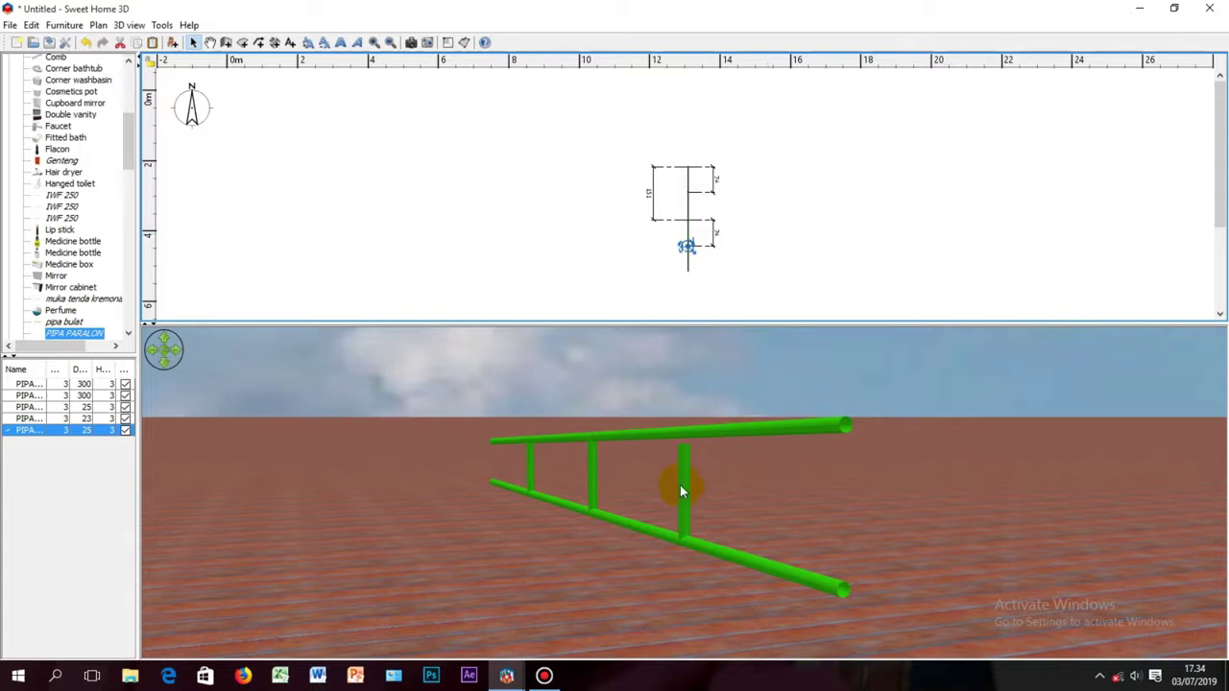
Set the depth of the southernmost upright to 28 cm so it reaches the upper long pipe
left_click_drag(681, 488, 911, 478)
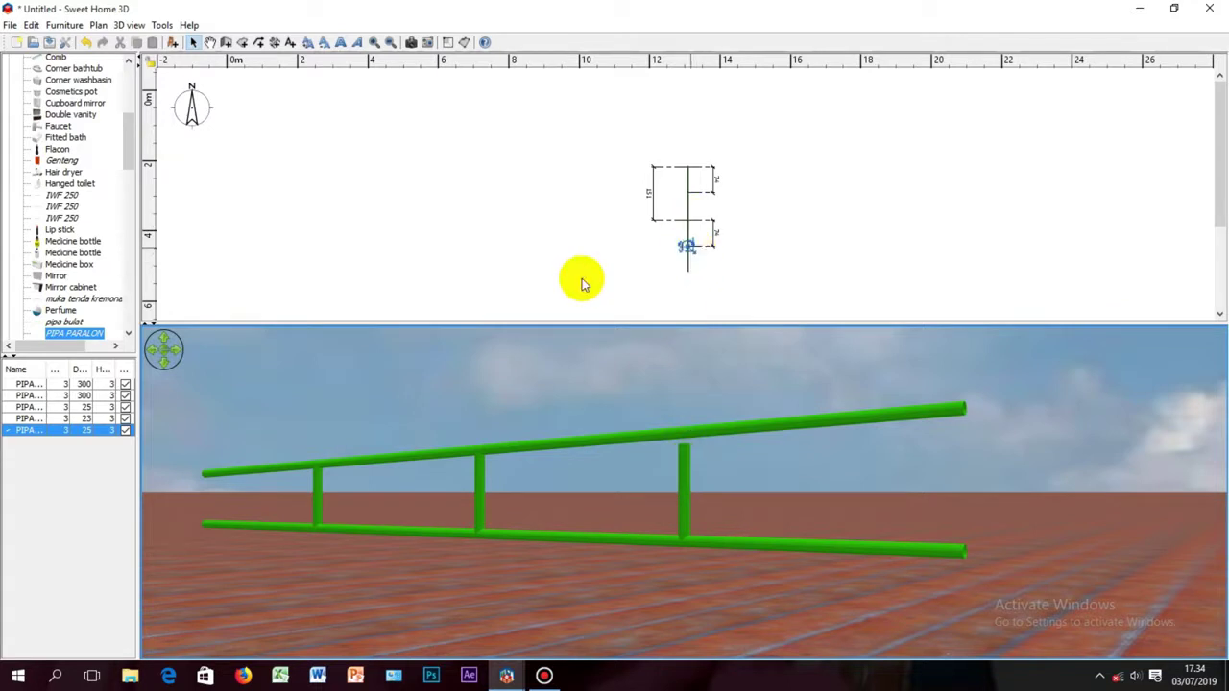
double_click(76, 431)
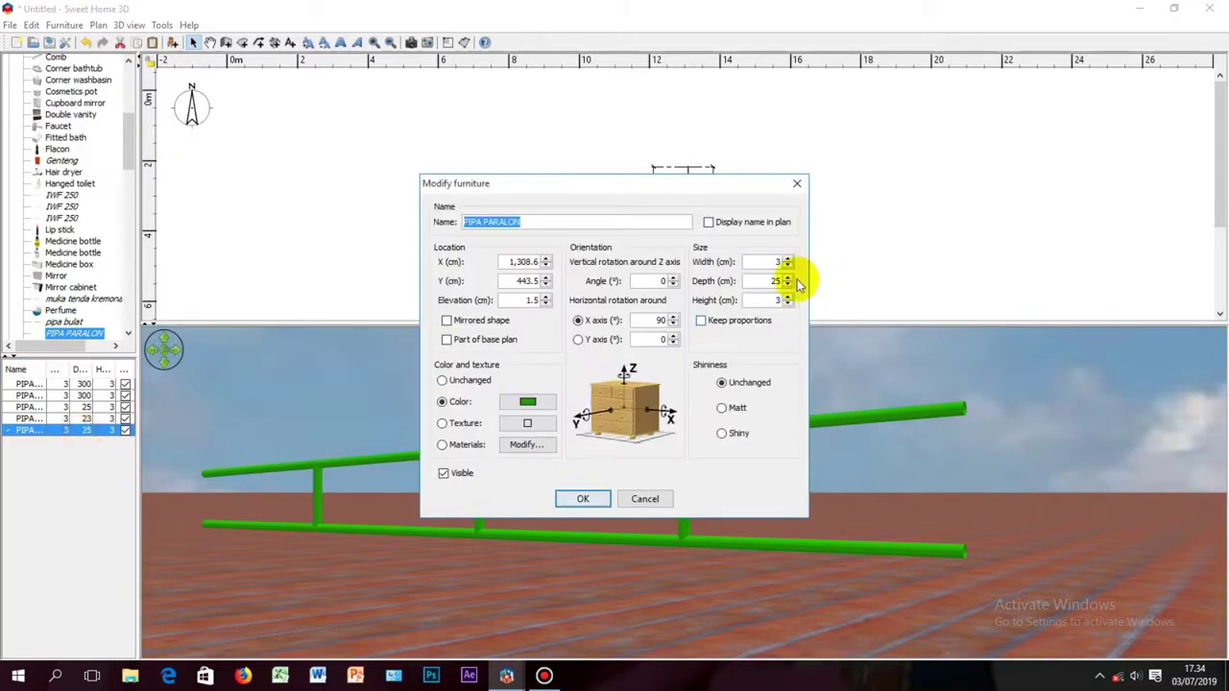
left_click(787, 277)
left_click(787, 277)
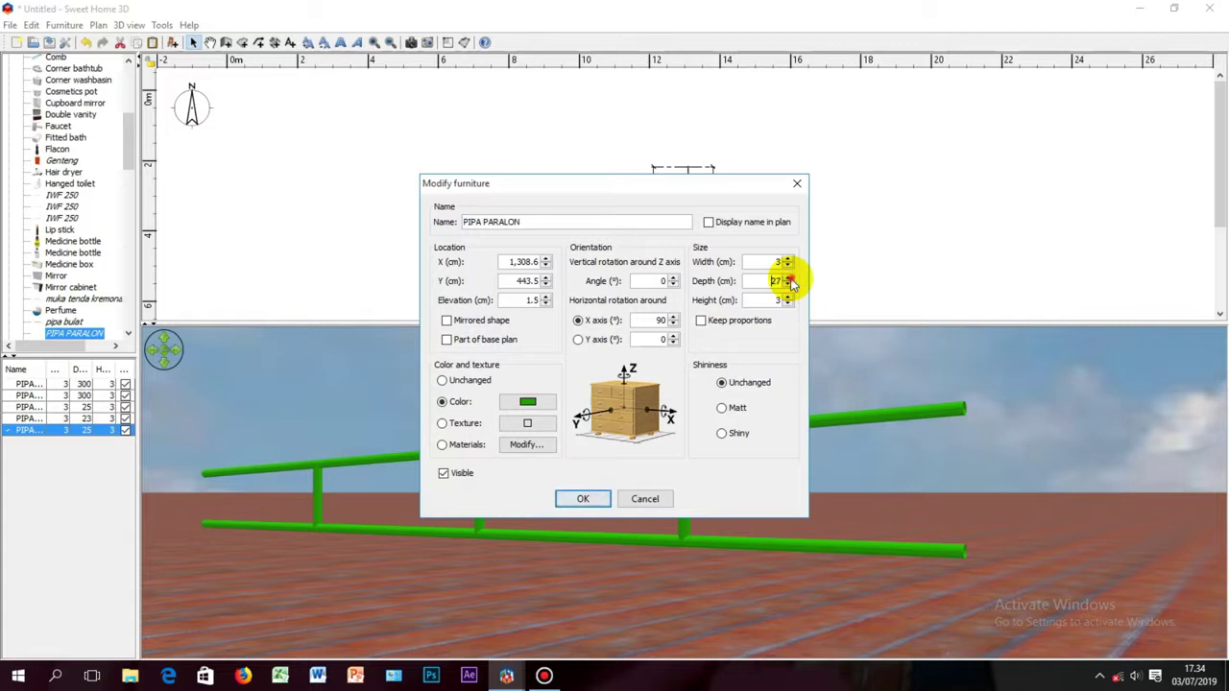
left_click(788, 277)
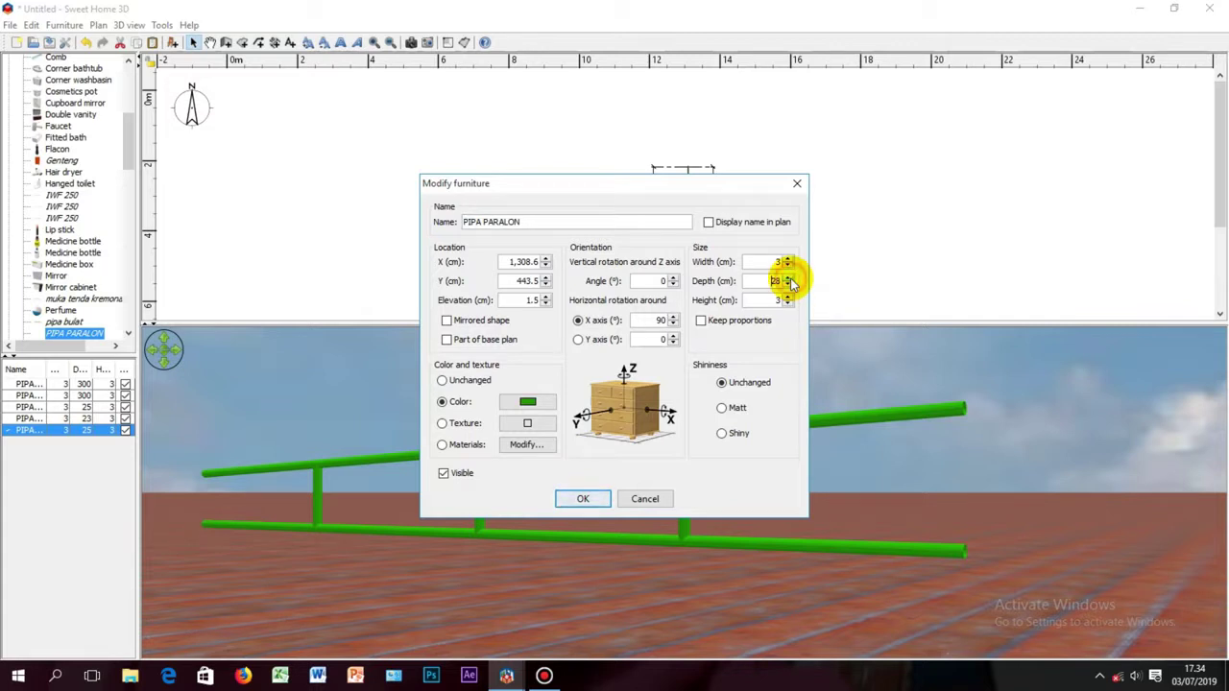
left_click(588, 501)
left_click(875, 517)
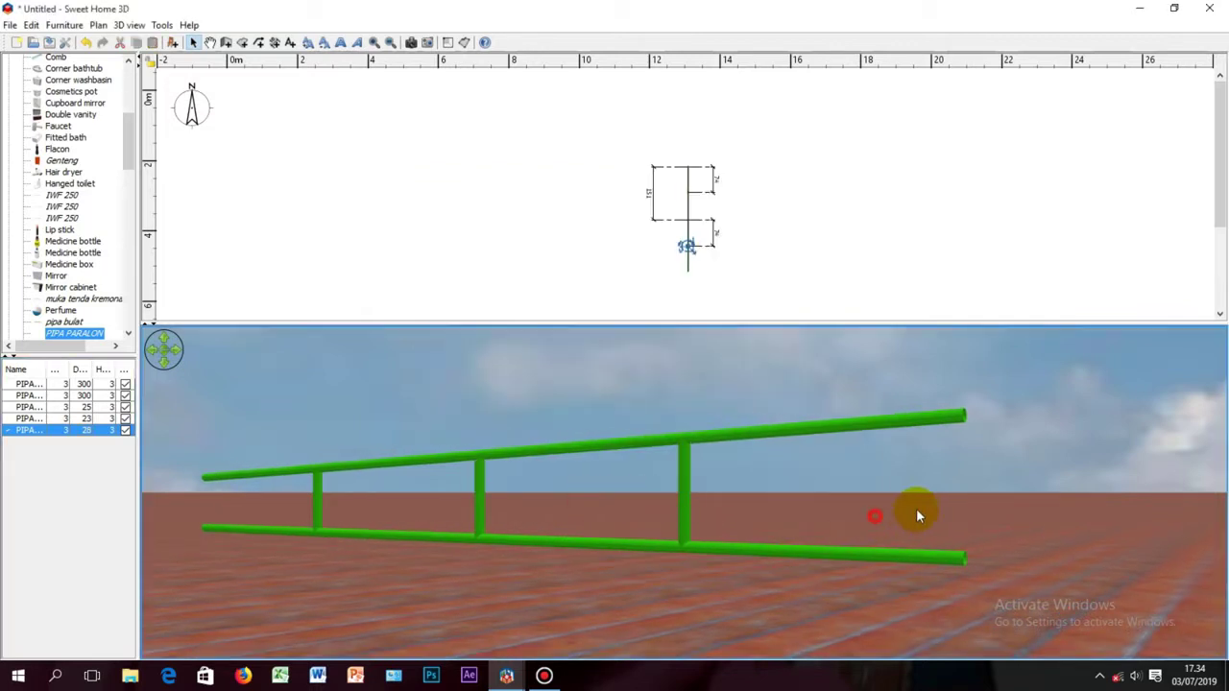
left_click_drag(917, 517, 820, 500)
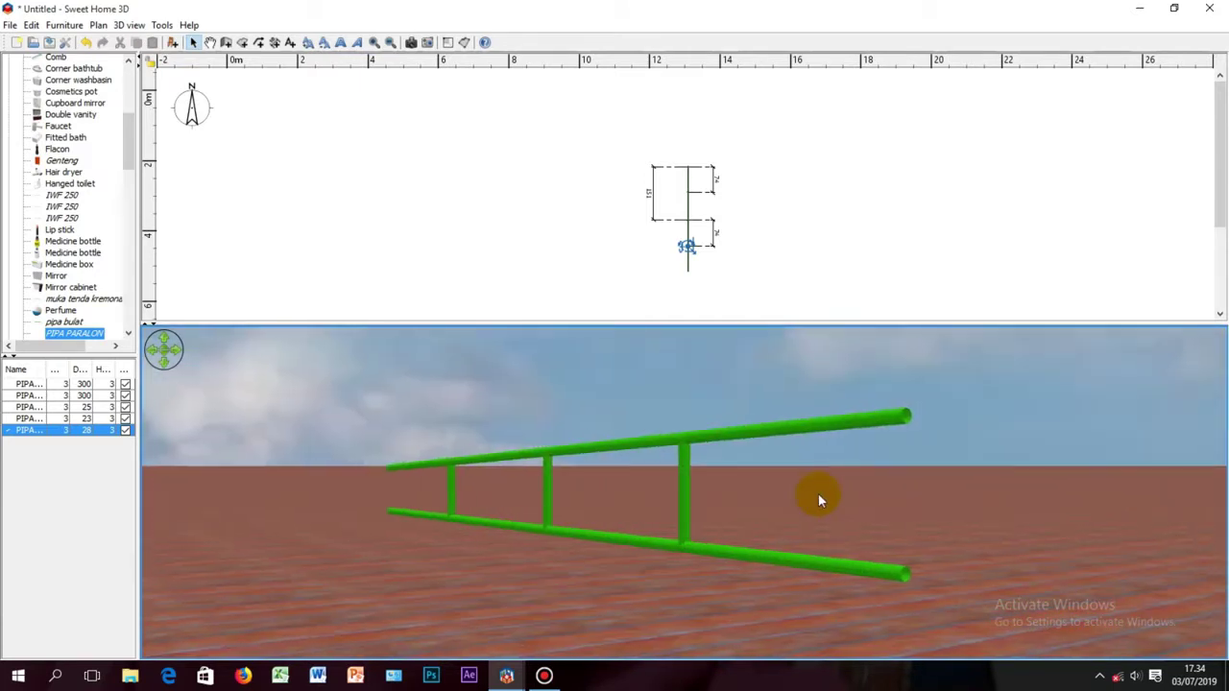
Paste another 25 cm upright and move it south to about midway between the middle and southernmost uprights
right_click(774, 198)
left_click(812, 239)
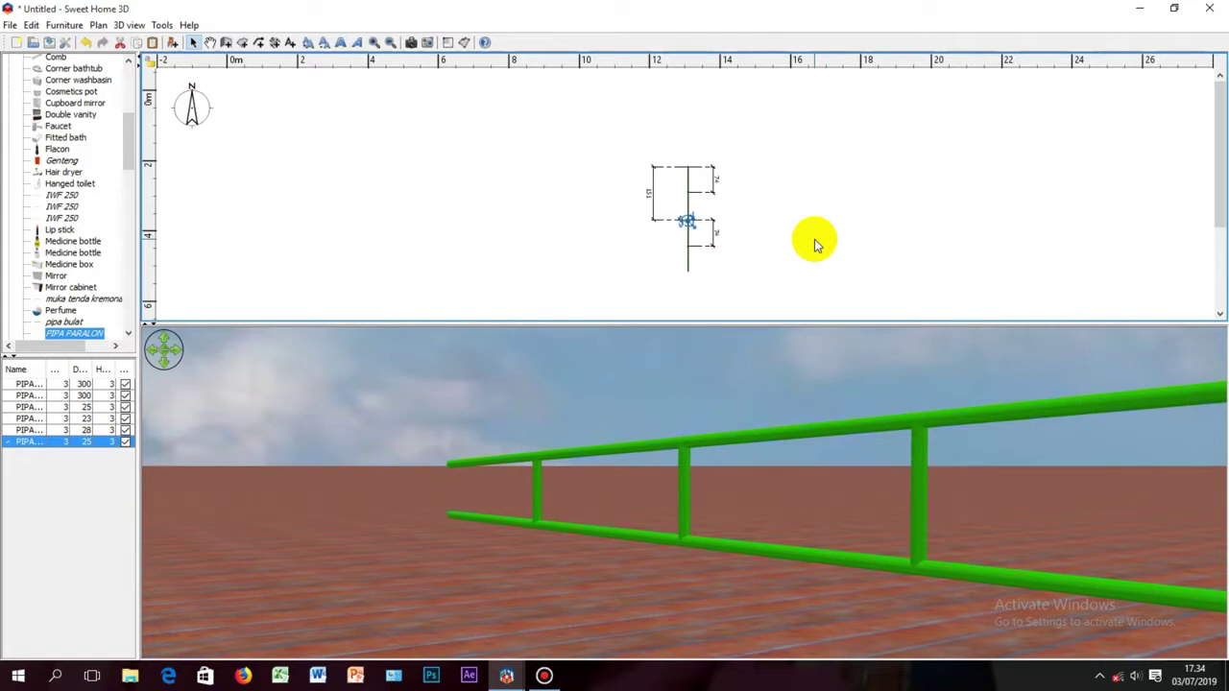
key("Down")
key("Down")
key("Down")
key("Down")
key("Down")
key("Down")
key("Down")
key("Down")
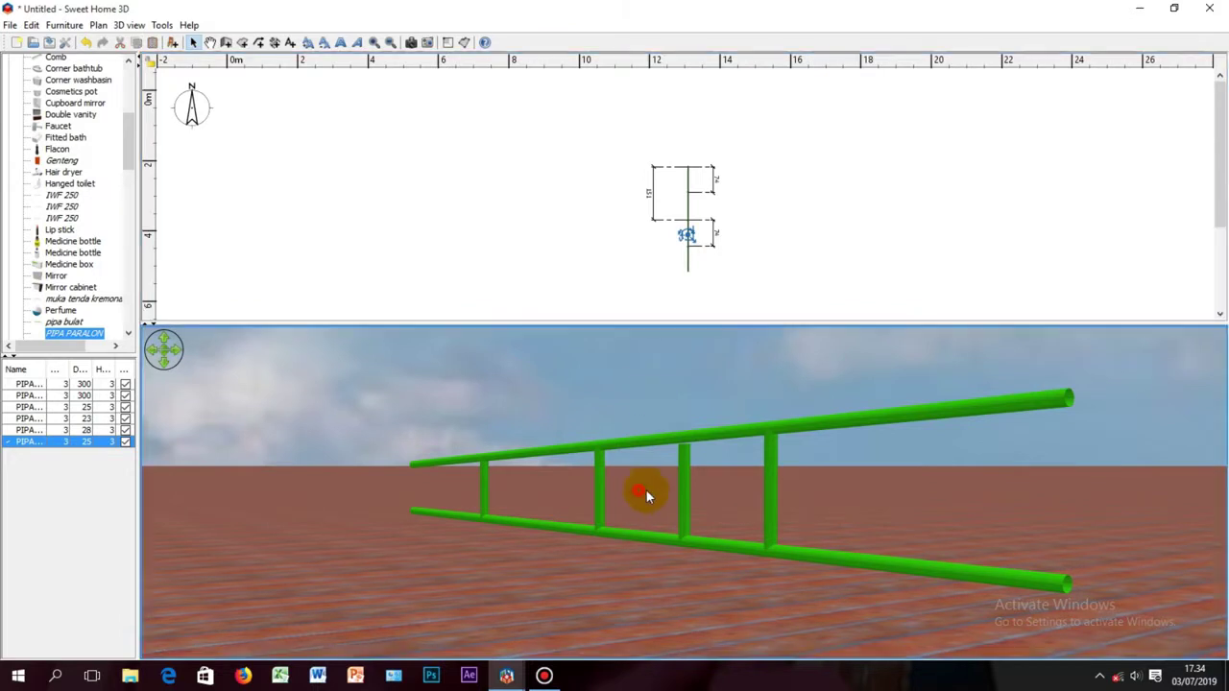
left_click_drag(642, 490, 765, 493)
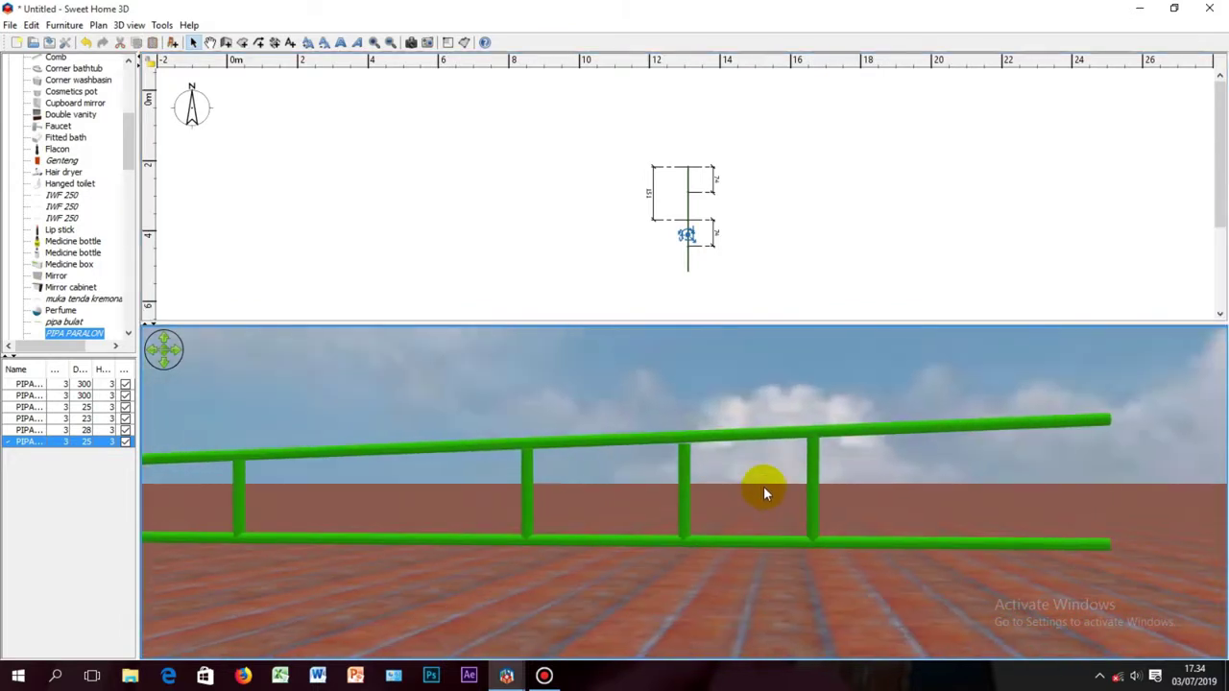
right_click(805, 224)
key("Escape")
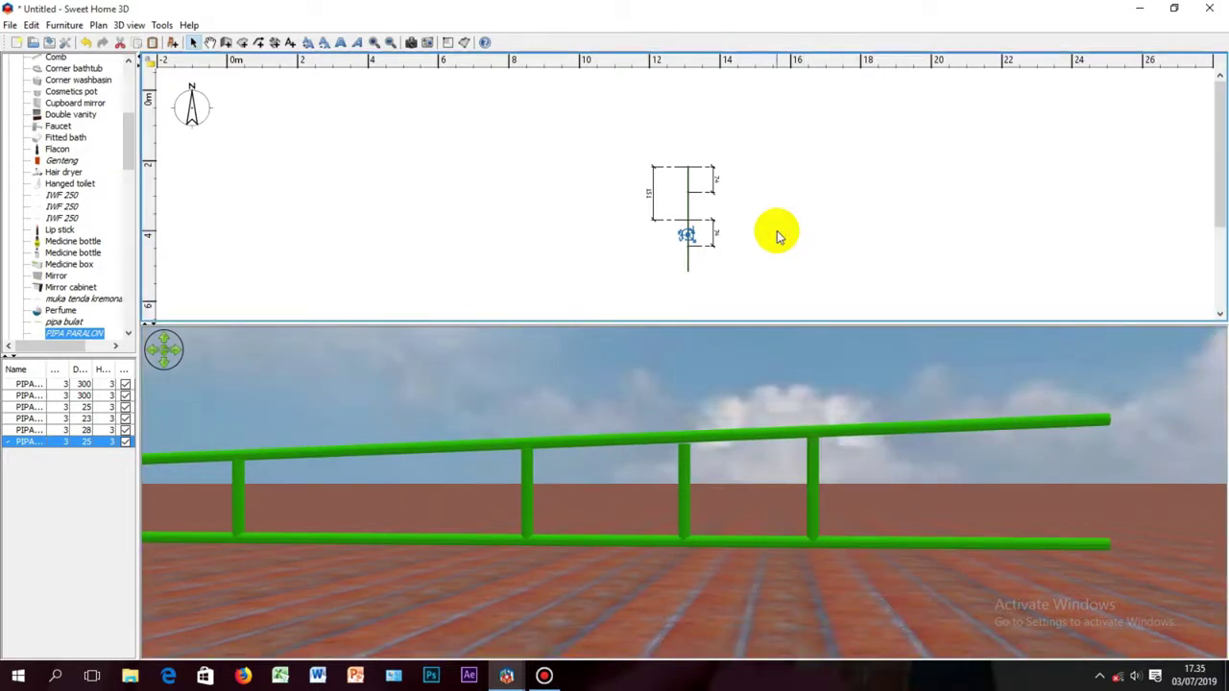
key("Up")
key("Up")
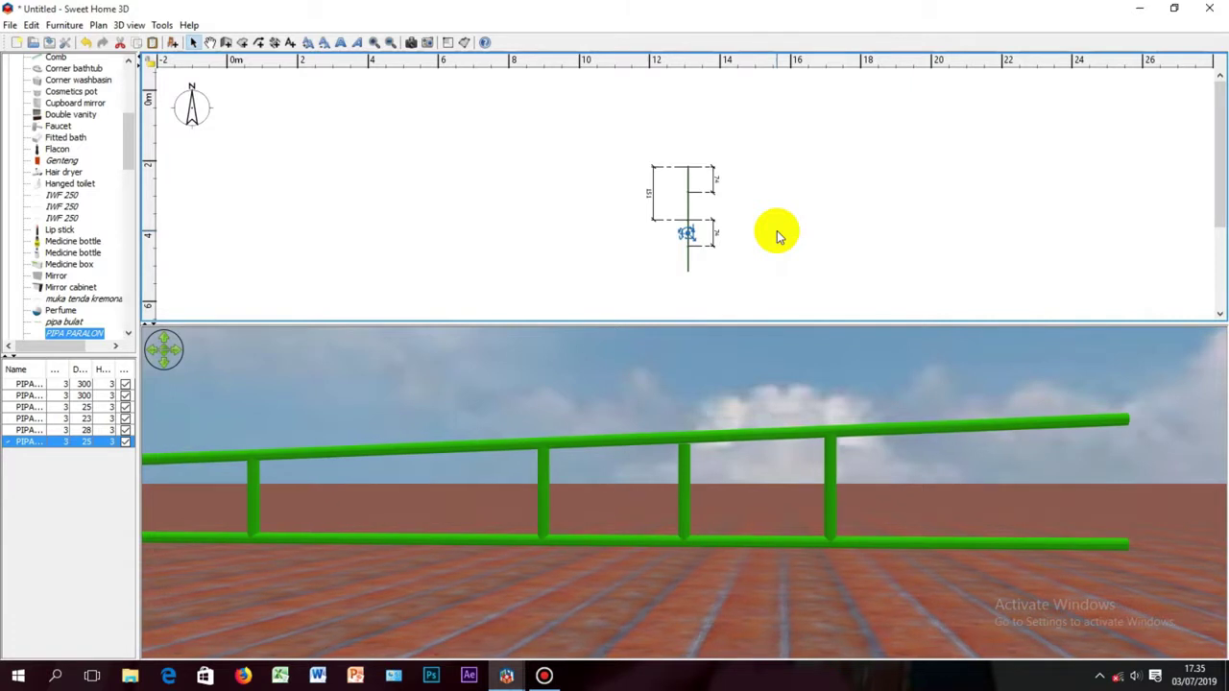
Set the depth of the upright midway along the second 74 cm dimension to 26 cm so it meets the upper long pipe
left_click_drag(779, 539, 802, 528)
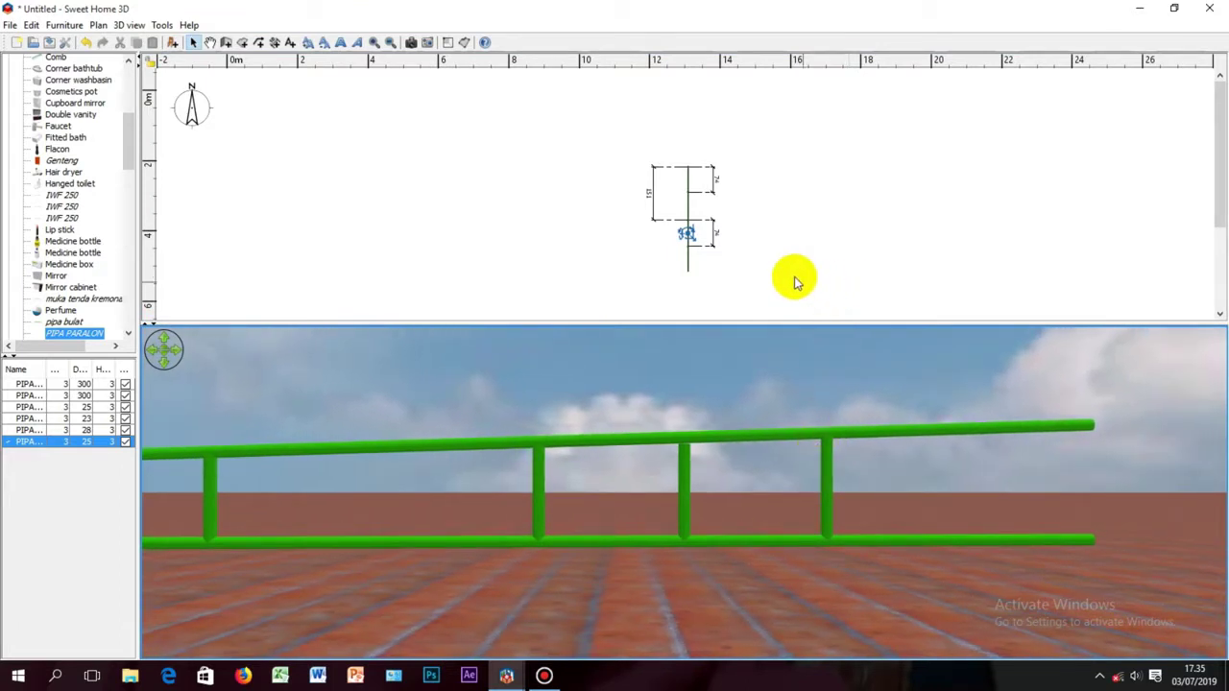
double_click(88, 442)
left_click_drag(659, 182, 458, 184)
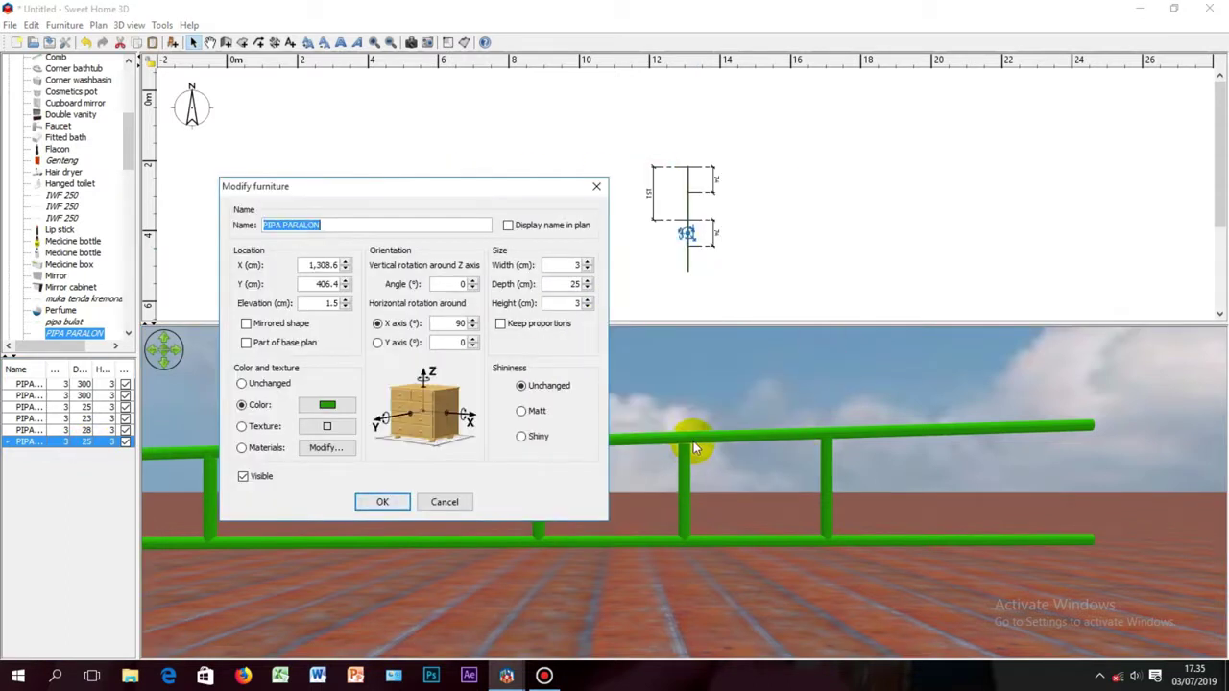
left_click(587, 280)
left_click(392, 503)
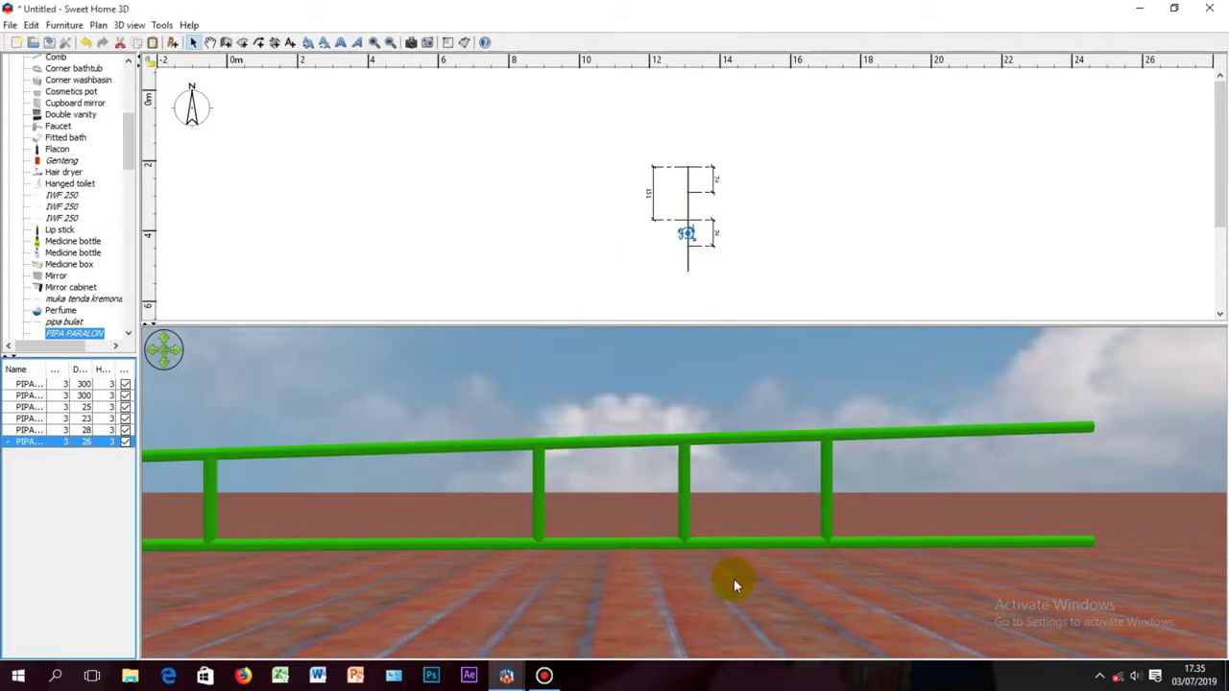
left_click_drag(735, 582, 721, 581)
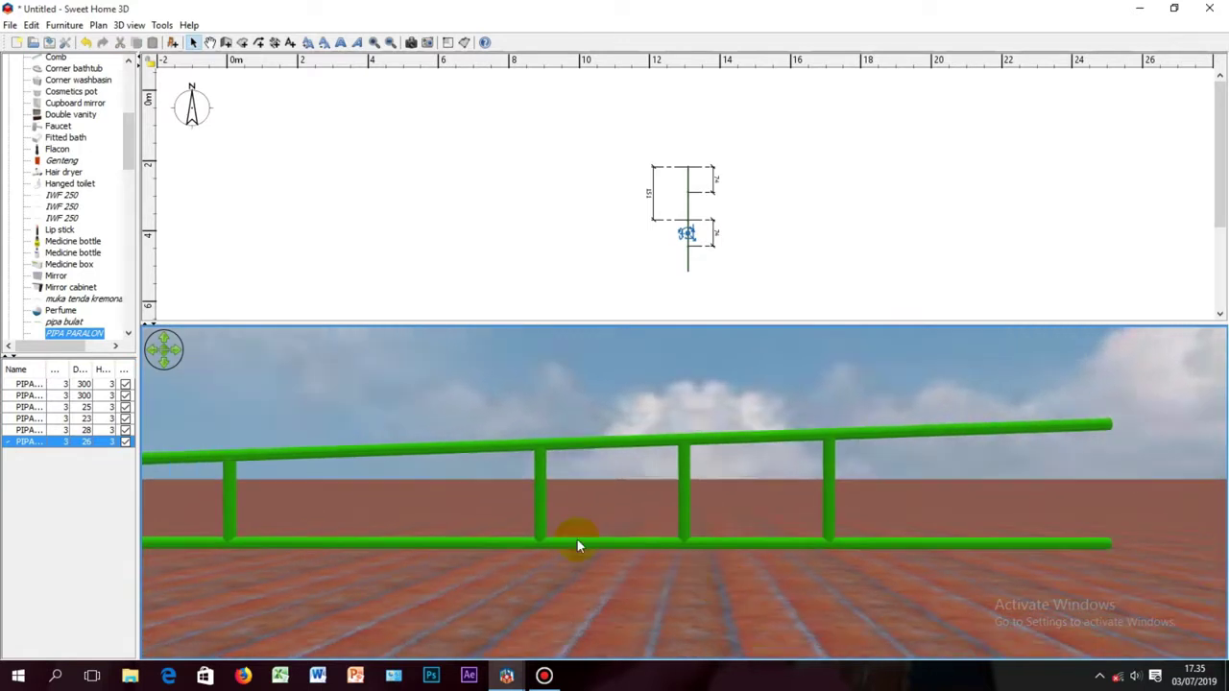
Paste another 25 cm upright and move it south to about midway between the 28 cm upright and the long pipes' southern end
right_click(759, 231)
left_click(778, 238)
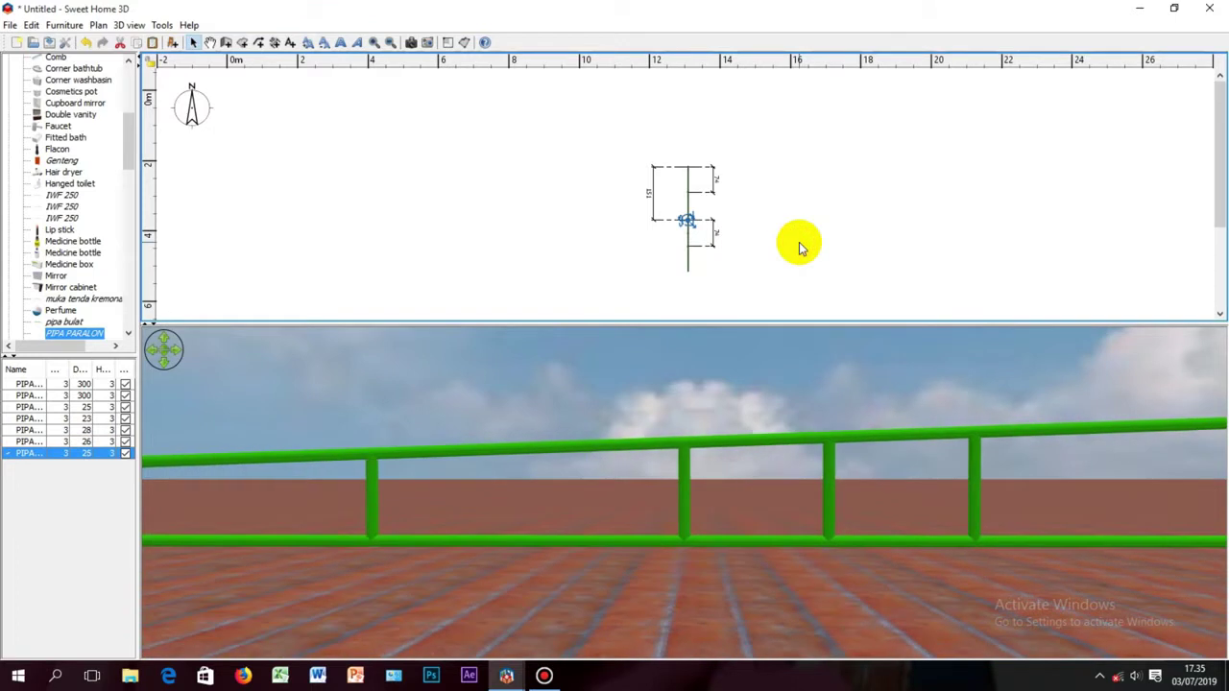
key("Down")
key("Down")
key("Down")
key("Down")
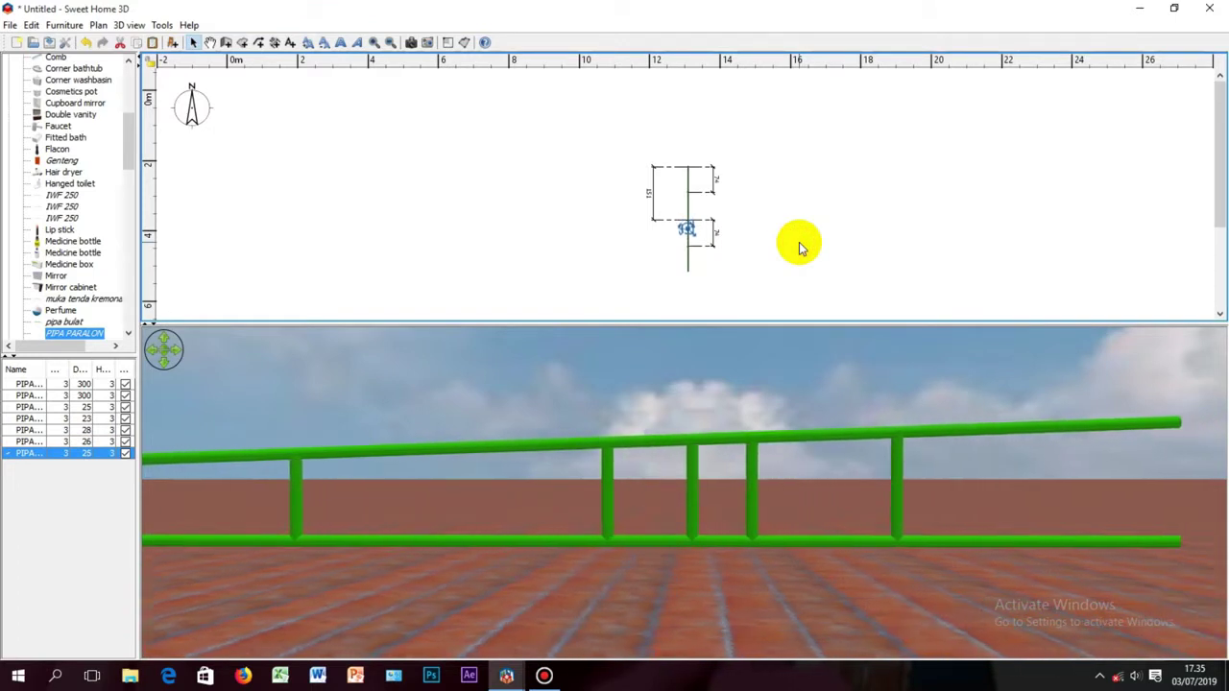
key("Down")
key("Down")
key("Down")
key("Down")
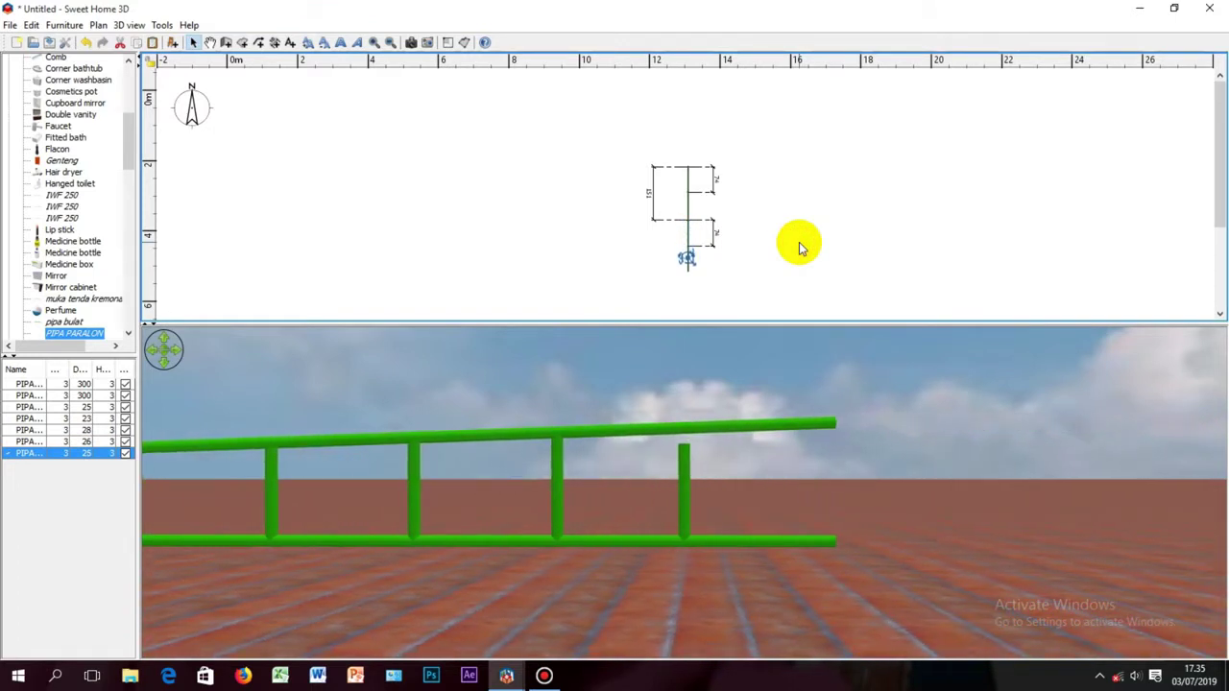
left_click_drag(915, 565, 929, 562)
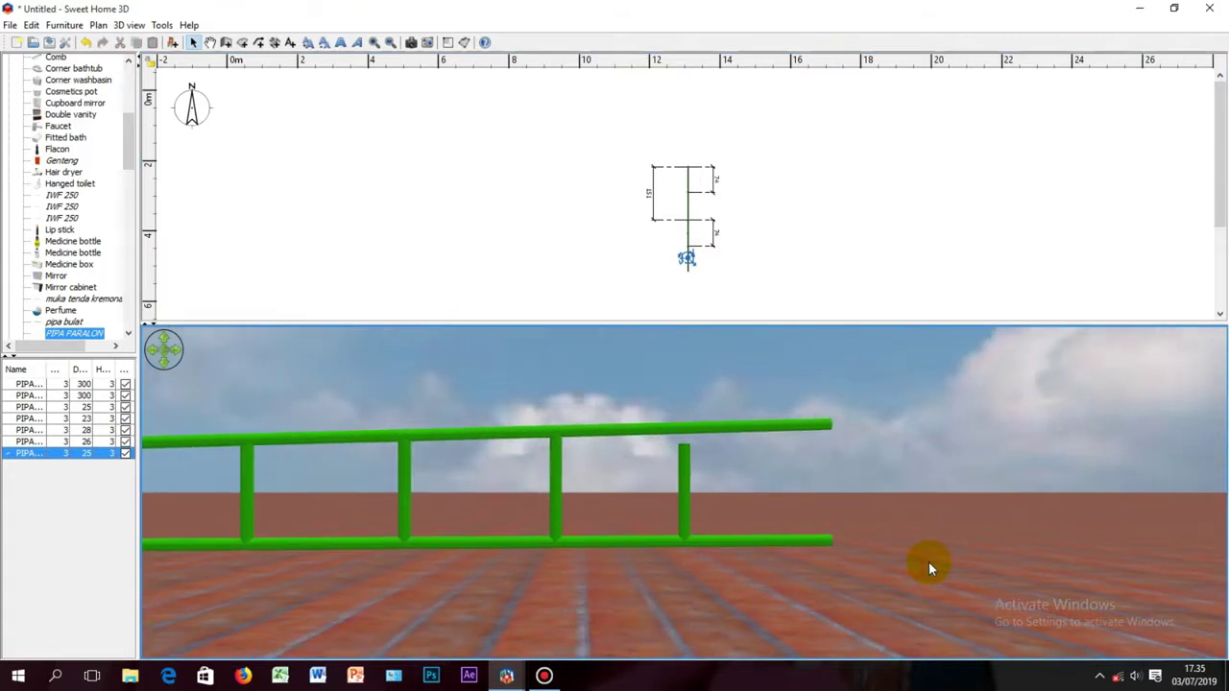
left_click(883, 241)
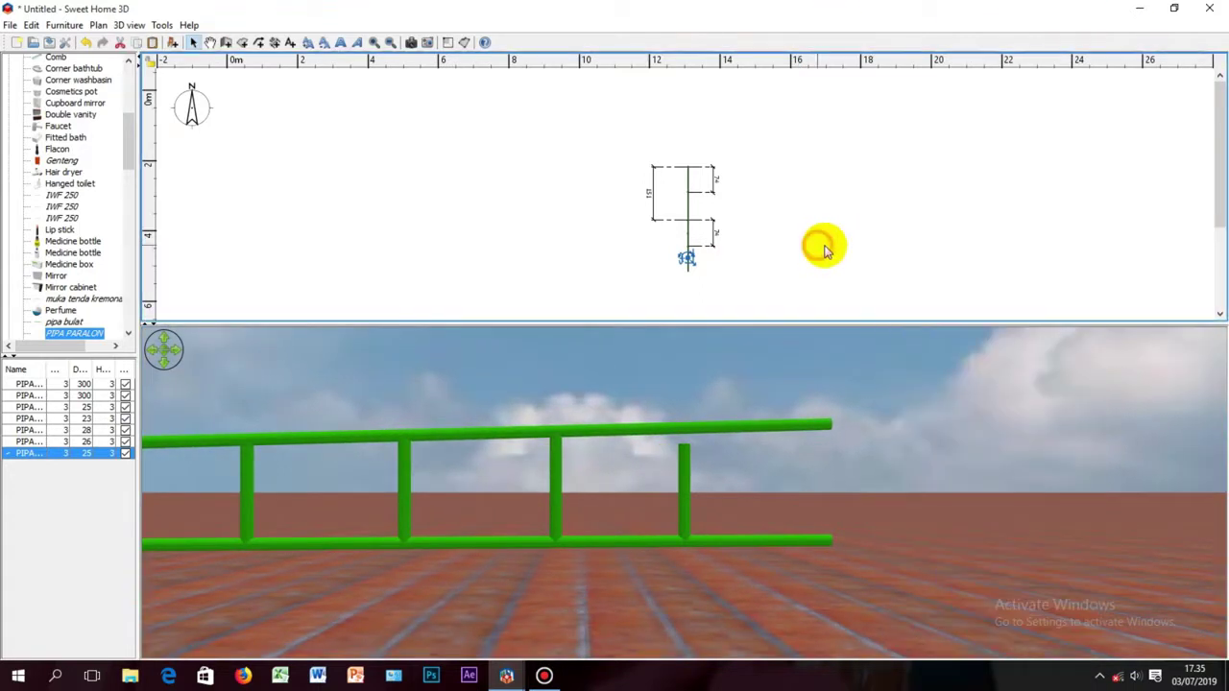
key("Left")
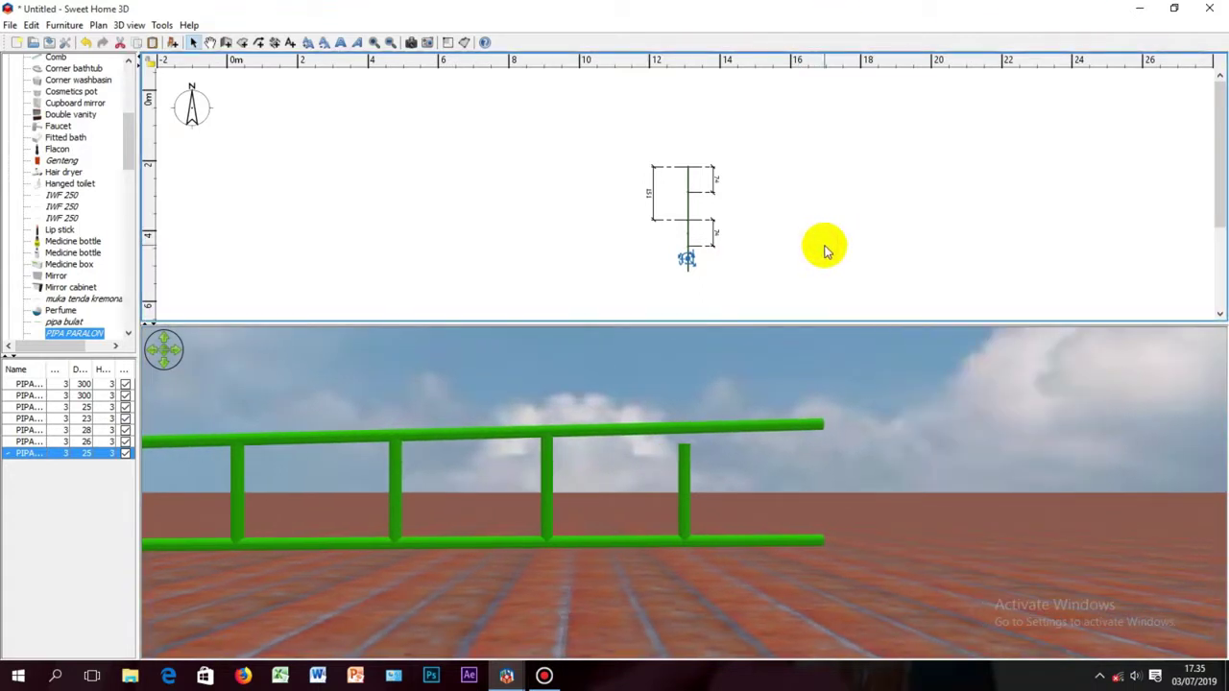
Set the depth of the new southernmost upright to 29 cm so it reaches the upper long pipe
double_click(45, 453)
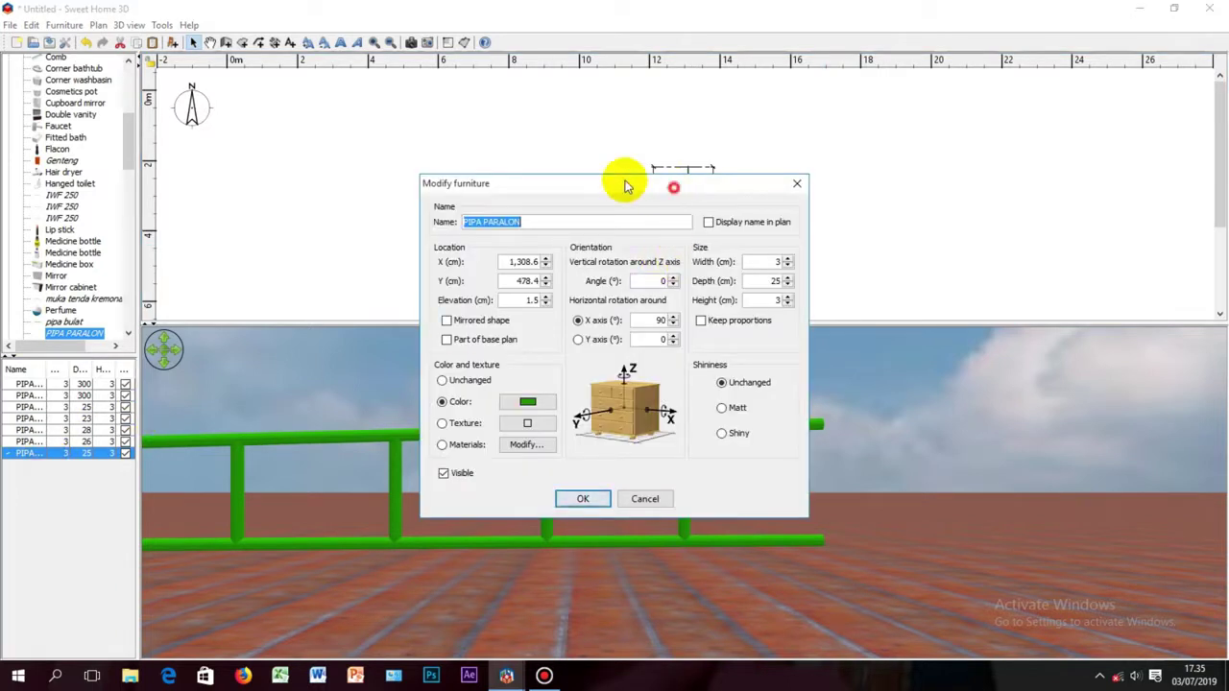
left_click_drag(625, 183, 412, 152)
left_click(574, 246)
left_click(574, 246)
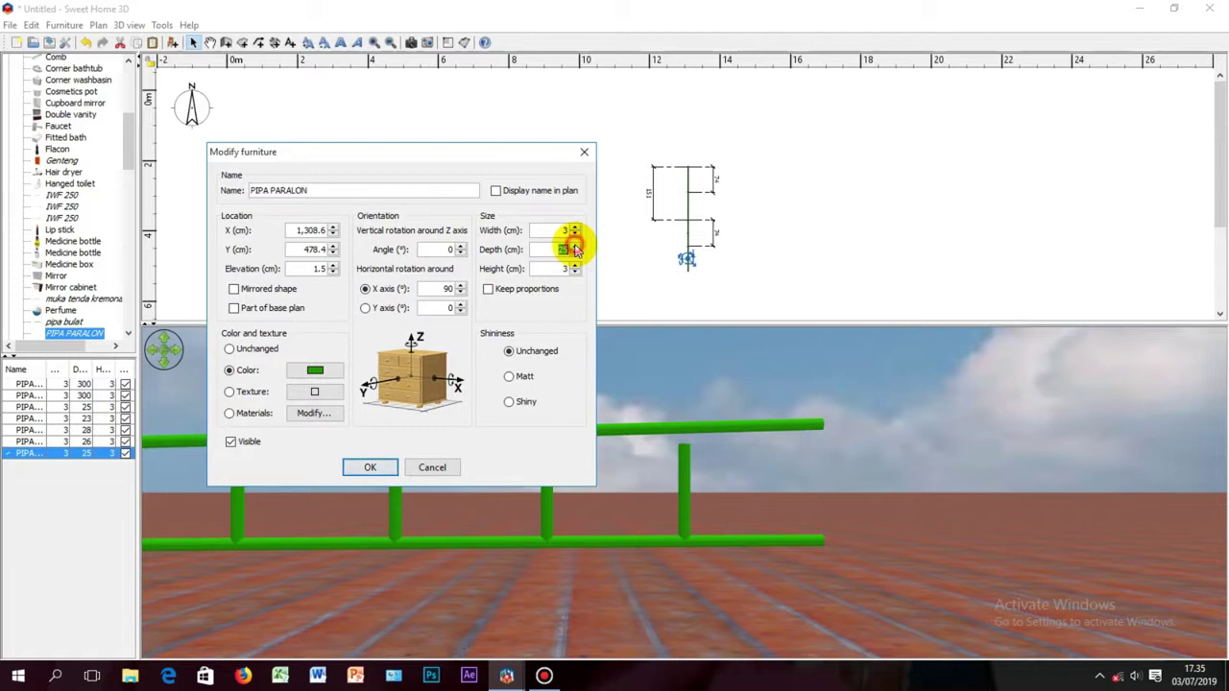
left_click(575, 246)
left_click(574, 246)
left_click(574, 246)
left_click(575, 255)
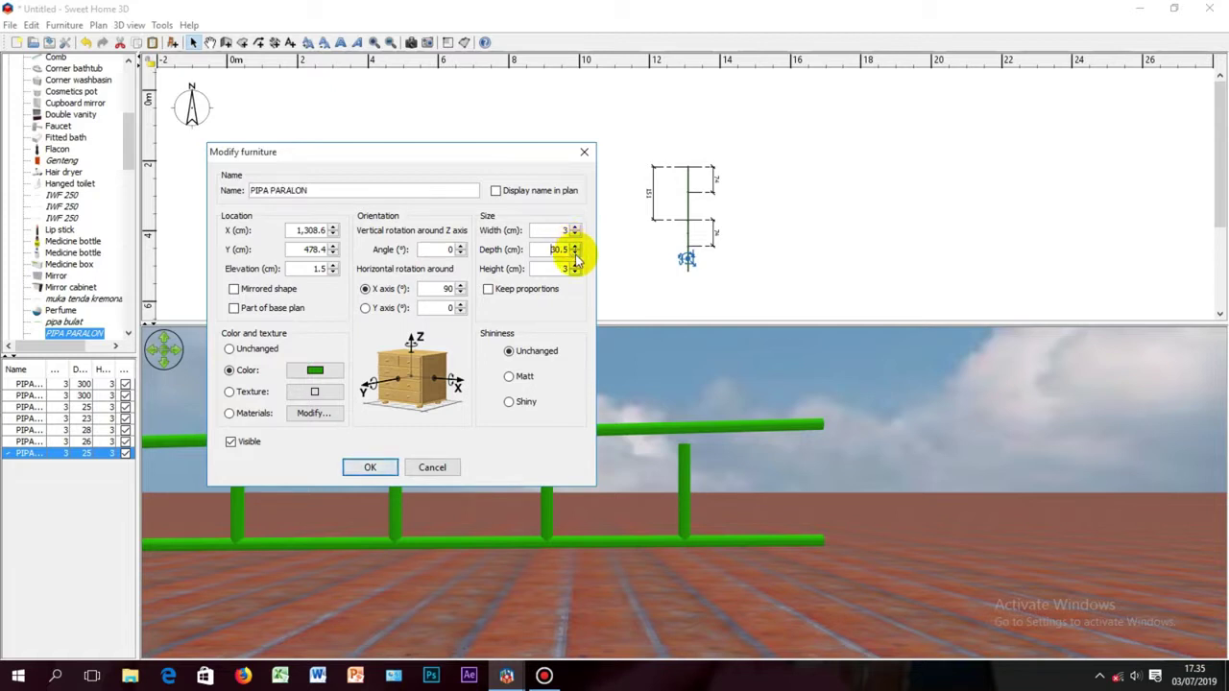
left_click(575, 254)
left_click(378, 469)
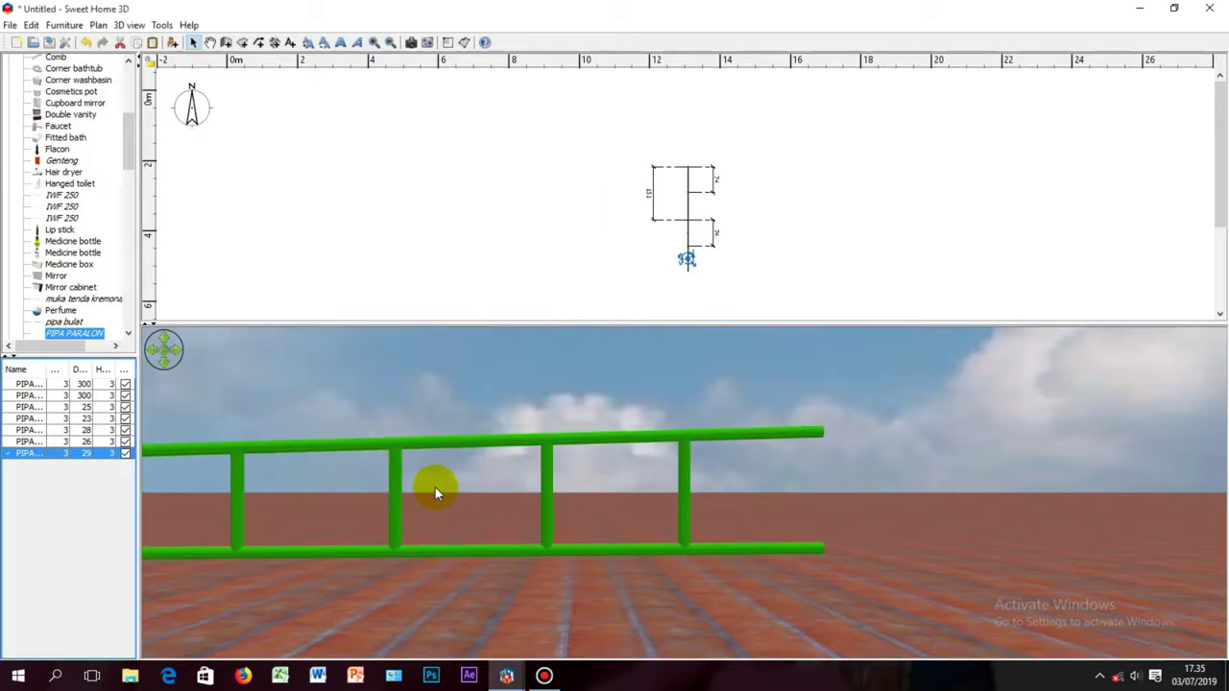
left_click_drag(778, 576, 675, 582)
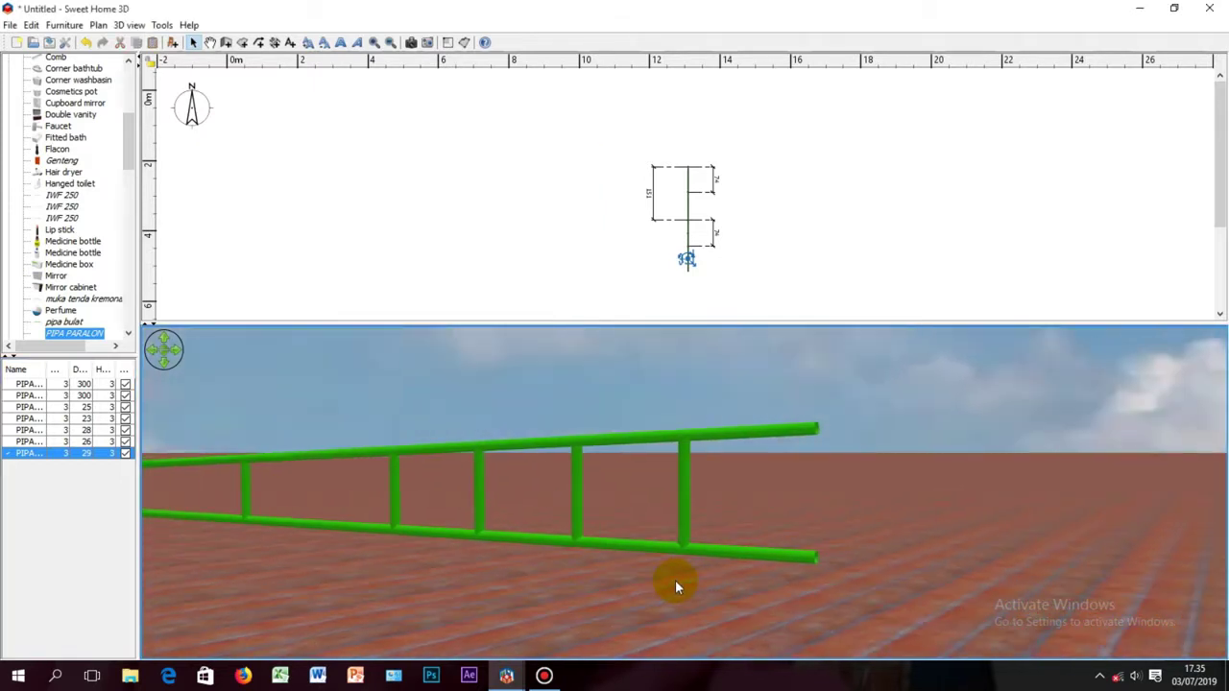
Paste another 25 cm upright and move it north to about midway between the middle upright and the 23 cm upright
right_click(758, 233)
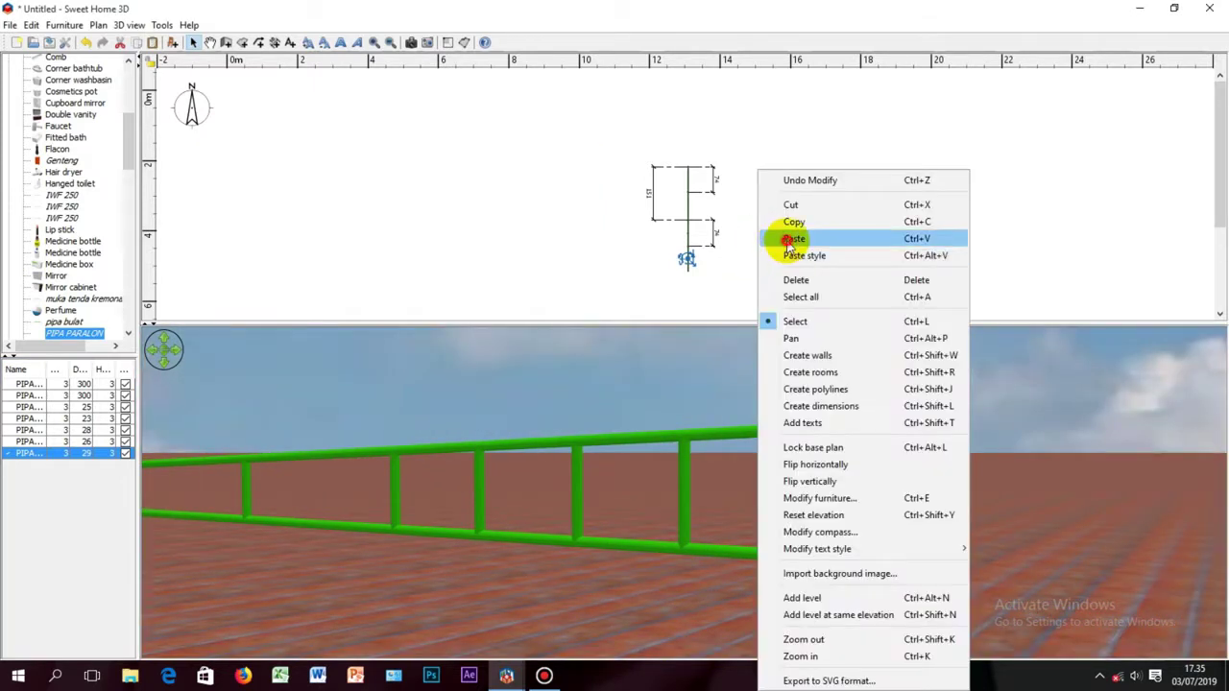
left_click(793, 238)
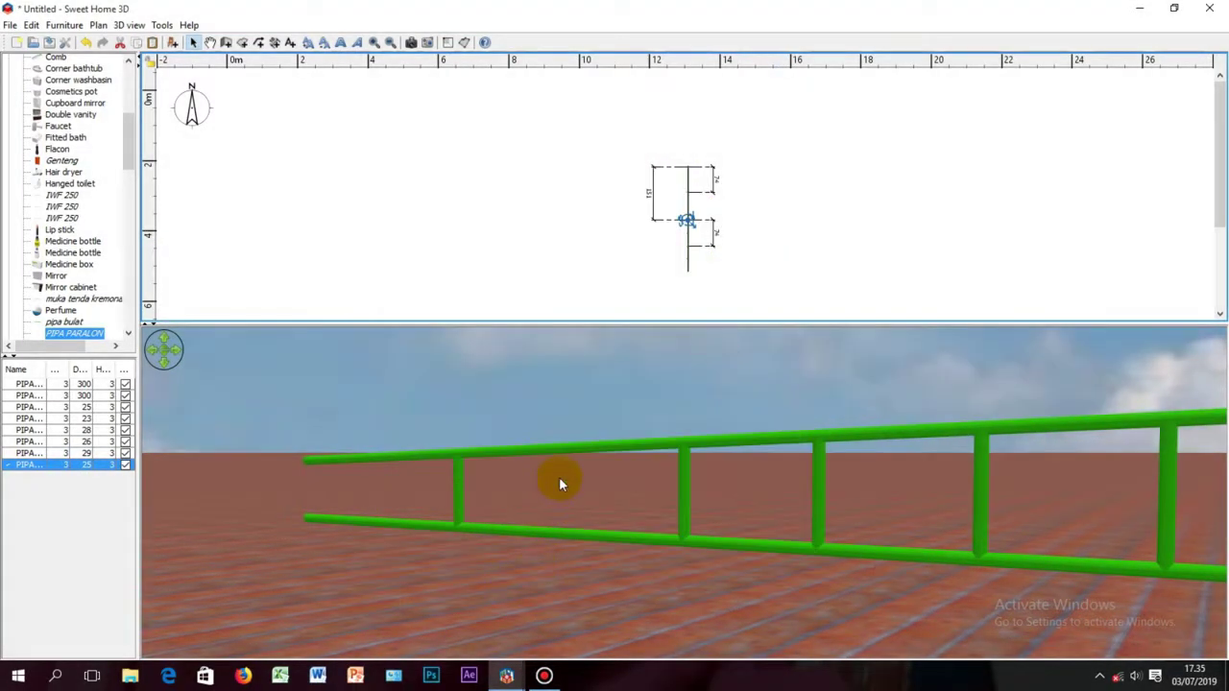
left_click_drag(785, 515, 885, 588)
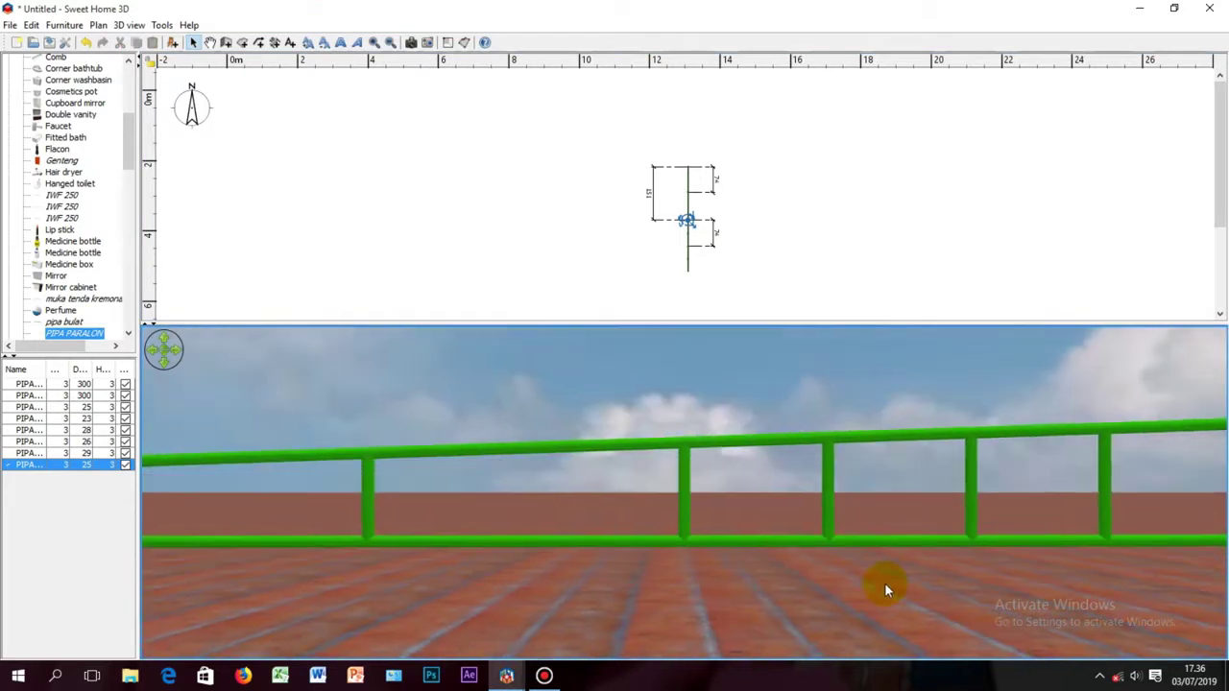
right_click(886, 277)
left_click(828, 259)
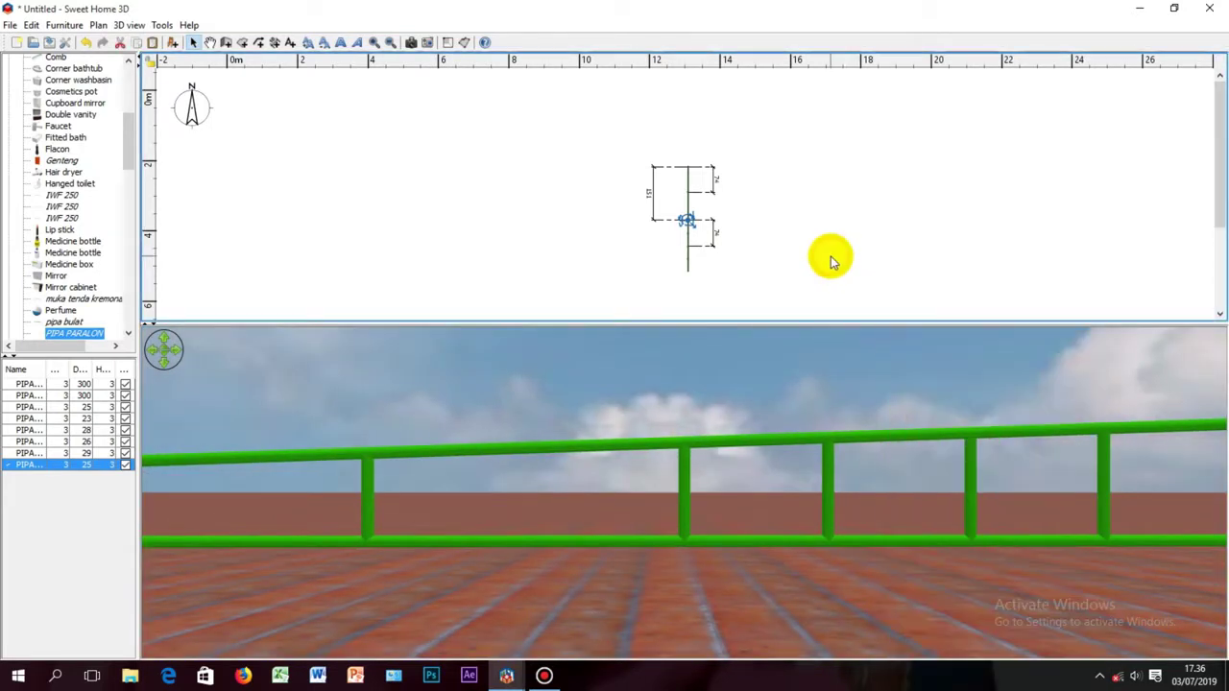
key("Up")
key("Up")
key("Up")
key("Up")
key("Up")
key("Up")
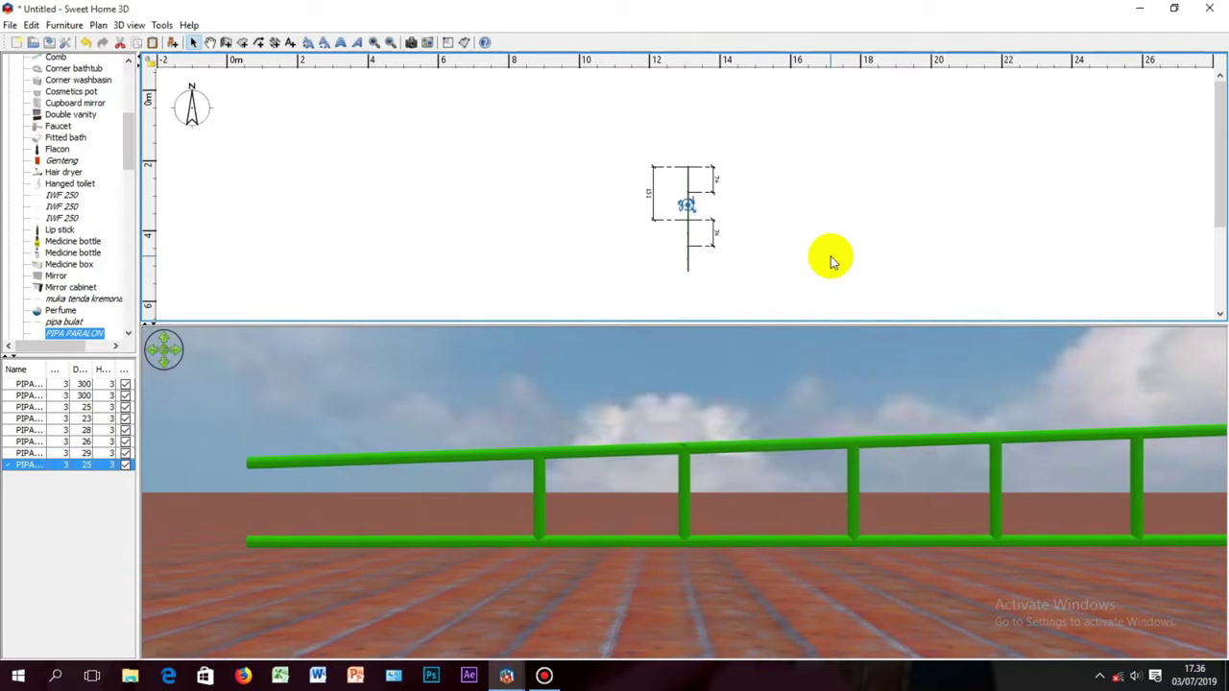
key("Down")
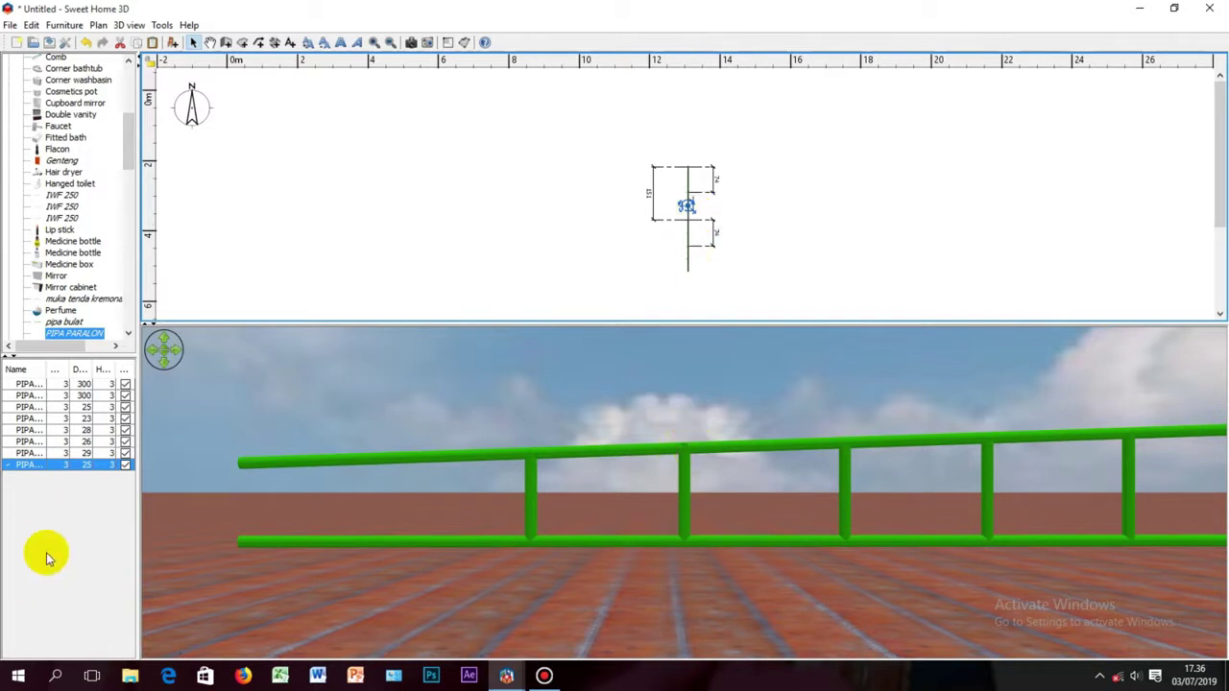
Set the depth of the upright just north of the middle one to 23.5 cm so it fits under the upper long pipe
double_click(87, 467)
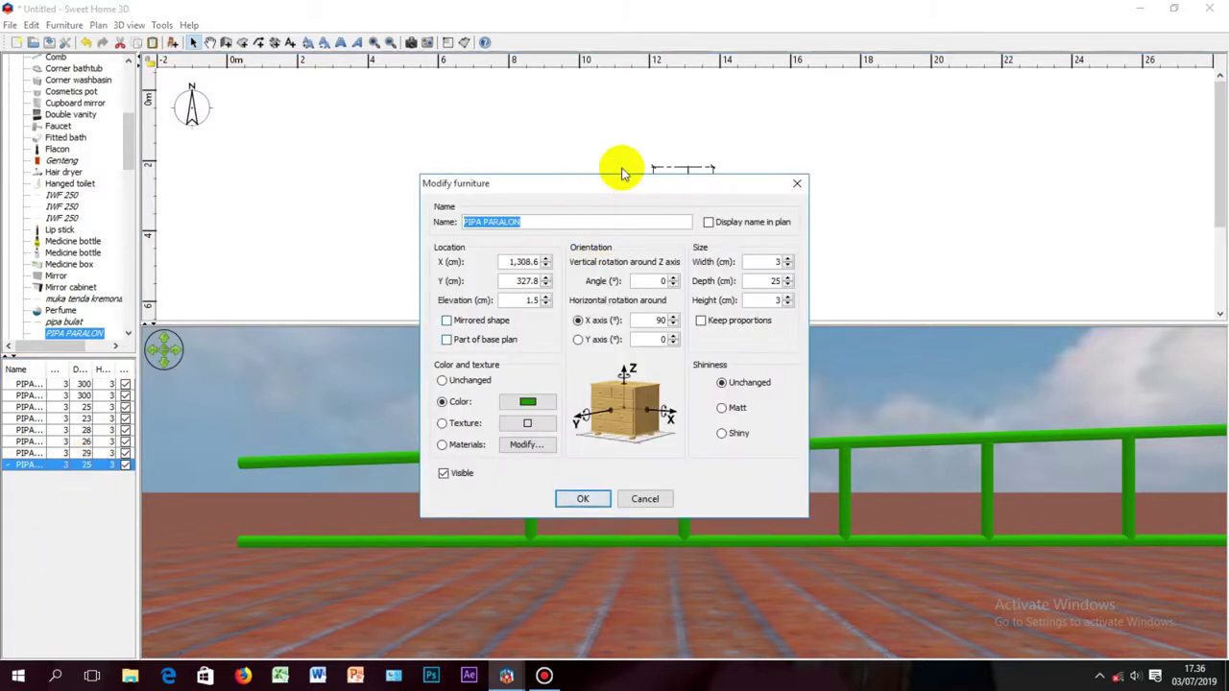
left_click_drag(615, 189, 418, 185)
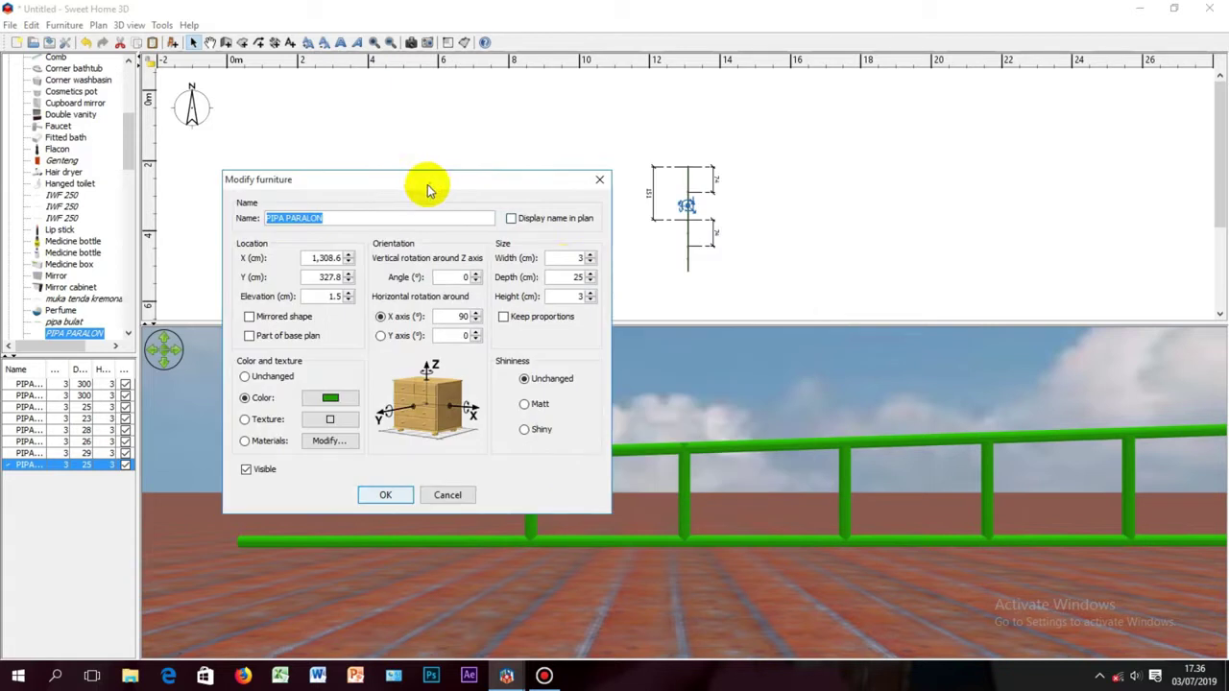
left_click(590, 282)
left_click(590, 282)
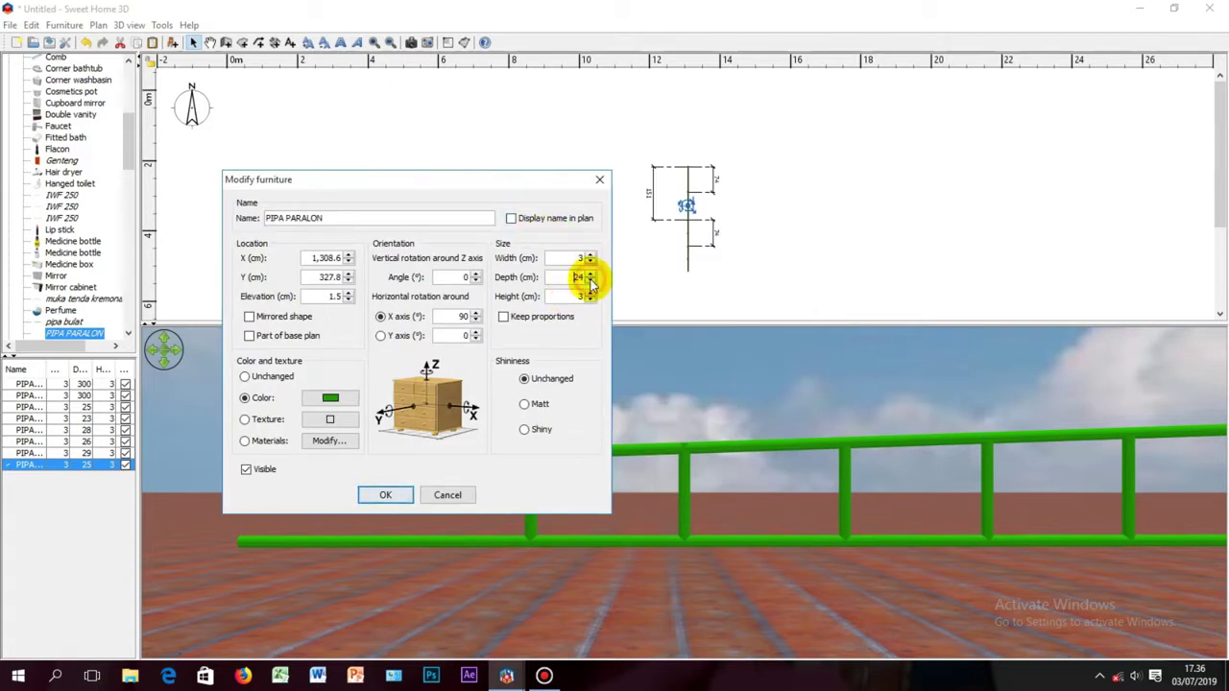
left_click(591, 281)
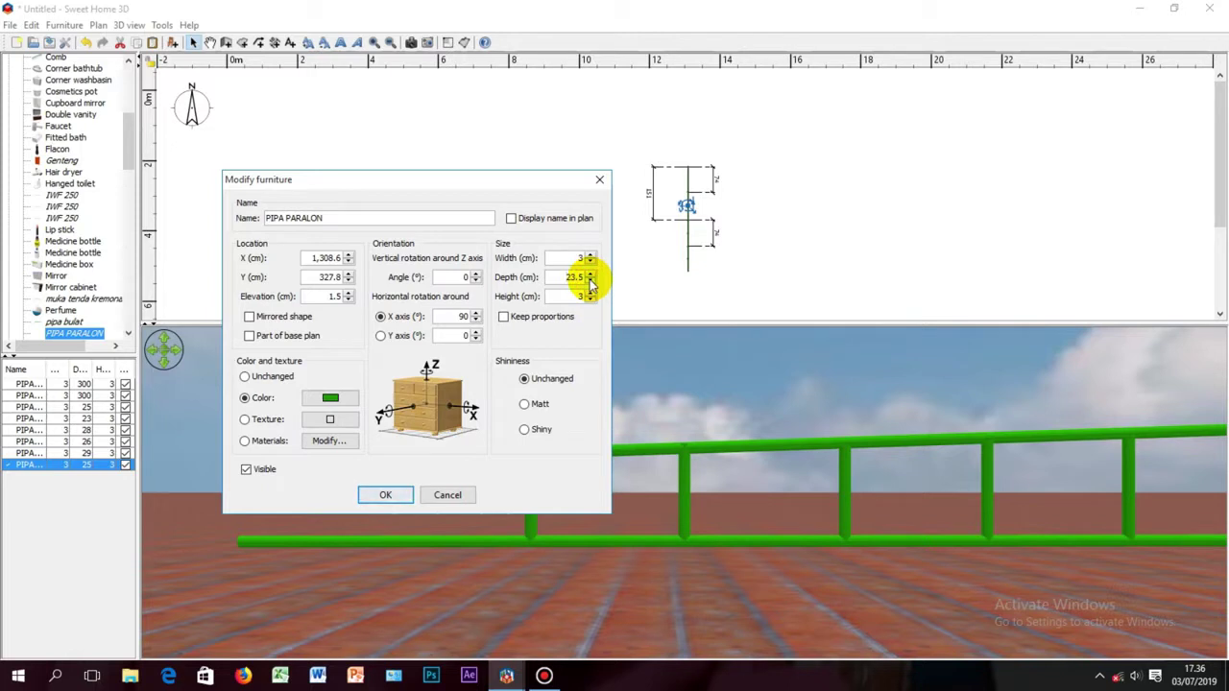
left_click(404, 496)
left_click_drag(688, 554, 736, 467)
Paste another 25 cm upright and move it north to about midway between the 23 cm upright and the long pipes' northern end
left_click(786, 249)
right_click(786, 248)
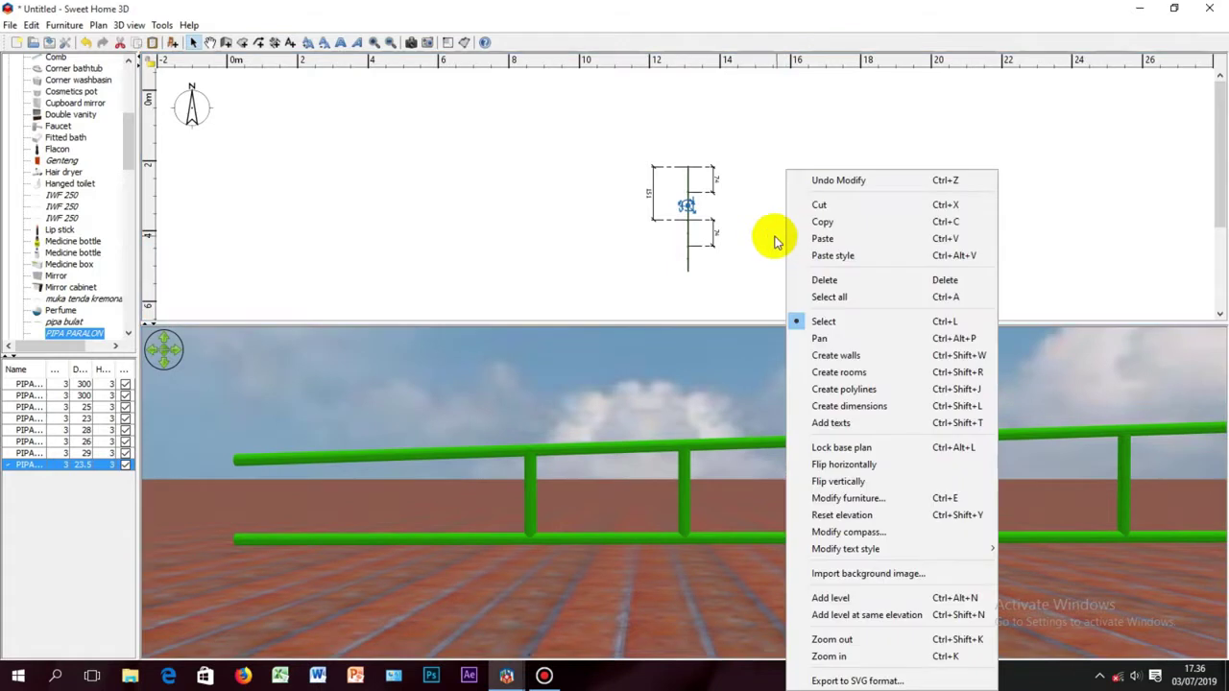
left_click(787, 236)
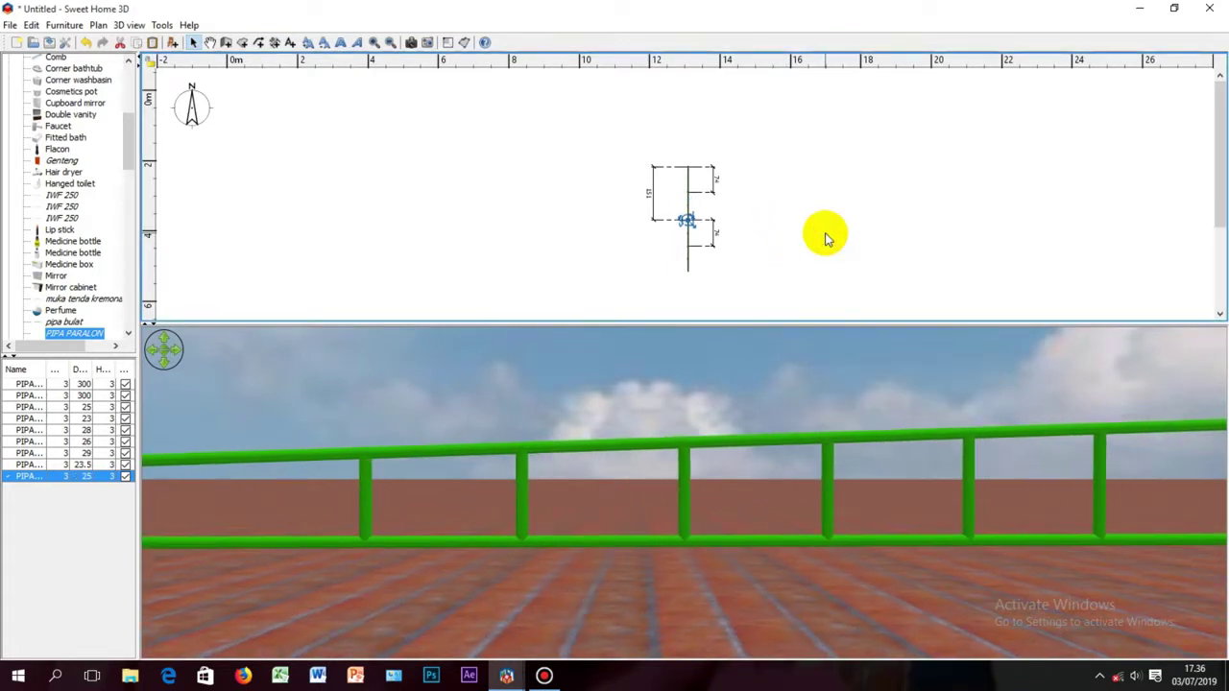
key("Up")
key("Up")
key("Up")
key("Up")
key("Up")
key("Up")
key("Up")
key("Up")
key("Up")
key("Up")
key("Up")
key("Up")
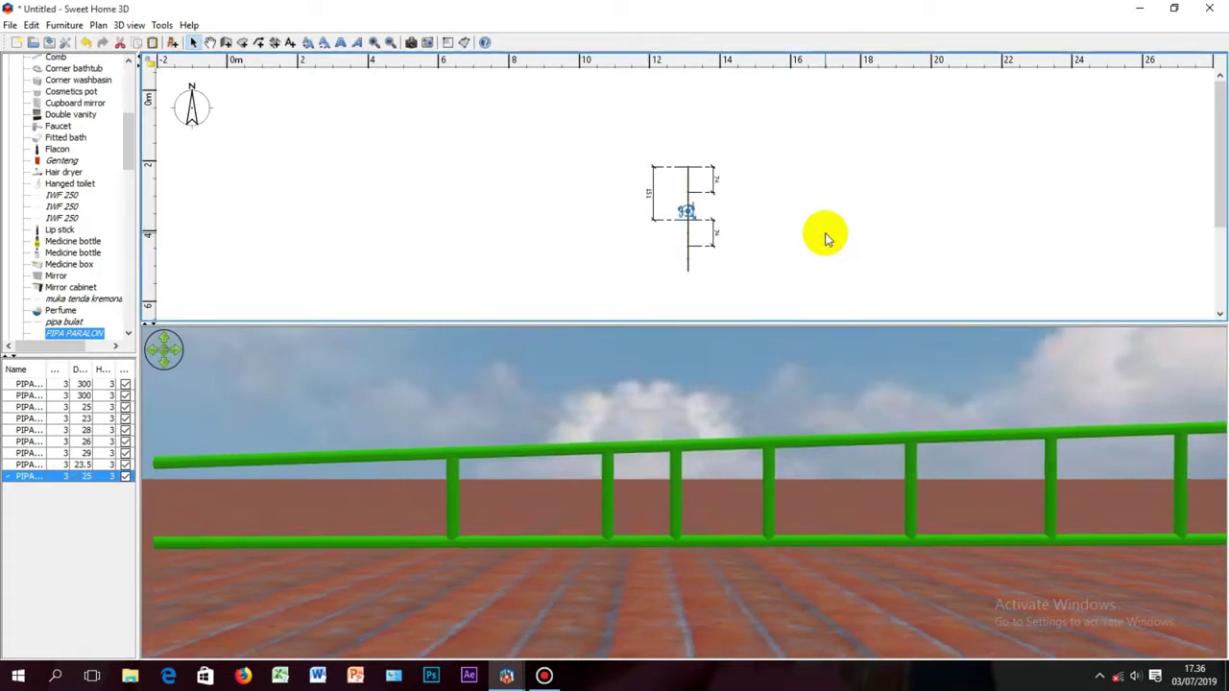
key("Up")
key("Up")
key("Up")
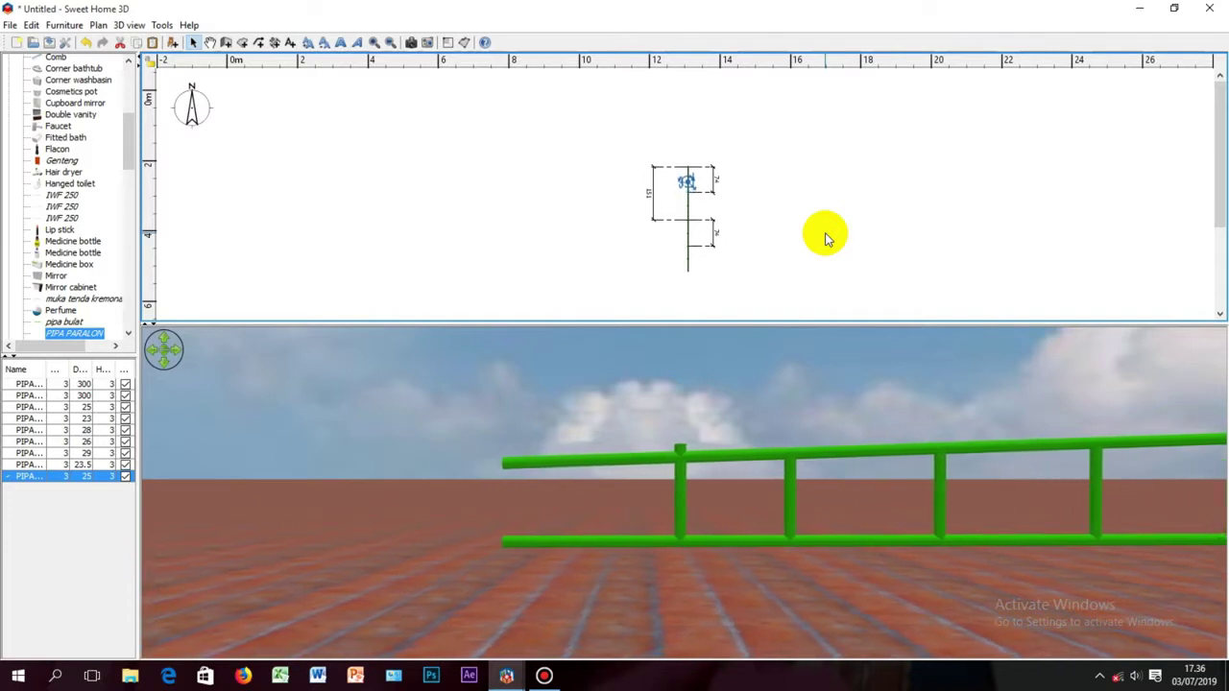
key("Up")
key("Up")
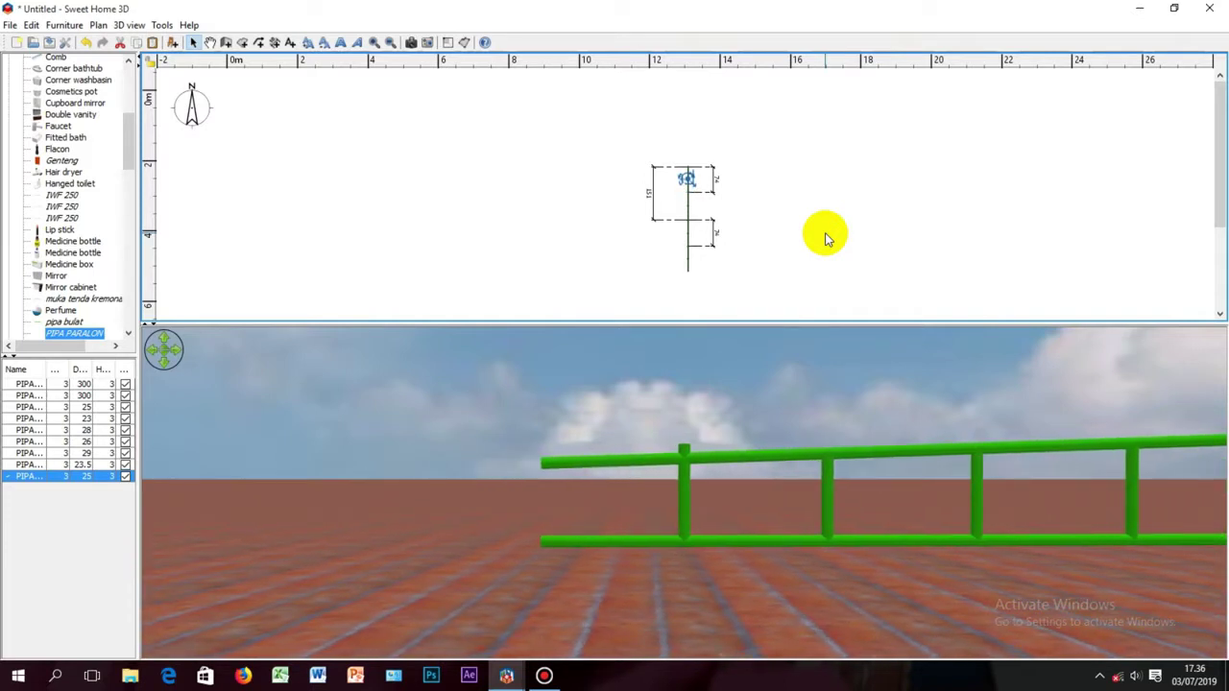
key("Down")
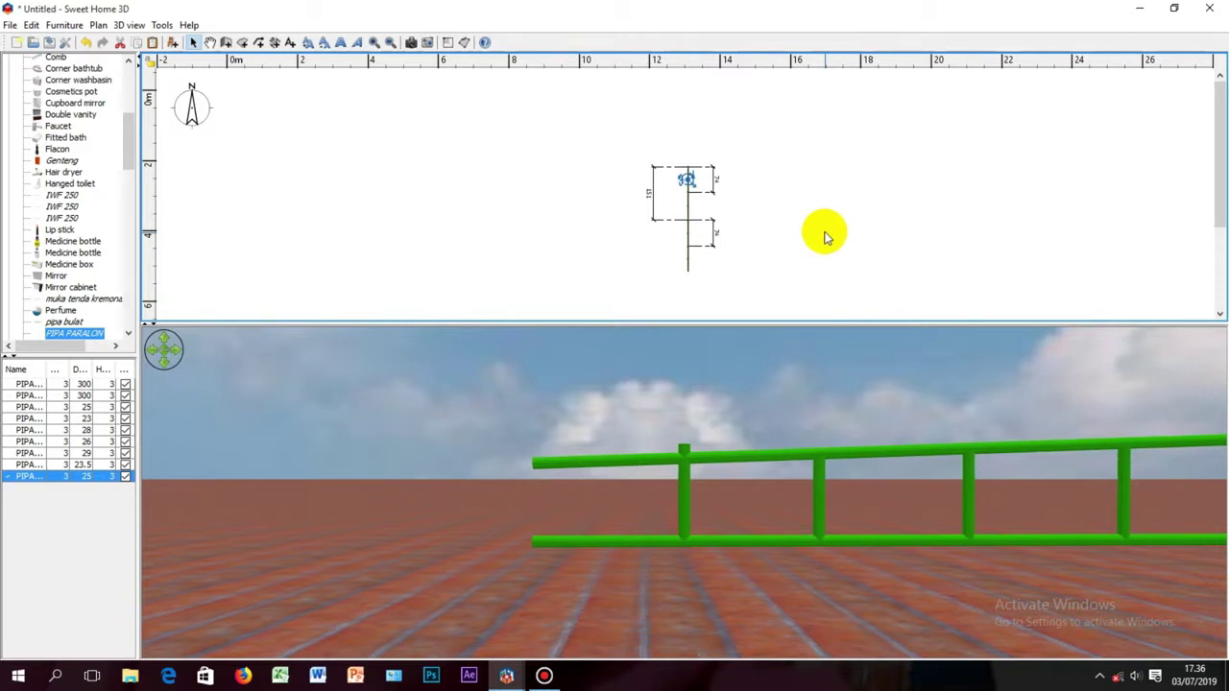
Set the depth of the northernmost upright to 22 cm so it fits under the upper long pipe
double_click(96, 477)
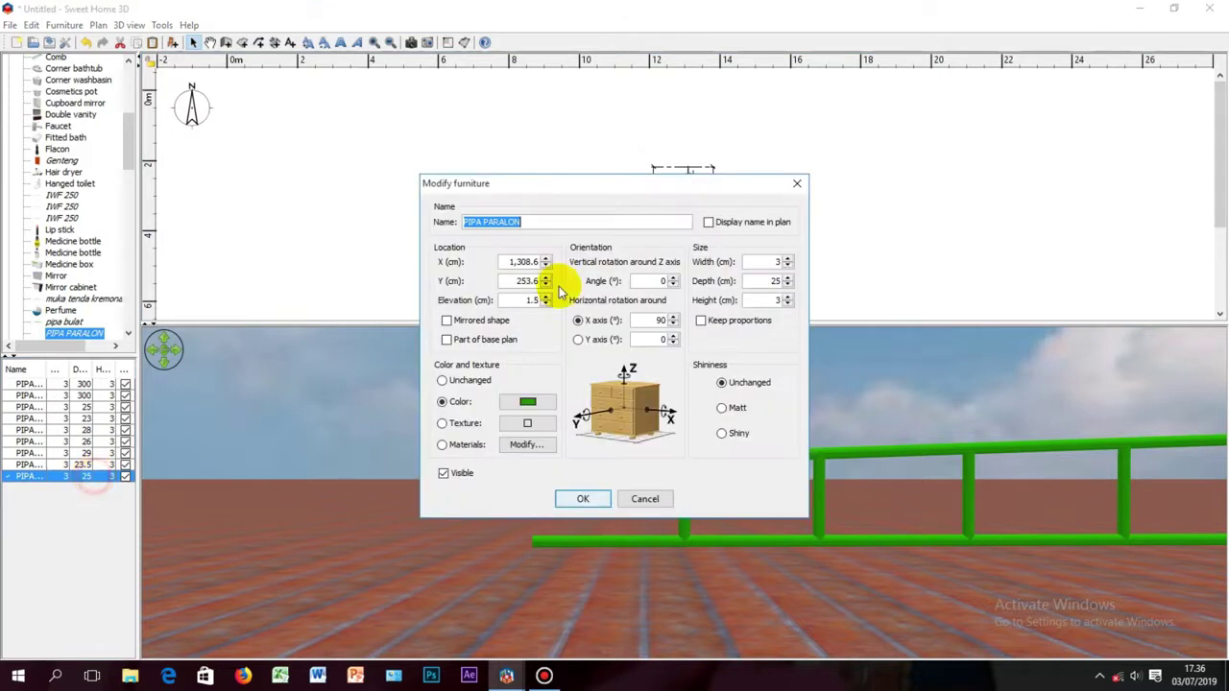
left_click_drag(626, 184, 358, 153)
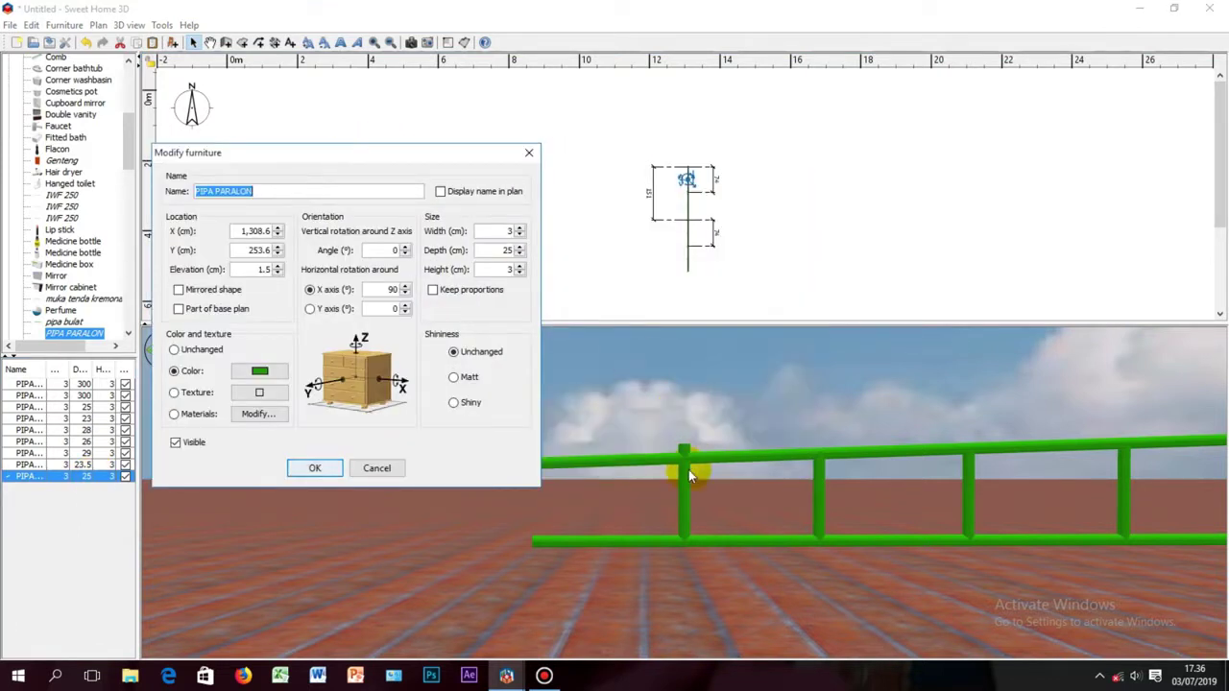
left_click(506, 251)
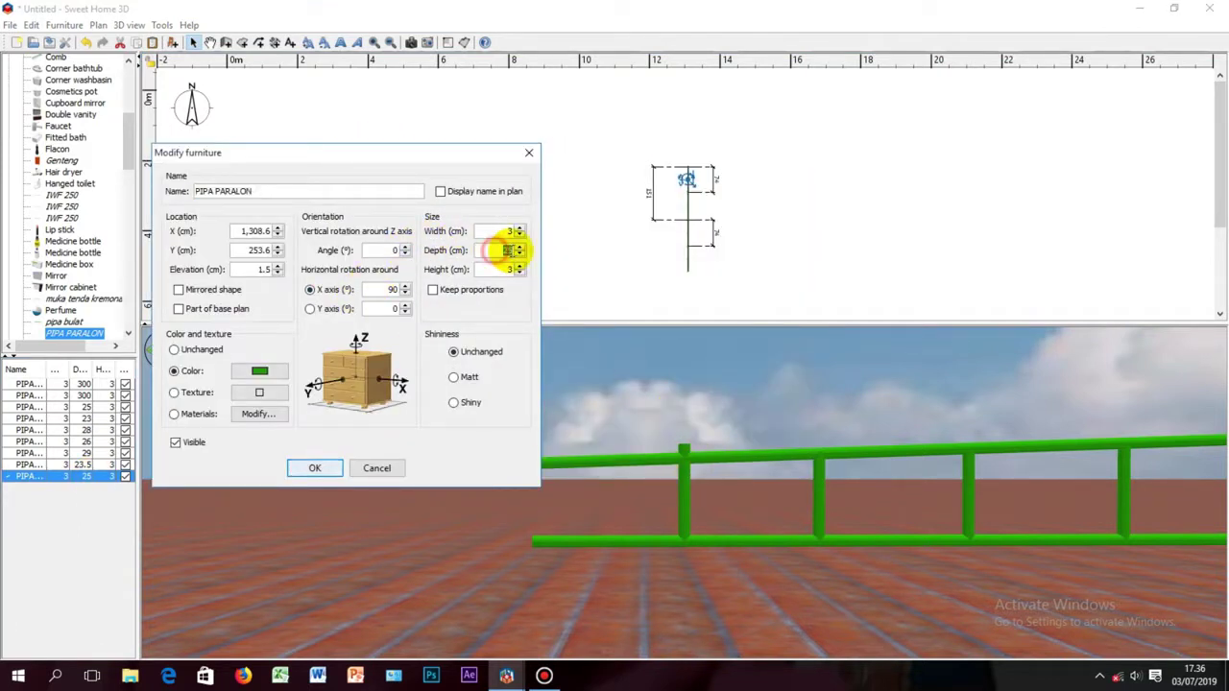
left_click(518, 254)
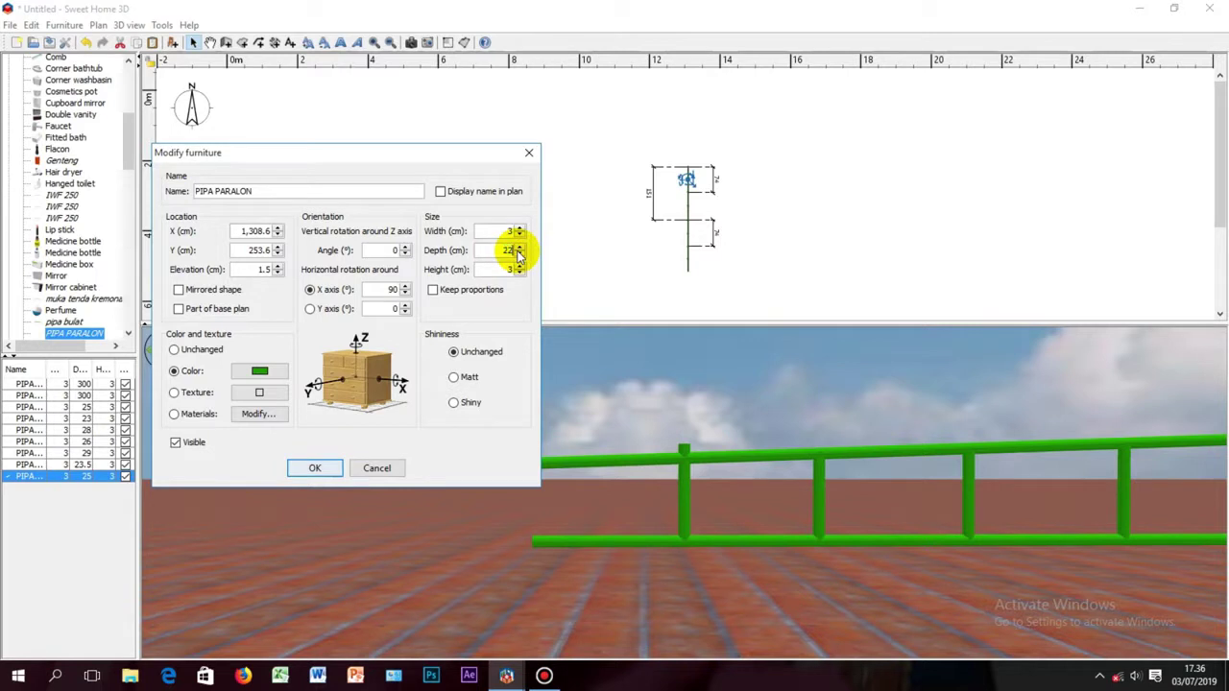
left_click(519, 254)
left_click(315, 467)
left_click(508, 513)
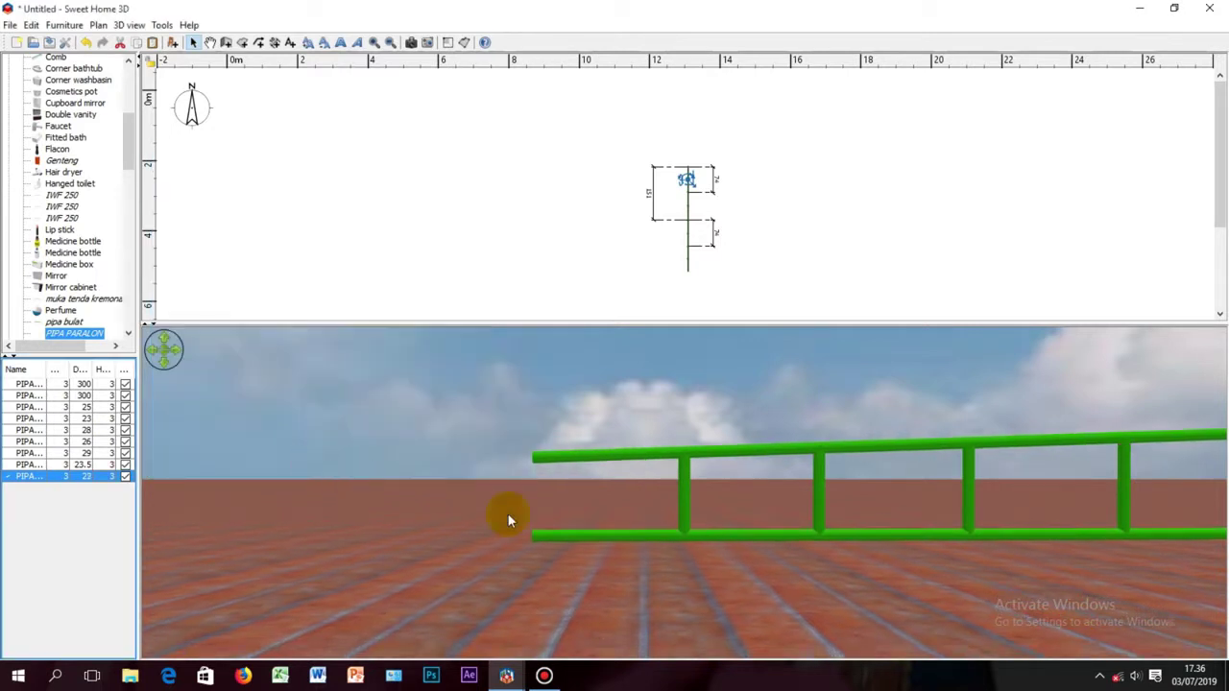
Paste another 25 cm upright and move it about 54 cm west of the long pipes
left_click_drag(788, 576, 824, 509)
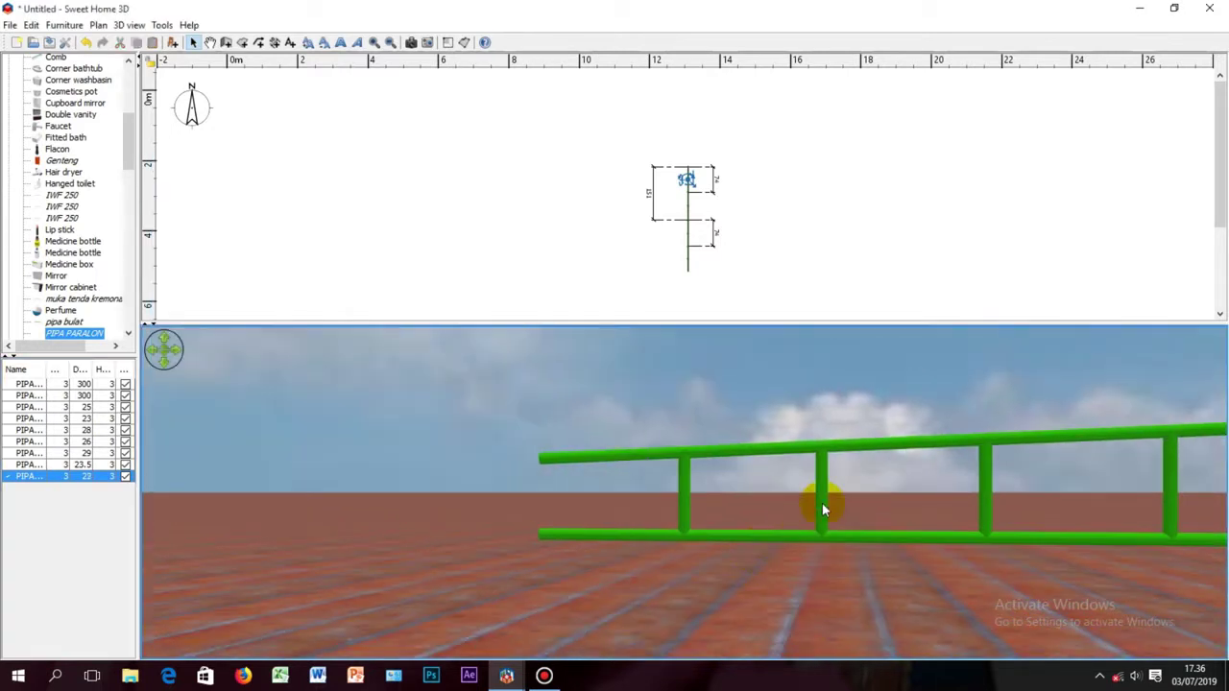
left_click(688, 275)
left_click_drag(776, 545, 789, 580)
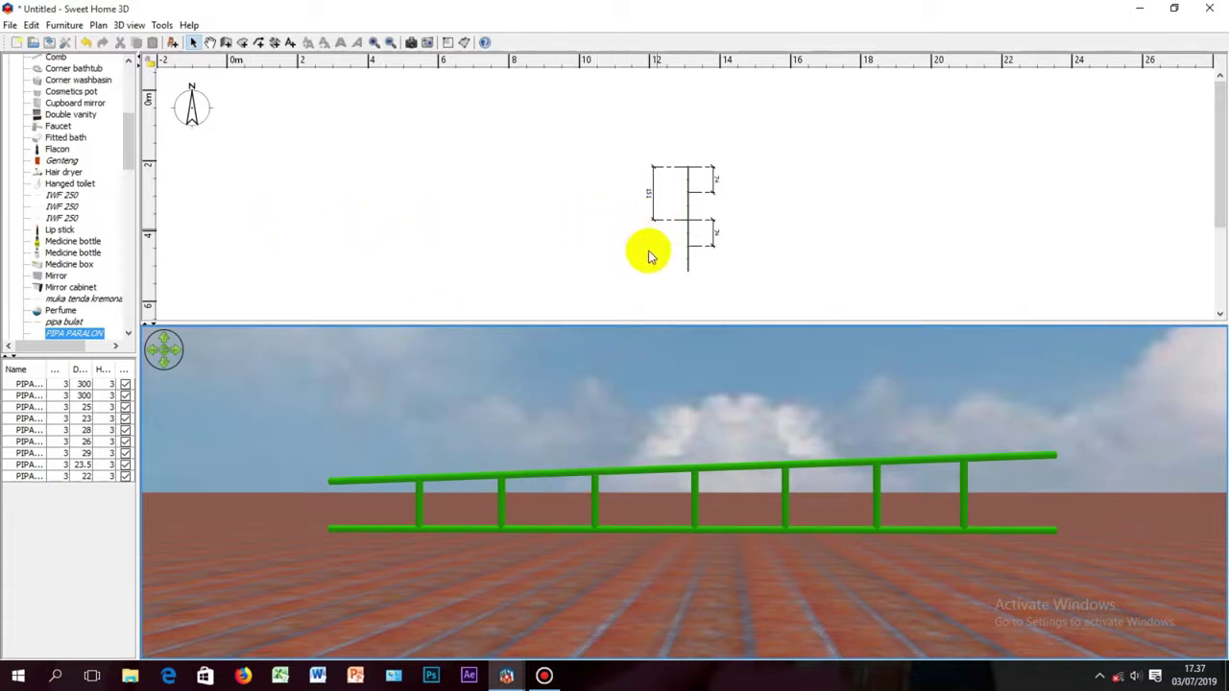
right_click(580, 237)
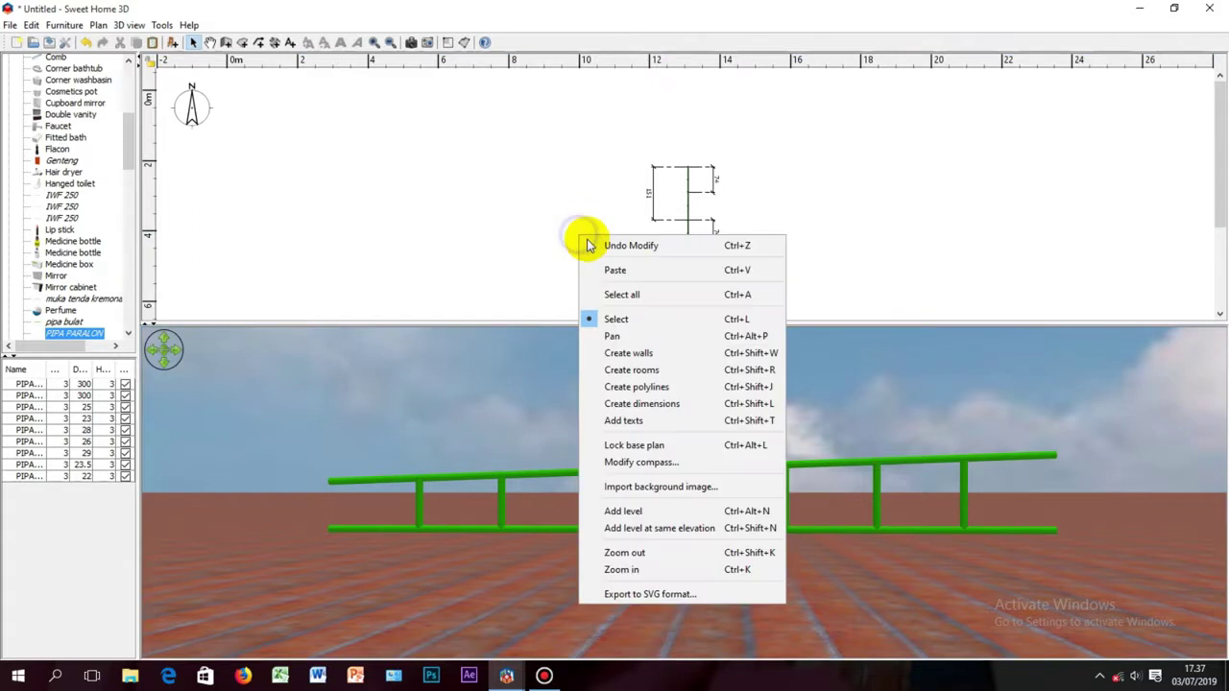
left_click(612, 269)
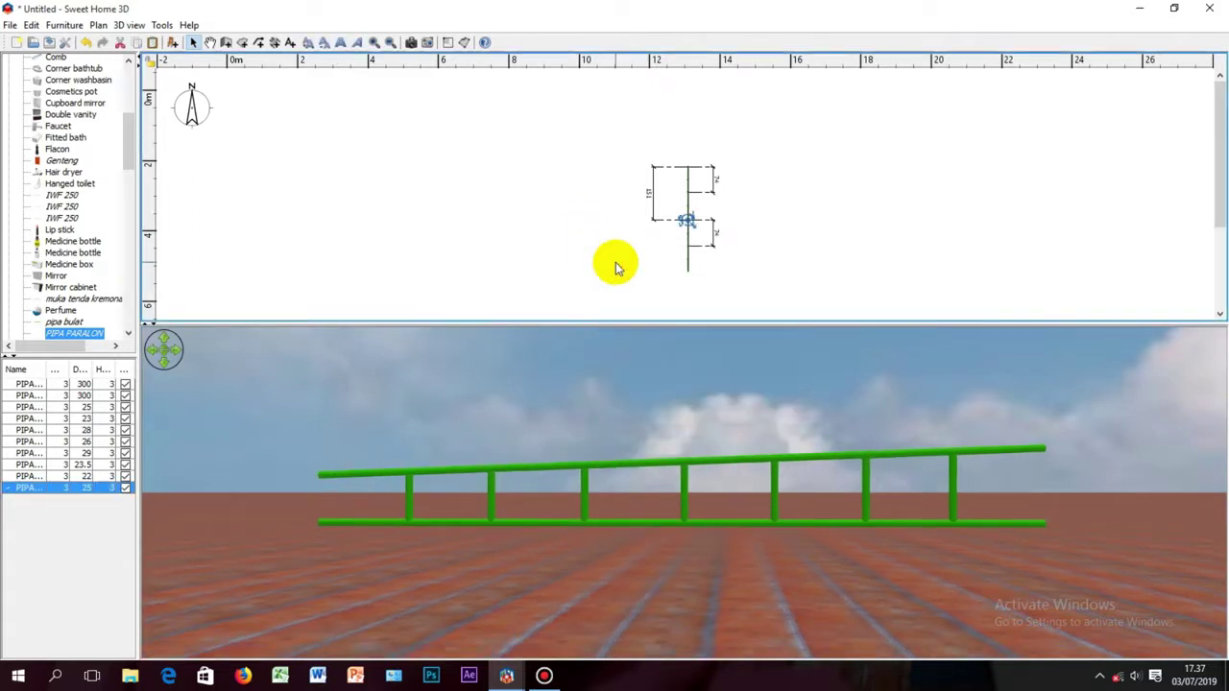
key("Left")
key("Left")
key("Left")
key("Left")
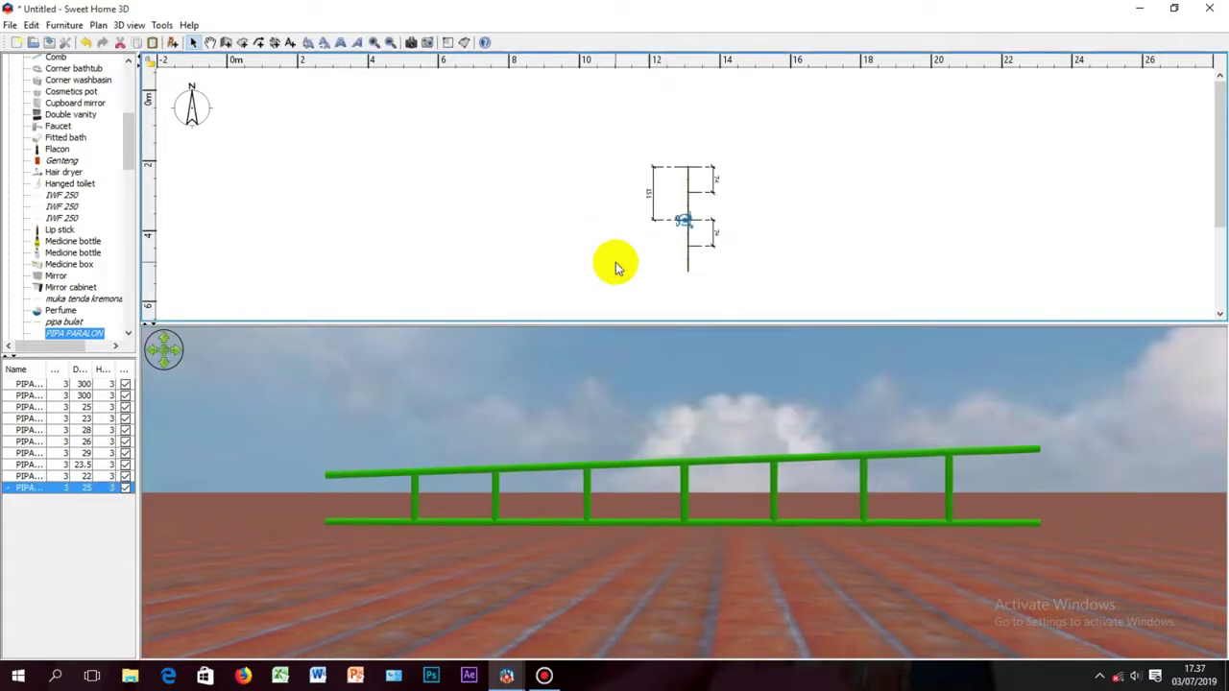
key("Left")
key("Left")
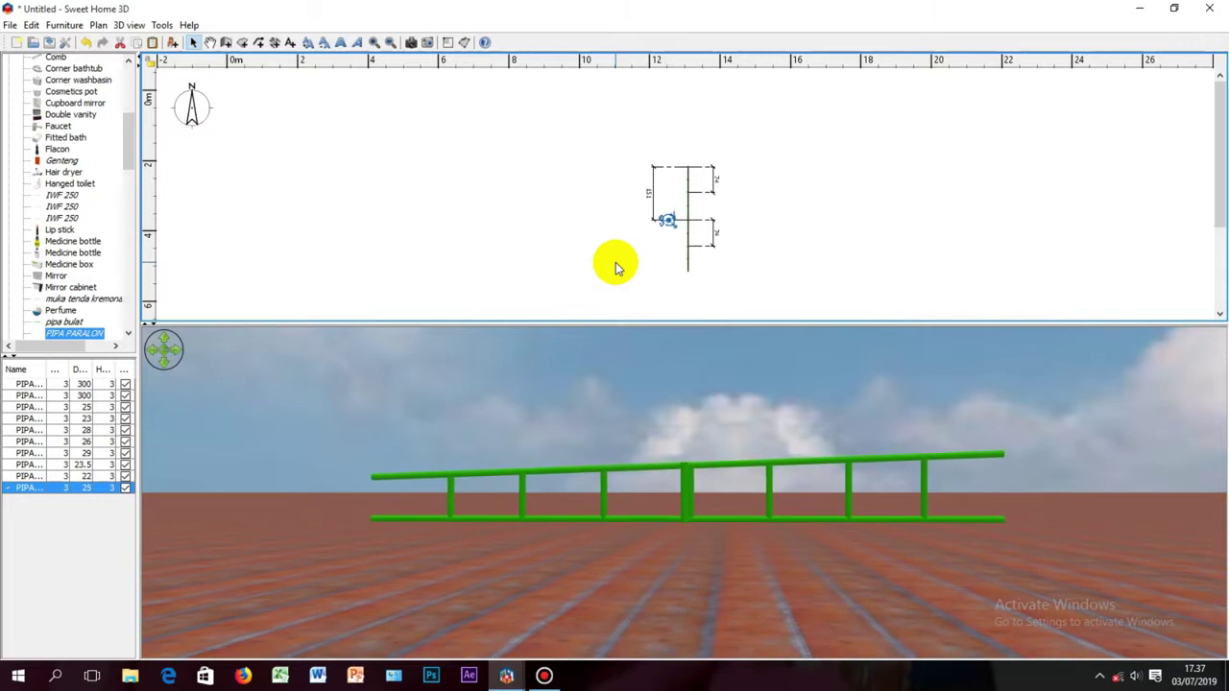
Move the newly pasted upright north until it is level with the long pipes' northern end
key("Up")
key("Up")
key("Up")
key("Up")
key("Up")
key("Up")
key("Up")
key("Up")
key("Up")
key("Up")
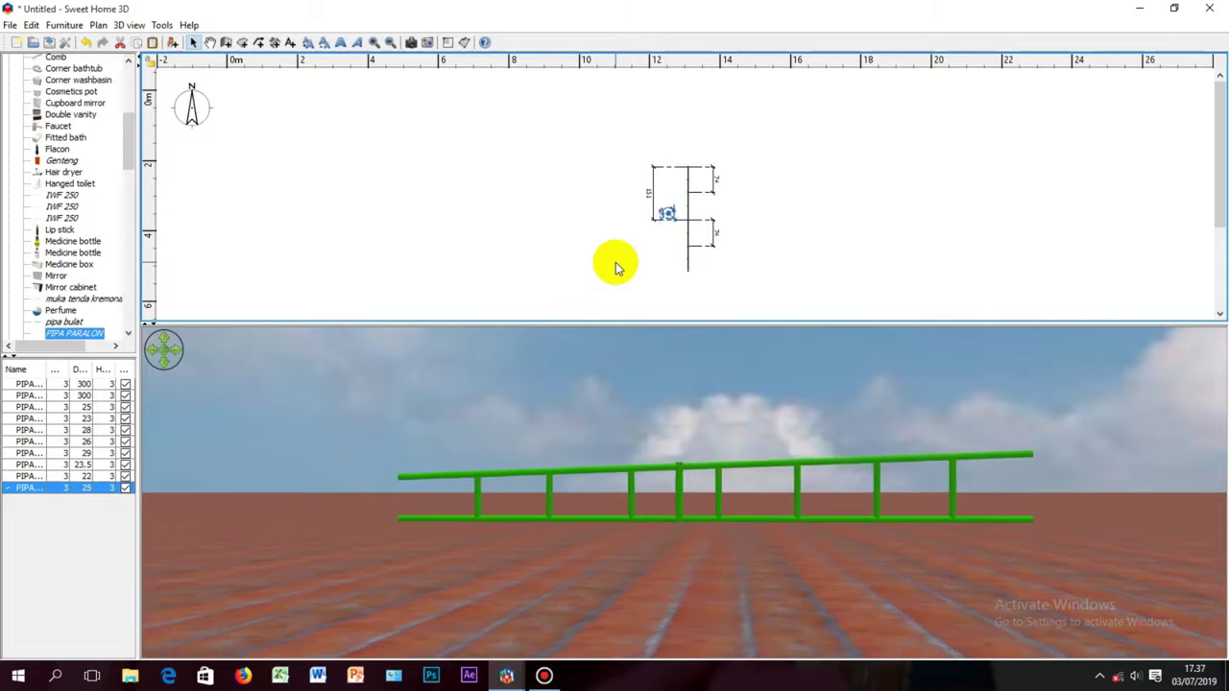
key("Up")
key("Up")
key("Up")
key("Up")
key("Up")
key("Up")
key("Up")
key("Up")
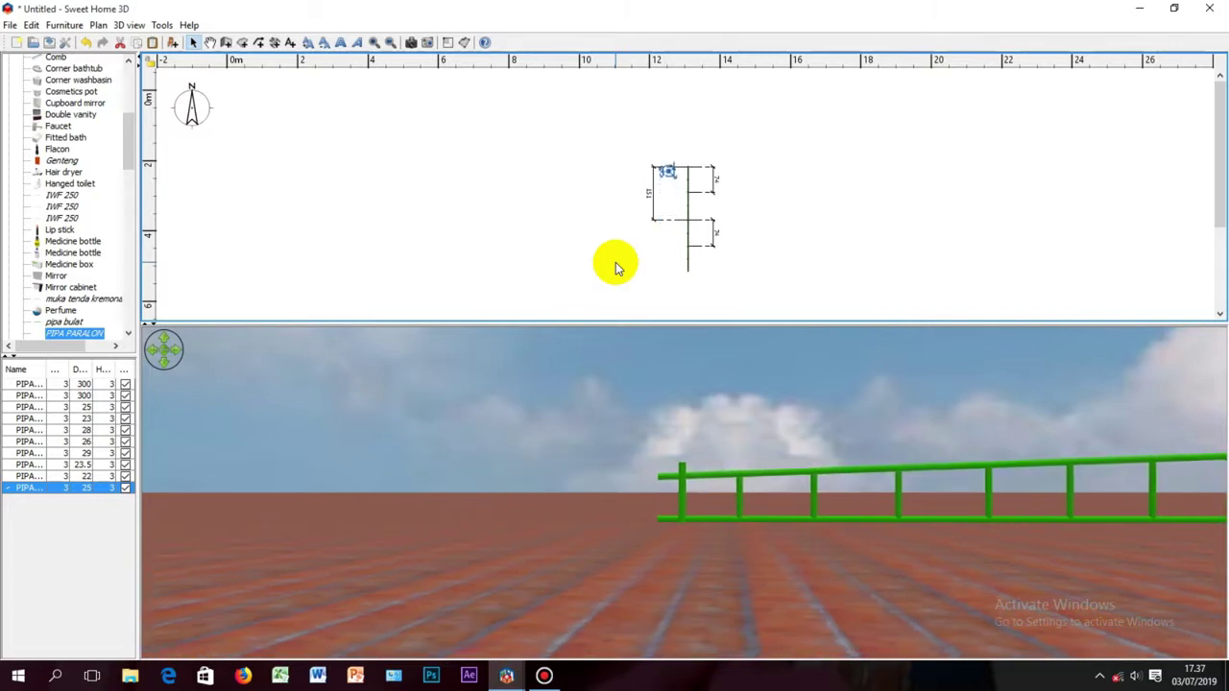
key("Up")
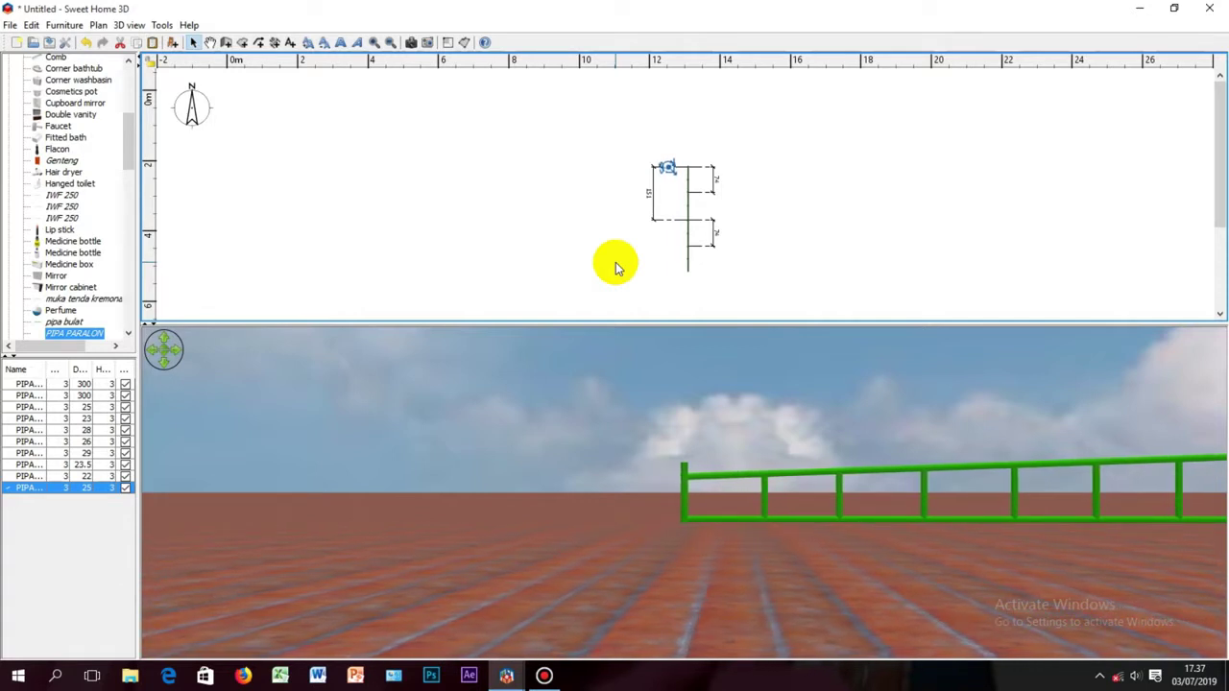
Resize the separate pipe west of the frame to 2.5 cm width, 7 cm depth and 2.5 cm height
double_click(49, 489)
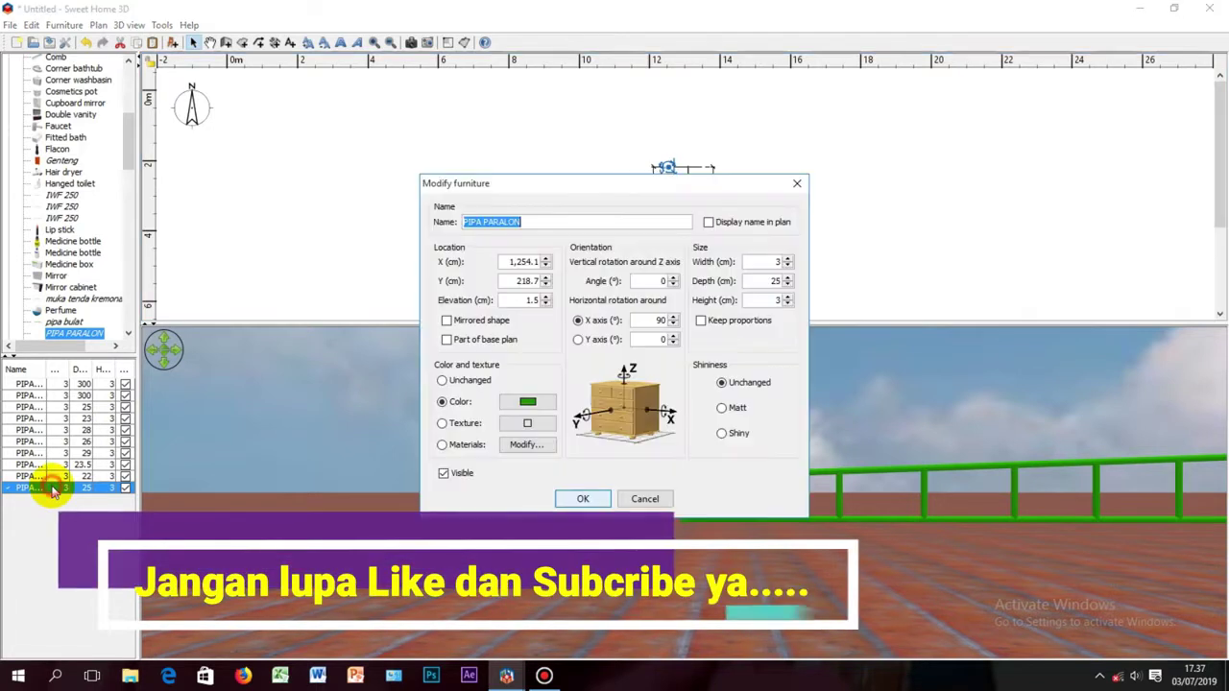
left_click_drag(576, 185, 427, 189)
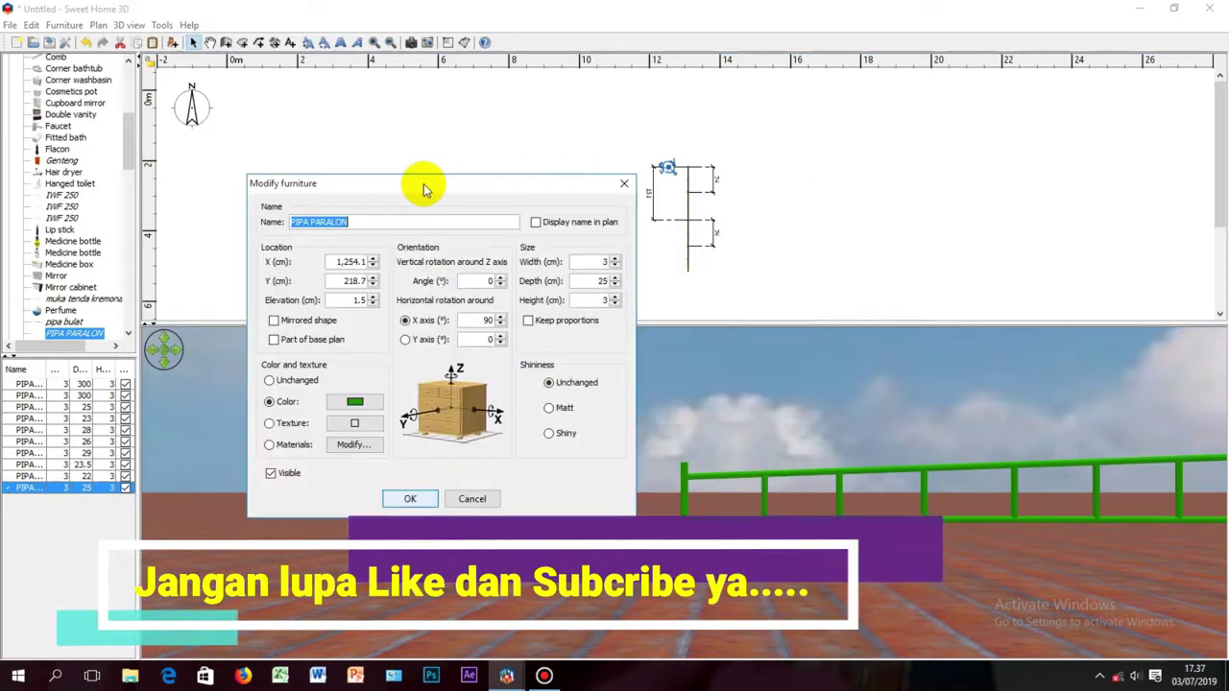
double_click(603, 280)
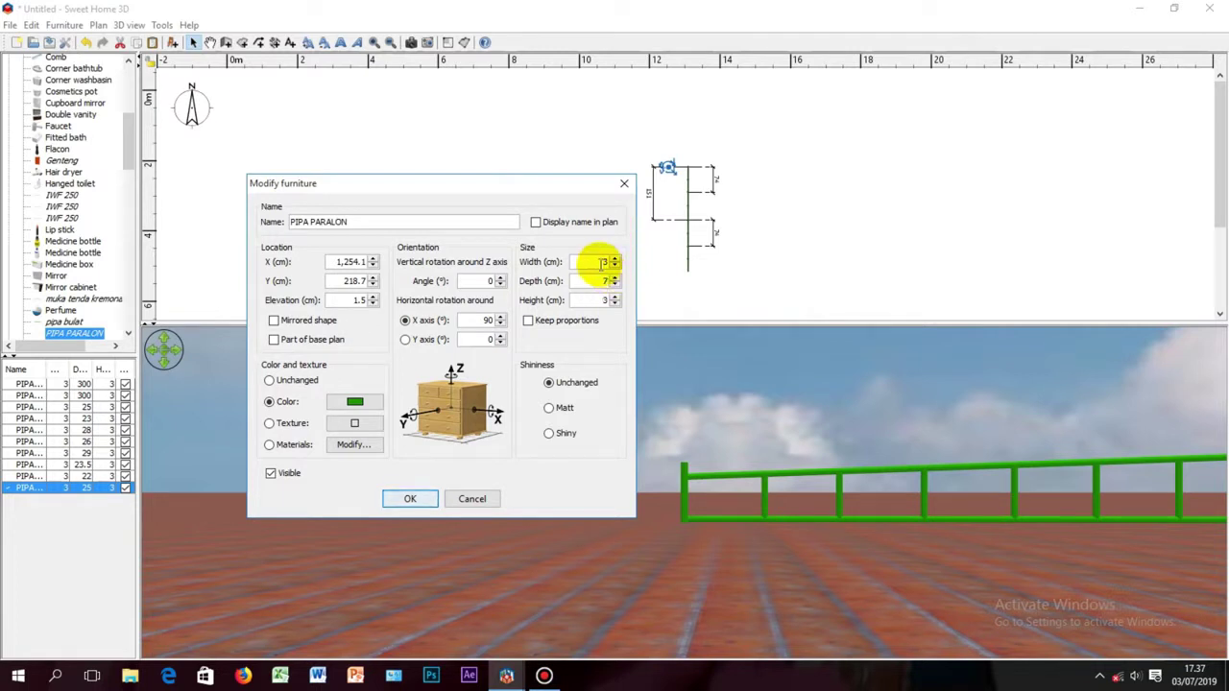
double_click(602, 263)
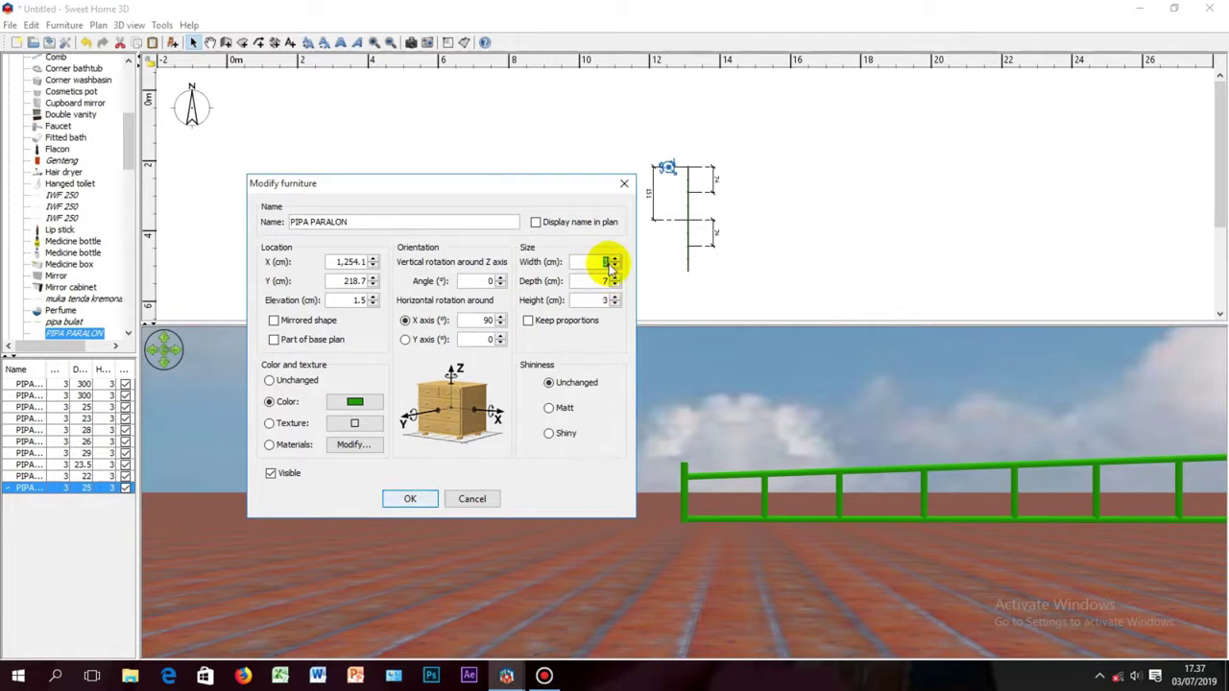
type("2.5")
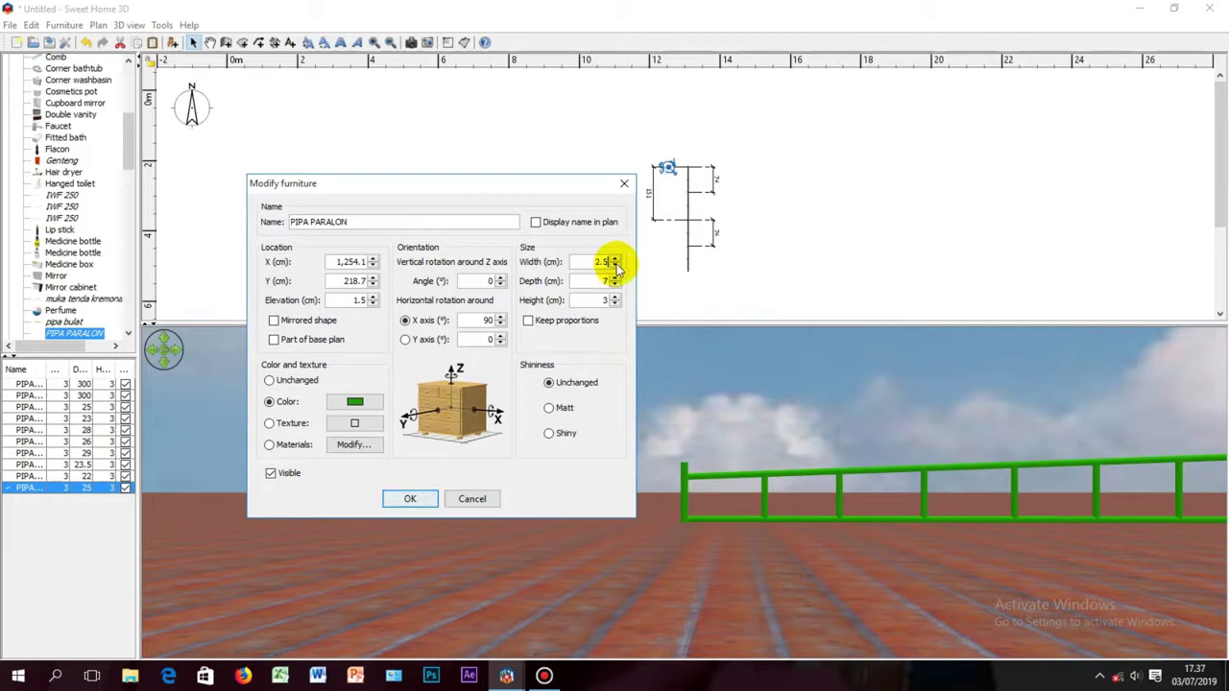
double_click(607, 301)
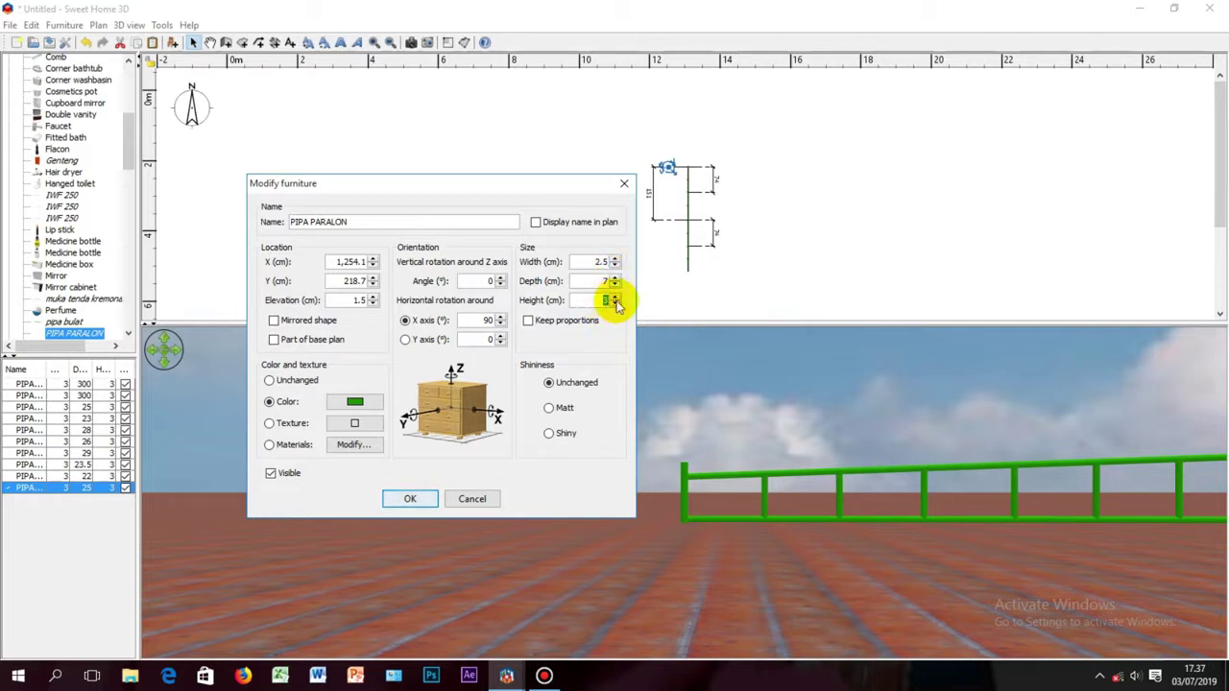
type("2.5")
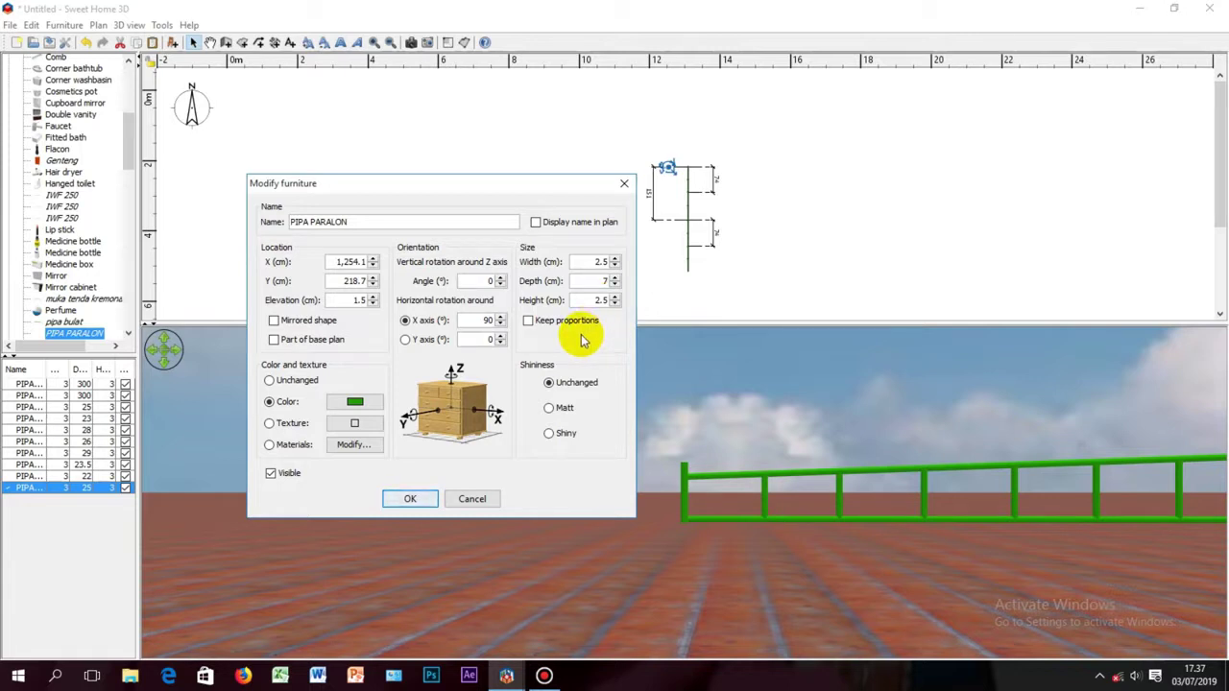
left_click(430, 500)
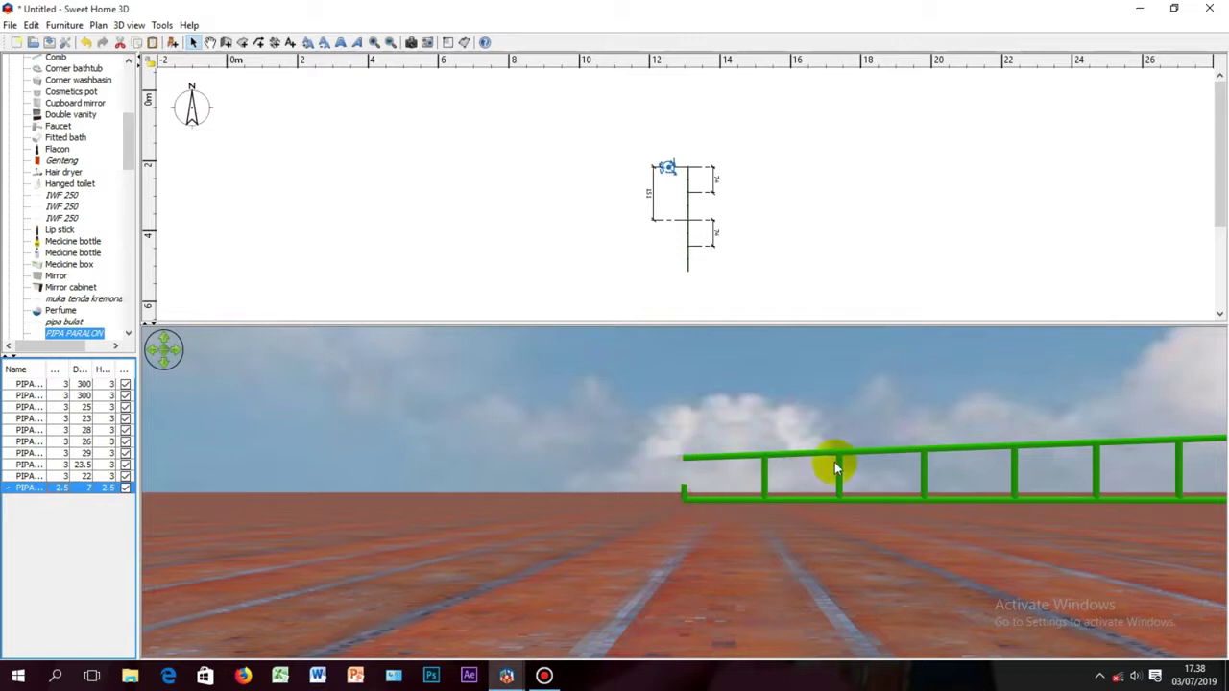
Group the two 300 cm pipes and their seven uprights, leaving out the short 7 cm pipe
left_click(96, 385)
left_click(98, 396, "shift")
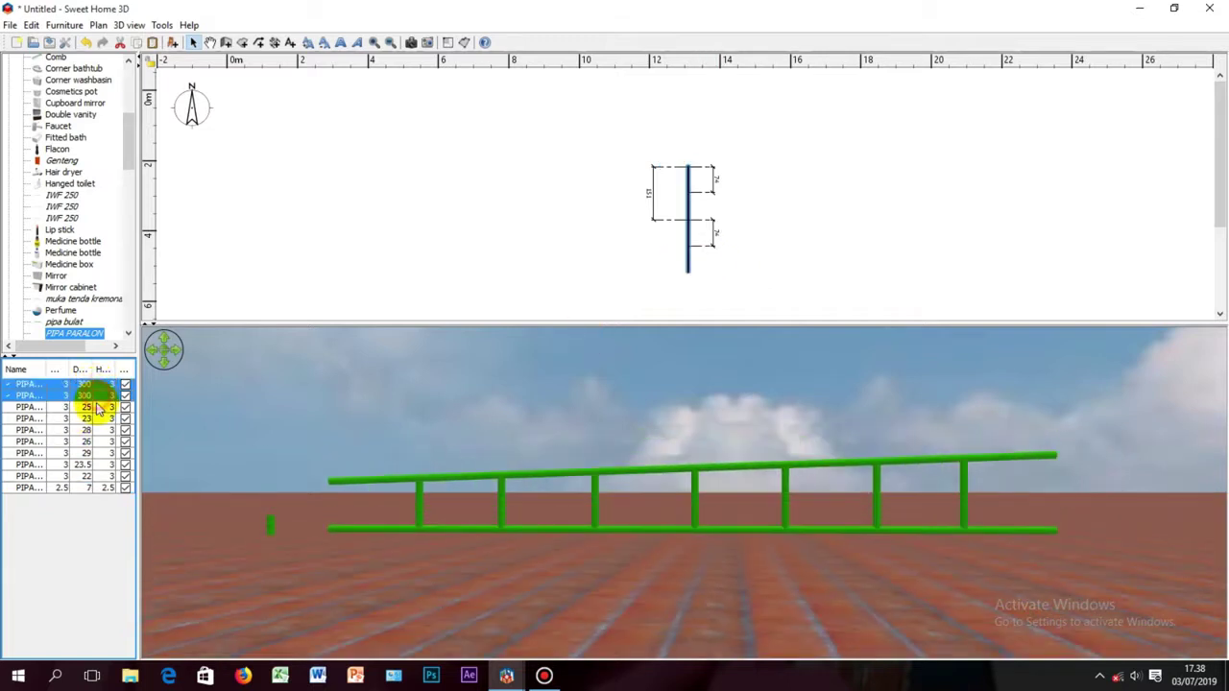
left_click(97, 408, "shift")
left_click(98, 420, "shift")
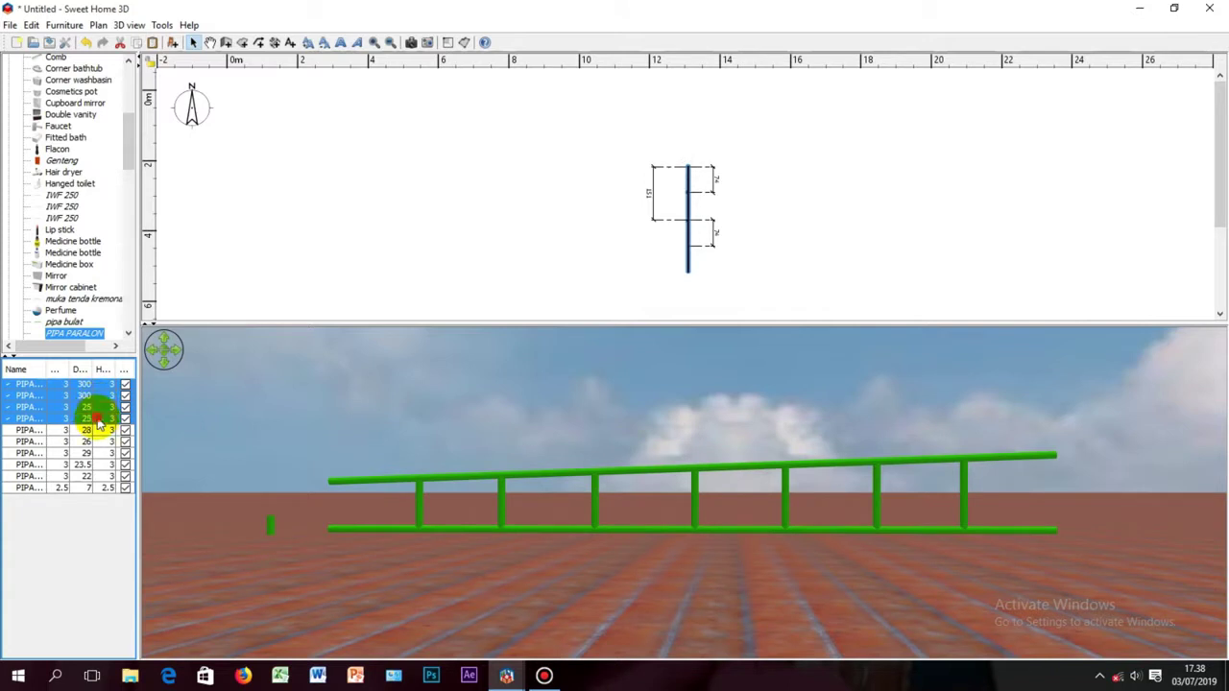
left_click(99, 431, "shift")
left_click(99, 443, "shift")
left_click(99, 454, "shift")
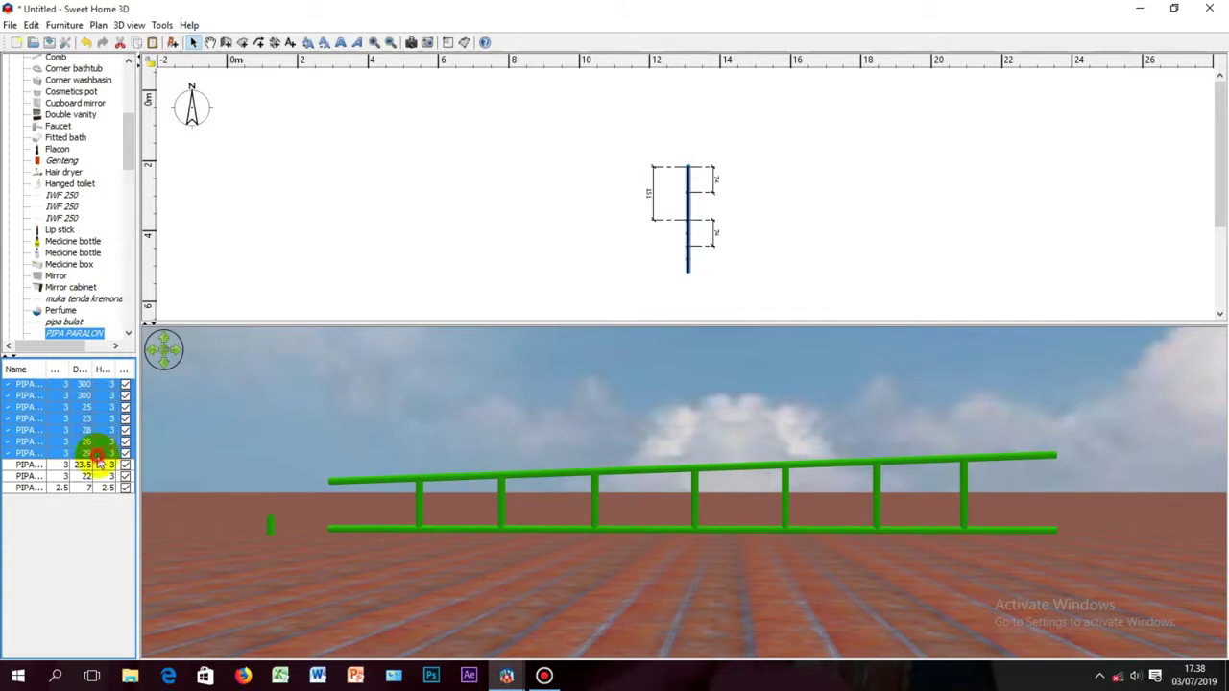
left_click(99, 465, "shift")
left_click(99, 477, "shift")
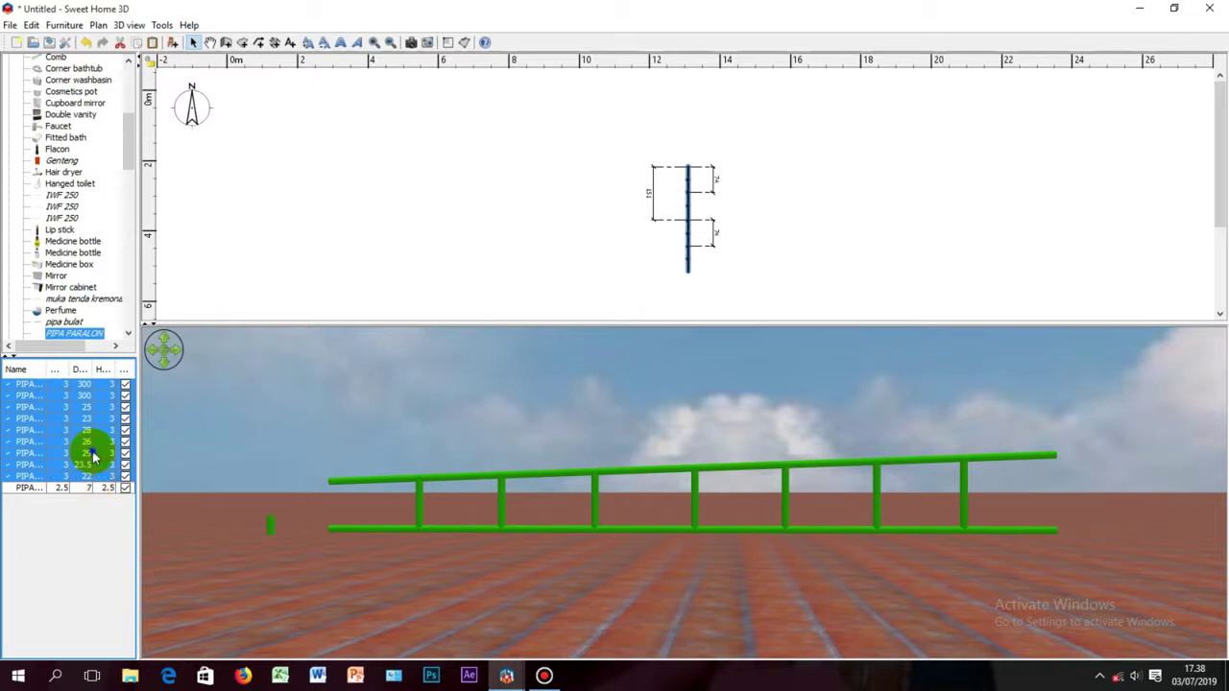
right_click(93, 454)
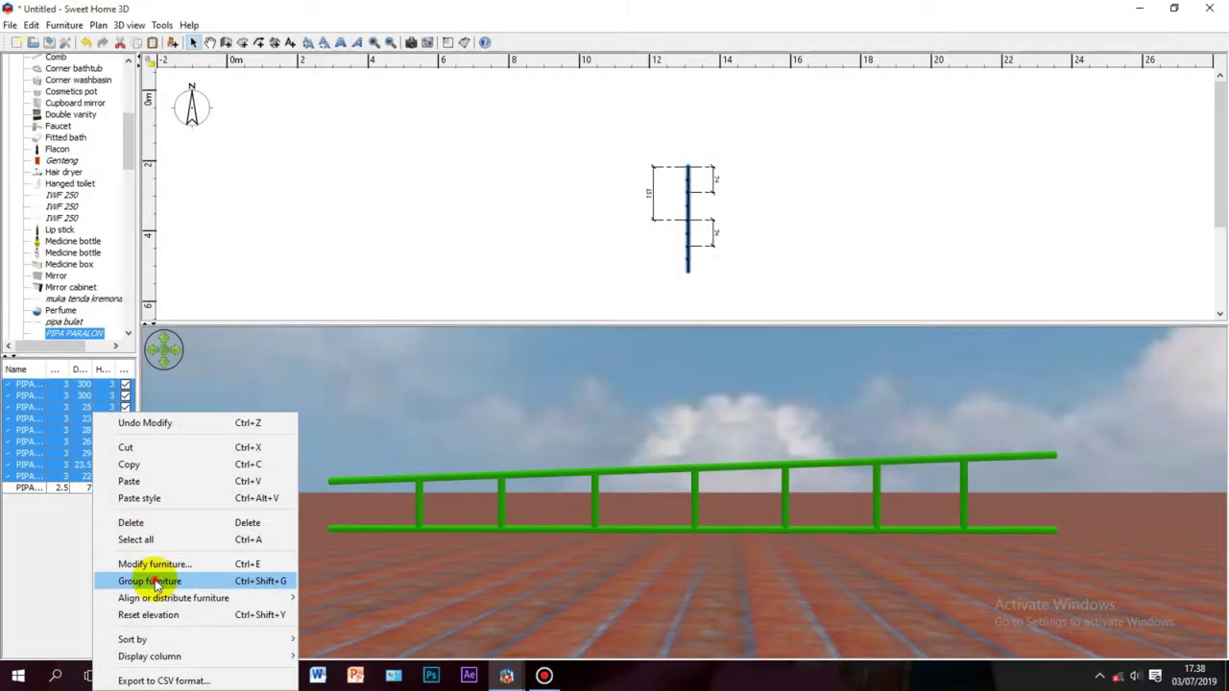
left_click(153, 581)
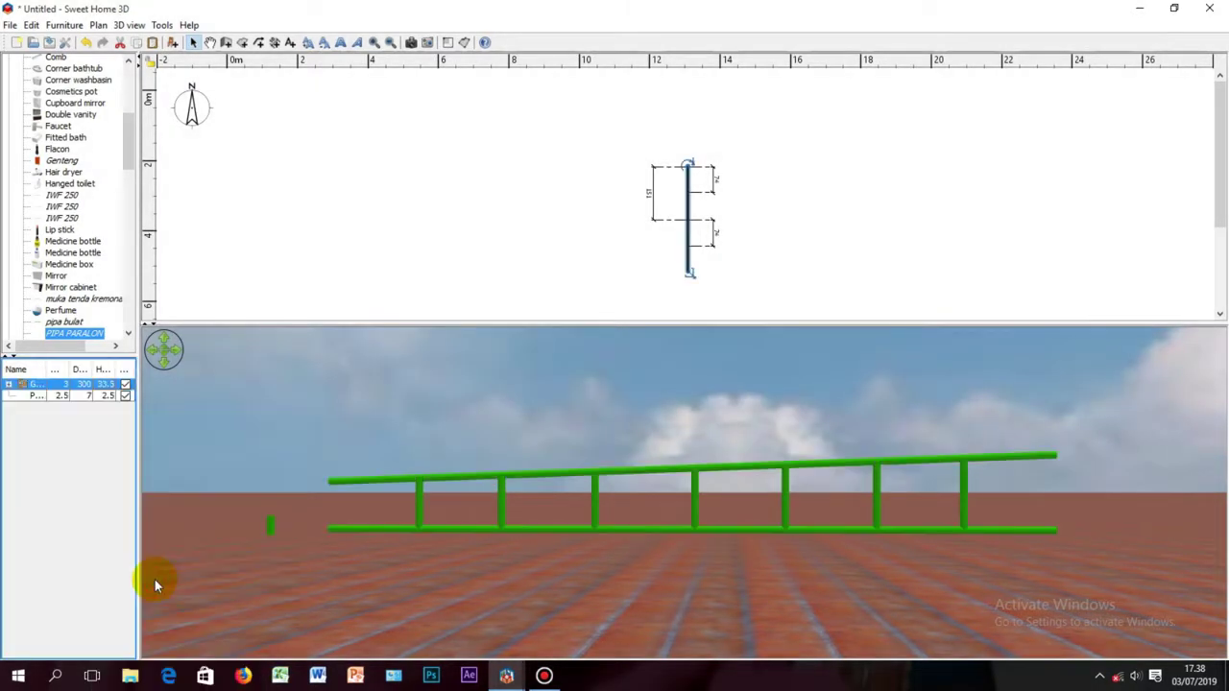
Raise the elevation of the grouped frame so its lower pipe sits just above the top of the short pipe
left_click(84, 397)
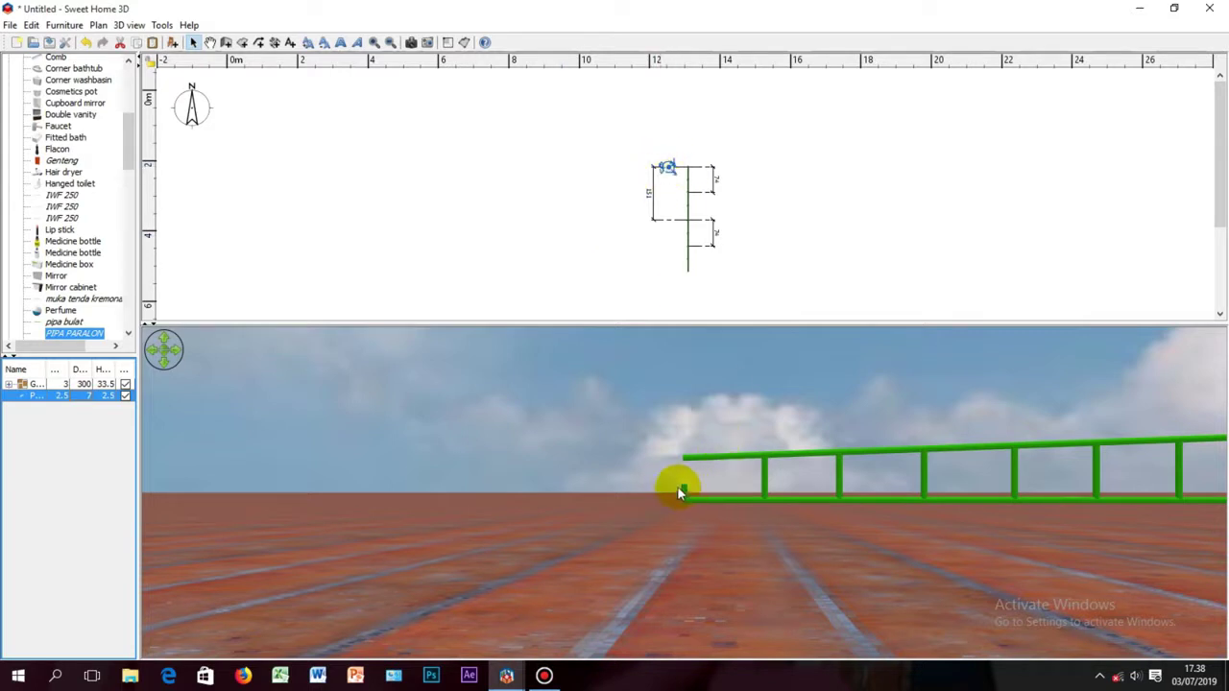
left_click(96, 384)
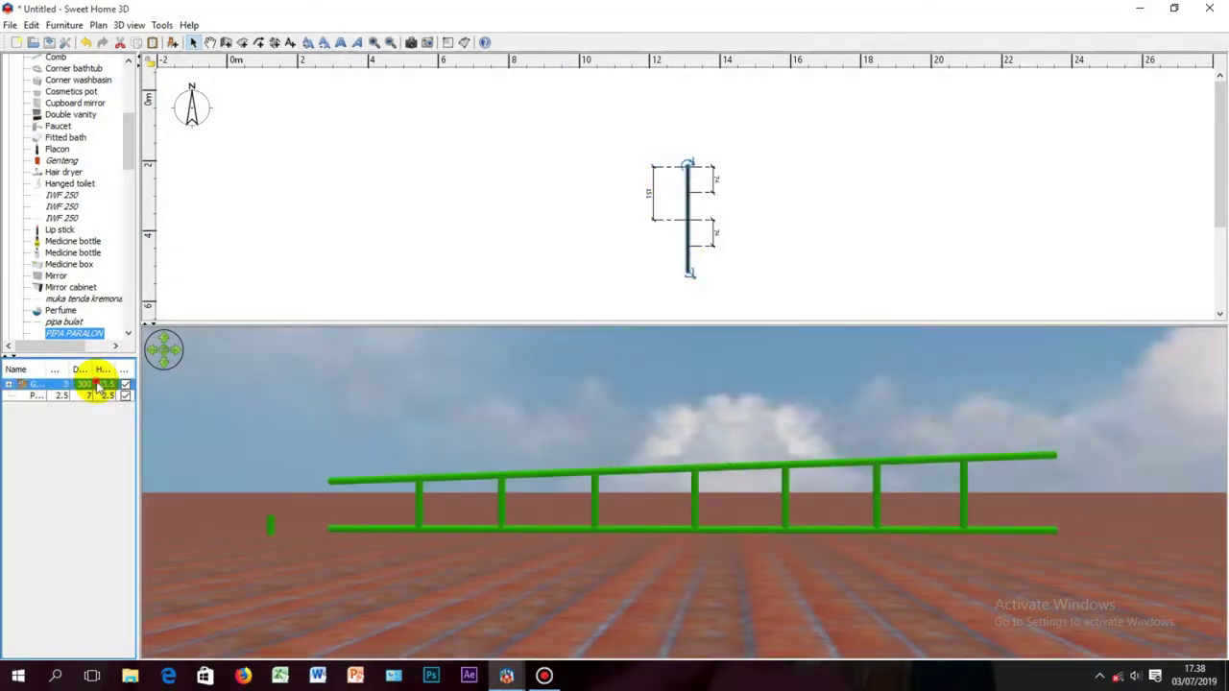
double_click(96, 384)
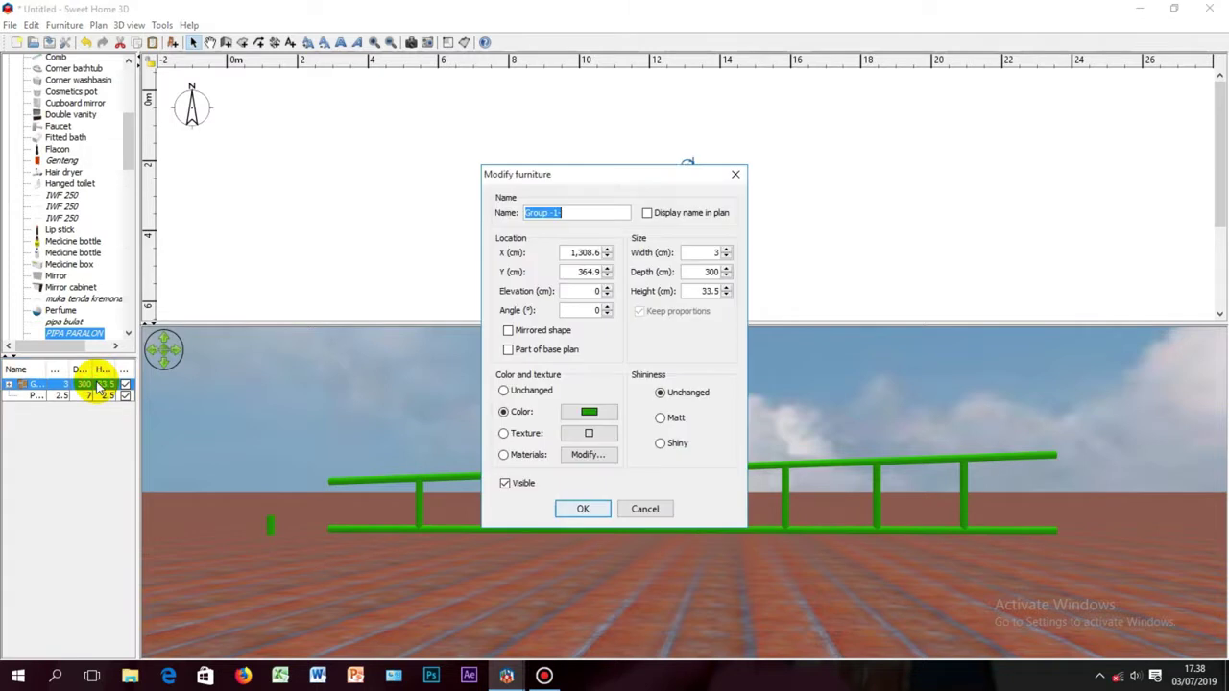
left_click(653, 179)
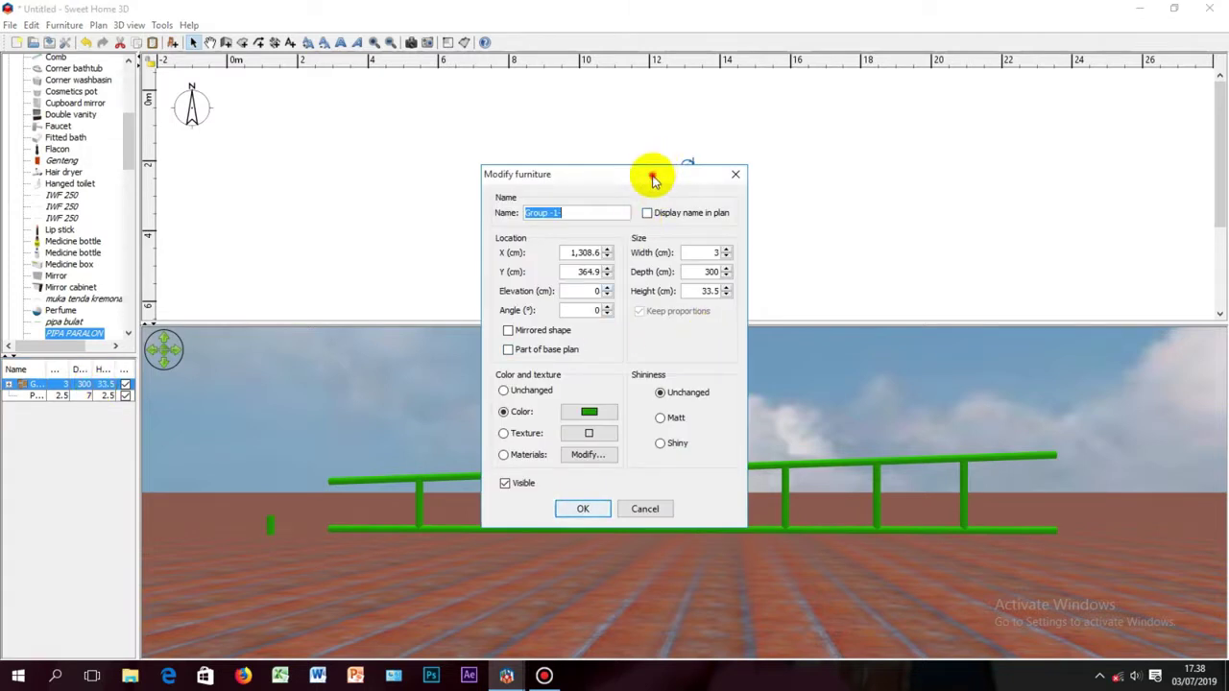
left_click_drag(653, 178, 510, 180)
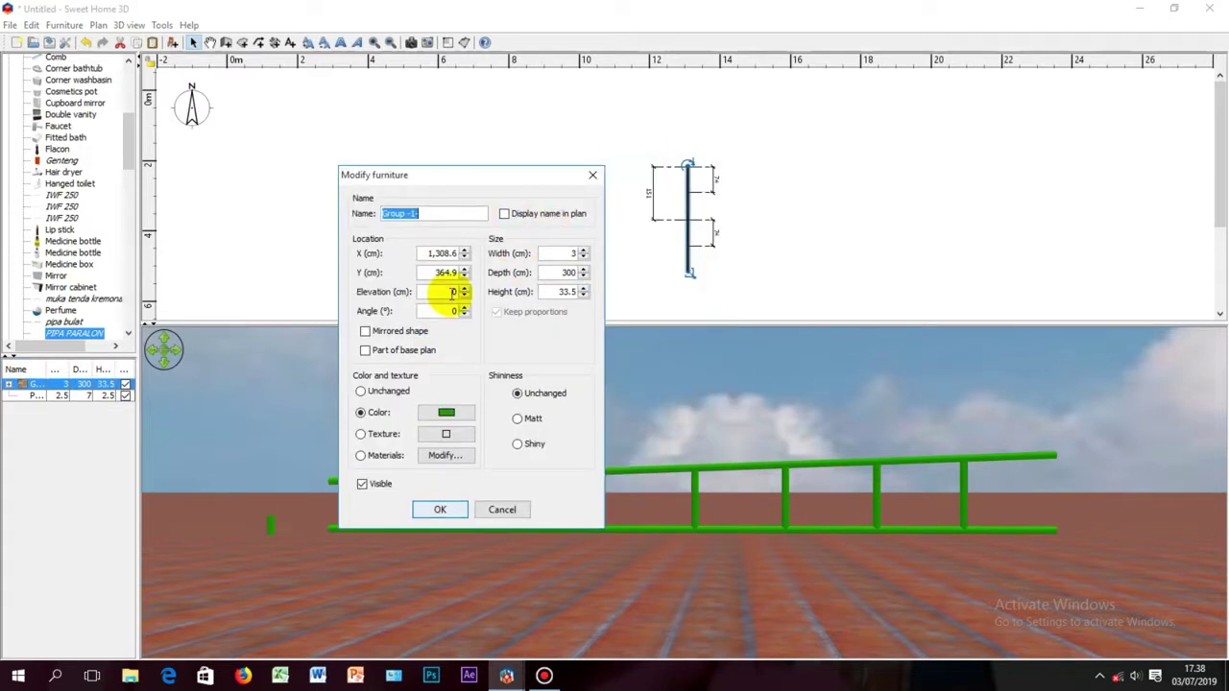
left_click(451, 292)
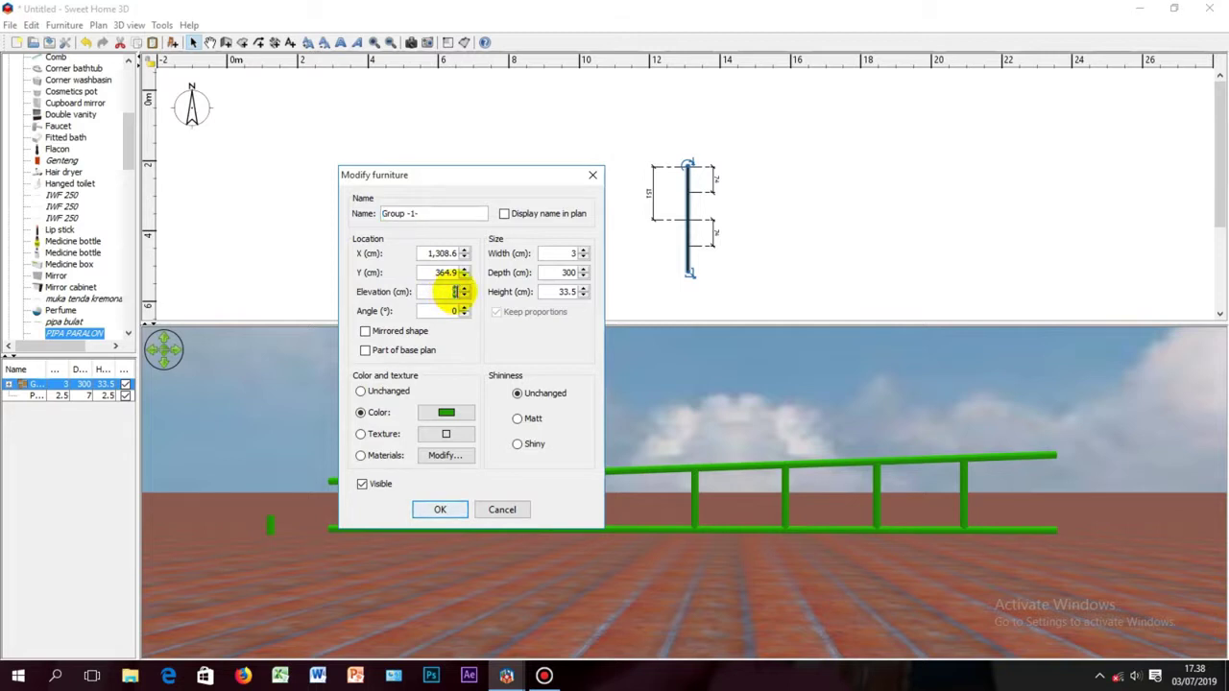
left_click(439, 510)
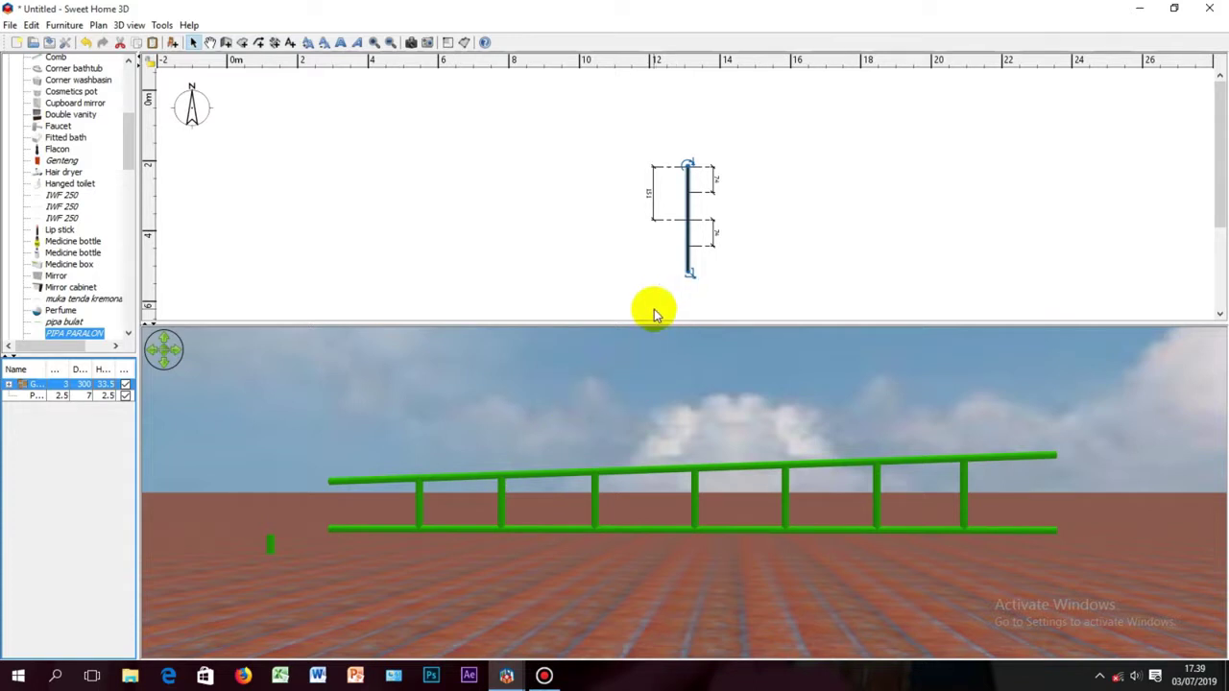
Move the short 7 cm pipe east until it sits directly under the frame's northern end
left_click(81, 398)
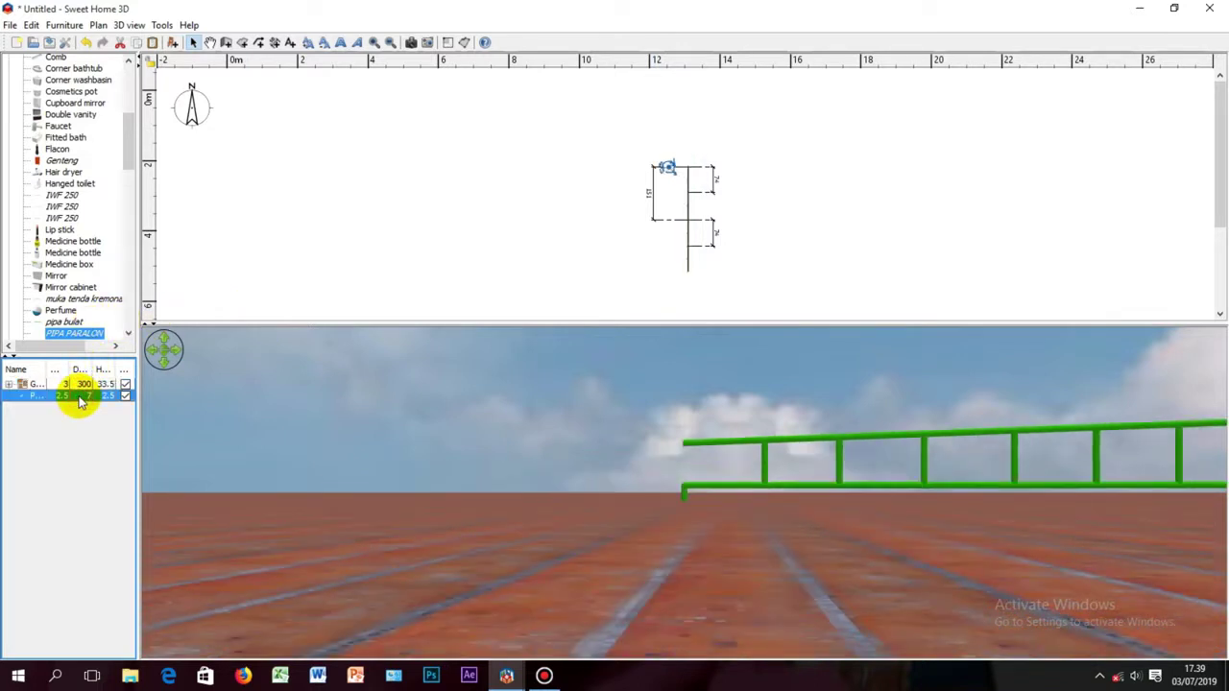
right_click(479, 239)
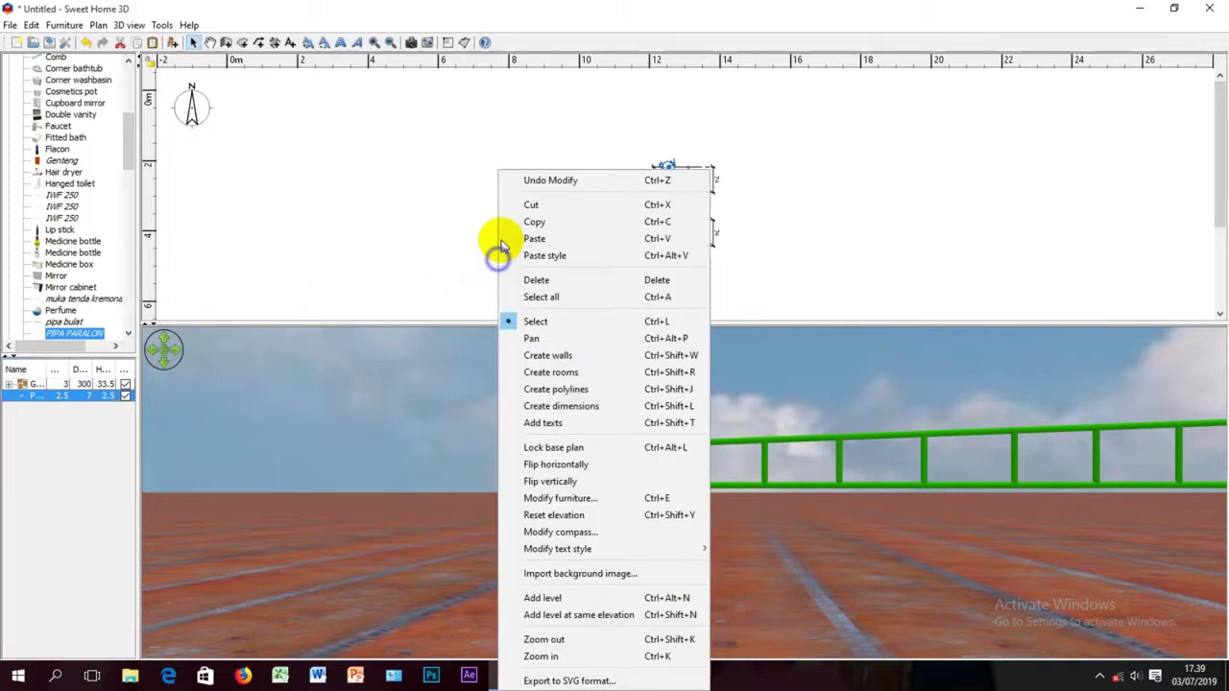
left_click(455, 236)
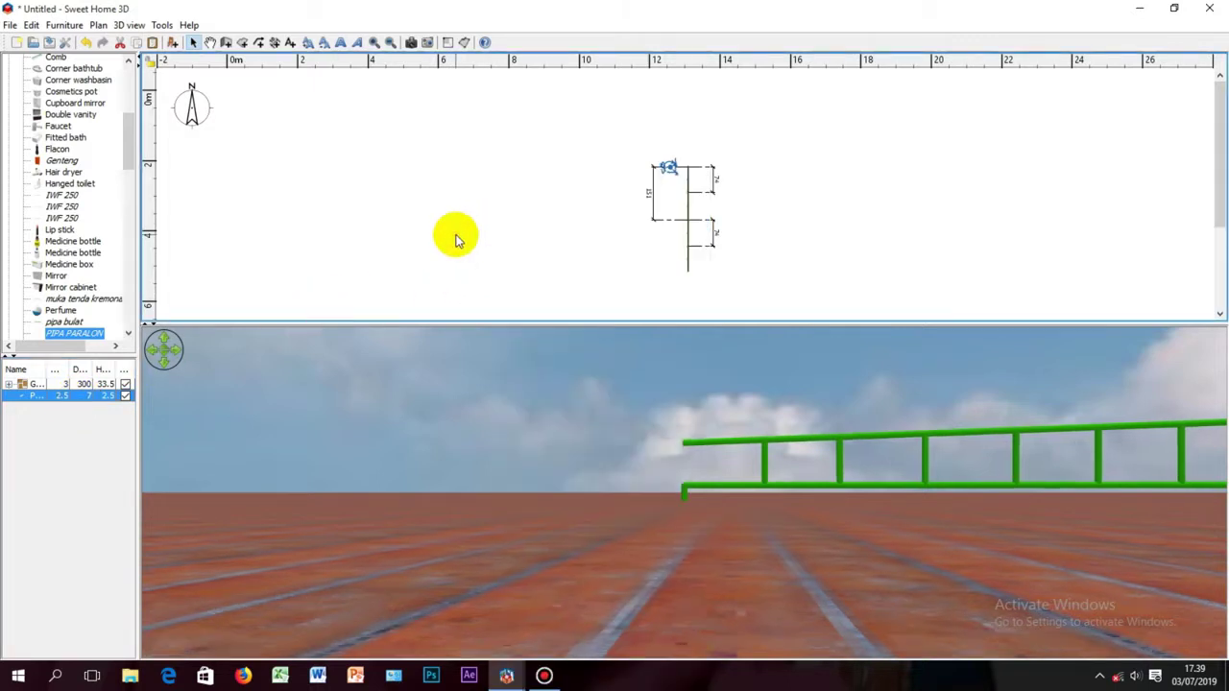
key("Right")
key("Right")
key("Right")
key("Right")
key("Right")
key("Right")
key("Right")
key("Right")
key("Right")
key("Right")
key("Right")
key("Right")
key("Right")
key("Right")
key("Right")
key("Right")
key("Right")
key("Right")
key("Right")
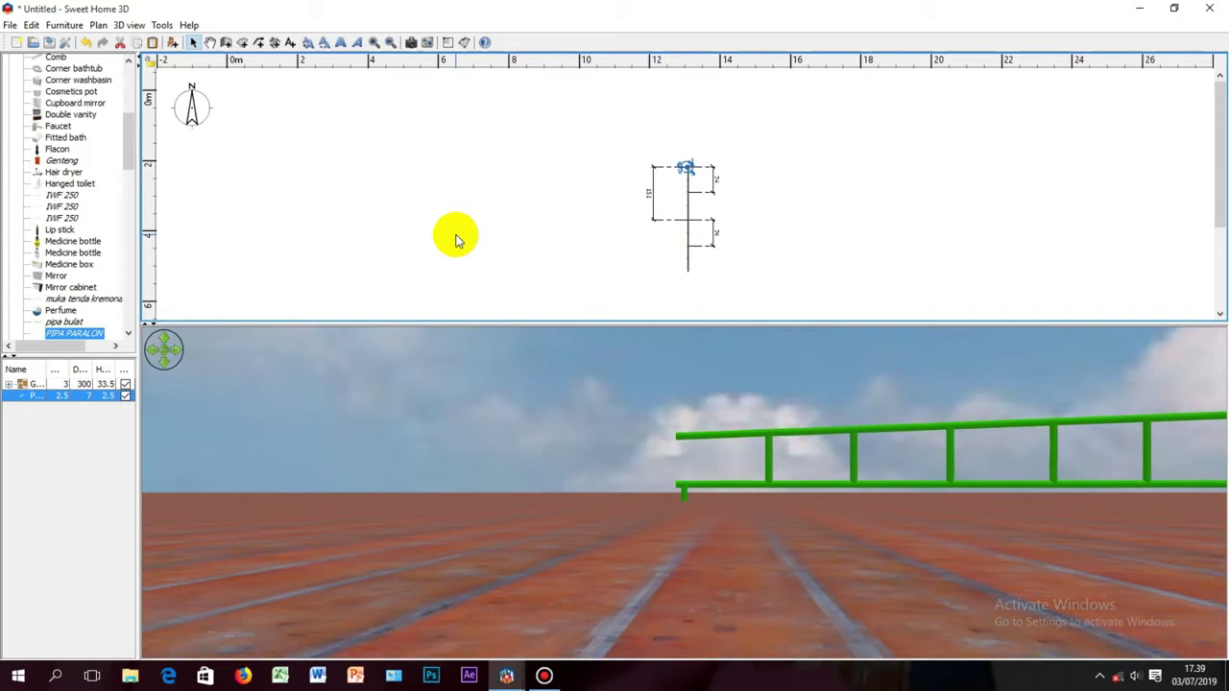
key("Right")
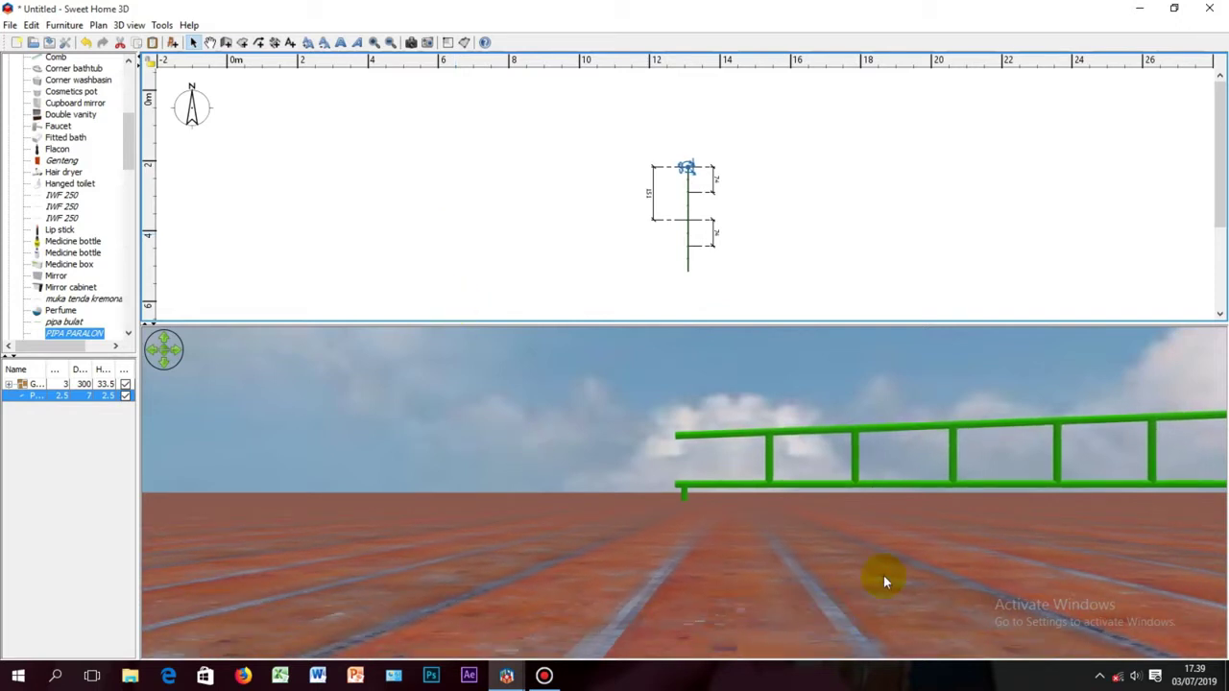
Nudge the short pipe one step north and back south to compare it with the frame's end
left_click_drag(885, 577, 719, 522)
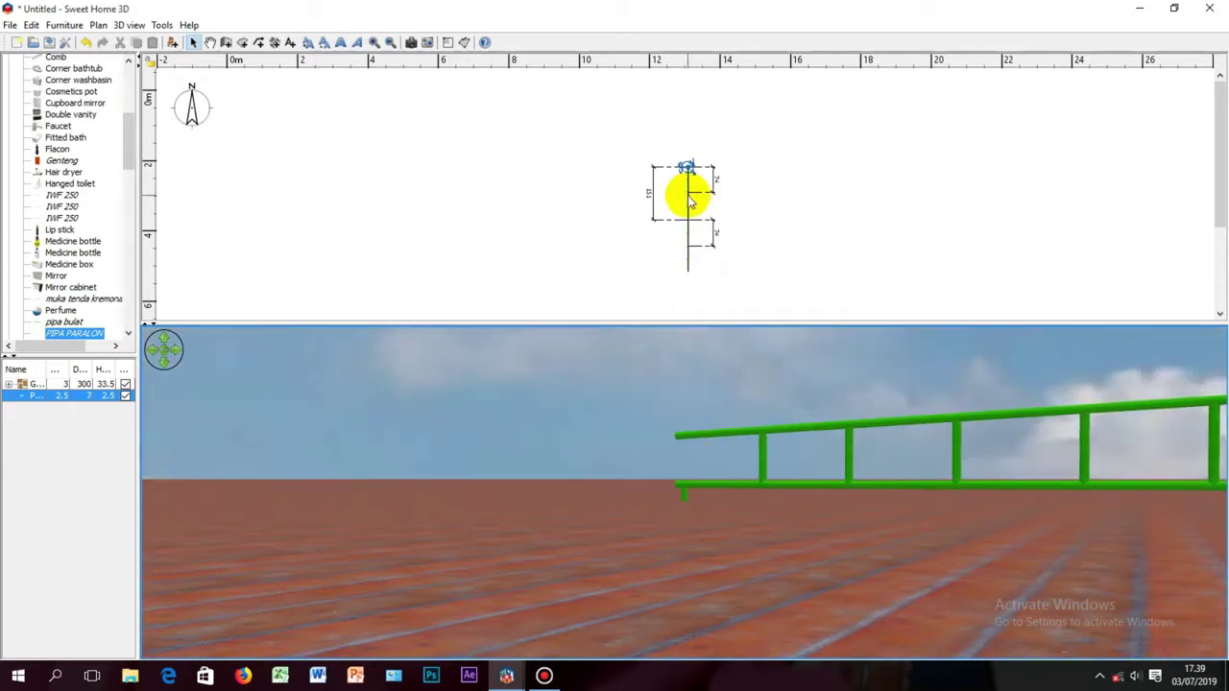
right_click(823, 220)
key("Escape")
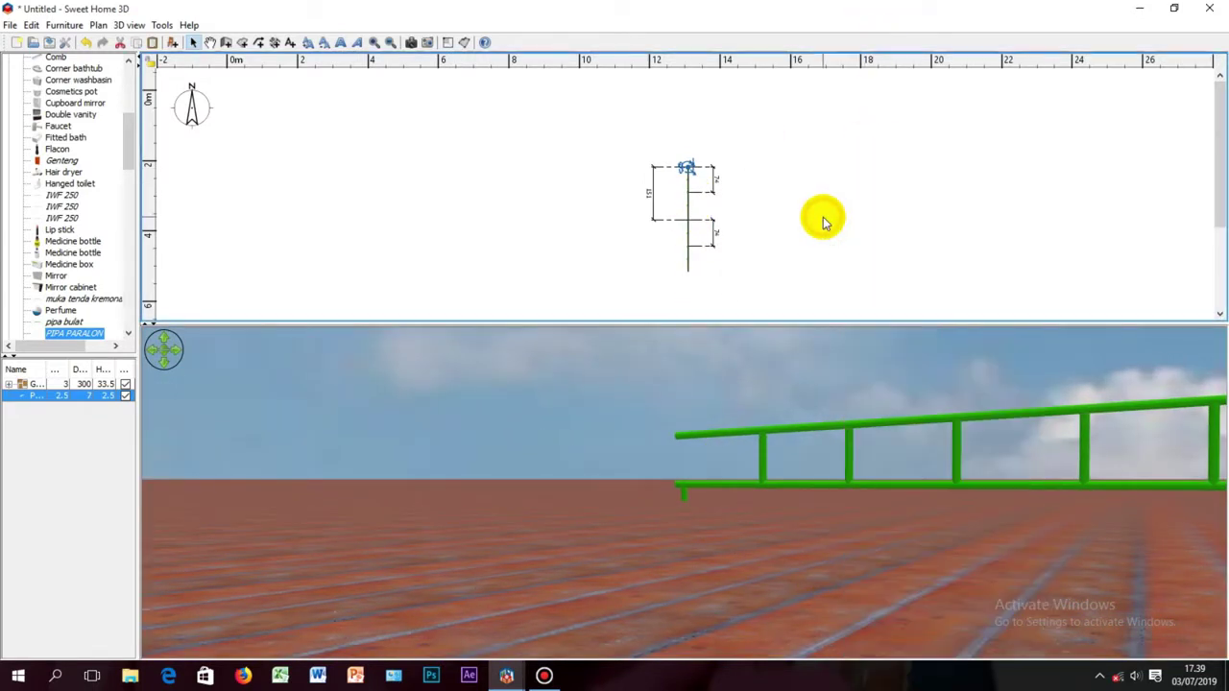
key("Up")
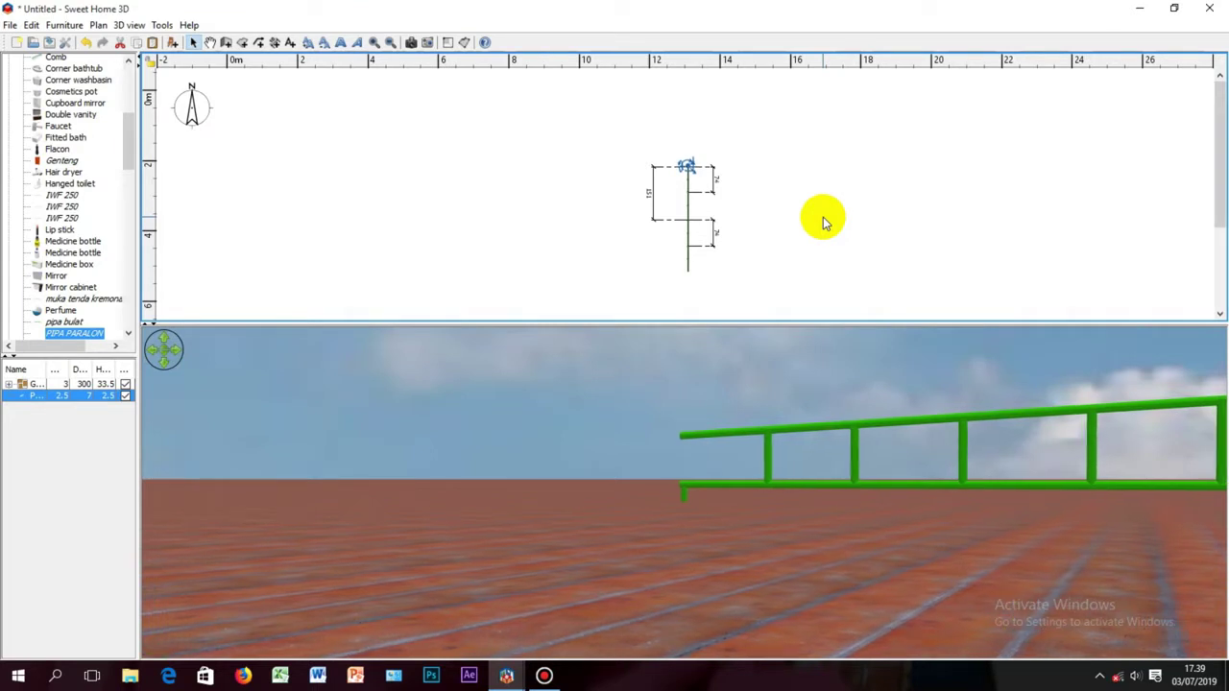
key("Down")
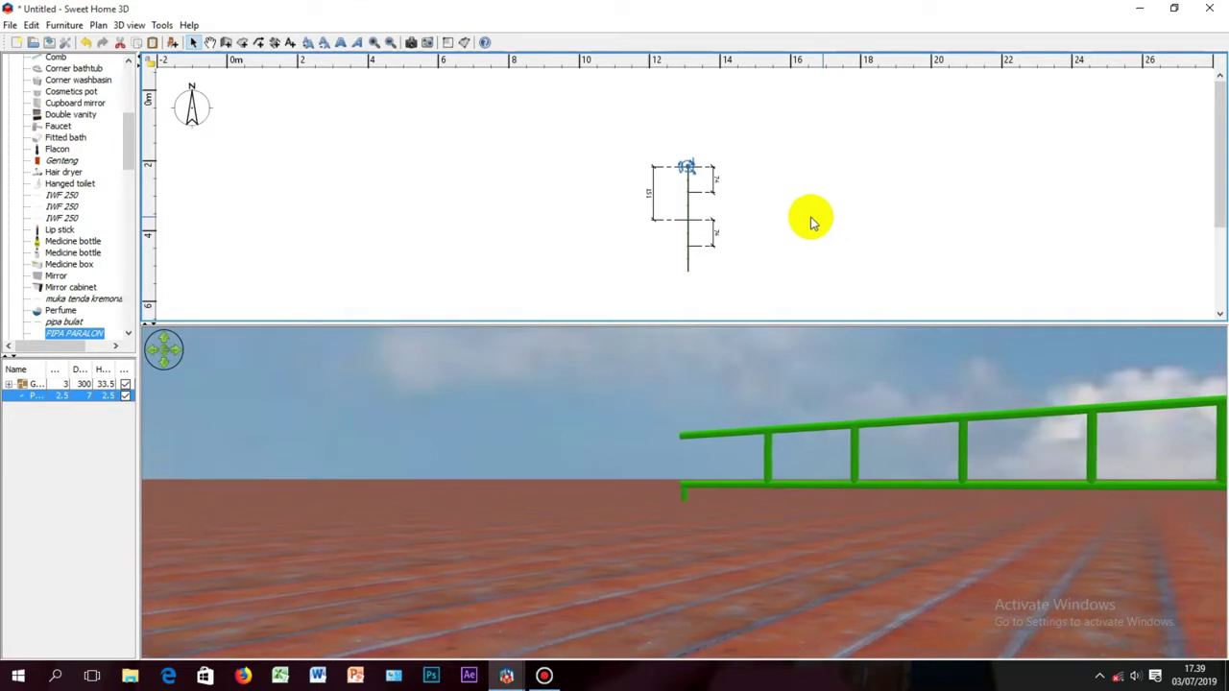
Set the short pipe's Y location to 217.1 cm
left_click_drag(779, 544, 880, 551)
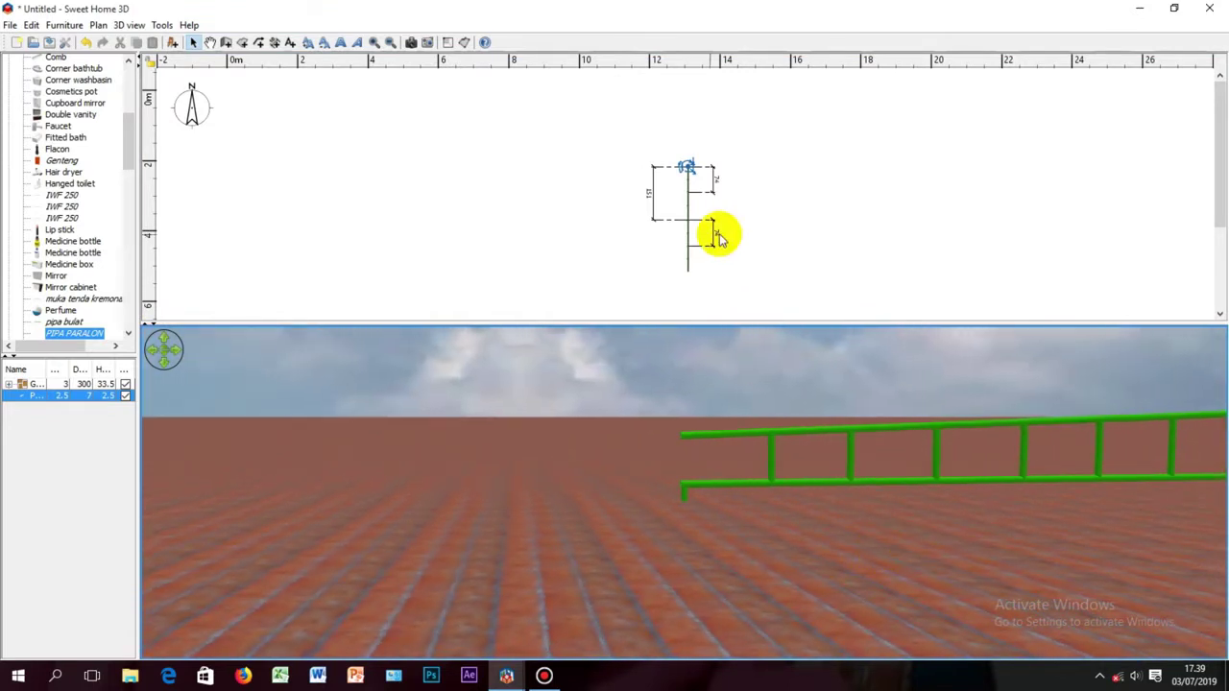
right_click(84, 398)
left_click(134, 452)
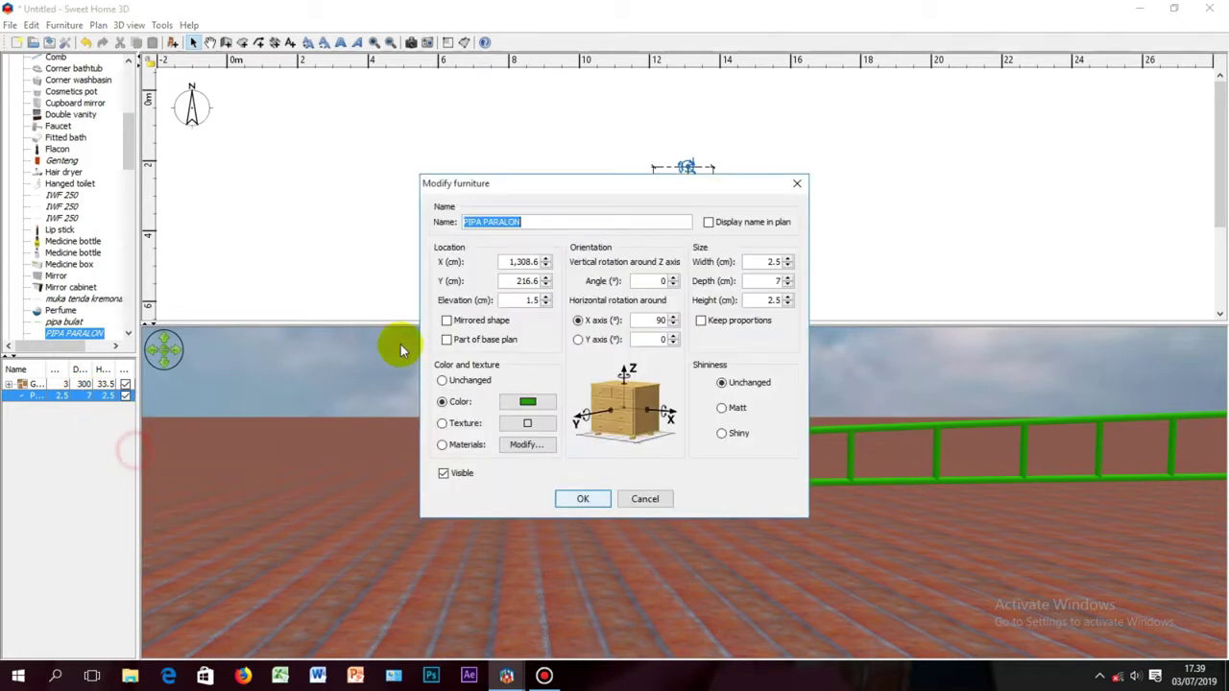
left_click_drag(612, 192, 386, 185)
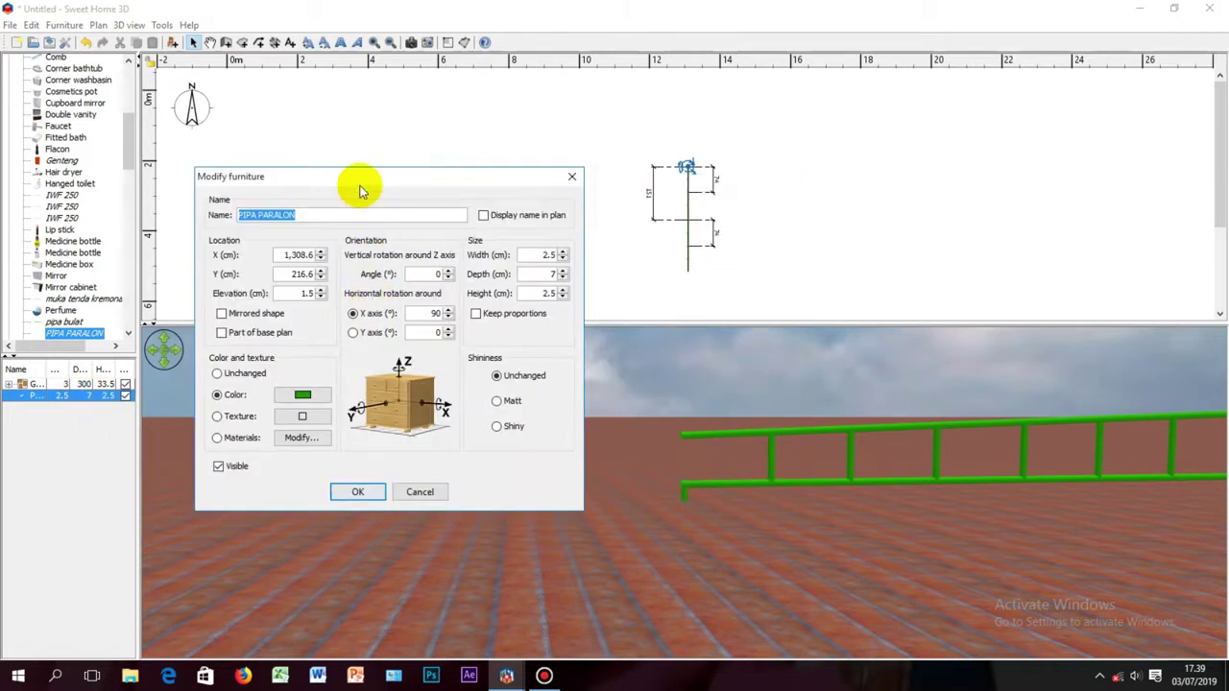
left_click(322, 271)
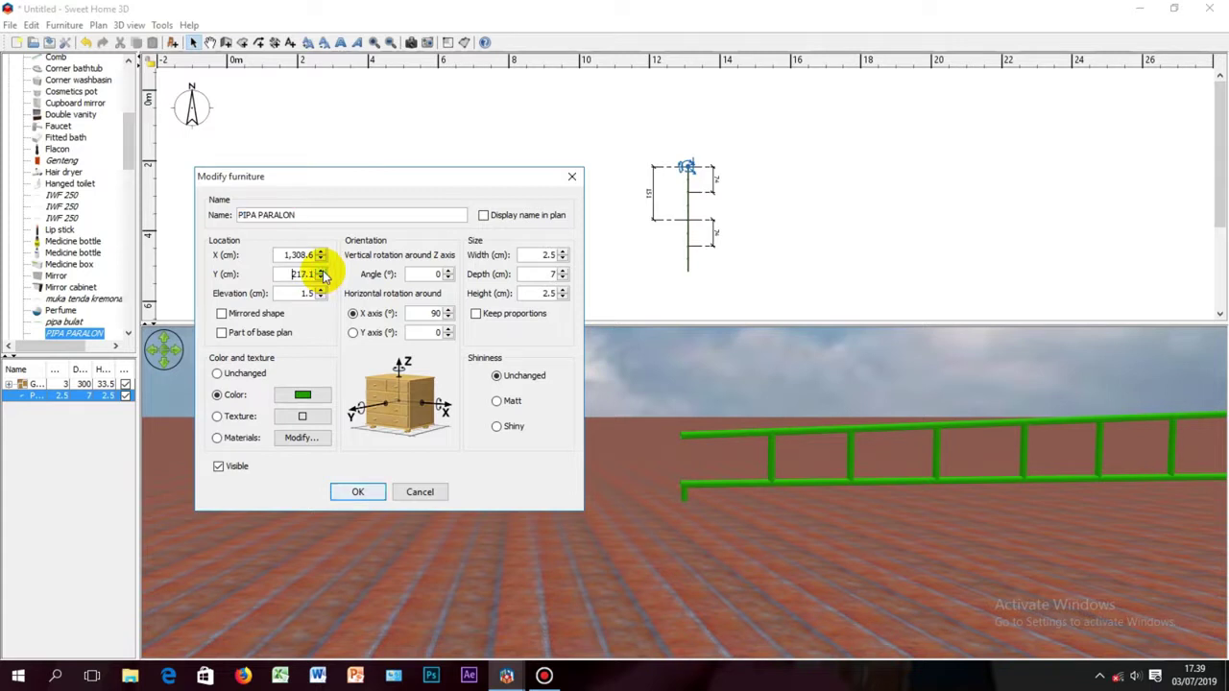
left_click(355, 493)
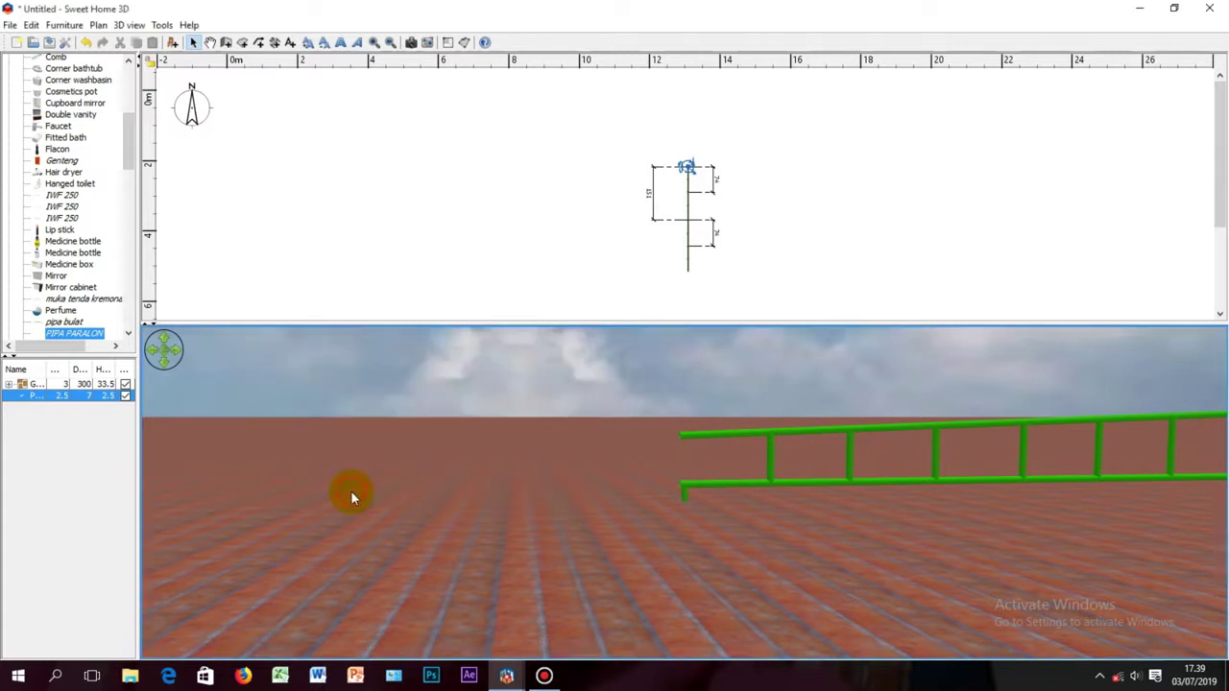
Set the short pipe's Y location to 215.6 cm
double_click(68, 394)
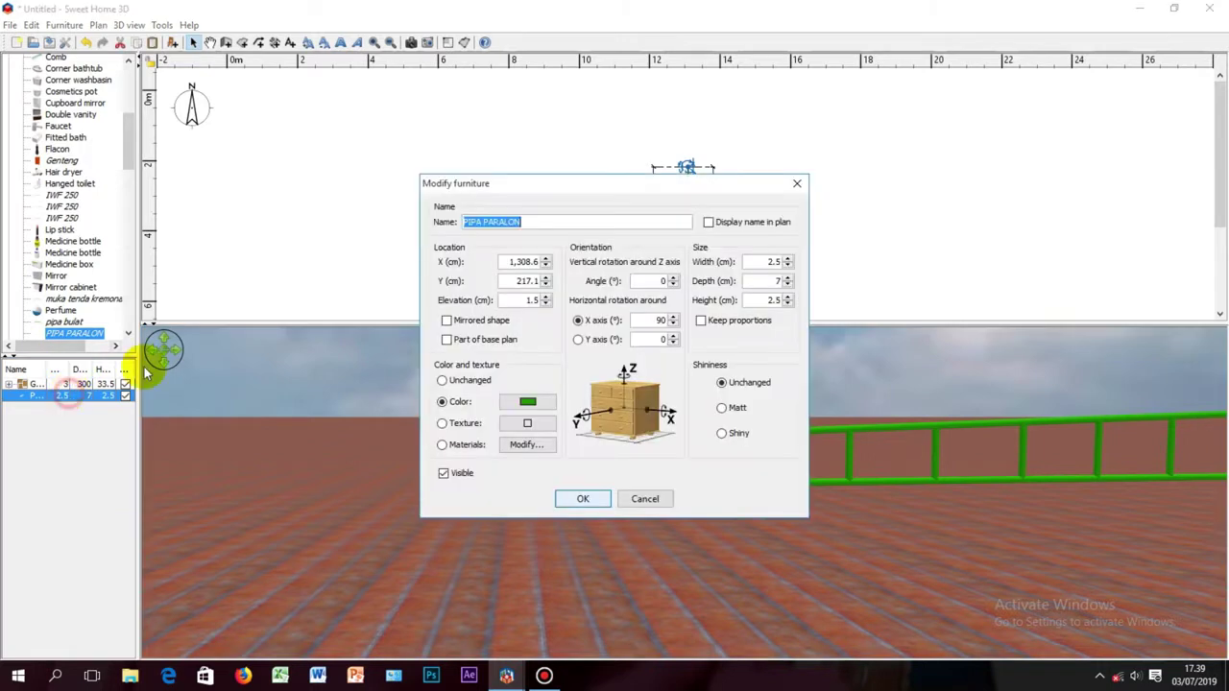
left_click_drag(570, 183, 275, 150)
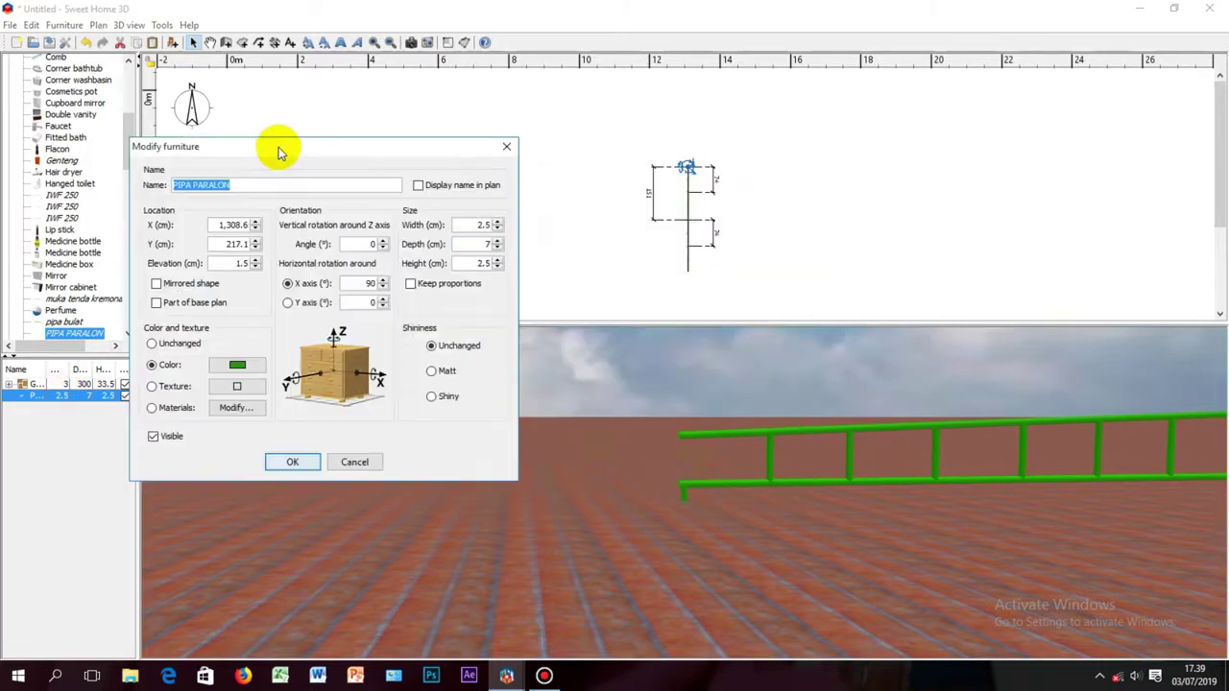
left_click(255, 248)
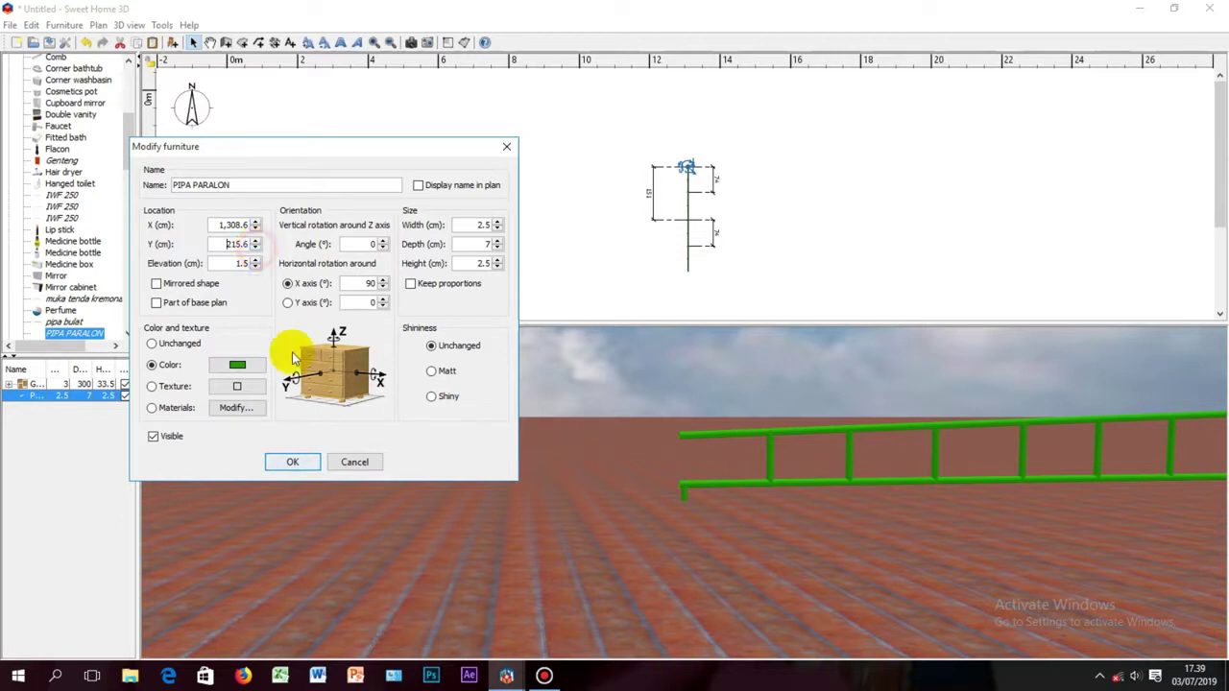
left_click(292, 462)
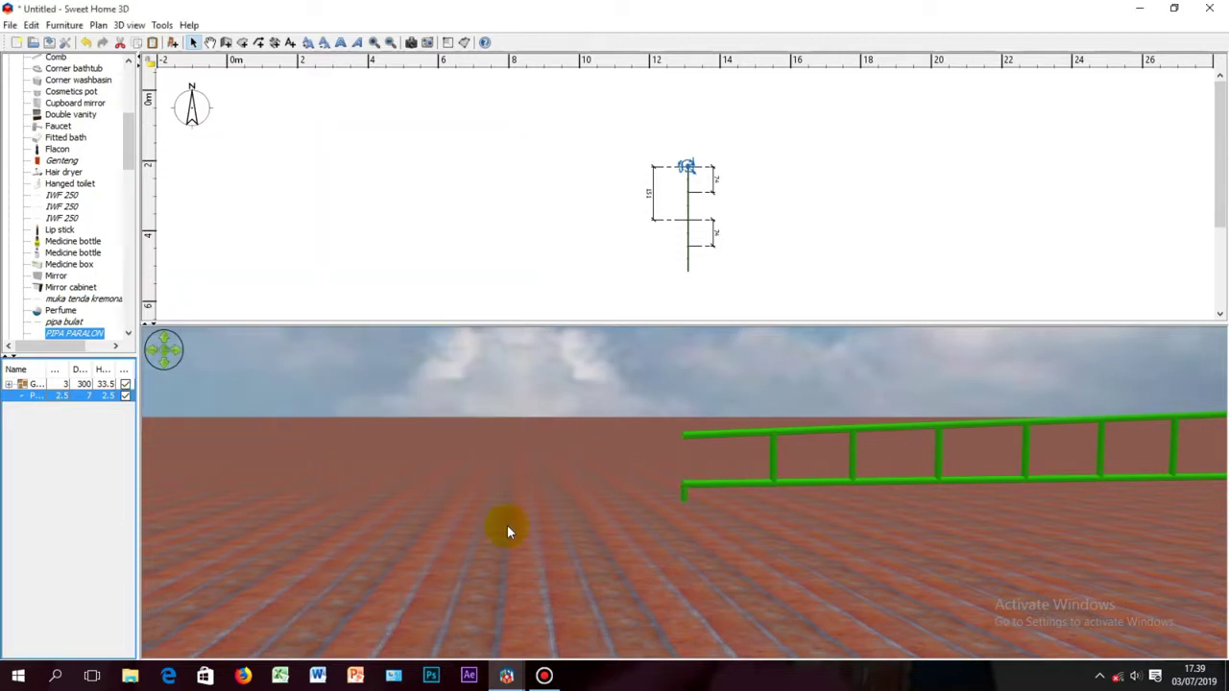
Set the short pipe's Y location to 215.3 cm
left_click_drag(721, 557, 702, 595)
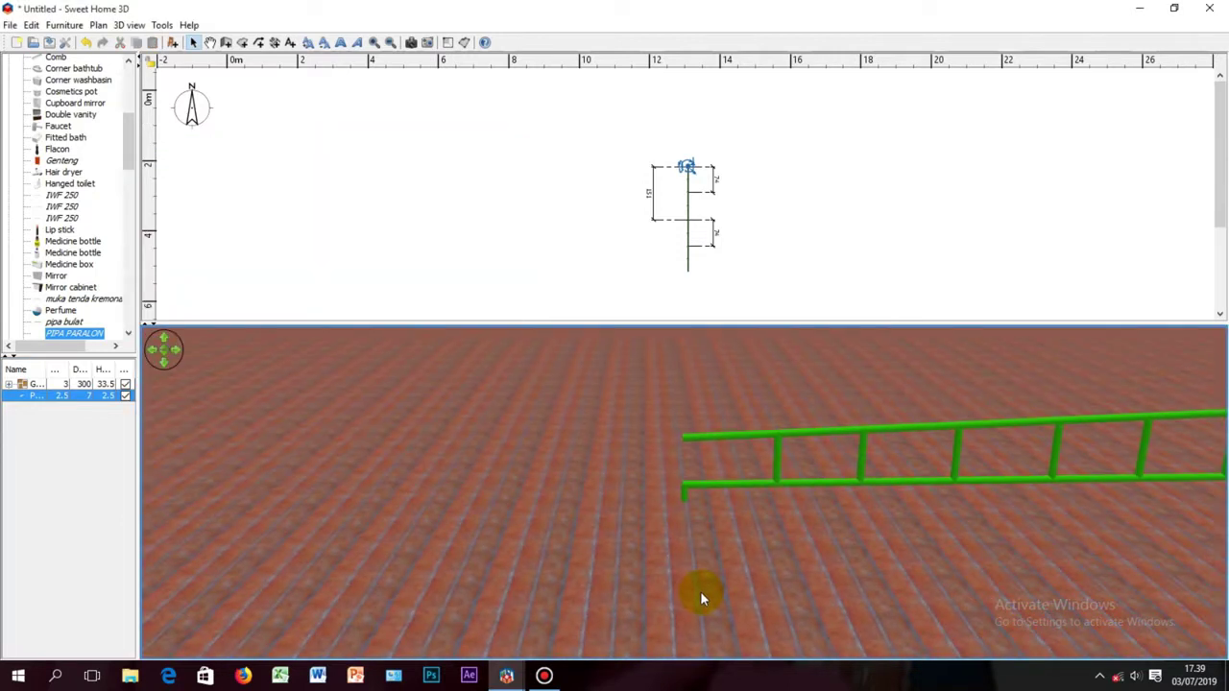
double_click(104, 404)
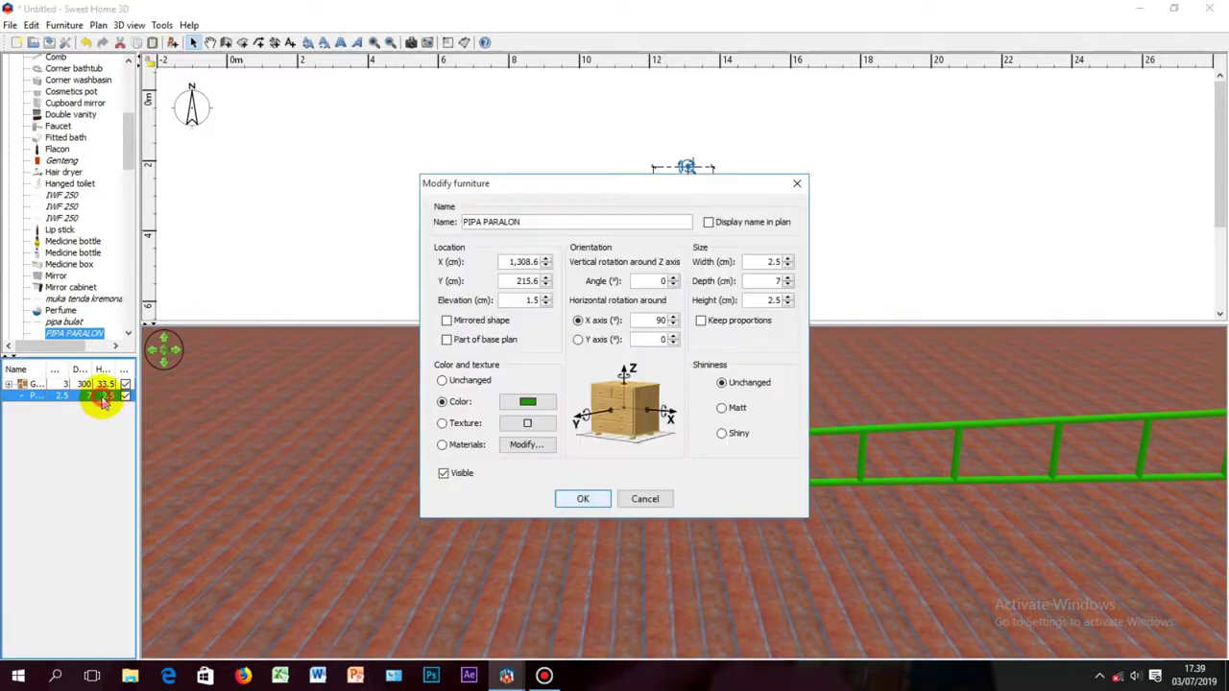
left_click_drag(577, 179, 375, 185)
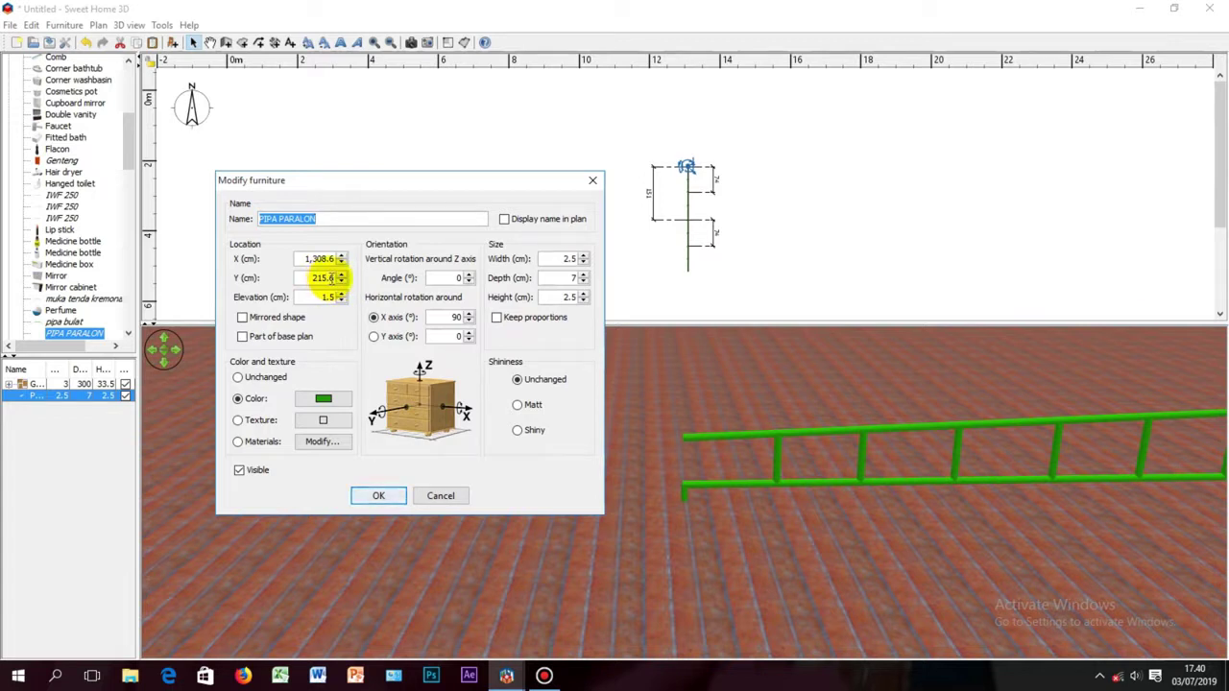
double_click(329, 277)
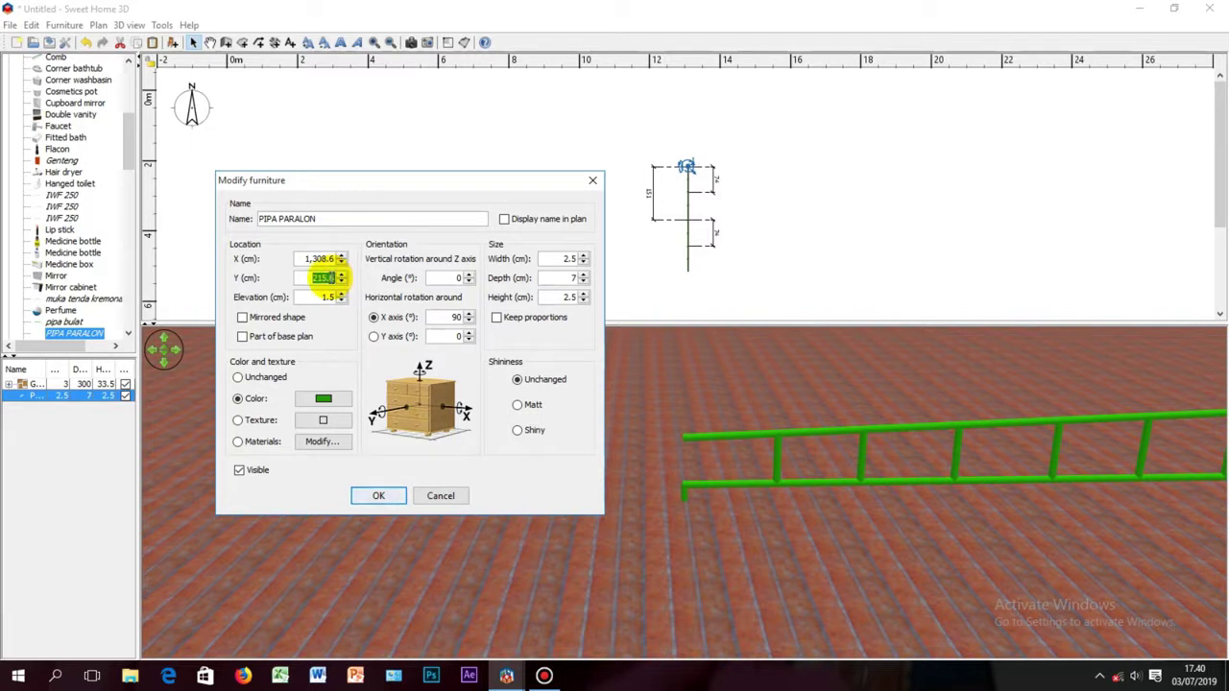
left_click(338, 278)
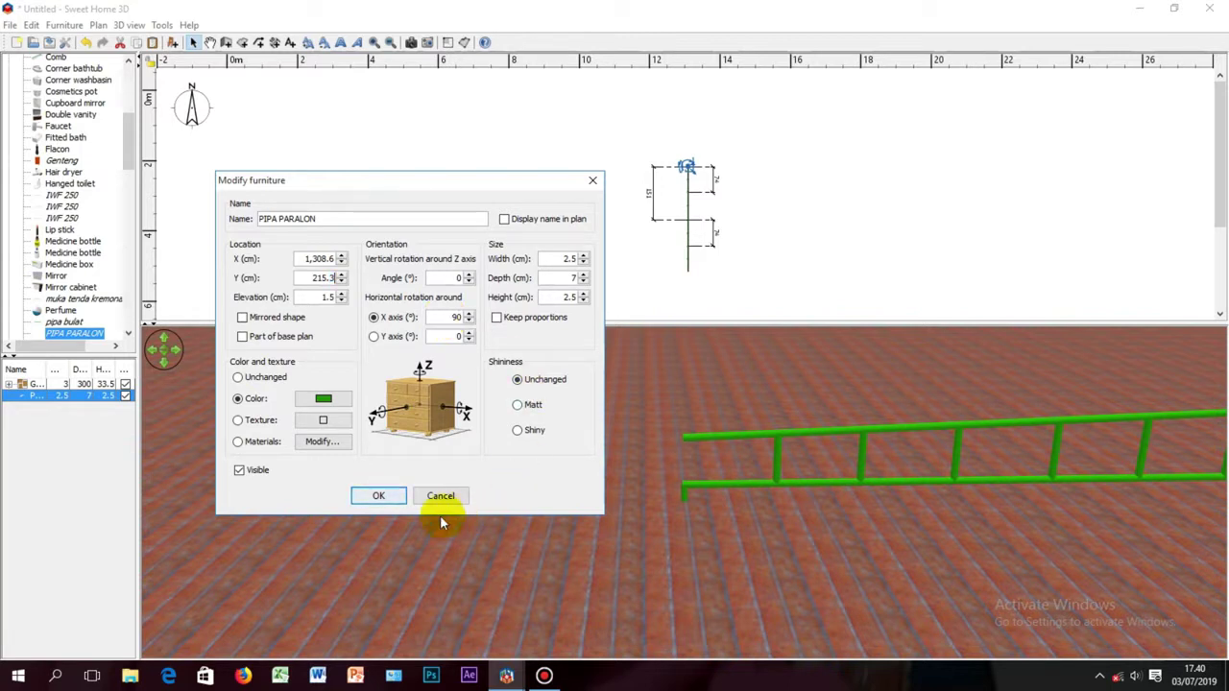
left_click(377, 495)
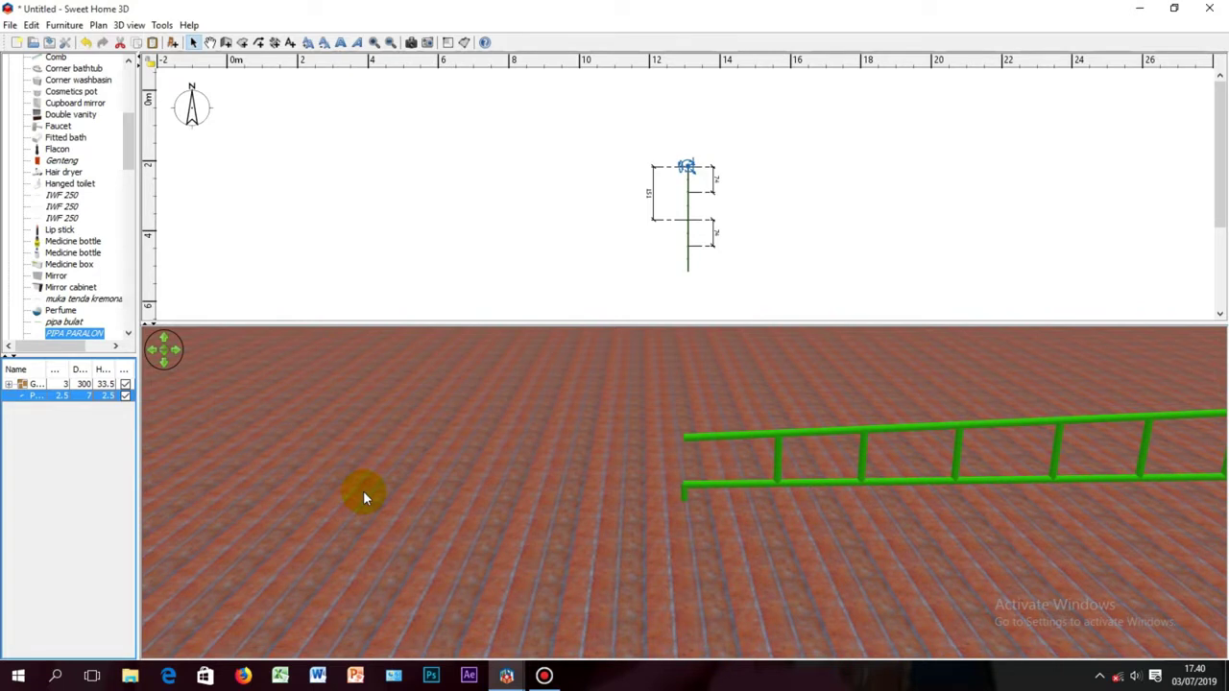
Fine-tune the decimal of the short pipe's Y location so it lines up with the frame's northern end
double_click(97, 397)
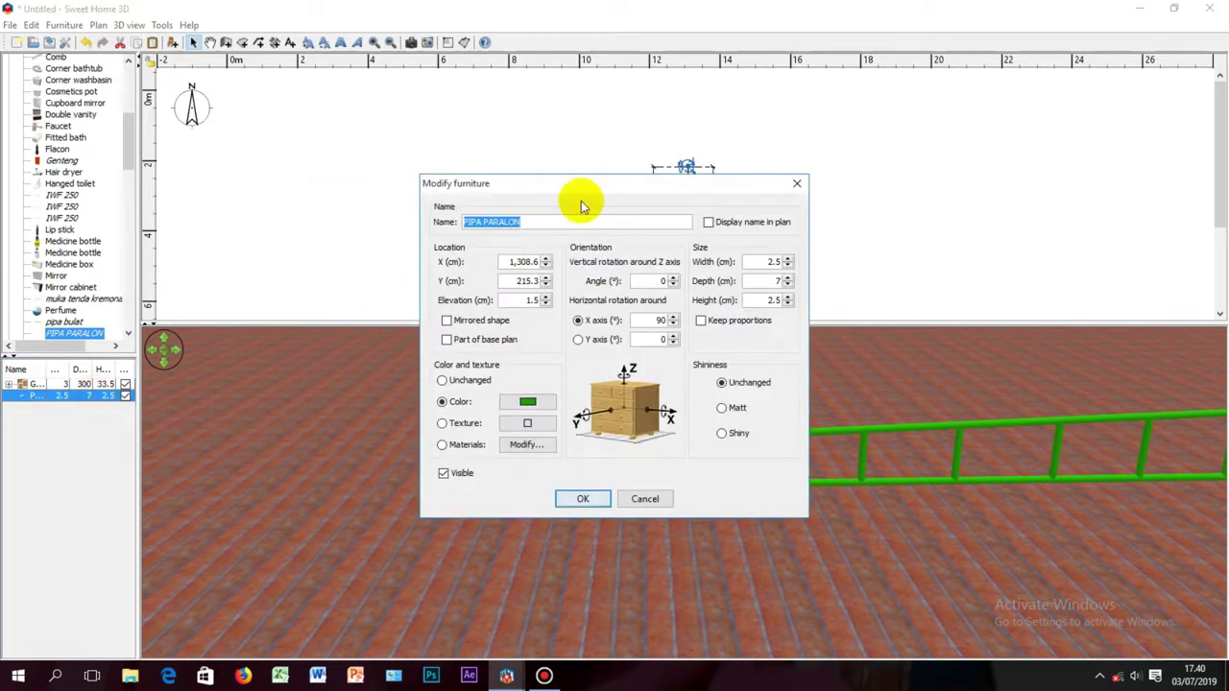
left_click_drag(591, 185, 343, 184)
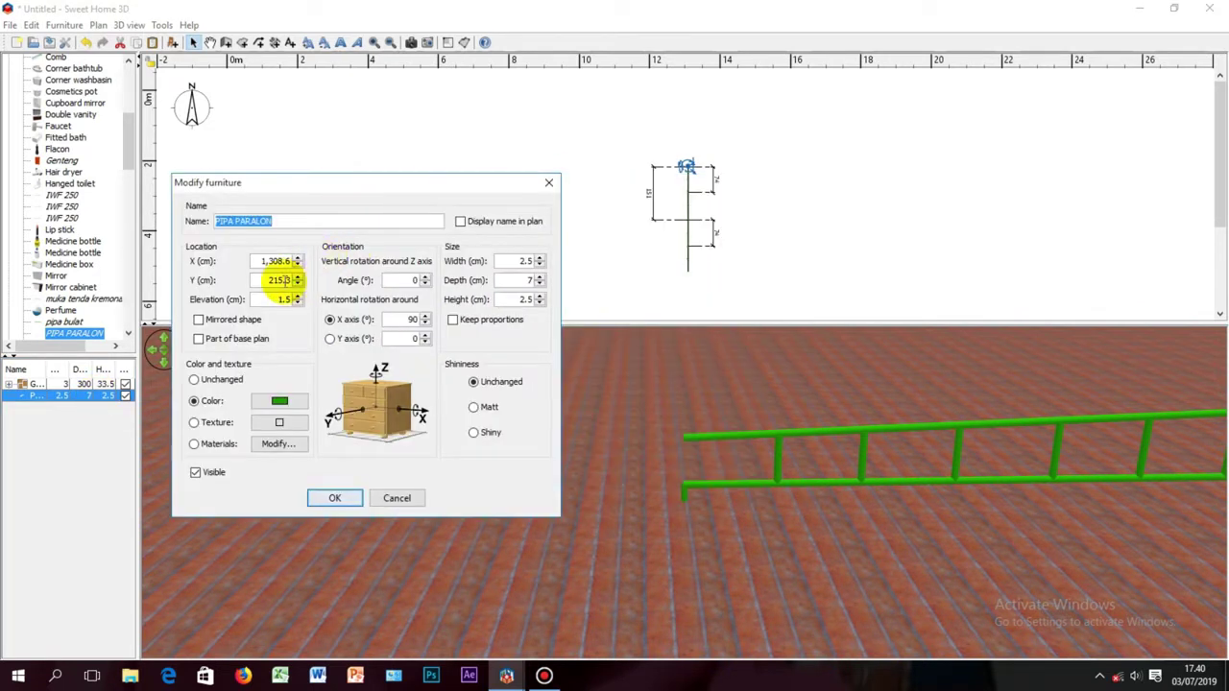
left_click(288, 279)
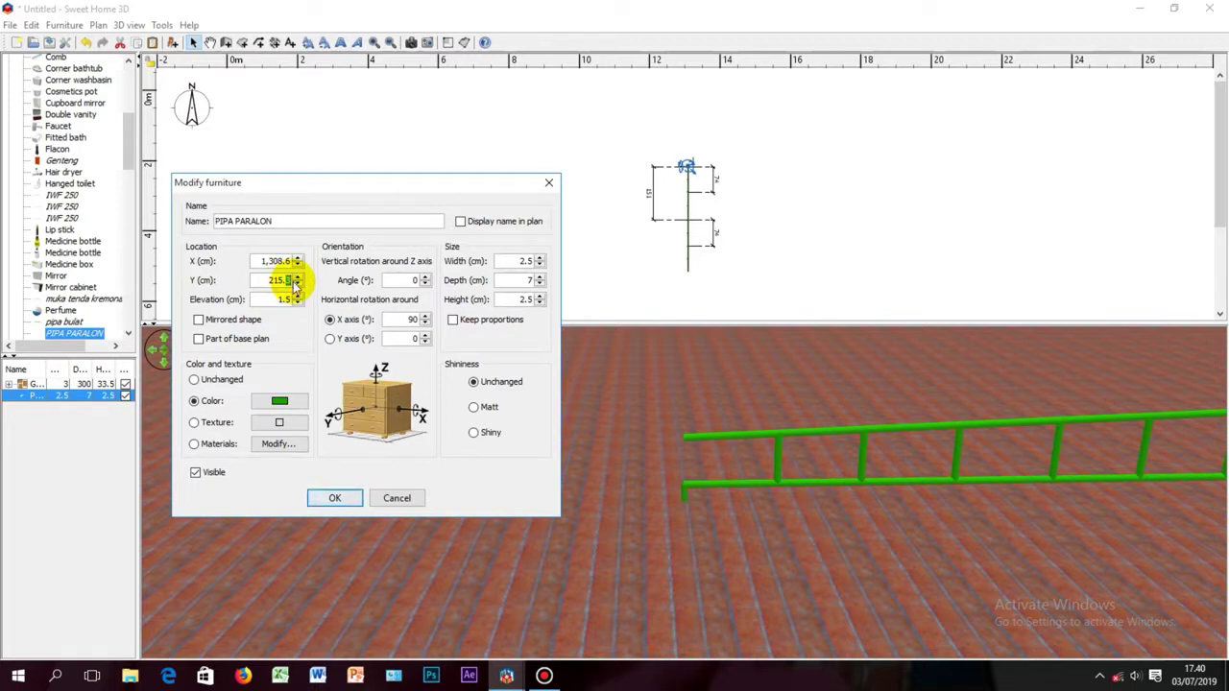
left_click(336, 498)
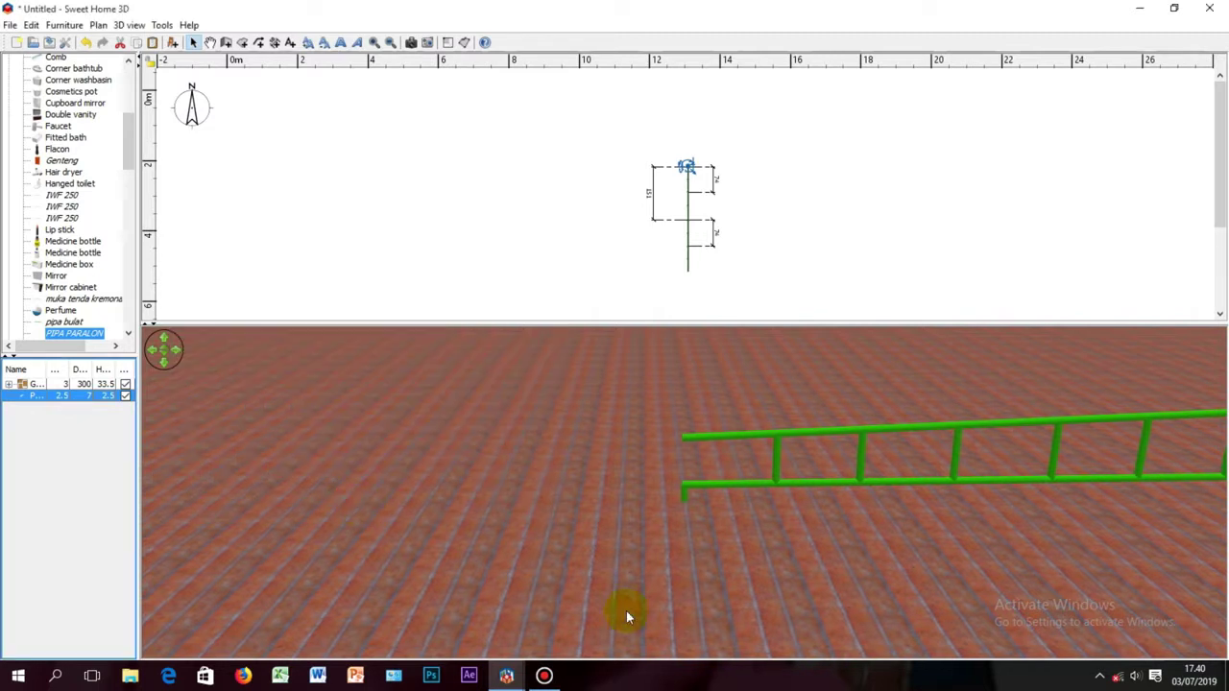
Copy the short 7 cm pipe leg and paste a duplicate of it into the plan
left_click_drag(726, 507, 759, 548)
right_click(74, 396)
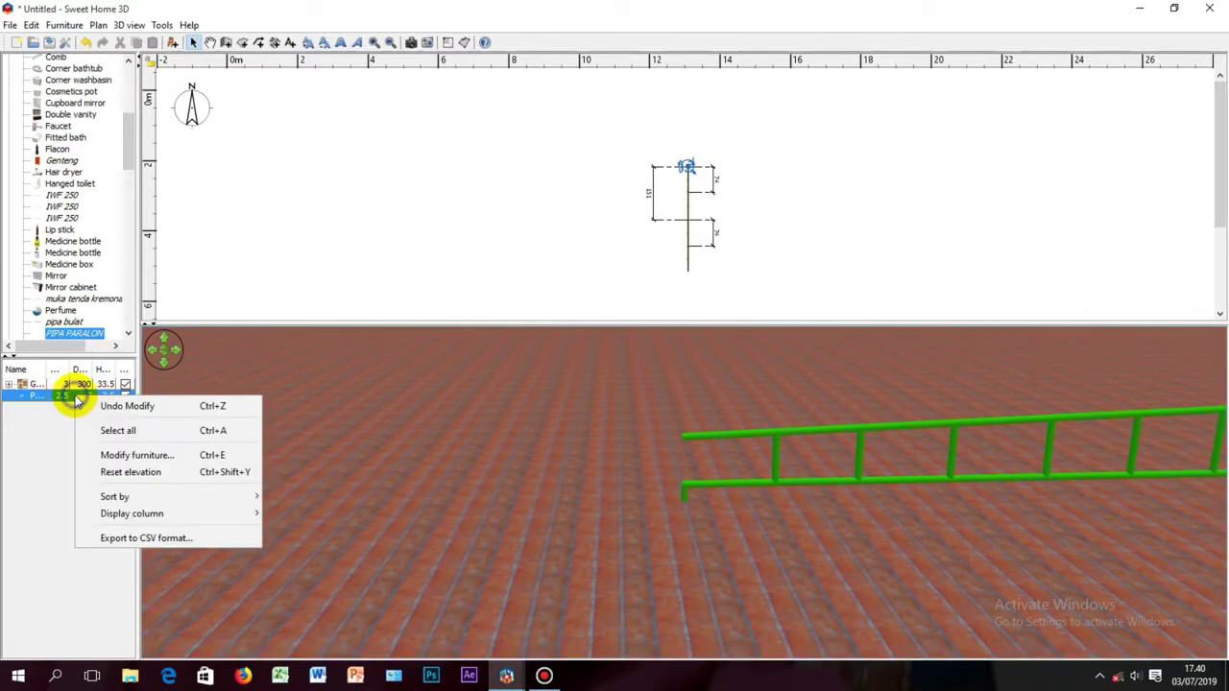
left_click(72, 398)
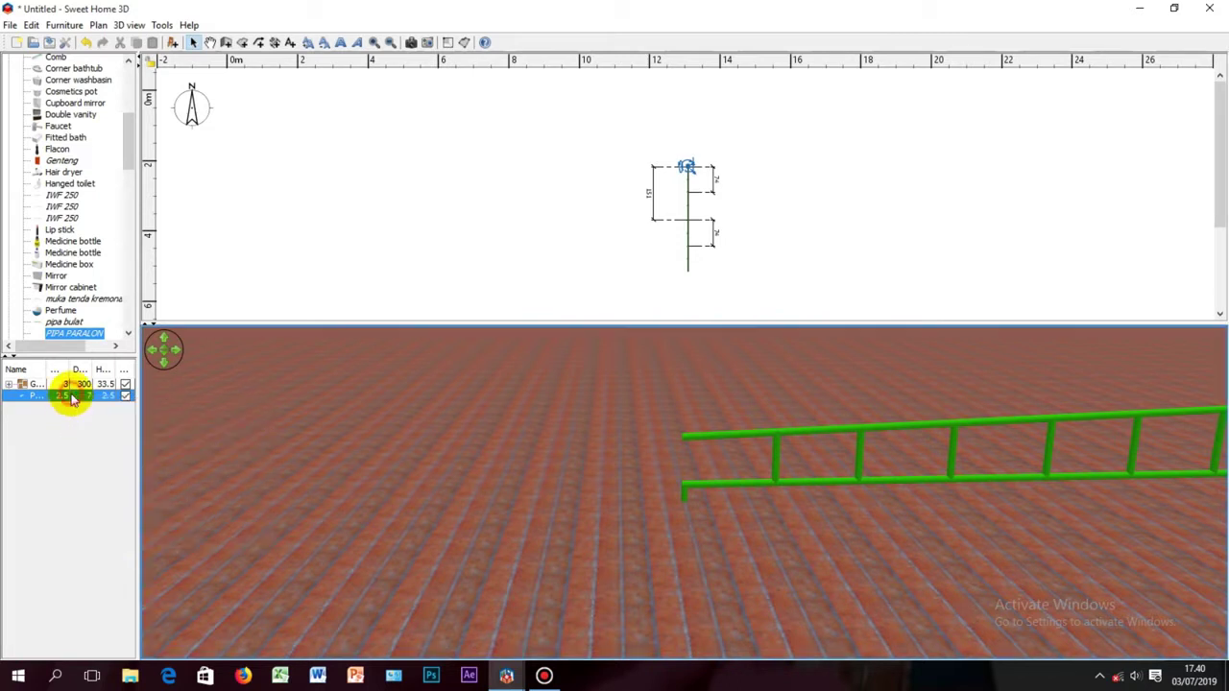
right_click(72, 398)
left_click(42, 442)
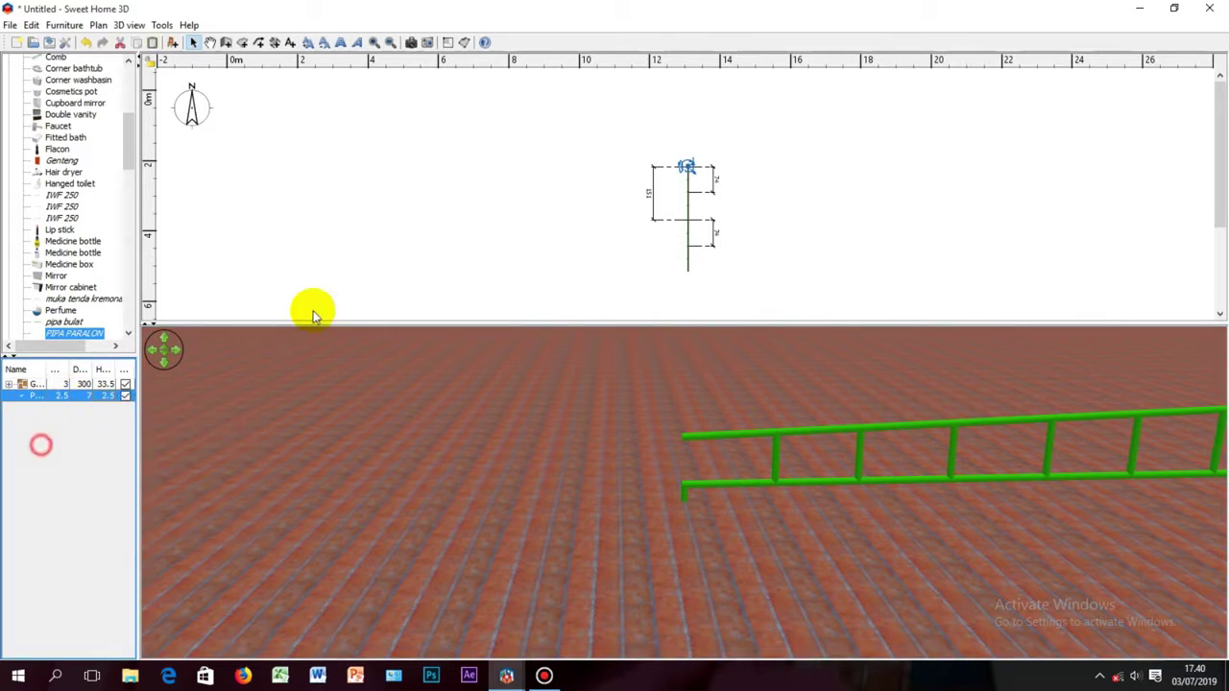
left_click(437, 209)
left_click(74, 395)
right_click(74, 395)
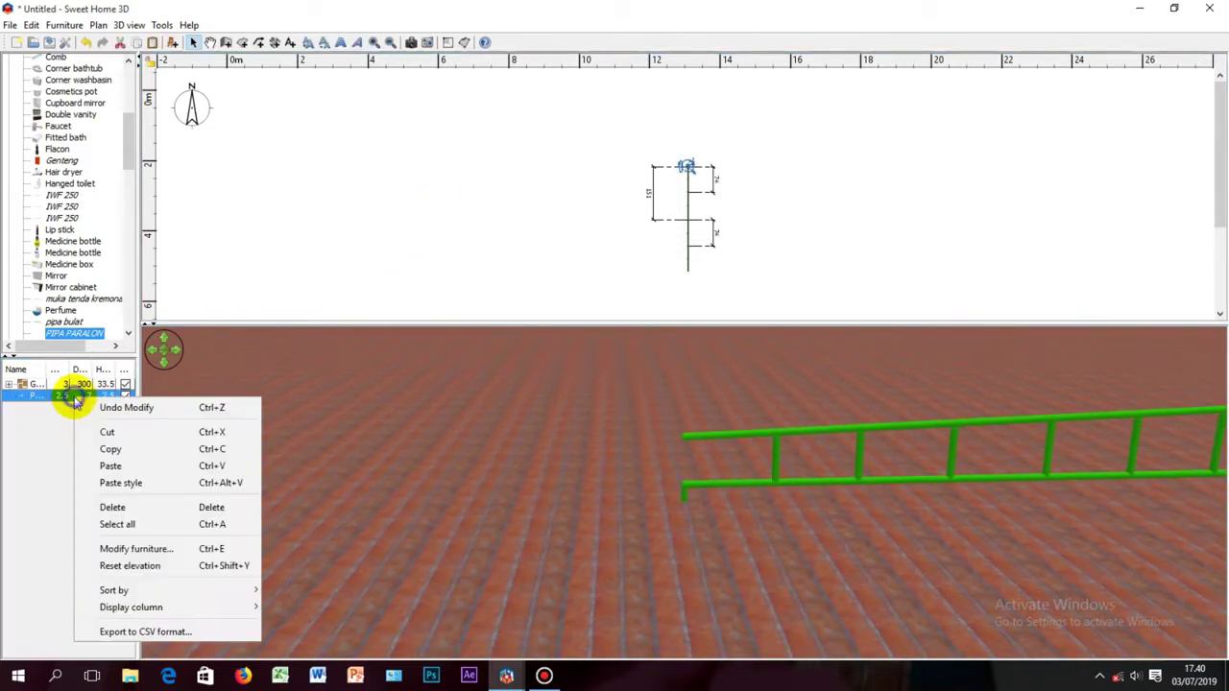
left_click(111, 449)
right_click(525, 163)
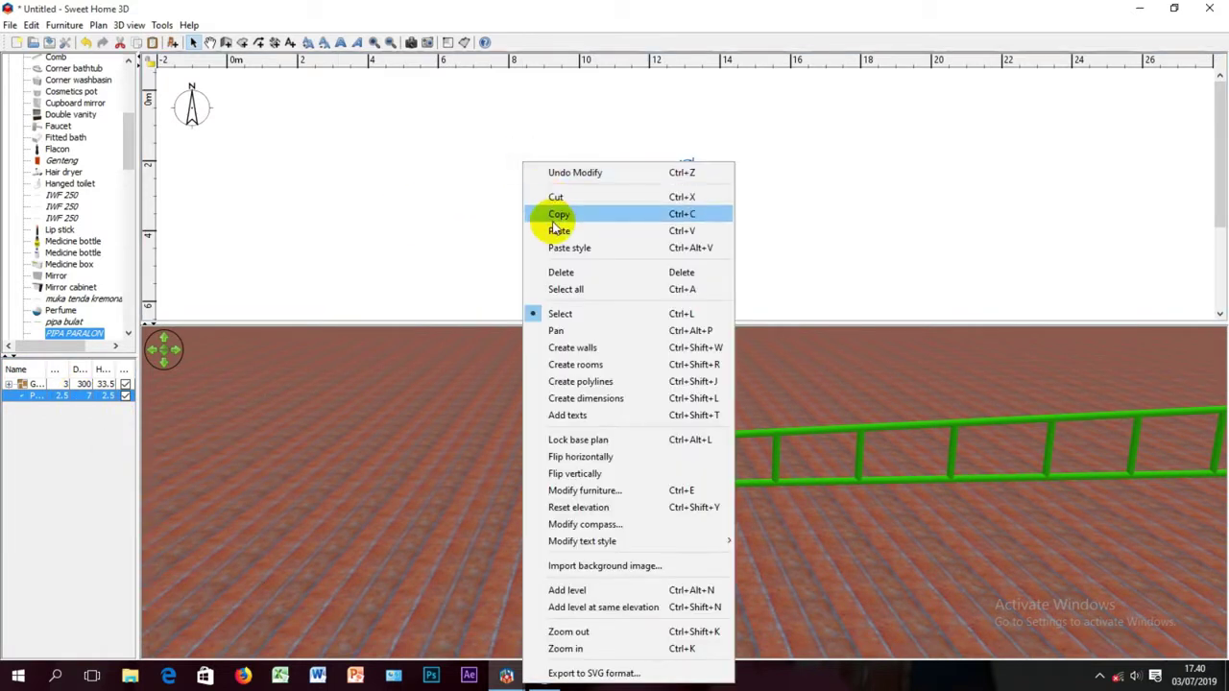
left_click(557, 231)
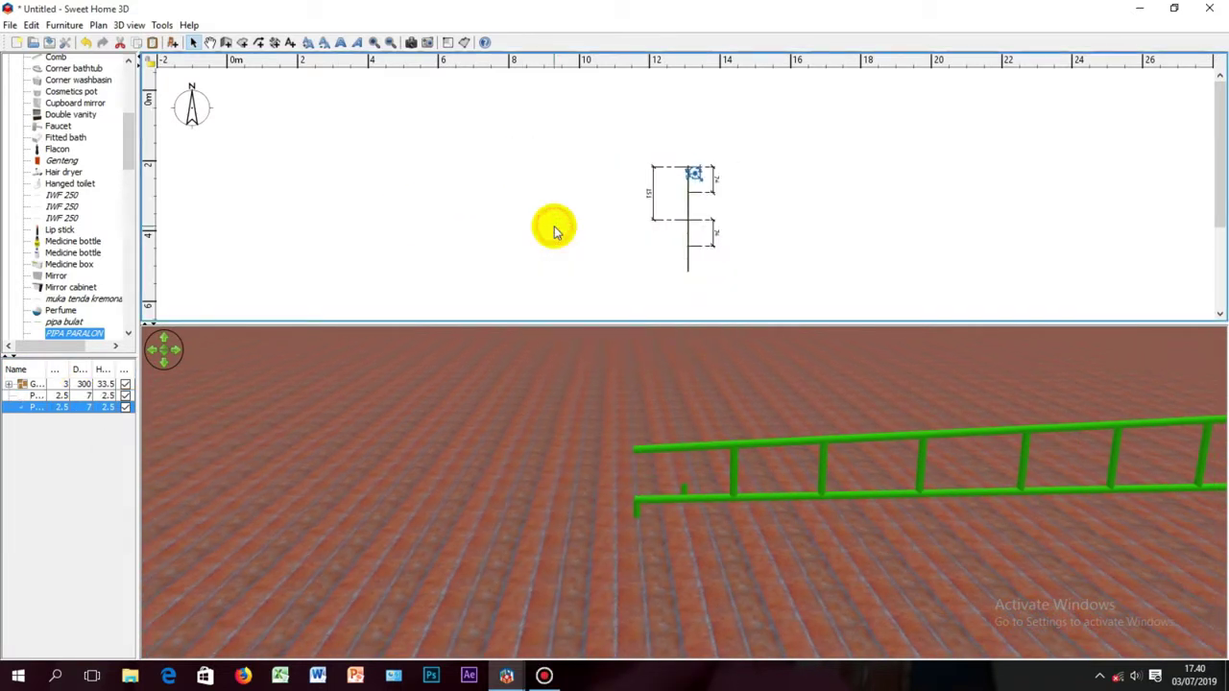
right_click(697, 173)
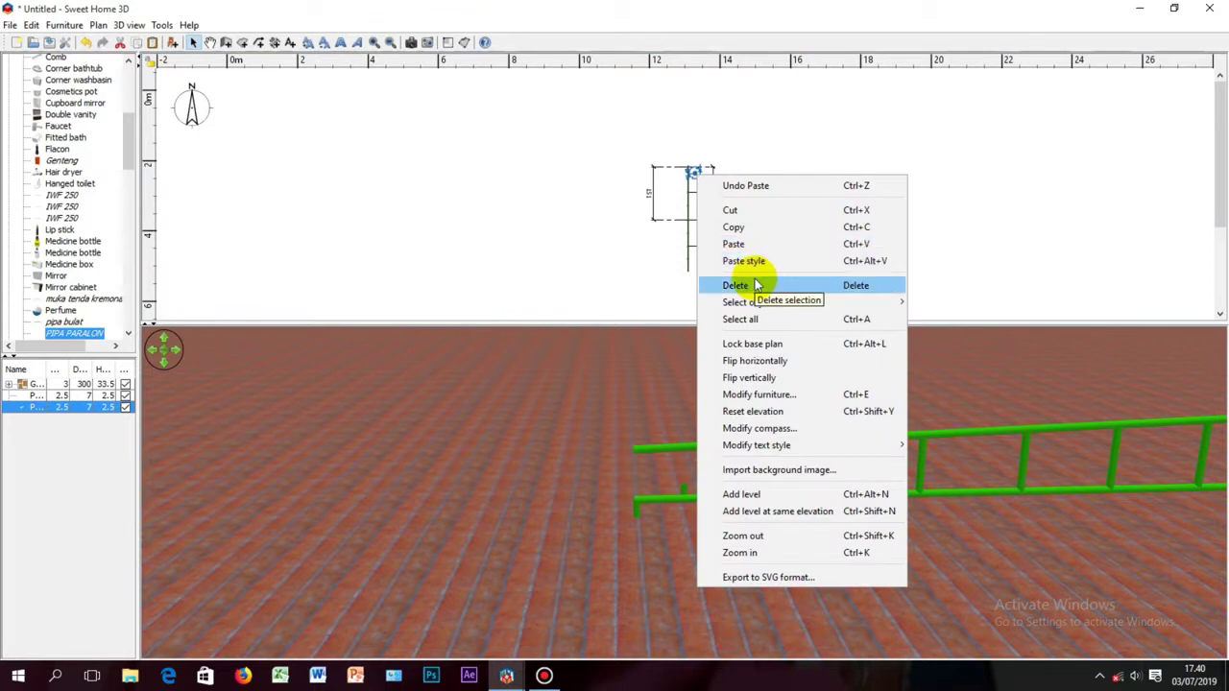
Delete the offset duplicate and paste the 7 cm pipe leg again directly over the original
left_click(754, 280)
right_click(783, 232)
left_click(833, 267)
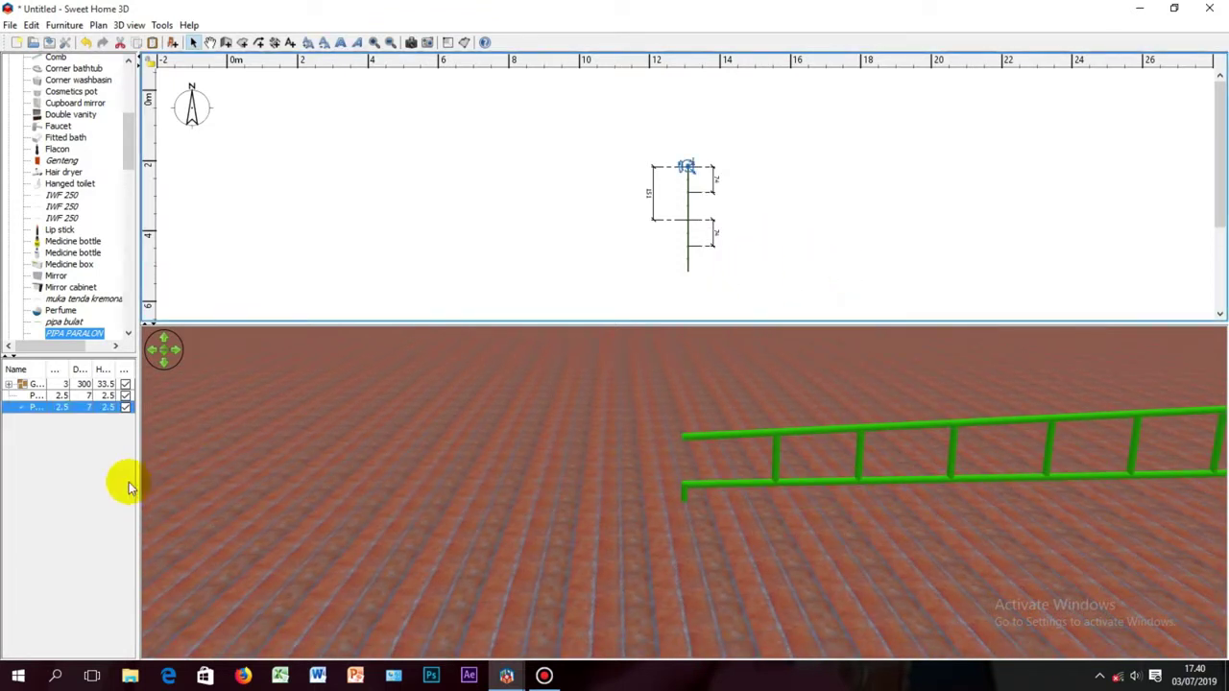
Set the duplicated leg's elevation to 20 cm and check its position beneath the frame's upper pipe
double_click(85, 411)
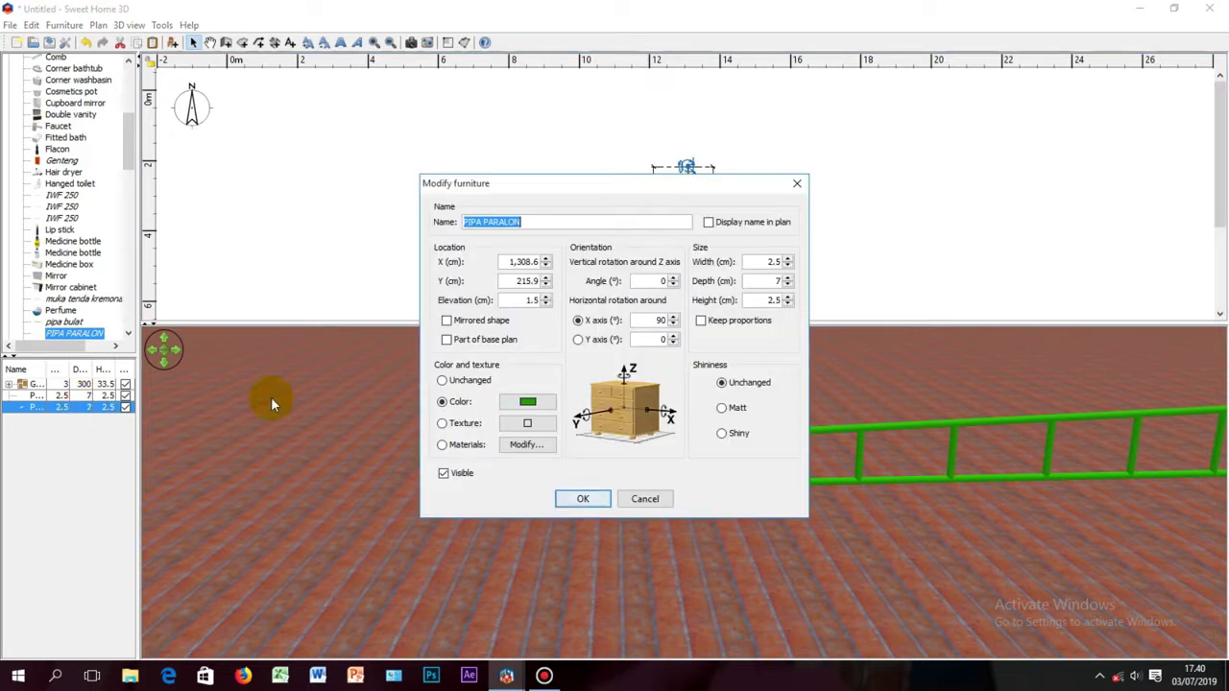
left_click_drag(609, 186, 393, 196)
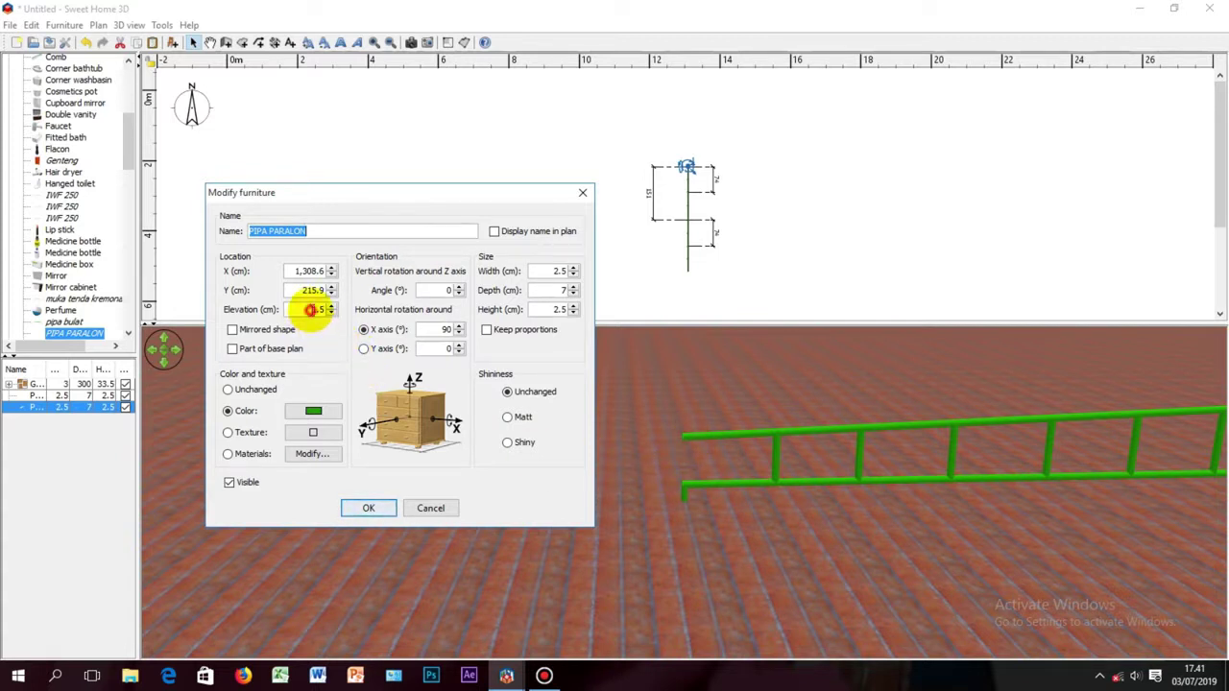
double_click(311, 309)
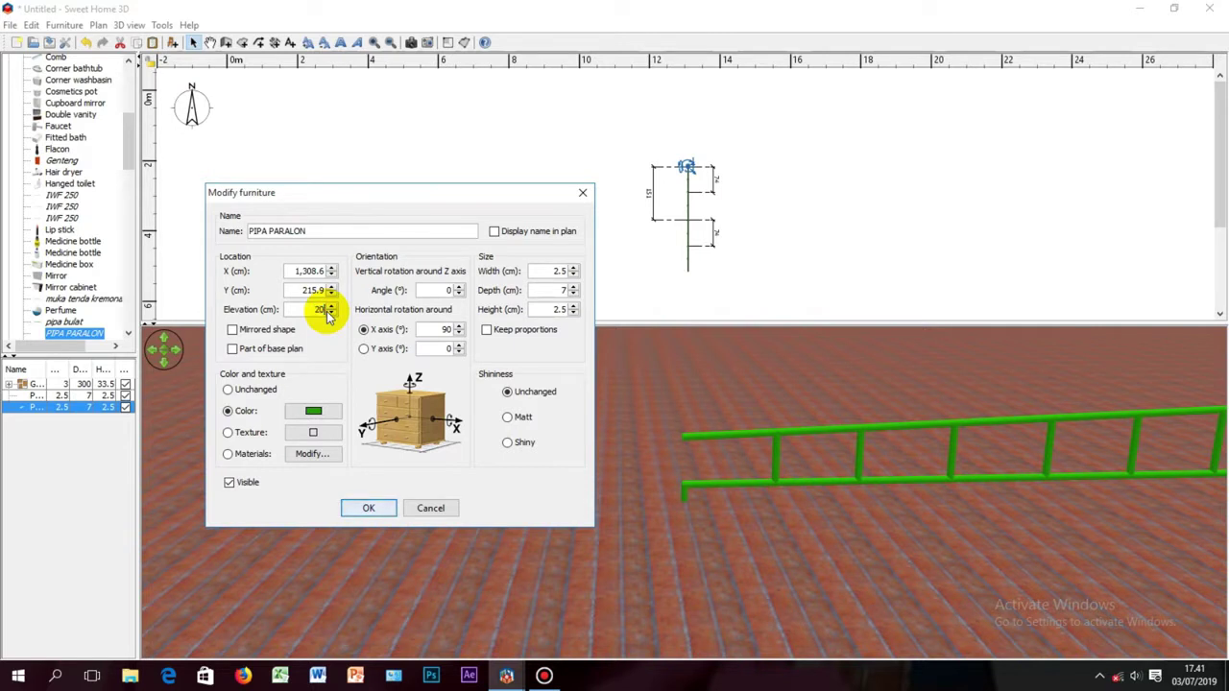
left_click(368, 508)
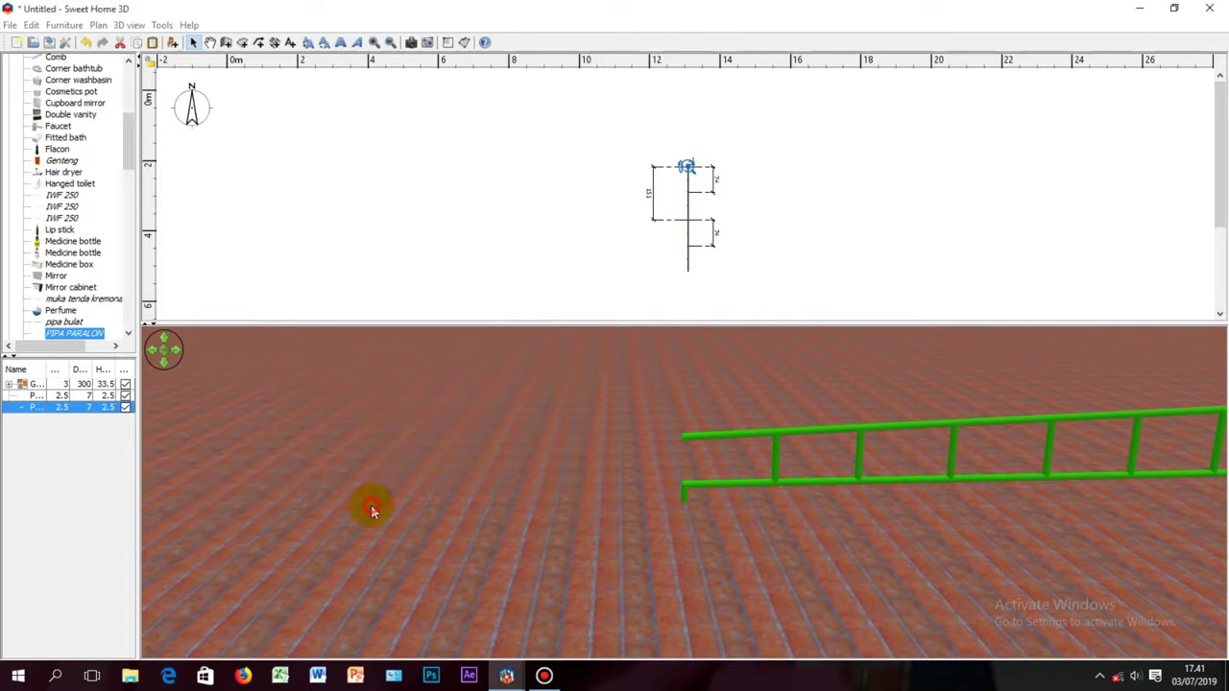
left_click_drag(693, 585, 763, 539)
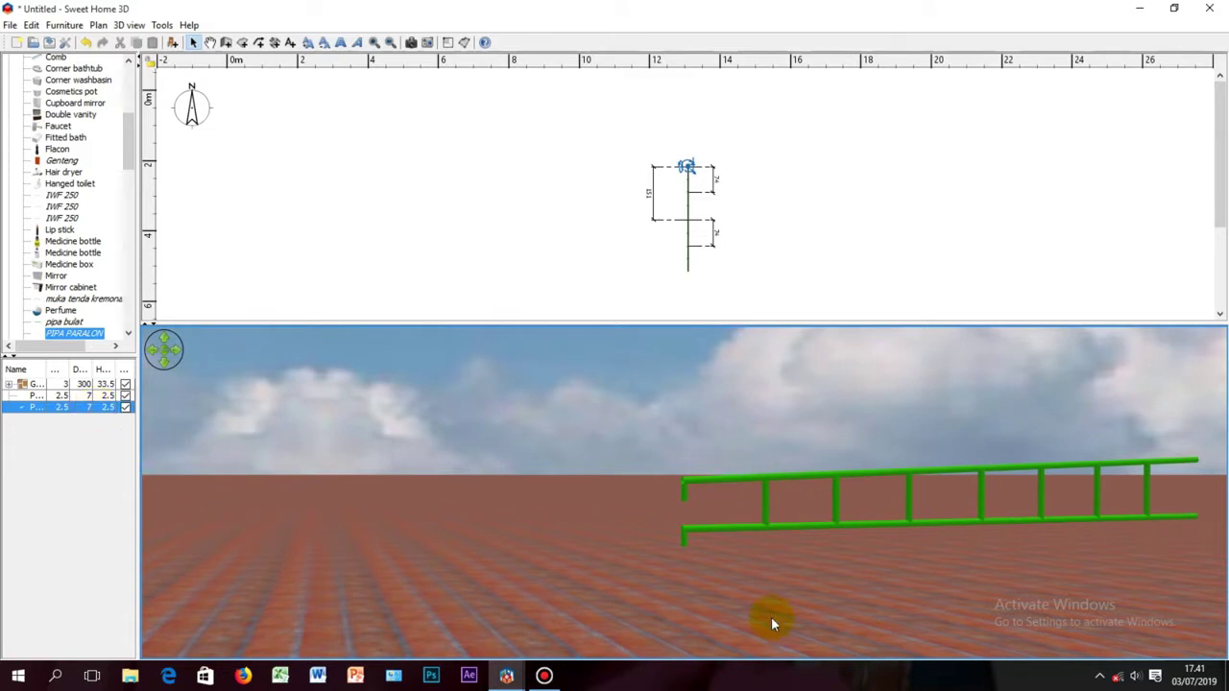
left_click_drag(772, 617, 679, 539)
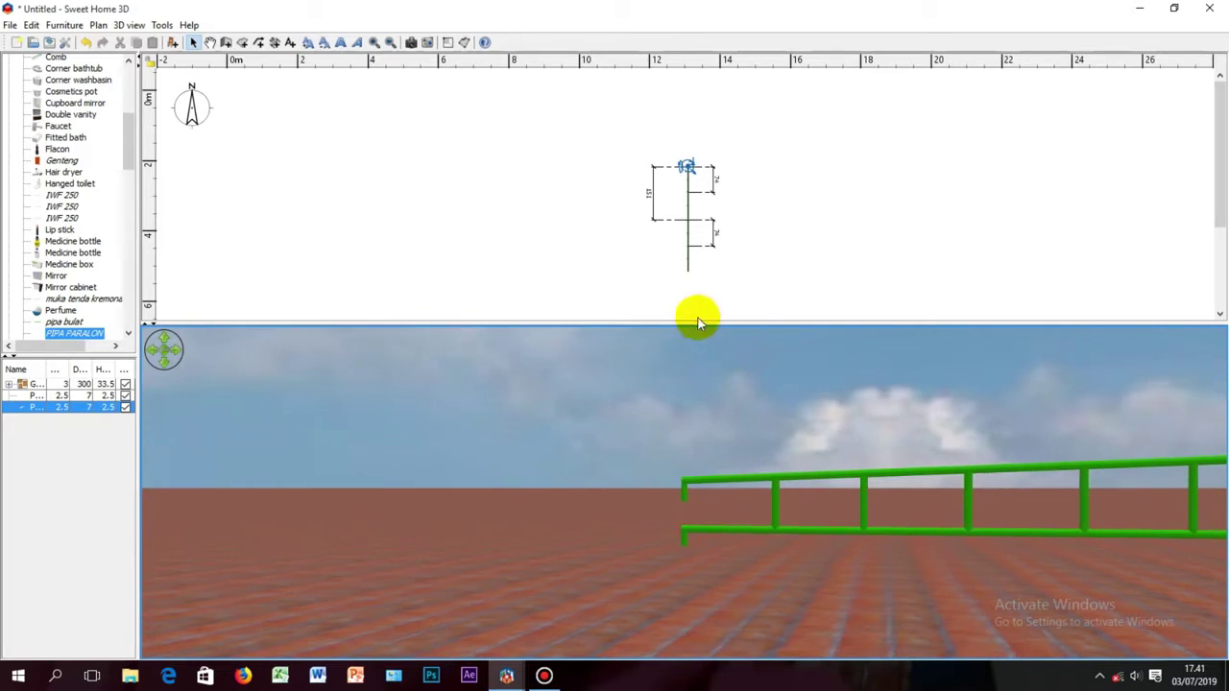
Paste another 7 cm leg, delete the offset copy, and paste it again directly over the original leg
right_click(761, 205)
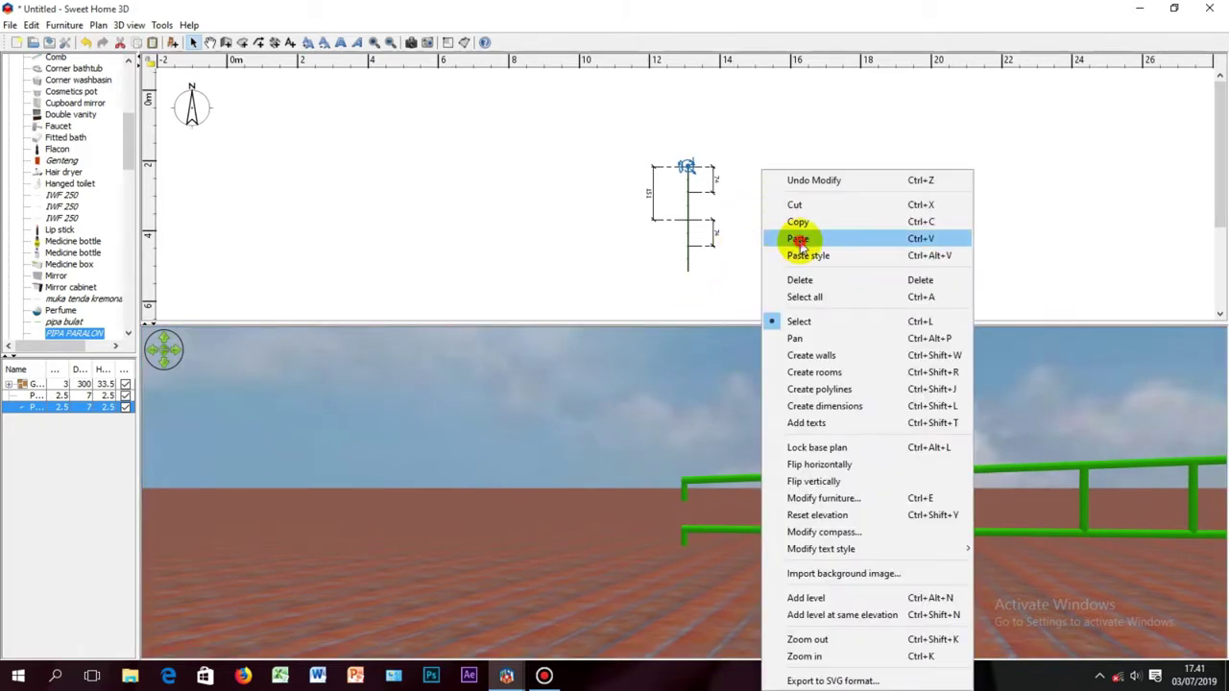
left_click(797, 239)
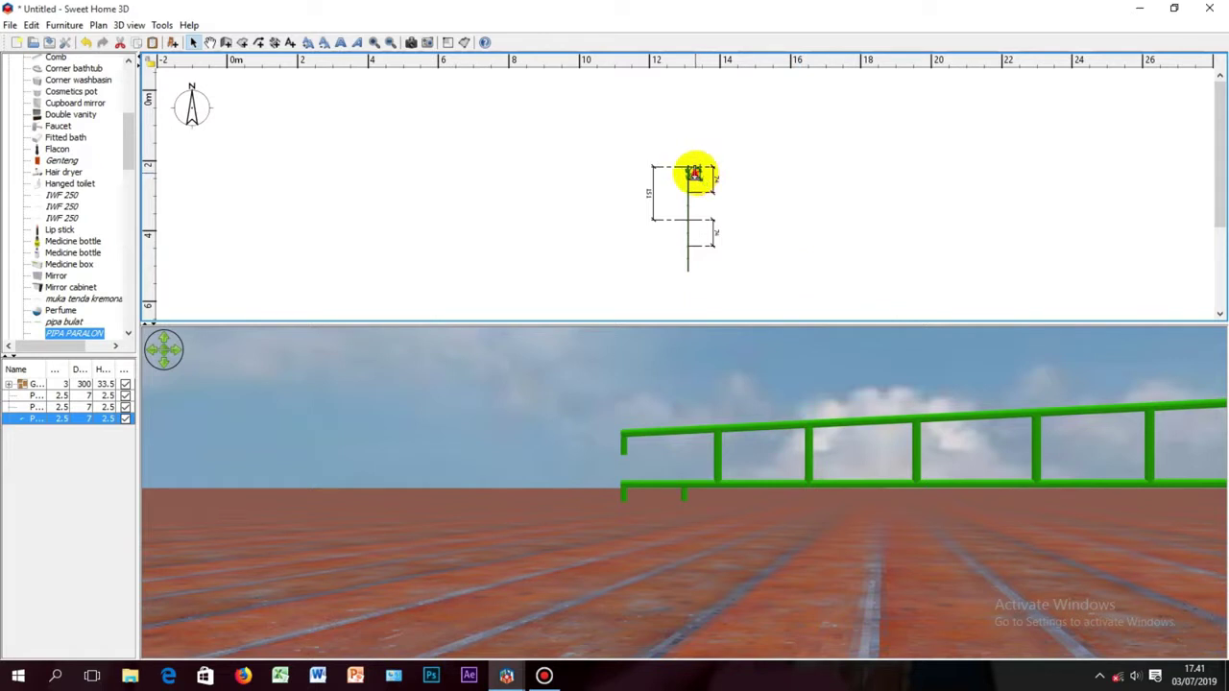
right_click(694, 173)
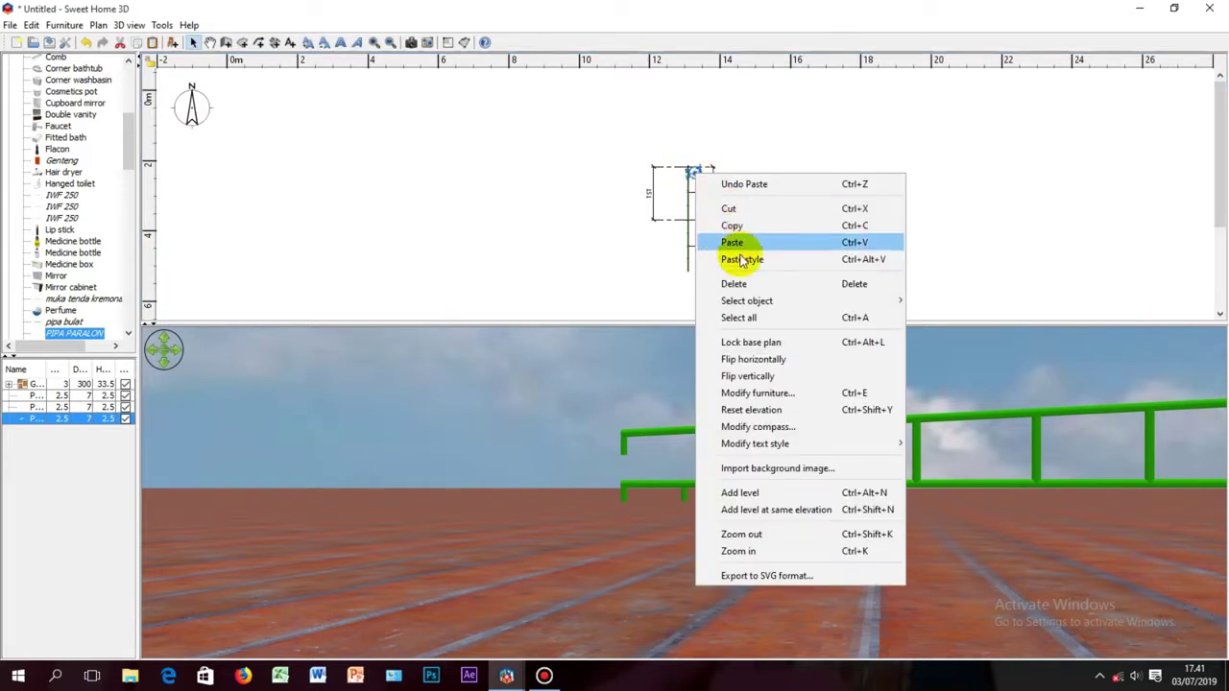
left_click(740, 284)
right_click(776, 223)
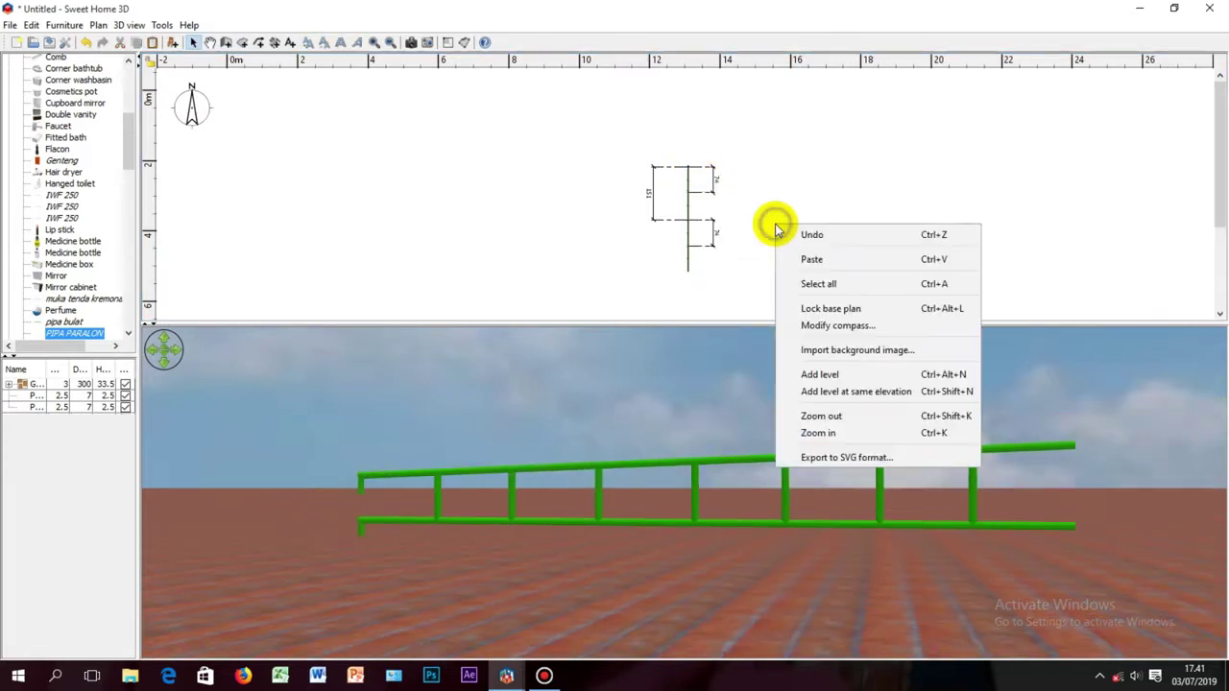
left_click(795, 257)
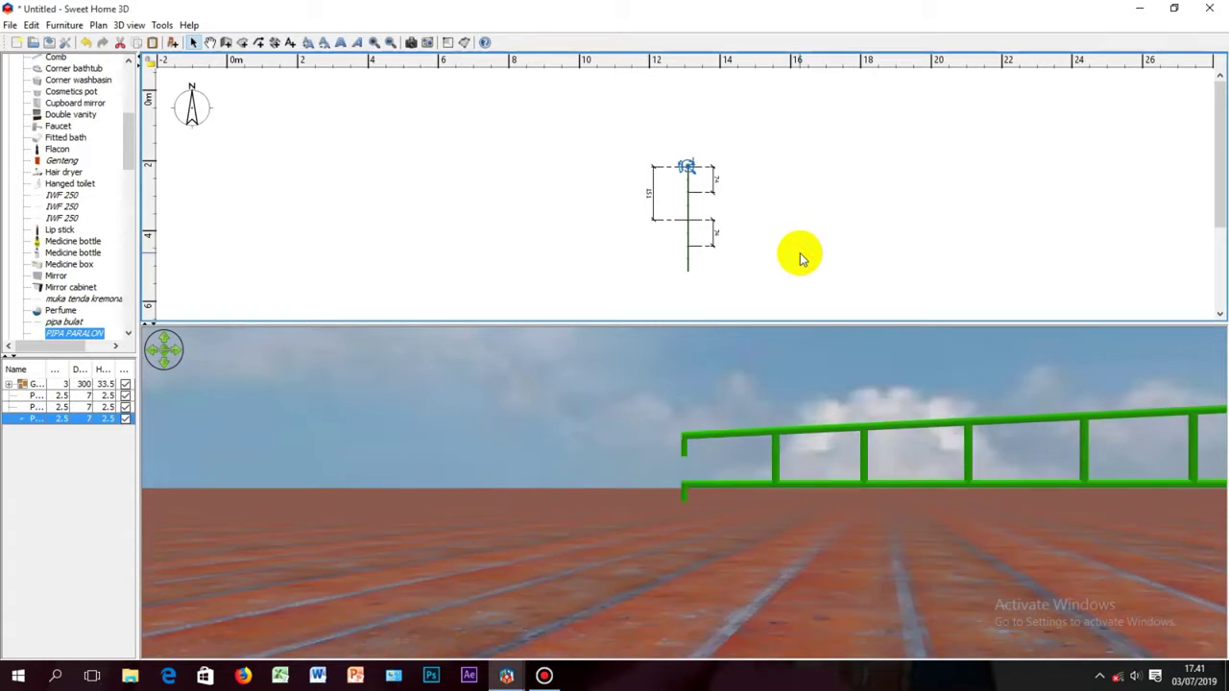
Move the new leg south along the frame to the southern end of the lower pipe
key("Up")
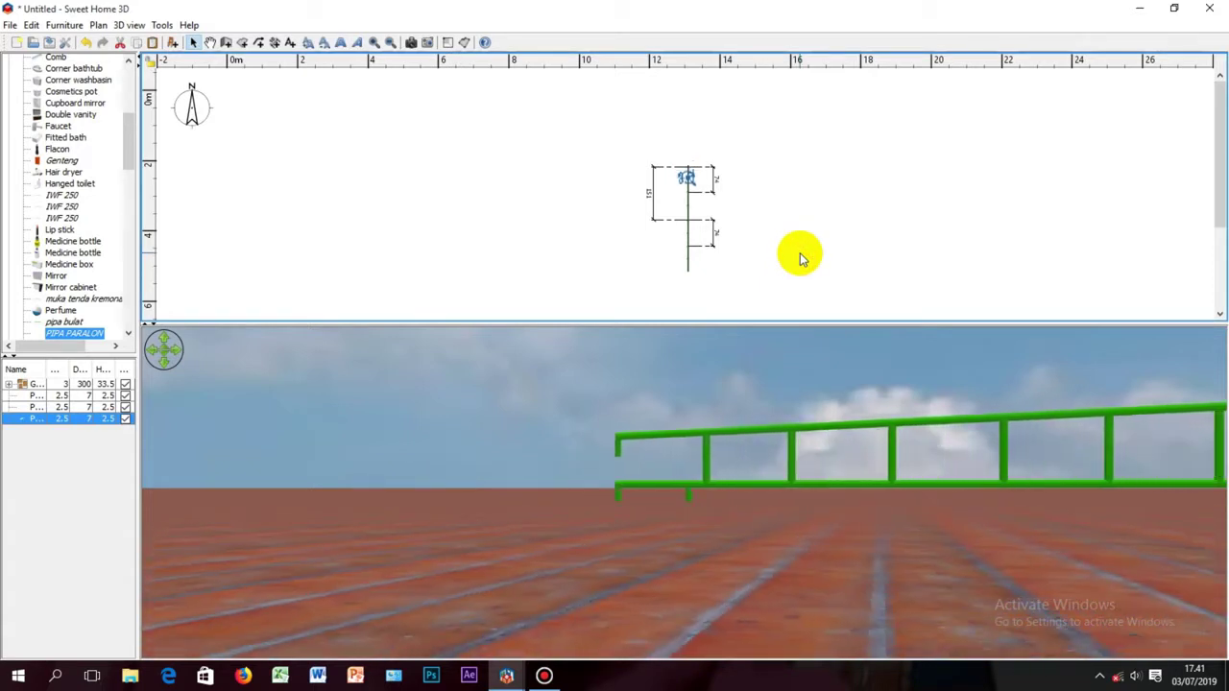
key("Up")
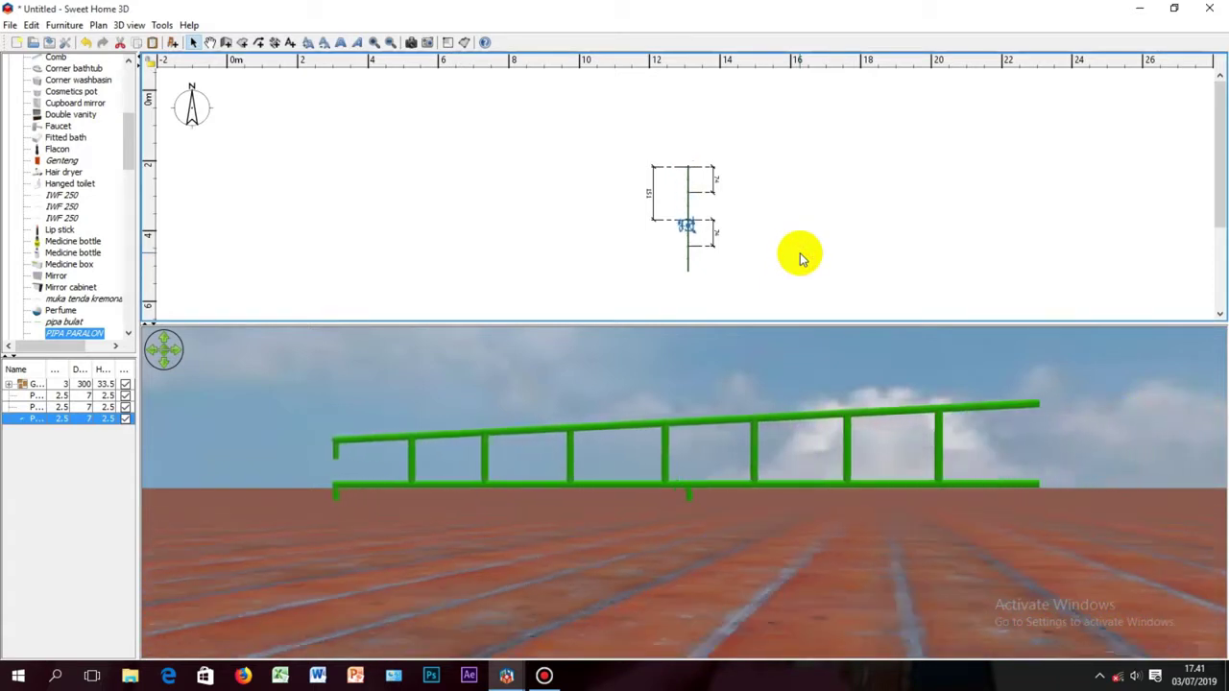
key("Up")
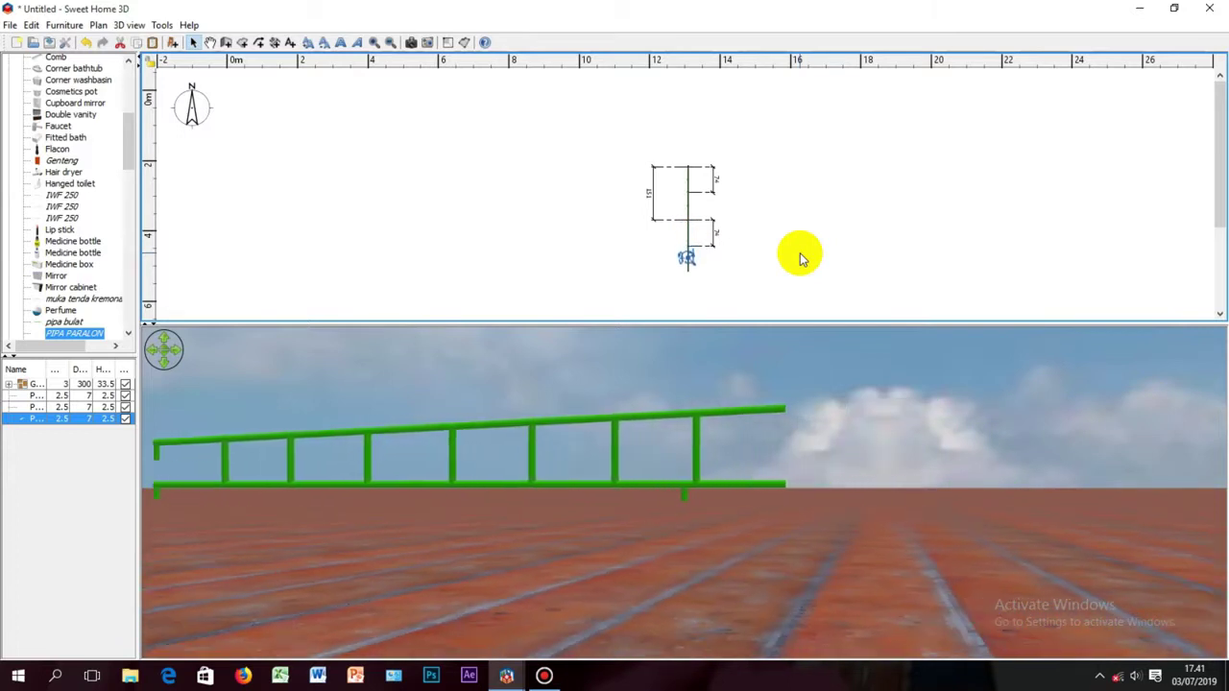
key("Up")
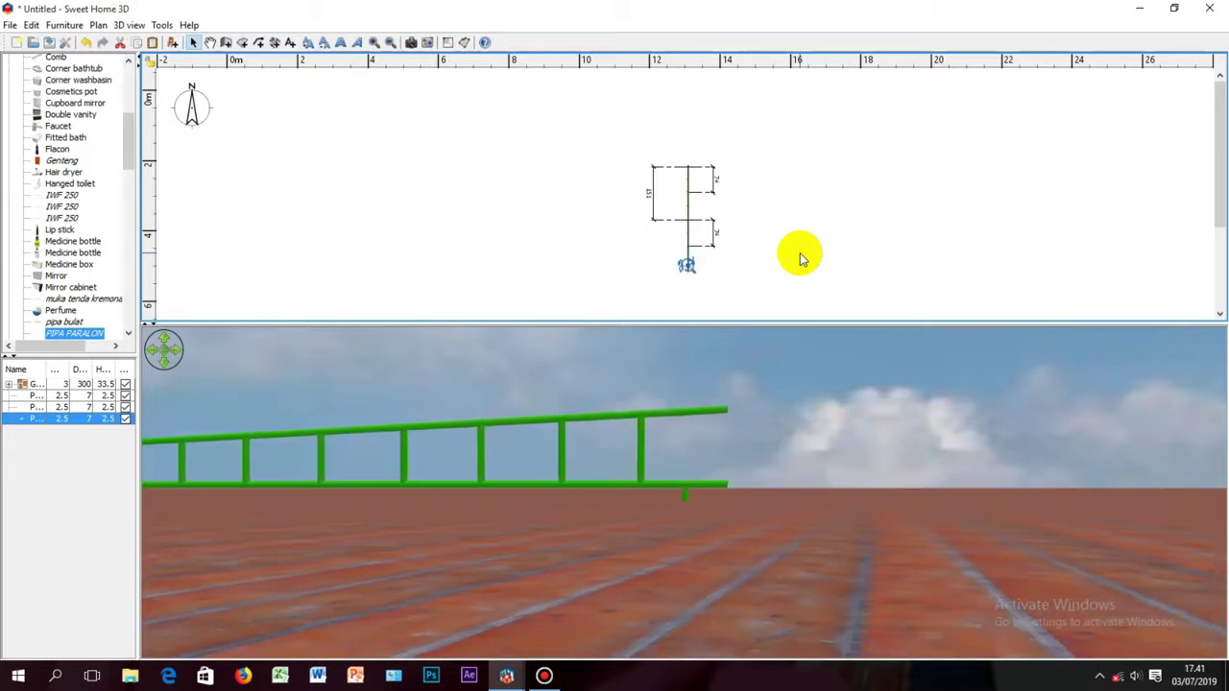
key("Up")
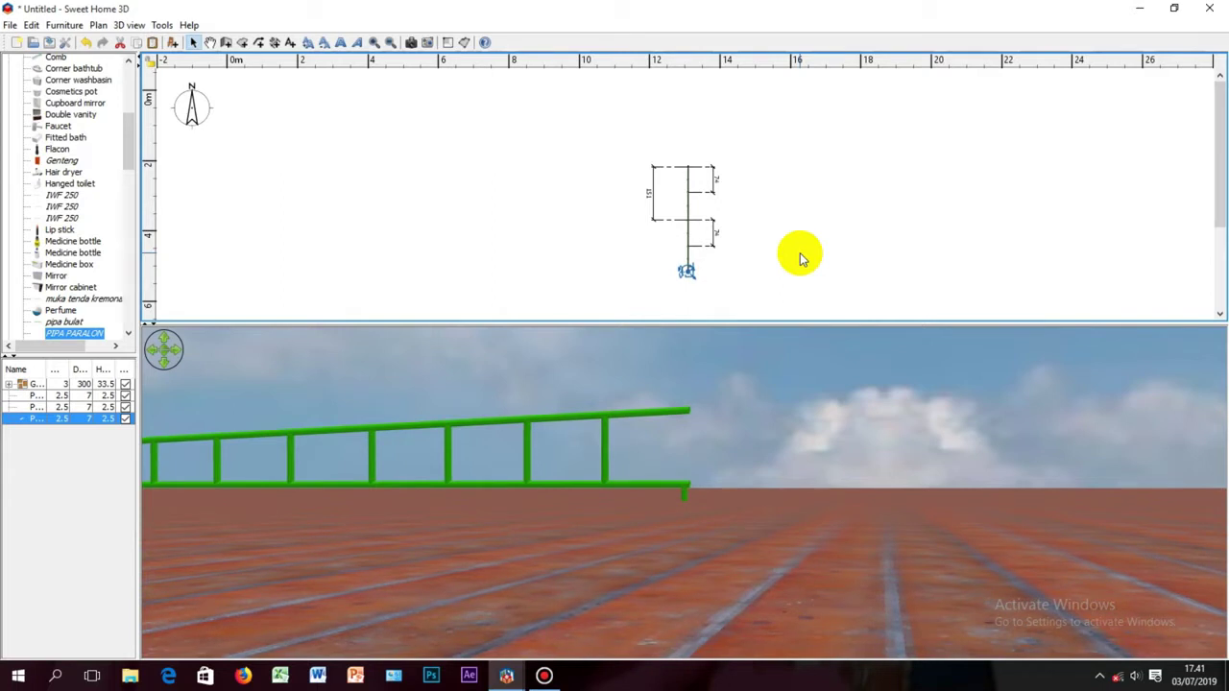
key("Up")
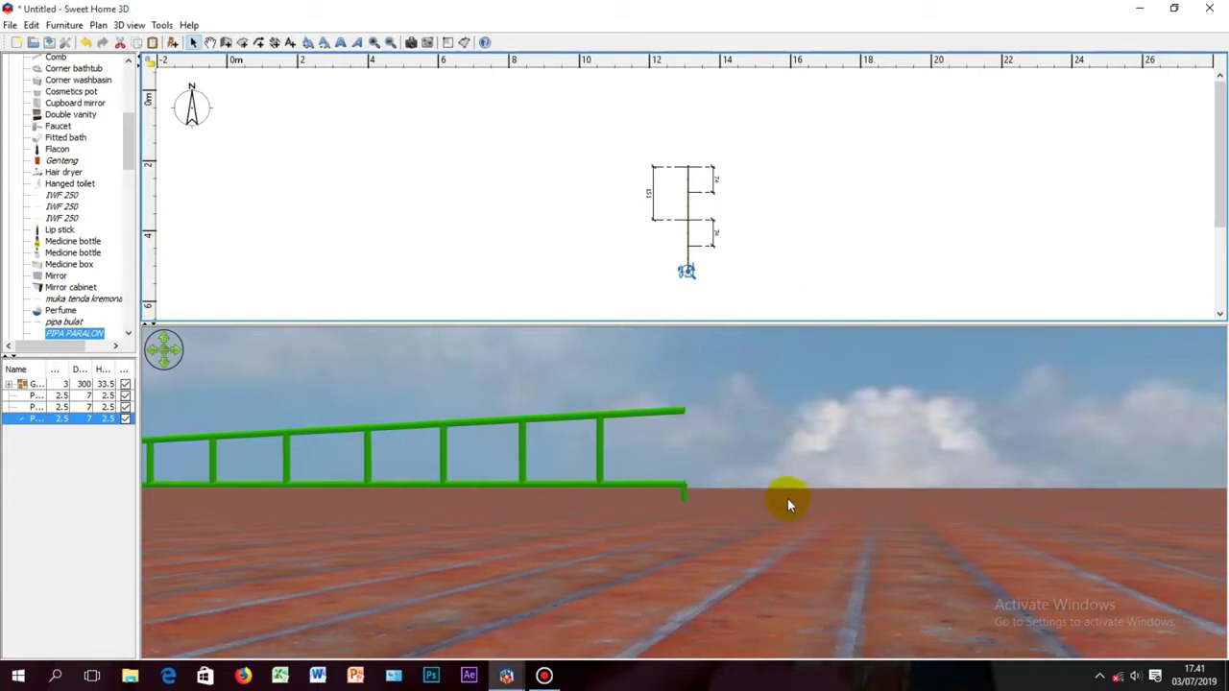
Nudge the new leg slightly inward from the southern end of the lower pipe, checking the joint in close-up
left_click_drag(787, 498, 714, 559)
key("Up")
key("Up")
key("Up")
key("Up")
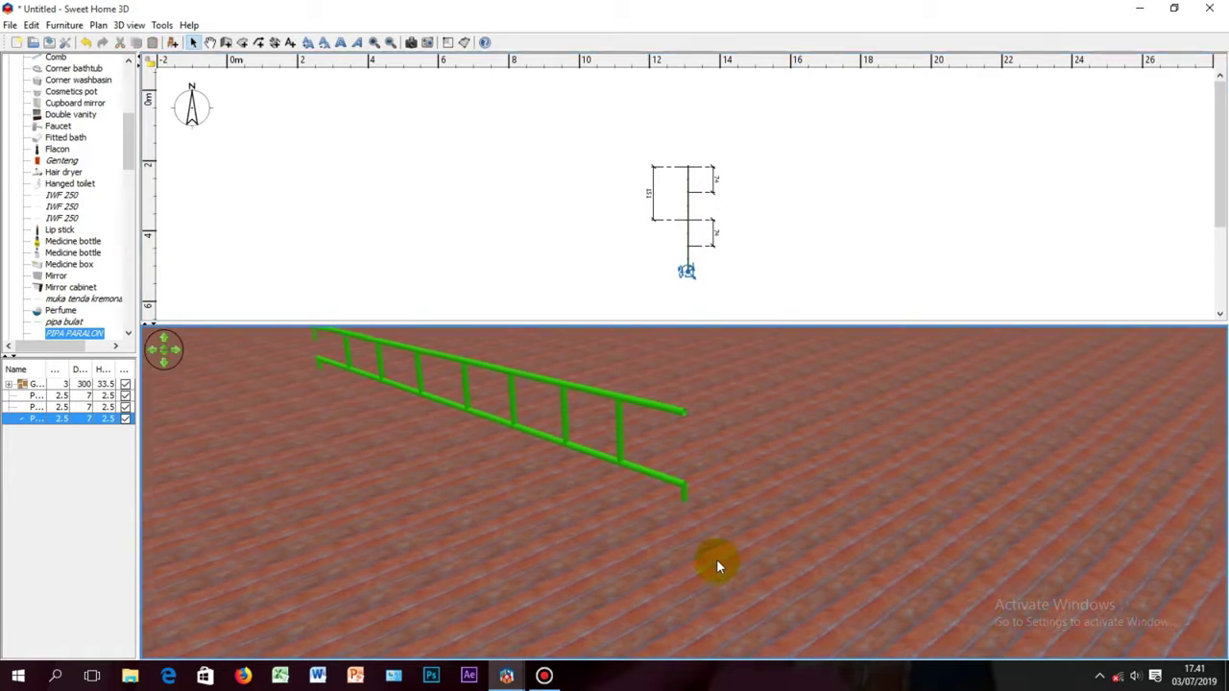
key("Left")
key("Left")
key("Left")
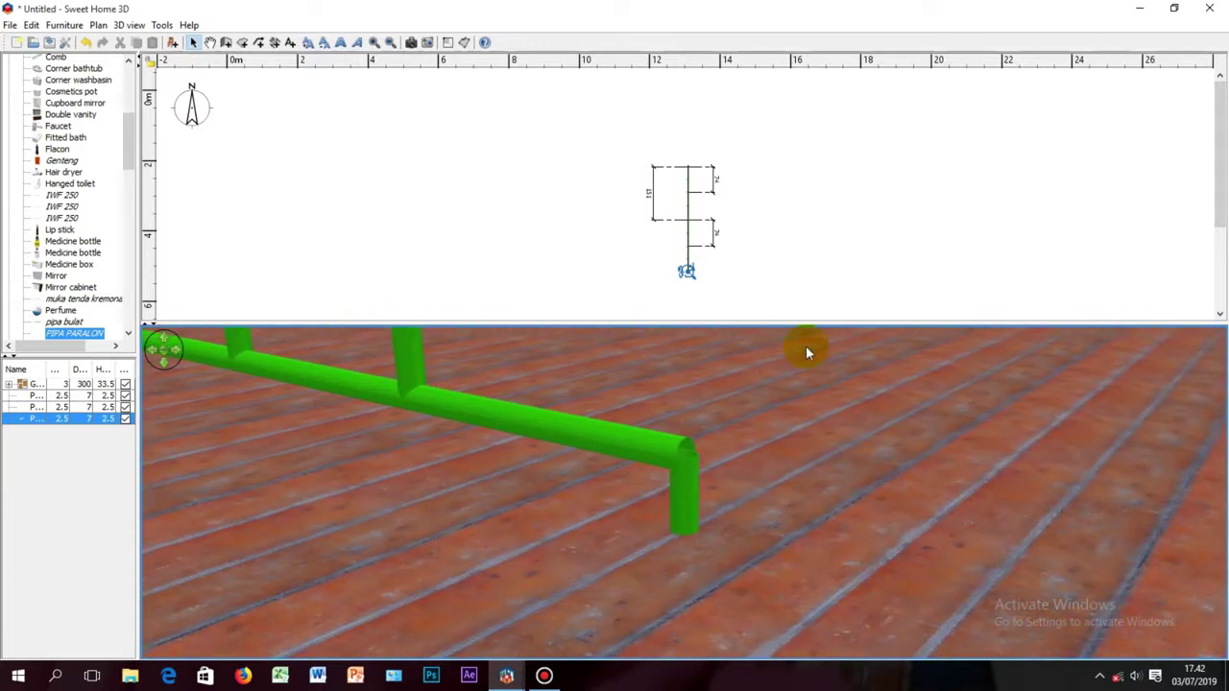
right_click(746, 181)
left_click(740, 182)
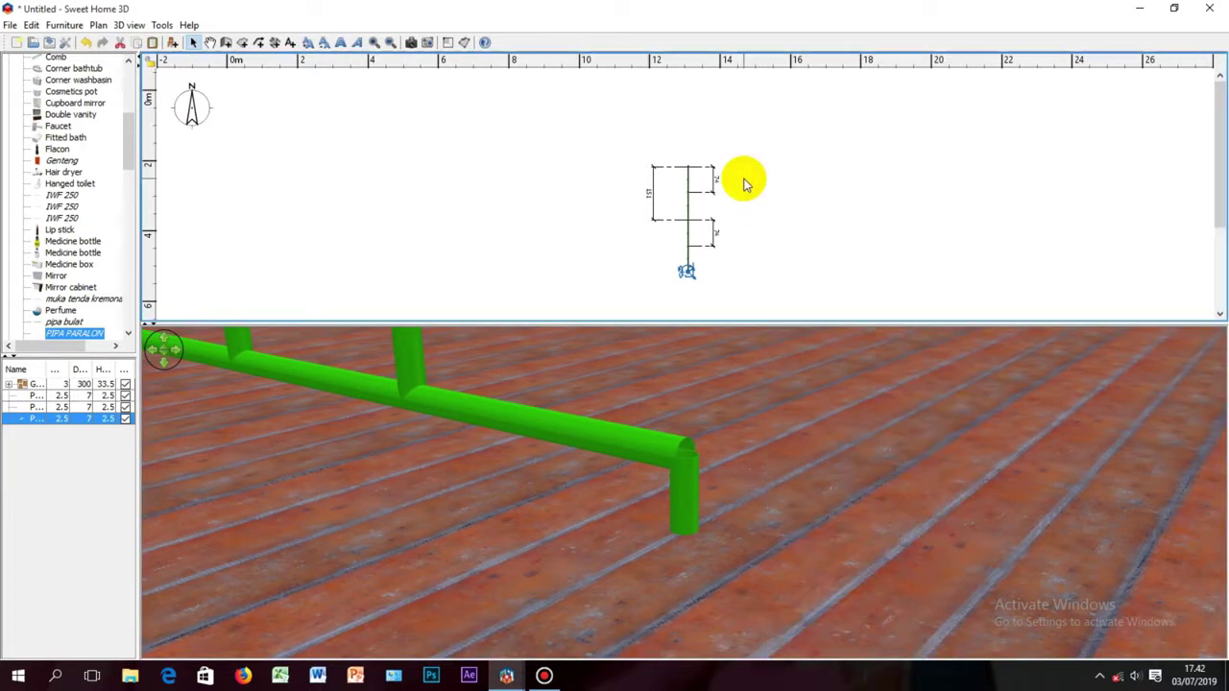
key("Left")
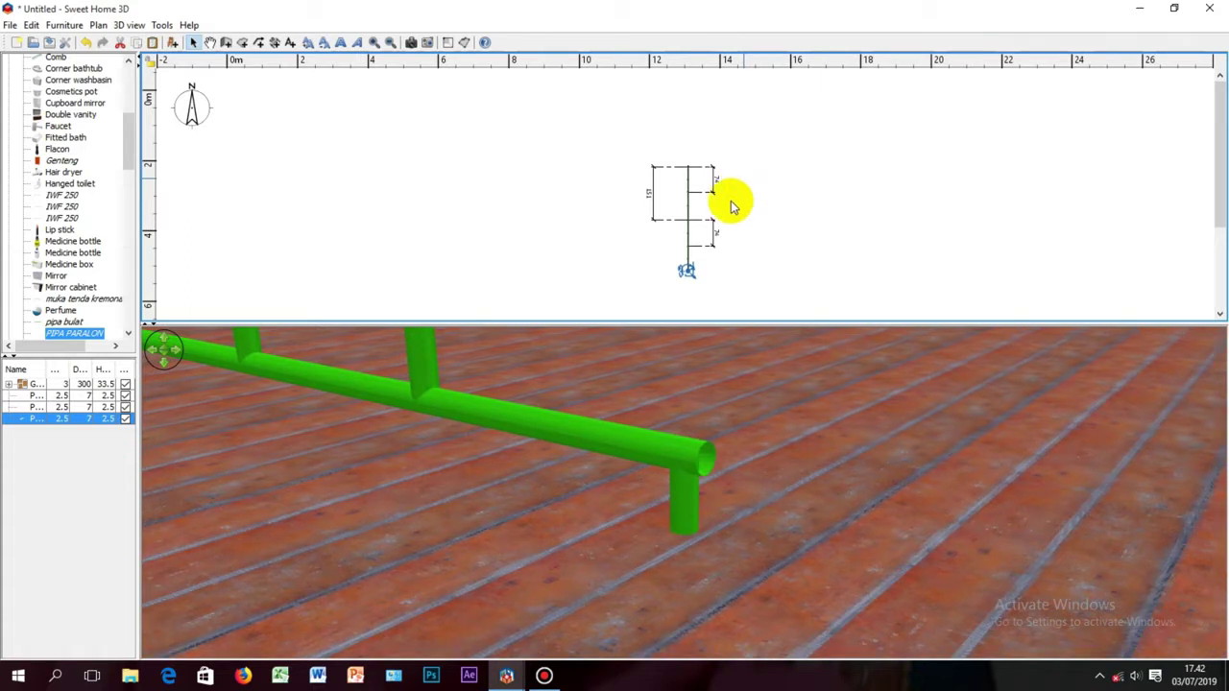
Set the southern leg's Y location to 512.1 cm
right_click(84, 425)
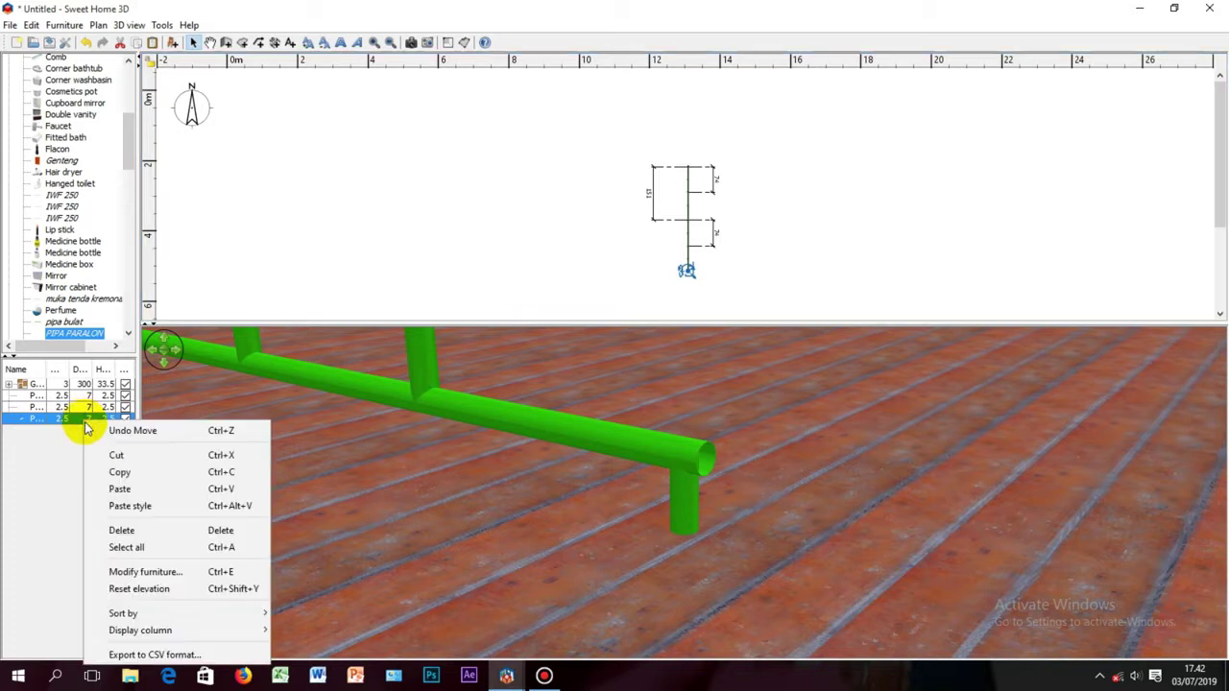
left_click(163, 574)
left_click_drag(611, 185, 300, 164)
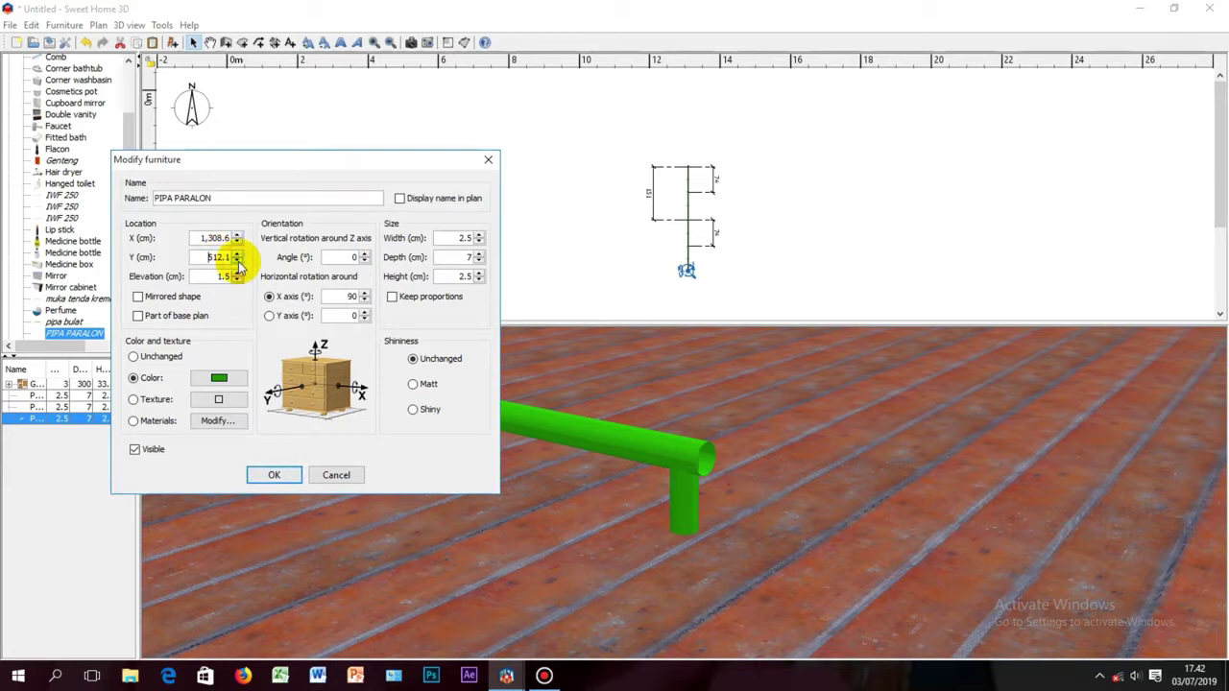
left_click(275, 476)
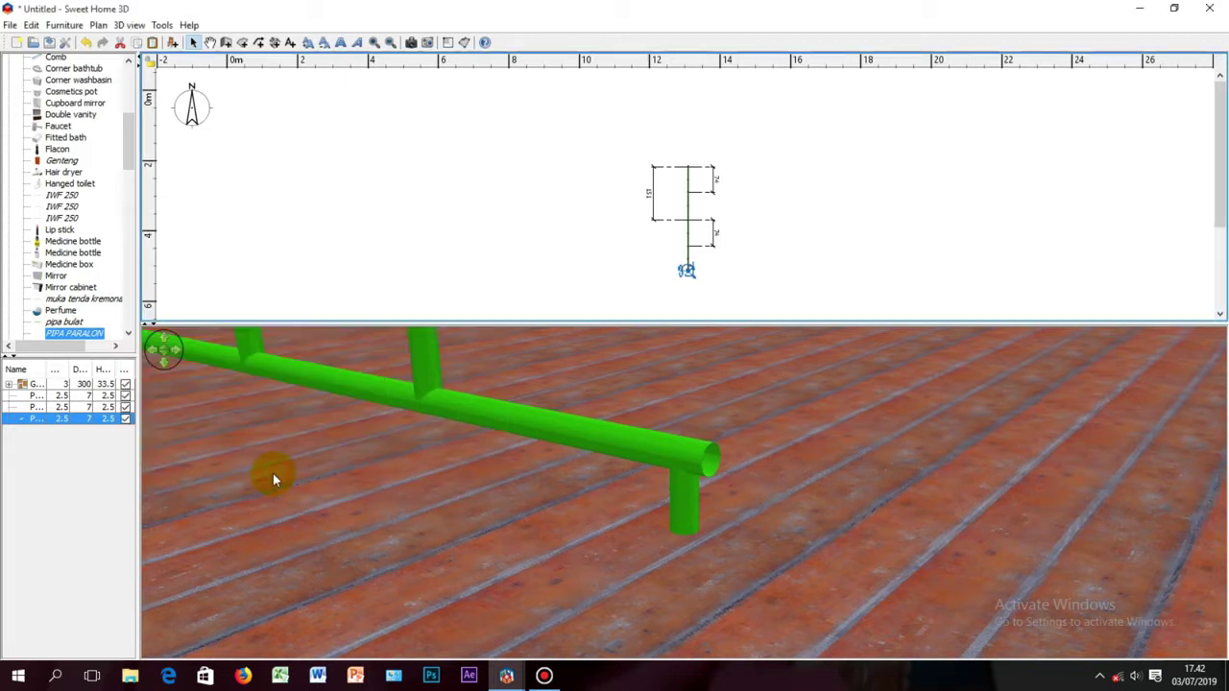
Set the southern leg's Y location to 513.6 cm and inspect how it meets the lower pipe's end
double_click(94, 422)
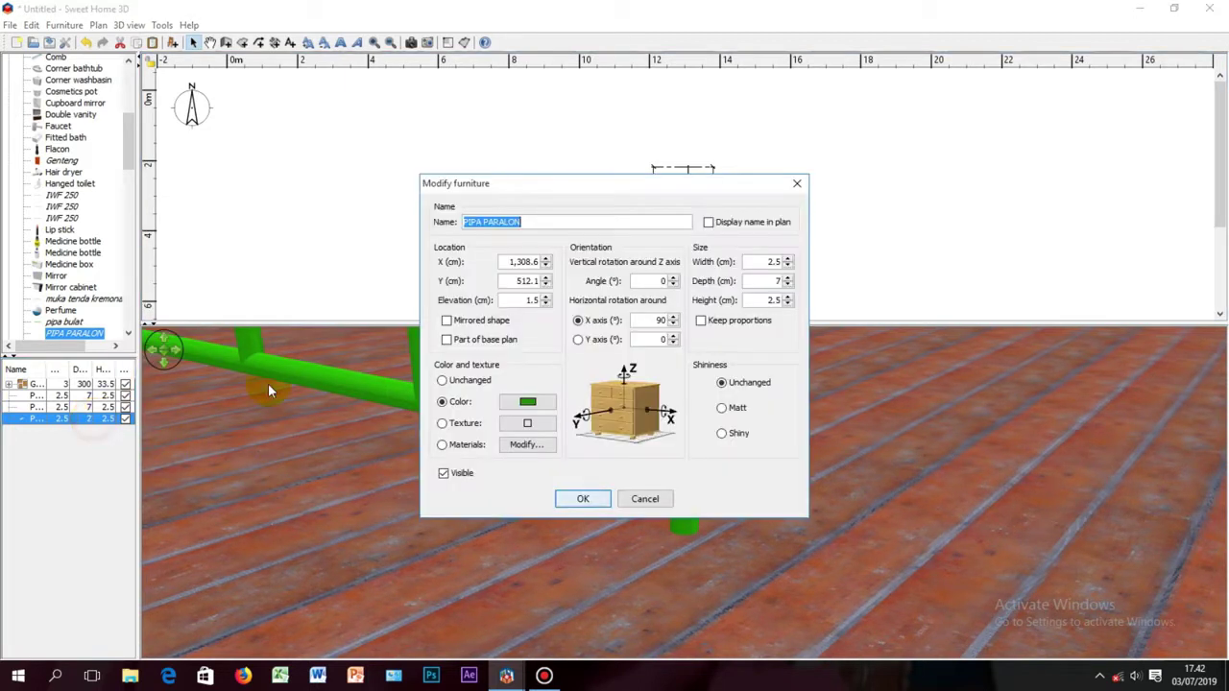
left_click_drag(687, 192, 306, 190)
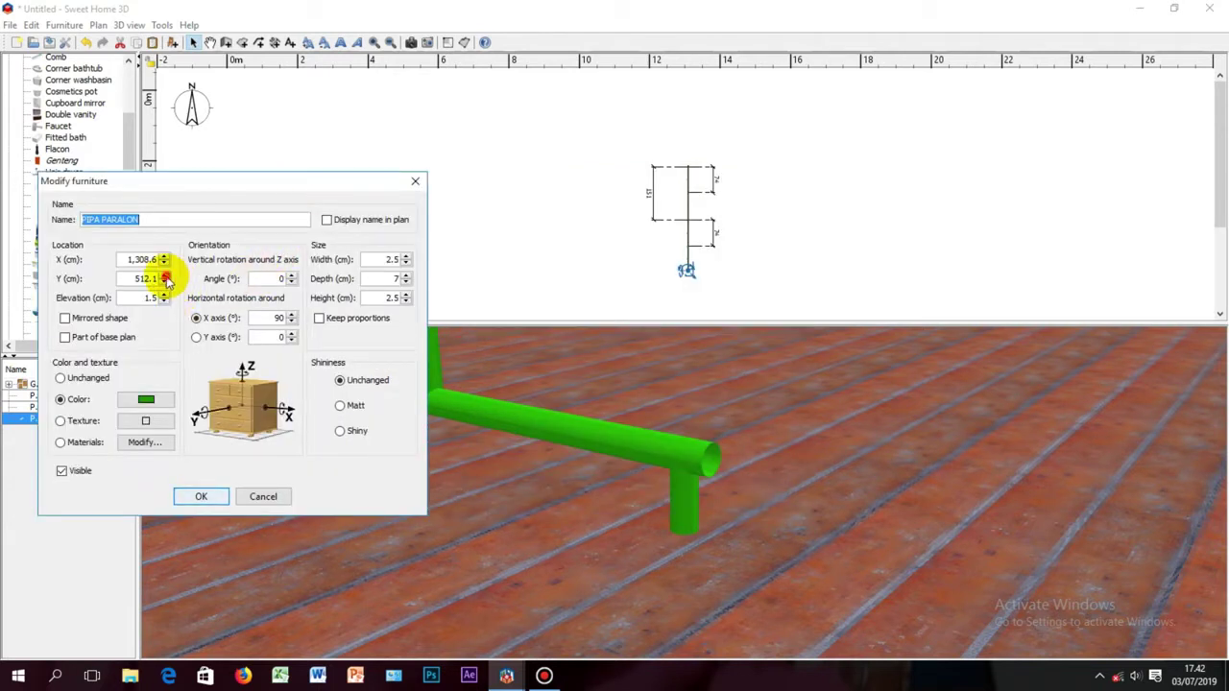
left_click(166, 275)
left_click(166, 275)
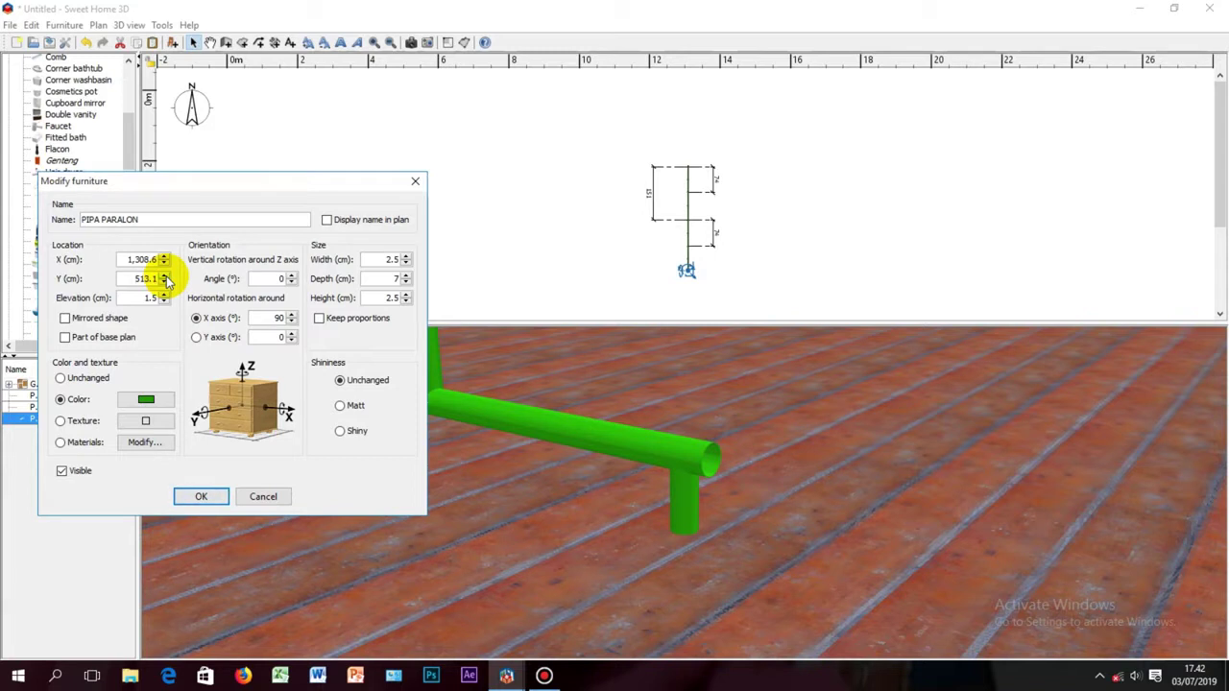
left_click(206, 496)
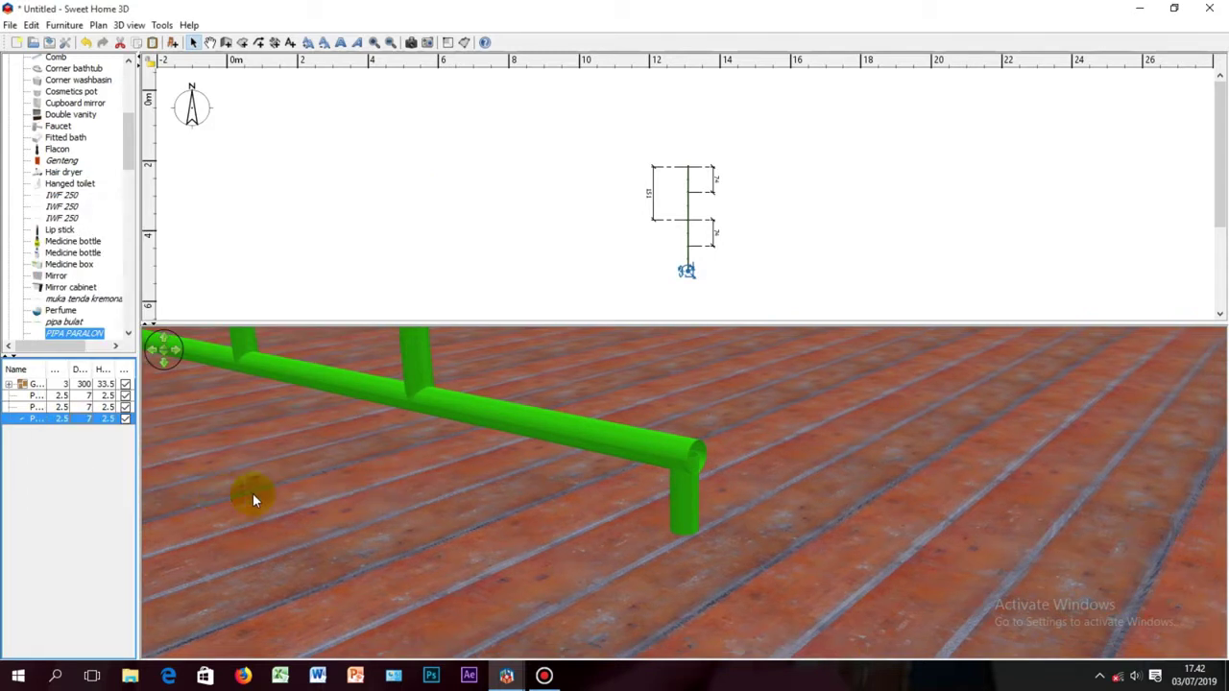
left_click_drag(698, 539, 639, 512)
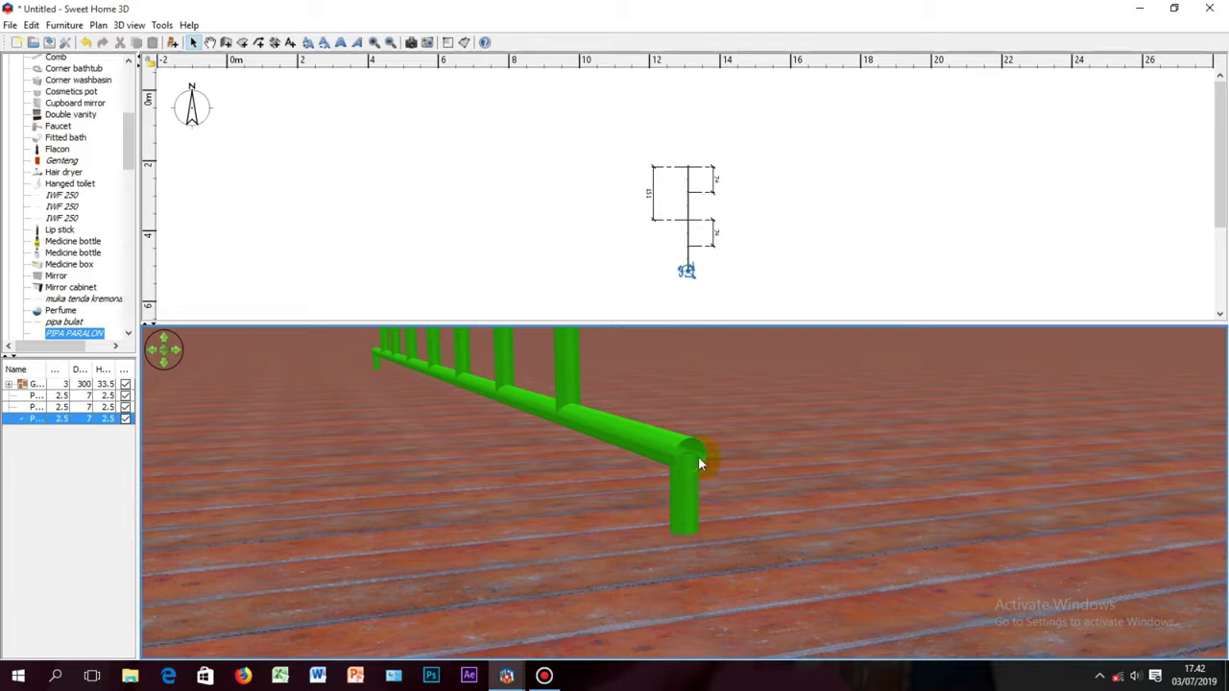
Shorten the southern pipe leg by setting its depth to 5 cm
double_click(77, 418)
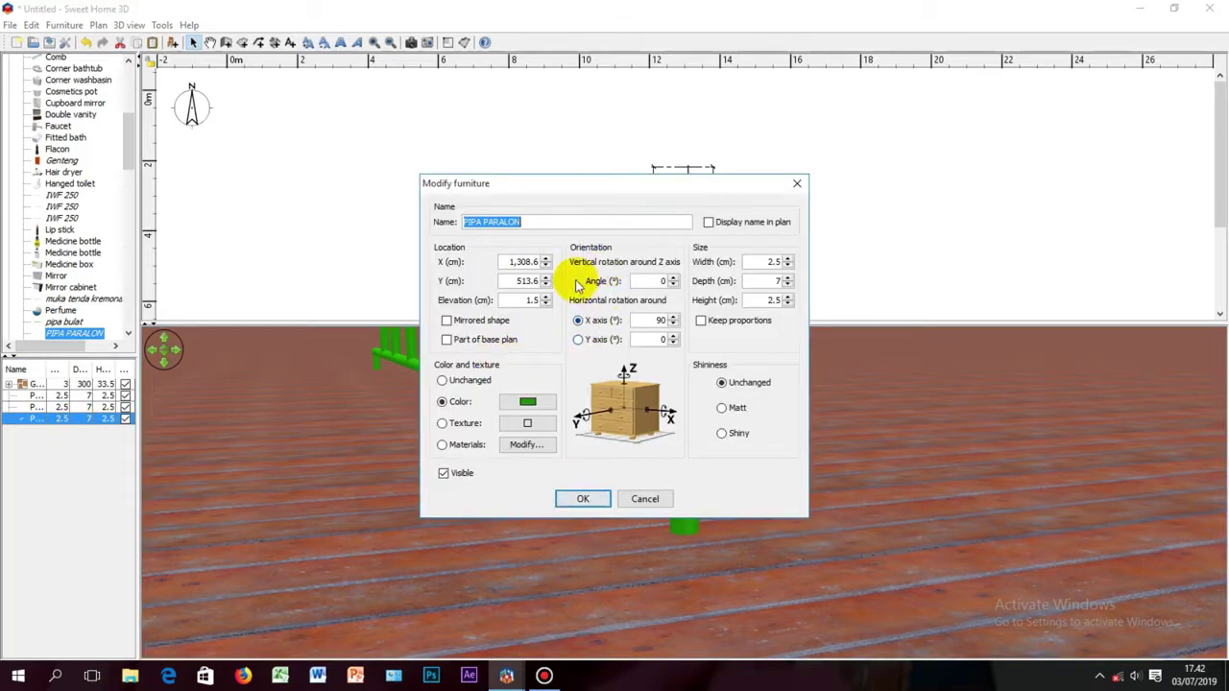
left_click(776, 281)
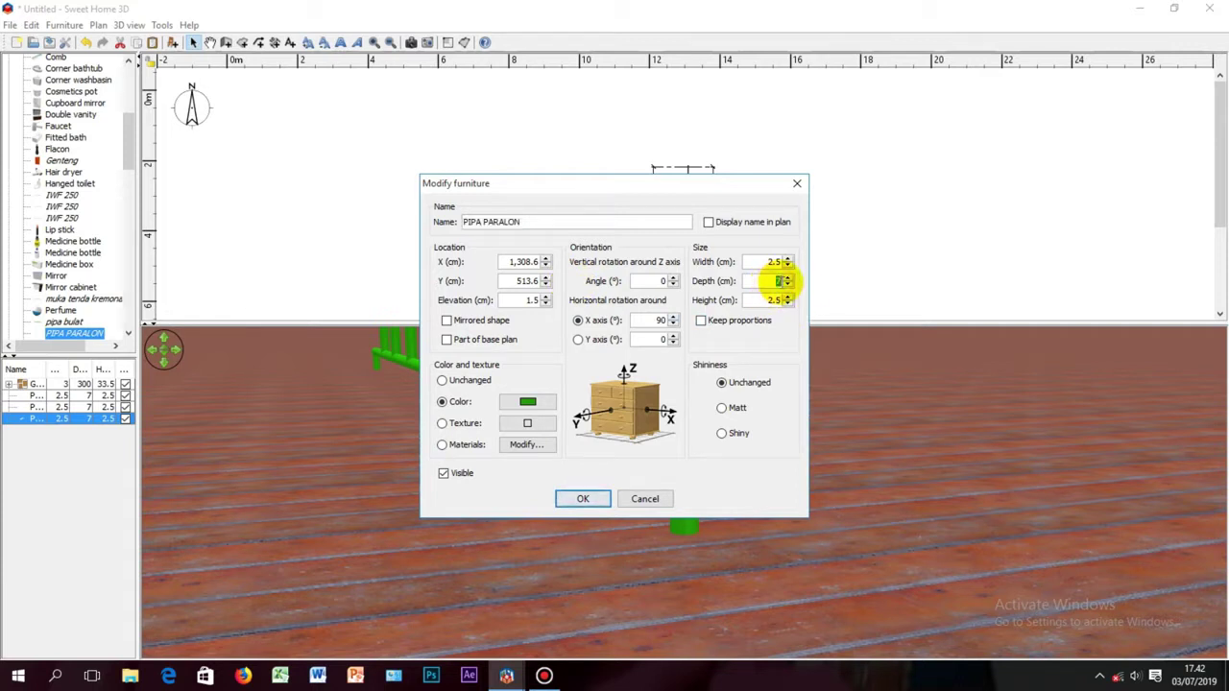
type("5")
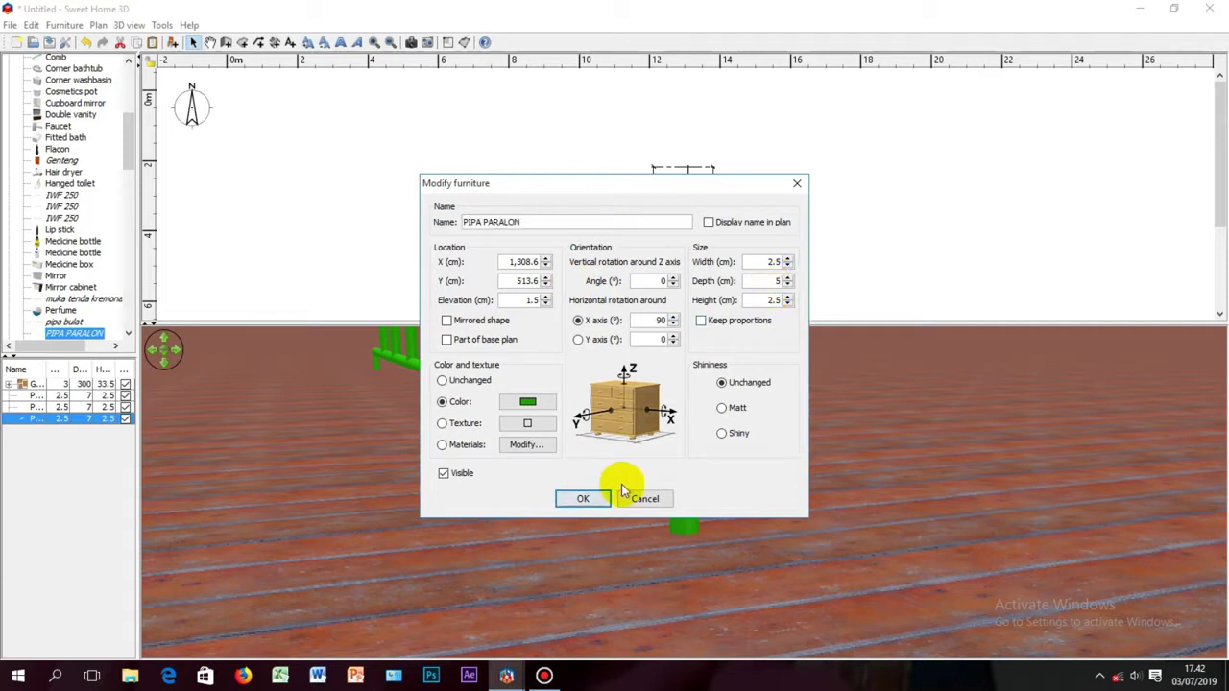
left_click(584, 498)
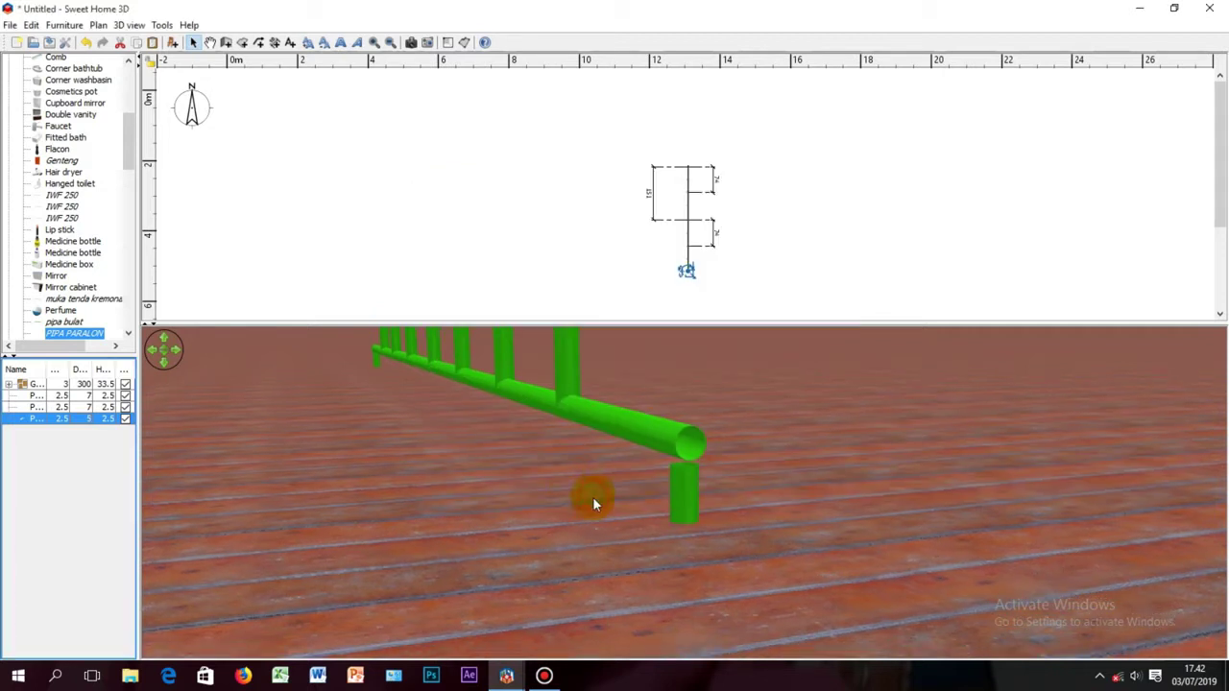
Lengthen the southern pipe leg by setting its depth to 6 cm
double_click(81, 417)
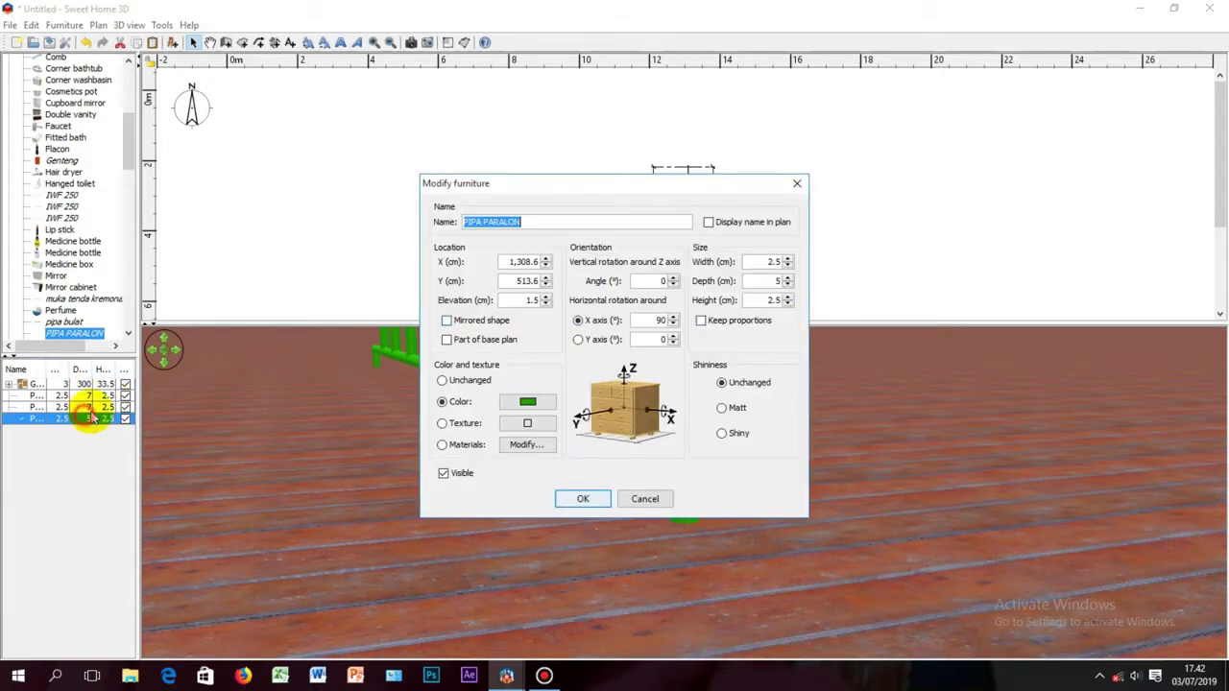
left_click(788, 277)
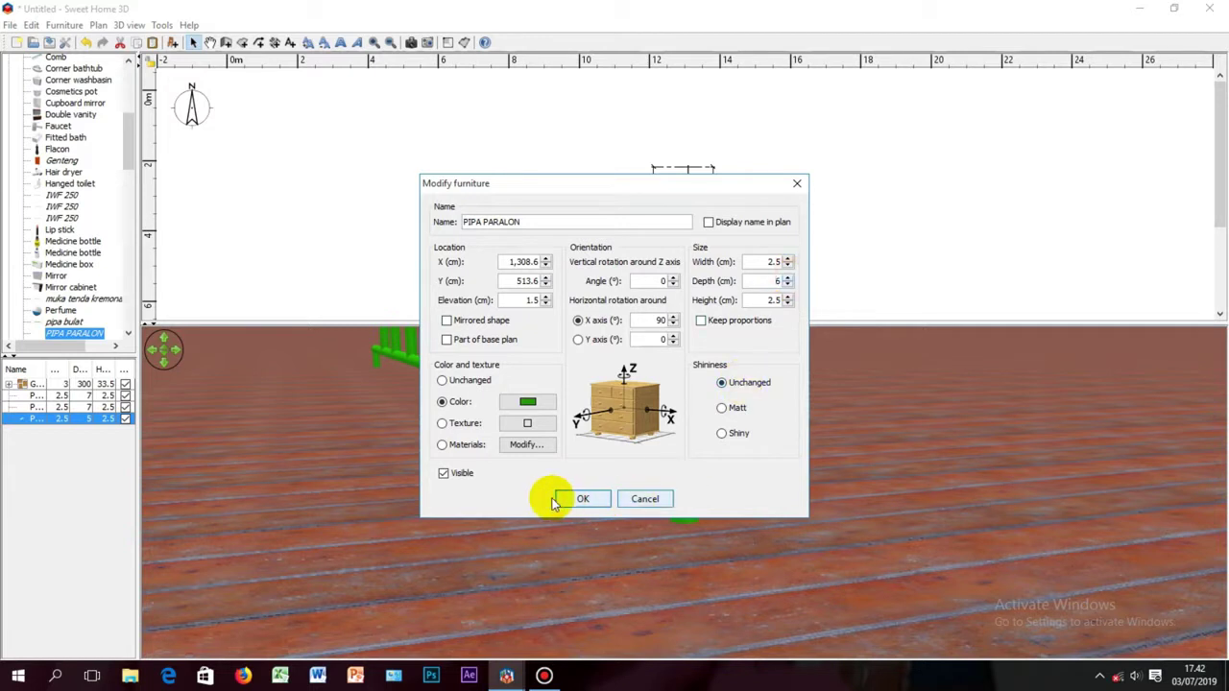
left_click(582, 498)
Inspect the joint between the southern leg and the lower pipe, close up and along the whole frame
left_click_drag(665, 515, 745, 520)
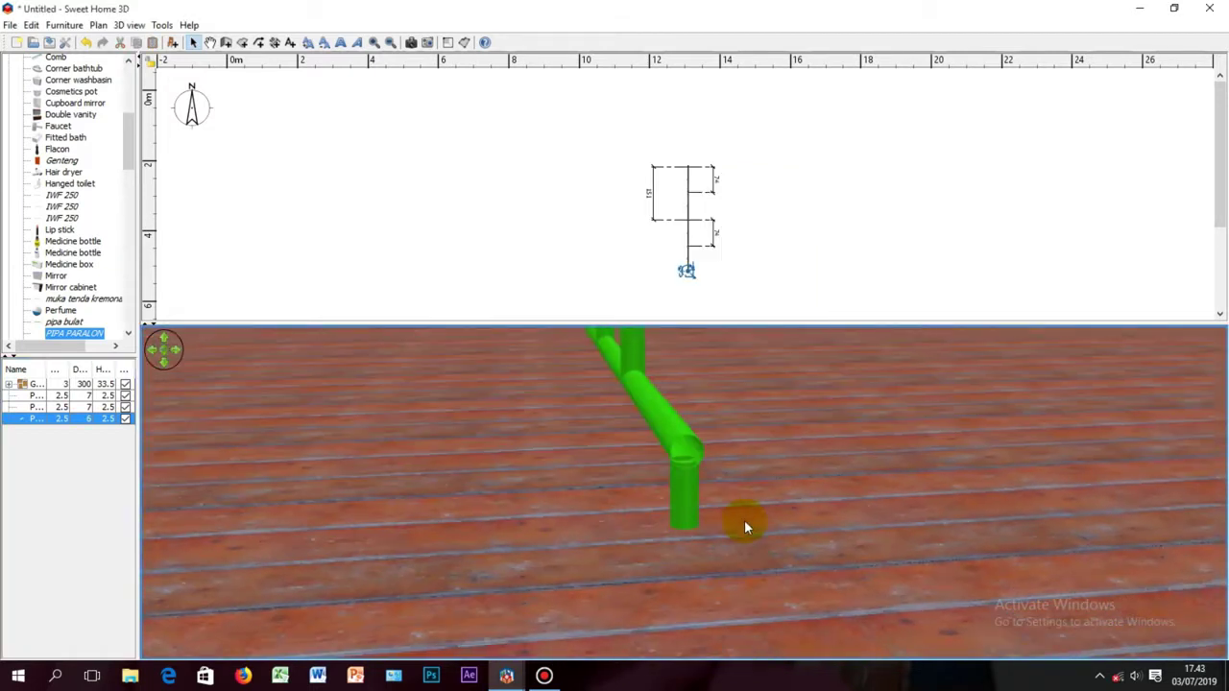
scroll(744, 520, "up", 5)
scroll(745, 520, "down", 5)
scroll(745, 520, "down", 3)
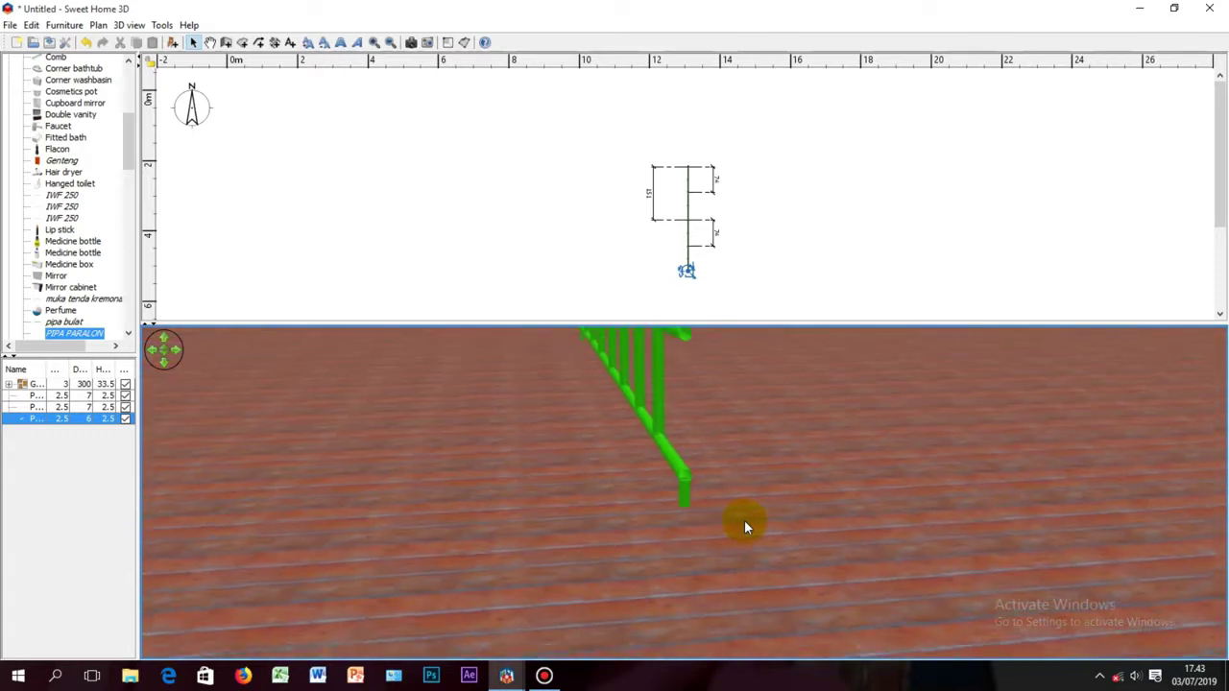
key("Left")
key("Left")
key("Left")
key("Left")
key("Left")
key("Left")
key("Left")
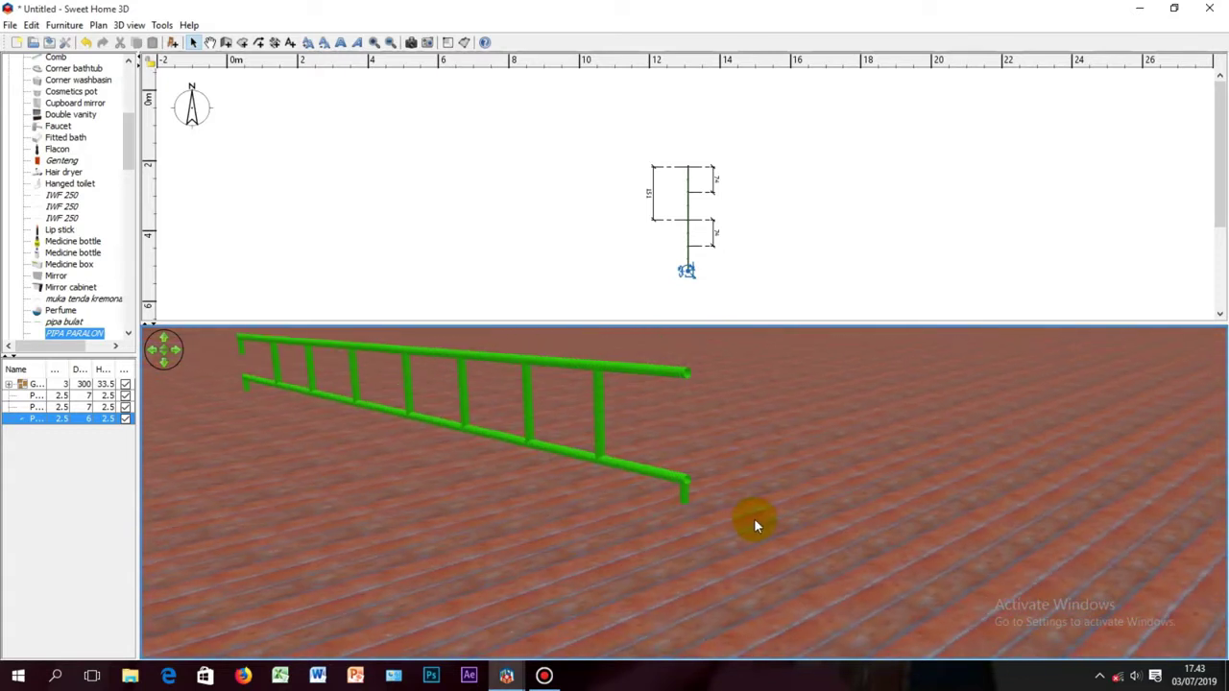
right_click(96, 427)
left_click(409, 214)
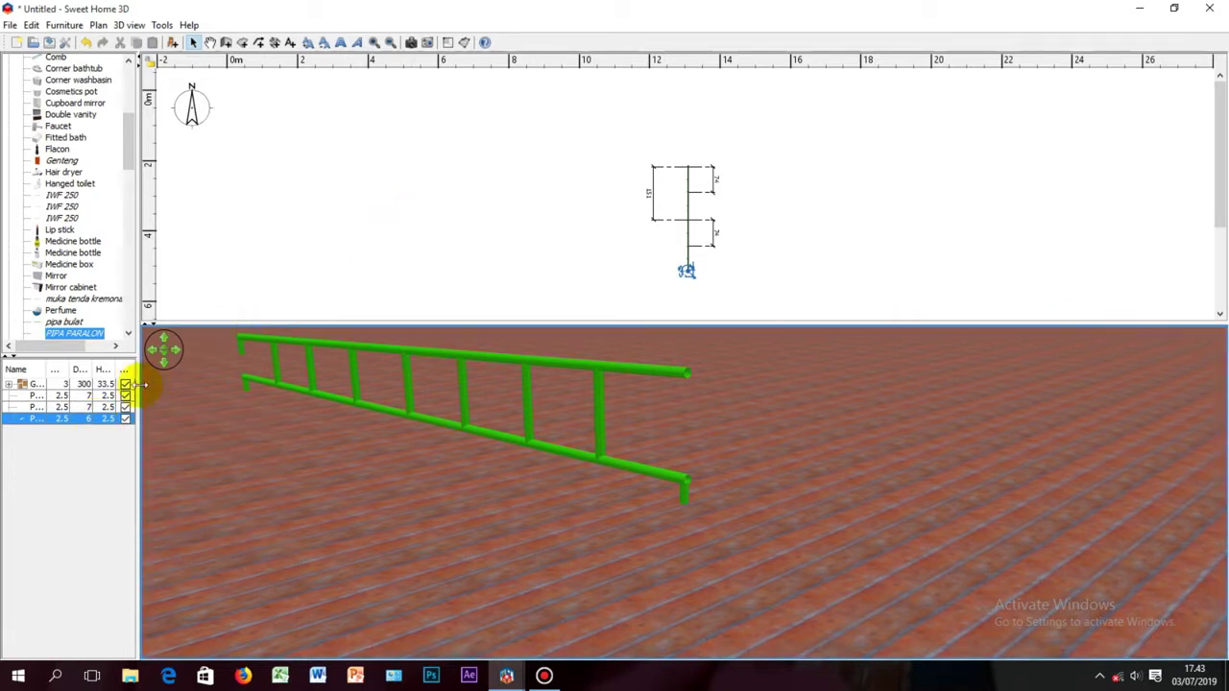
right_click(100, 428)
left_click(35, 472)
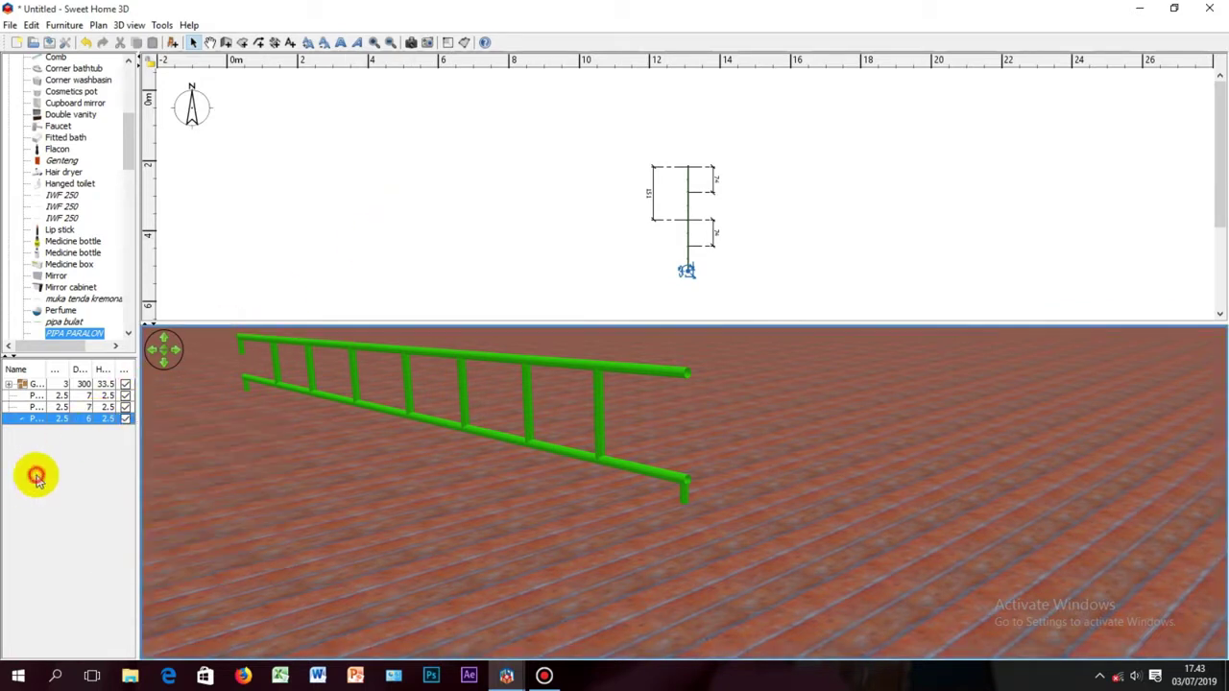
left_click(381, 165)
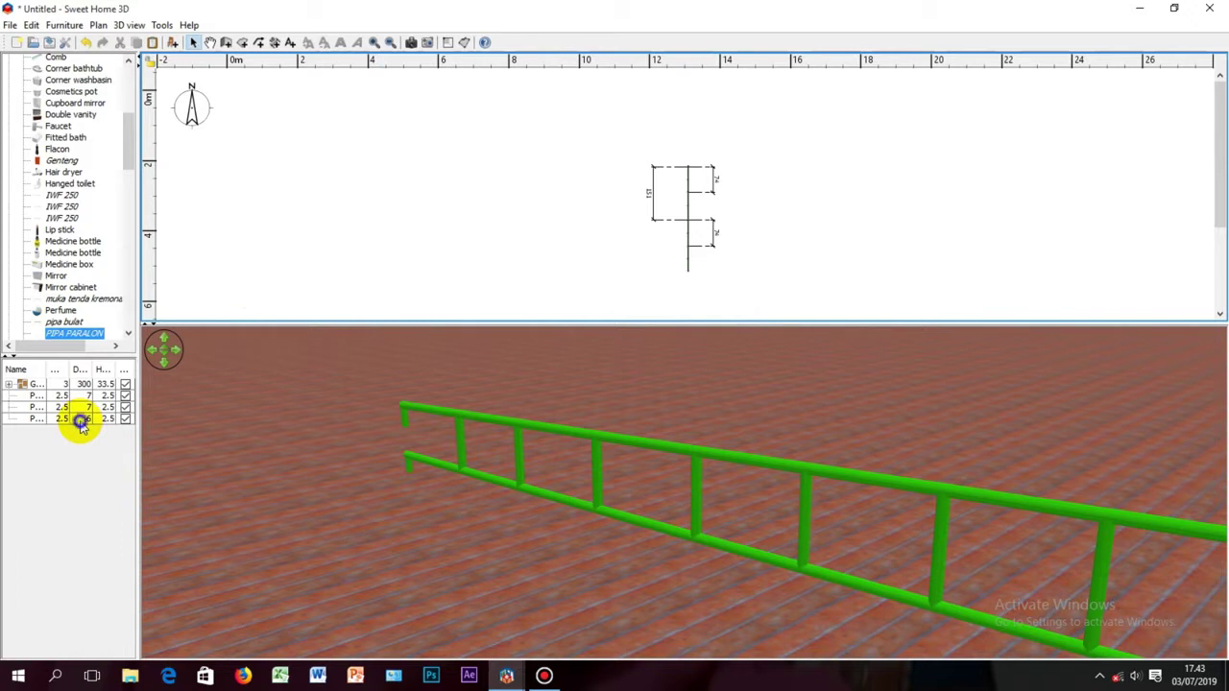
Select the 6 cm southern leg in the furniture list and copy it
right_click(81, 427)
left_click(73, 419)
left_click(73, 418)
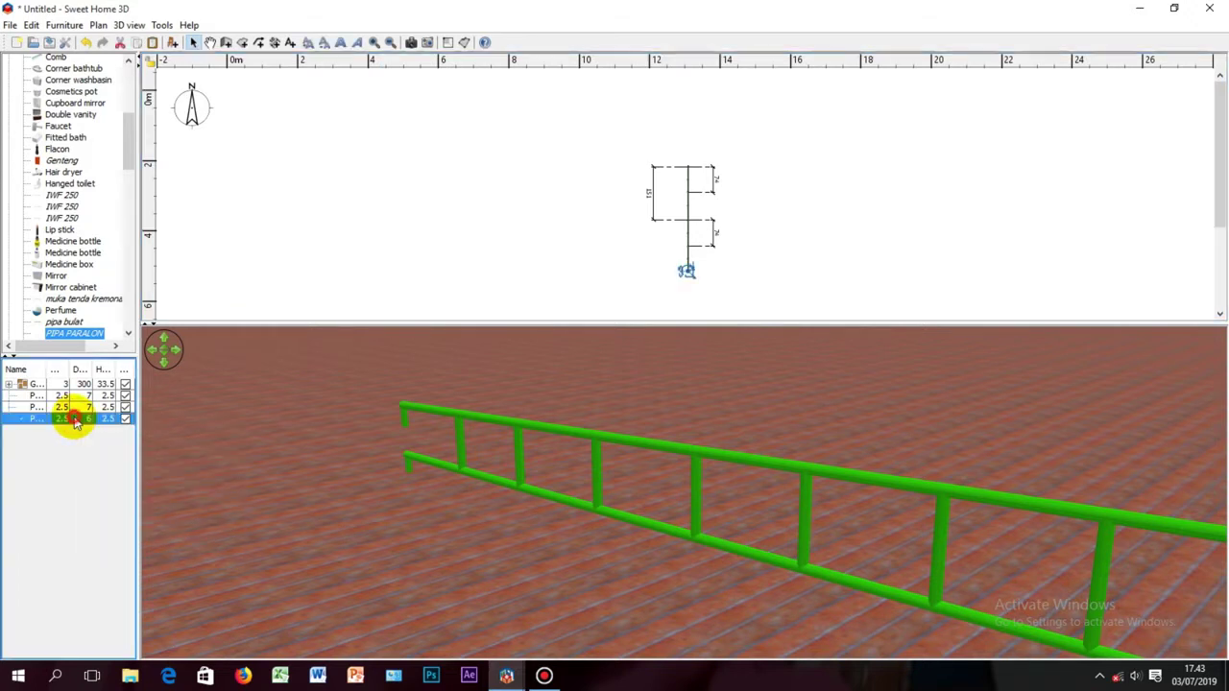
right_click(73, 419)
left_click(112, 468)
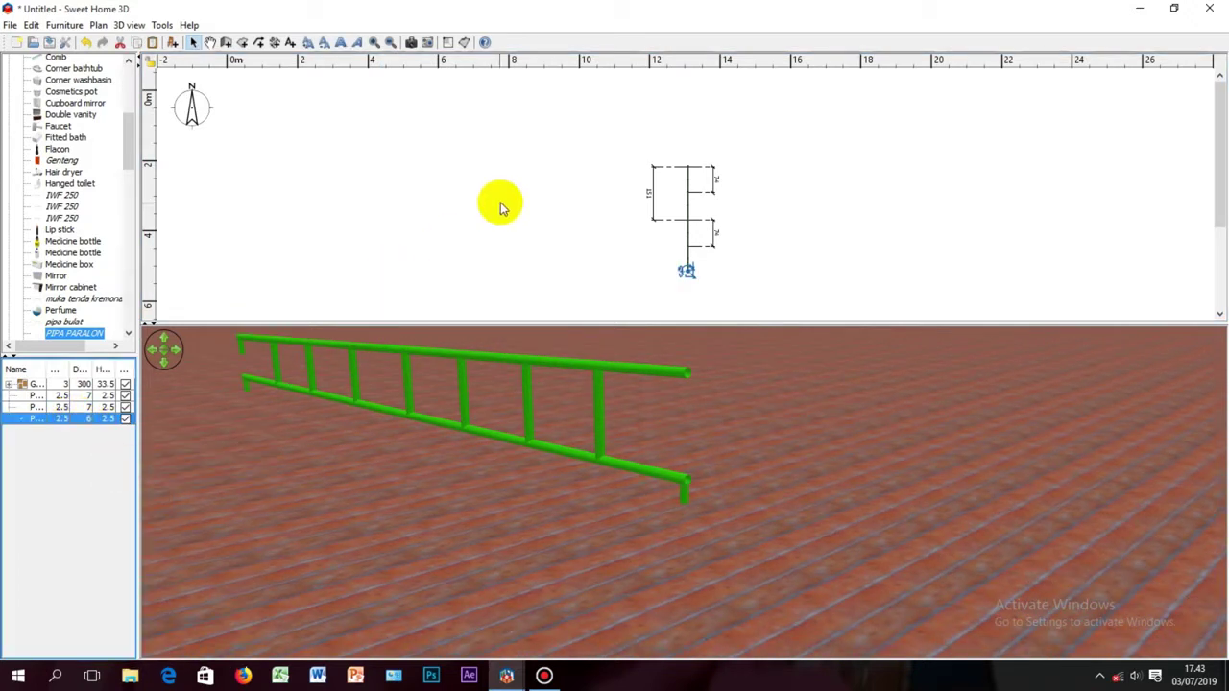
Paste the copied leg into the plan and delete the displaced duplicate
right_click(501, 202)
left_click(548, 238)
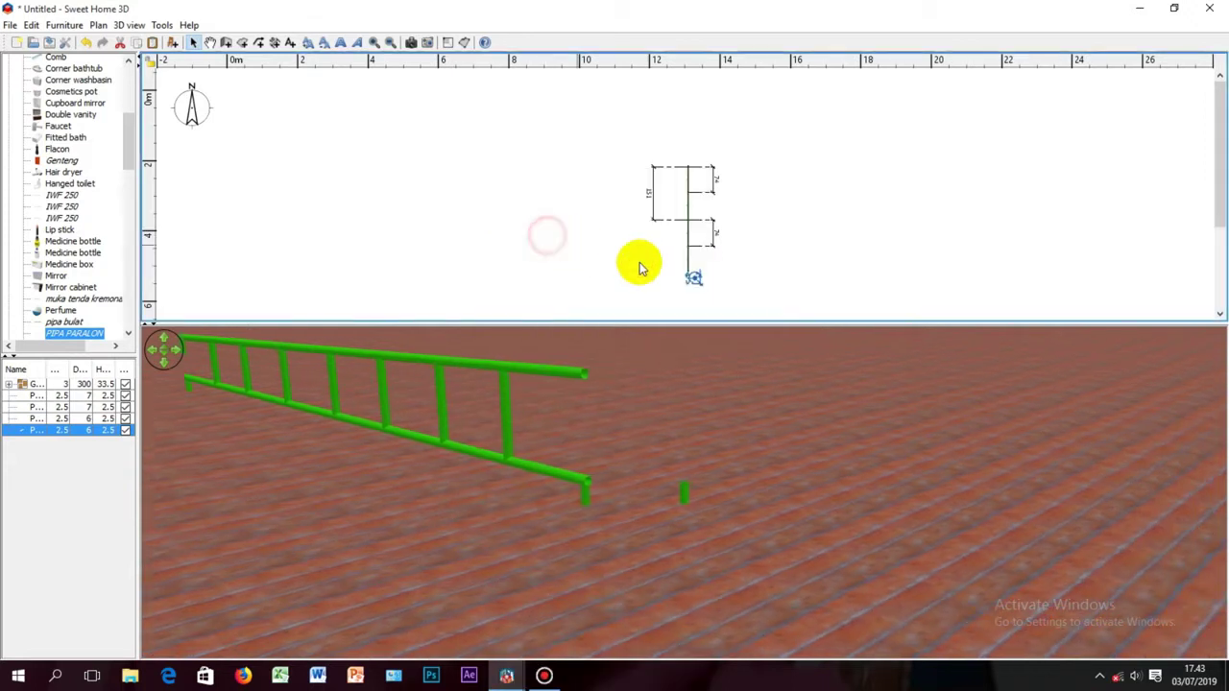
right_click(694, 278)
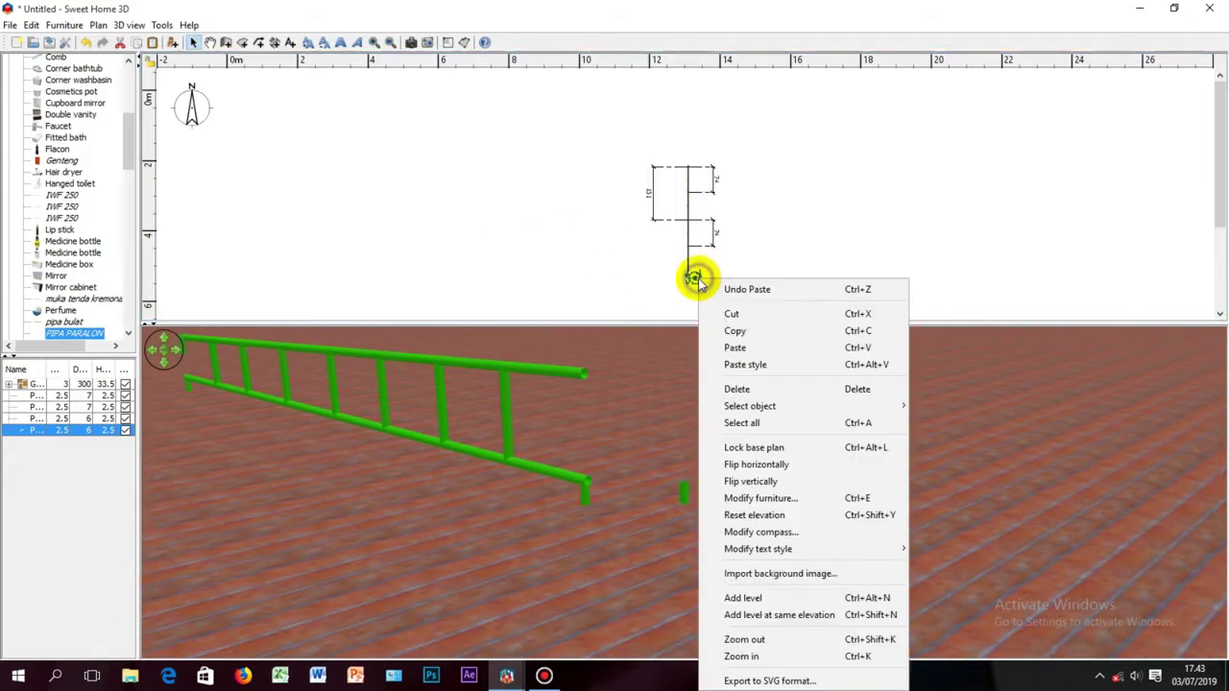
left_click(737, 389)
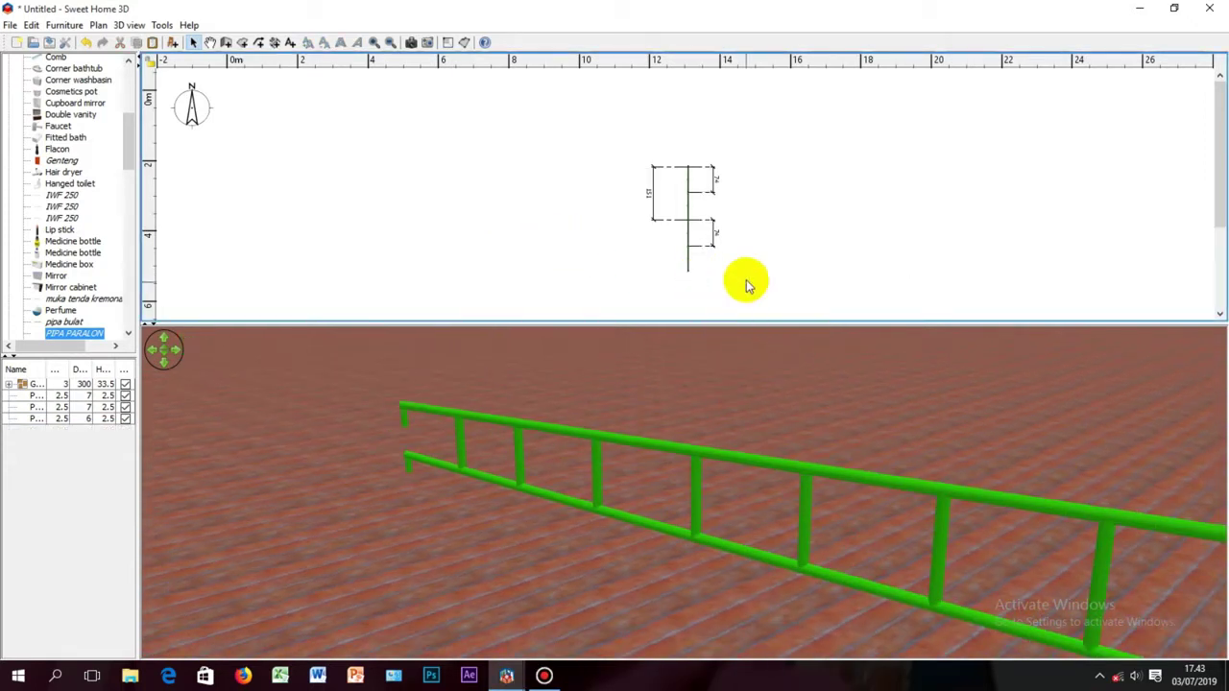
Paste the copied southern leg into the plan and set the duplicate's elevation to 25 cm
right_click(746, 282)
left_click(783, 313)
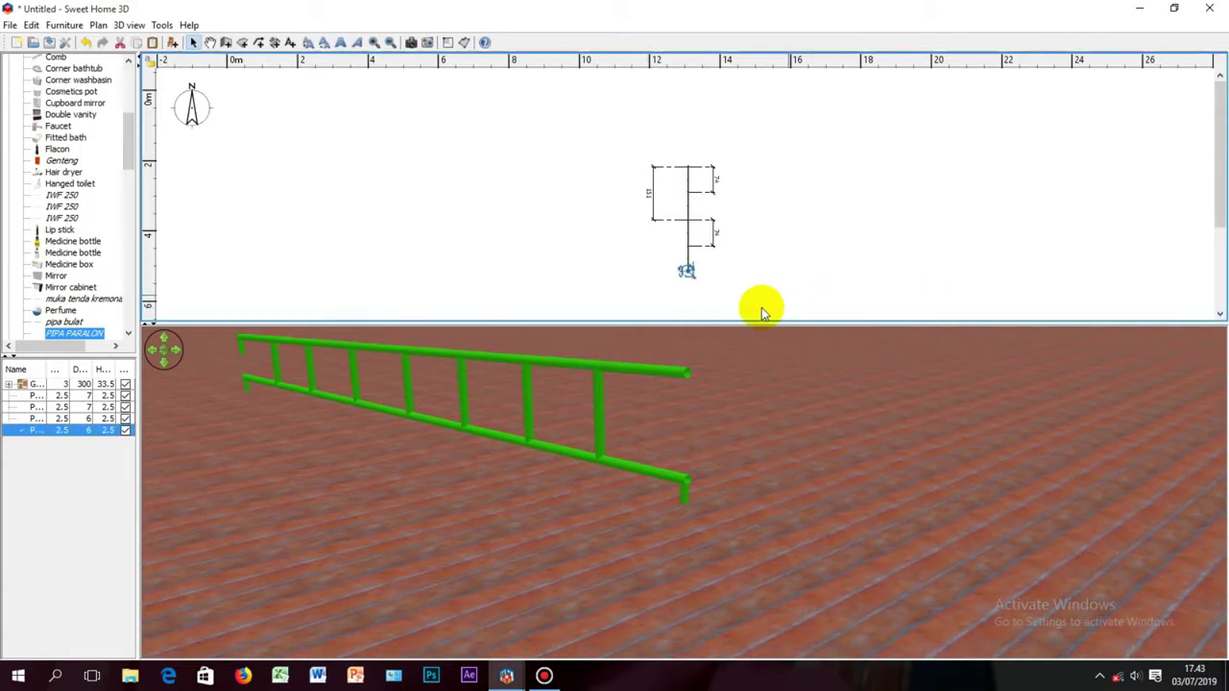
double_click(96, 431)
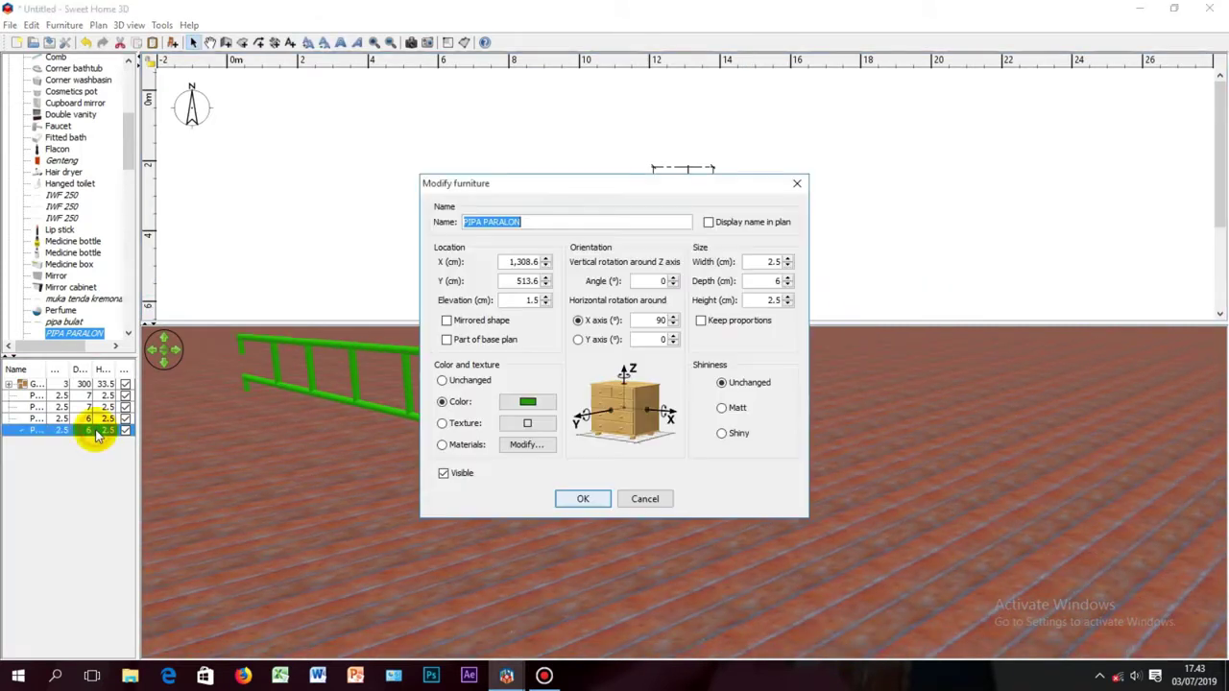
double_click(529, 301)
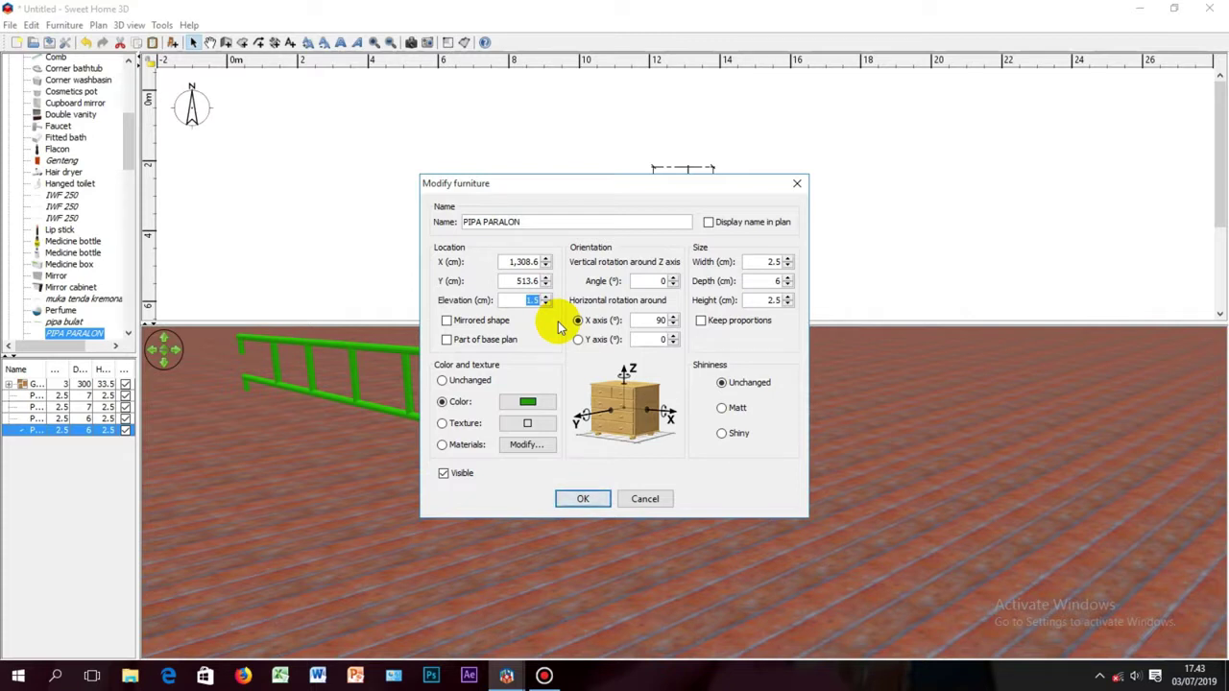
type("25")
left_click(590, 500)
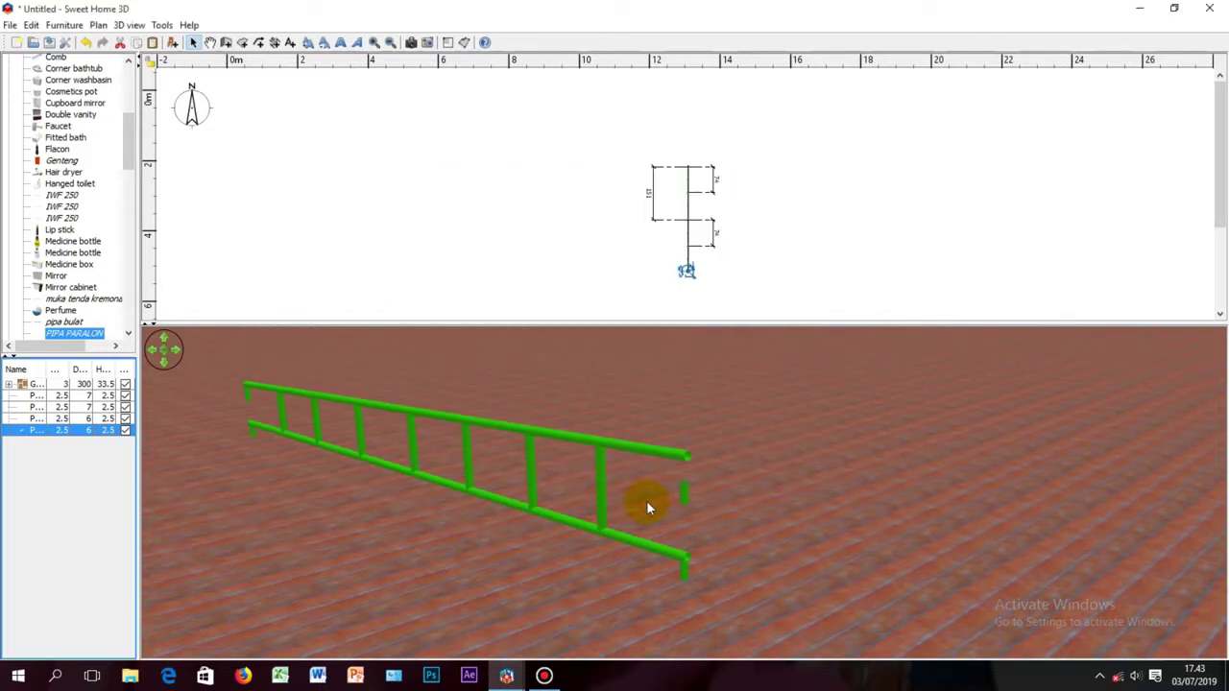
Raise the duplicated leg toward the upper pipe by setting its elevation to 35 cm
double_click(57, 431)
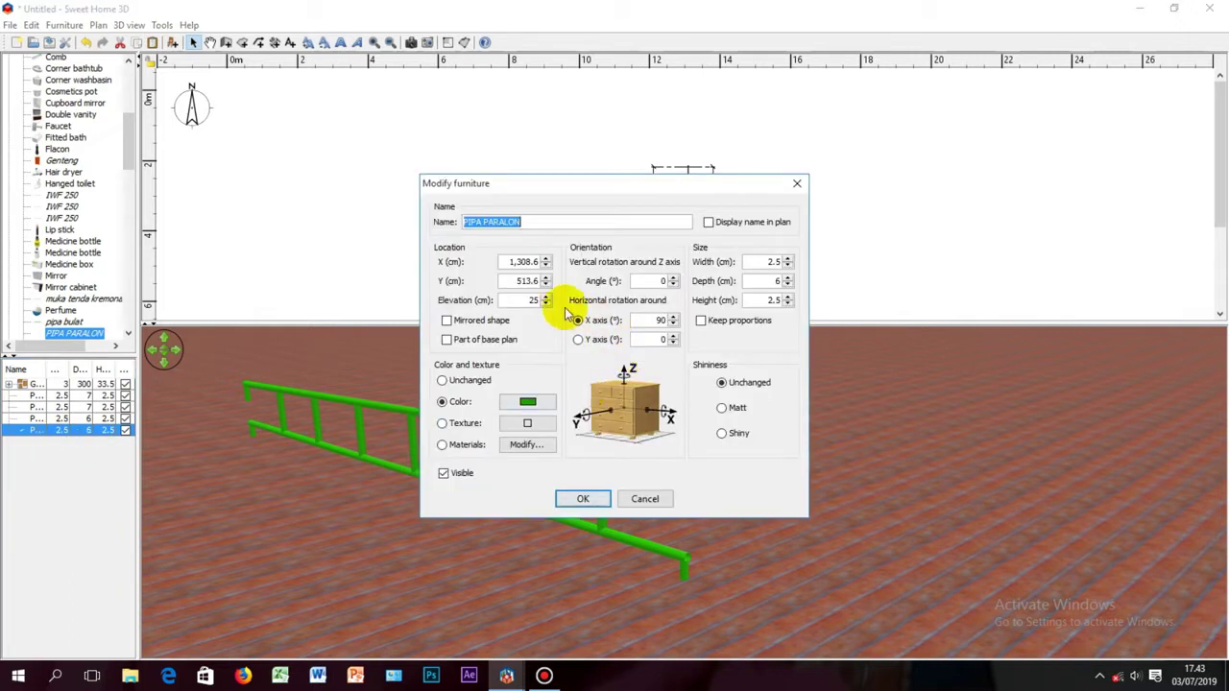
left_click(516, 301)
left_click_drag(516, 301, 544, 304)
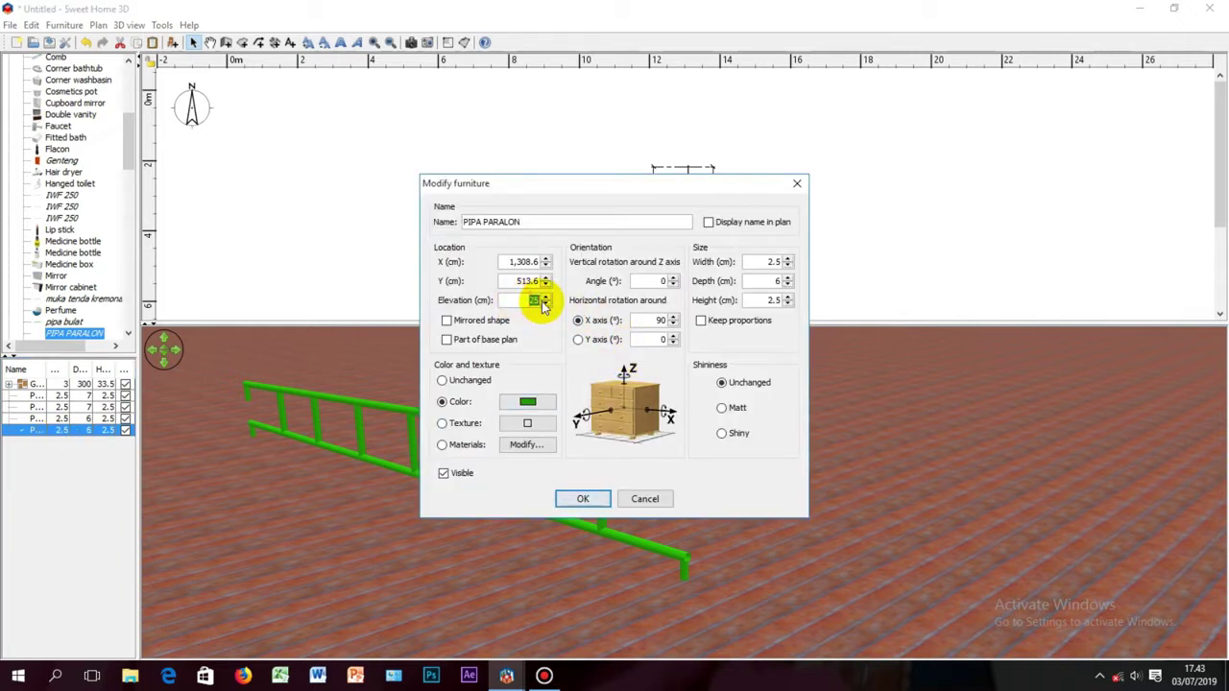
type("35")
key("Return")
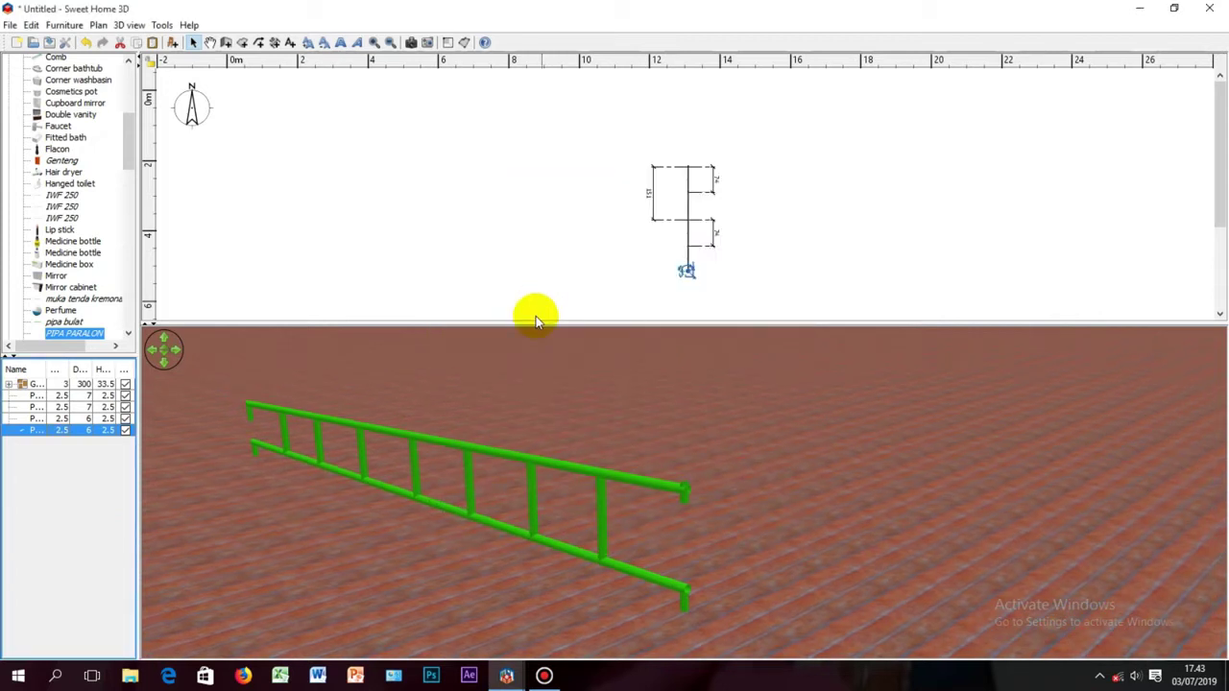
Lower the duplicated leg to an elevation of 33.5 cm so it sits beneath the upper pipe's southern end
double_click(91, 429)
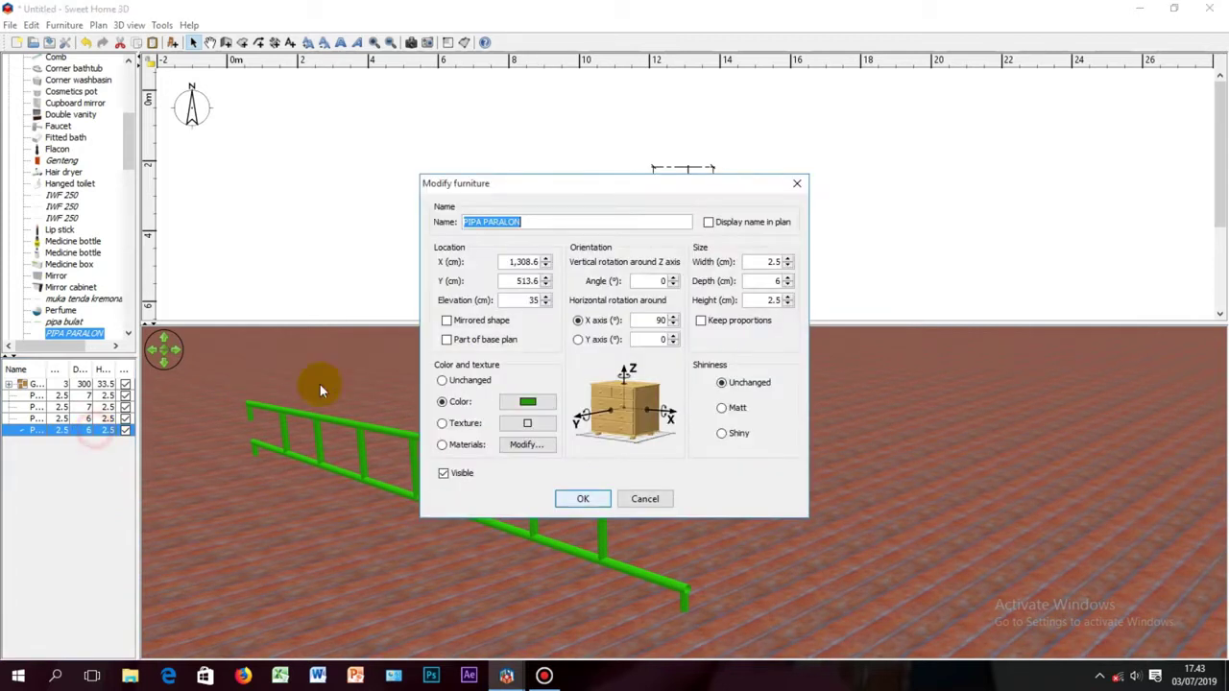
left_click(546, 304)
left_click(546, 305)
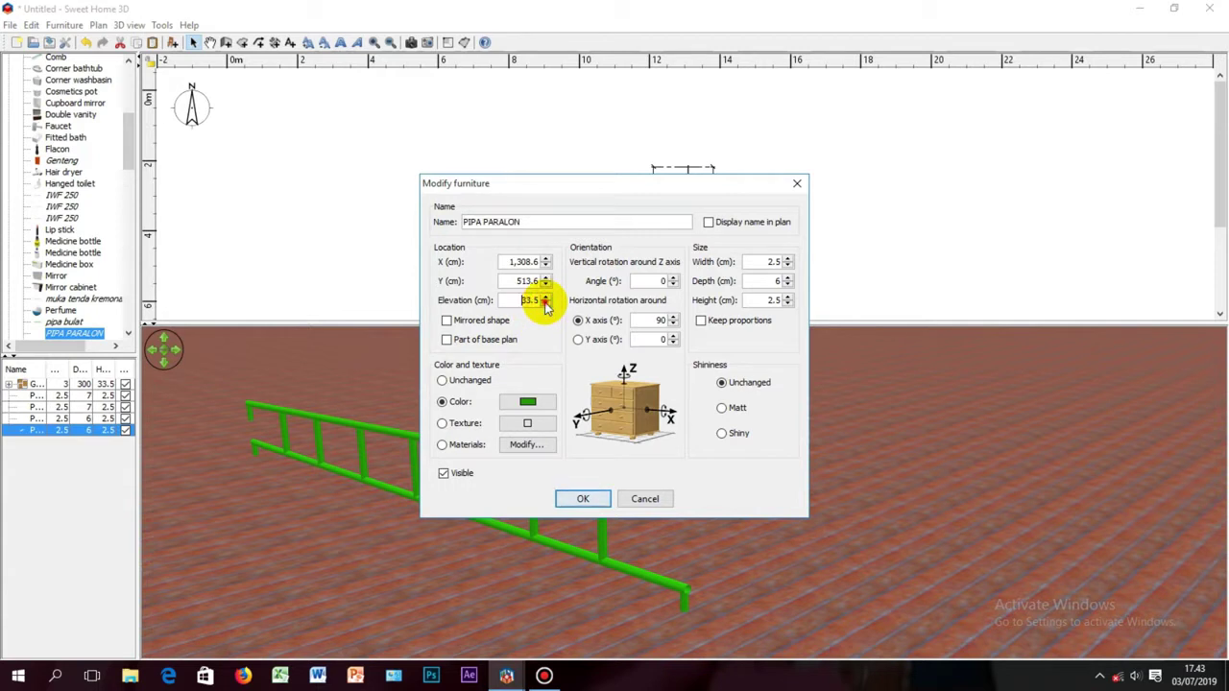
left_click(585, 498)
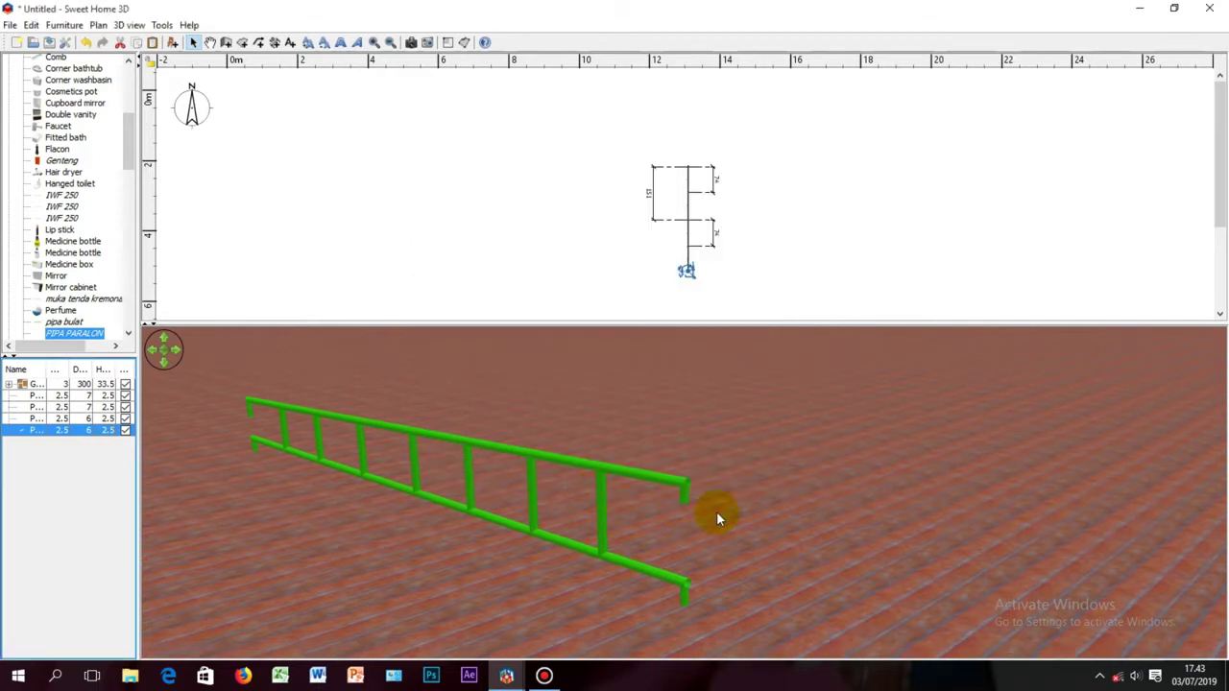
Examine the side frame and its four end legs from the side in 3D
left_click_drag(716, 511, 809, 495)
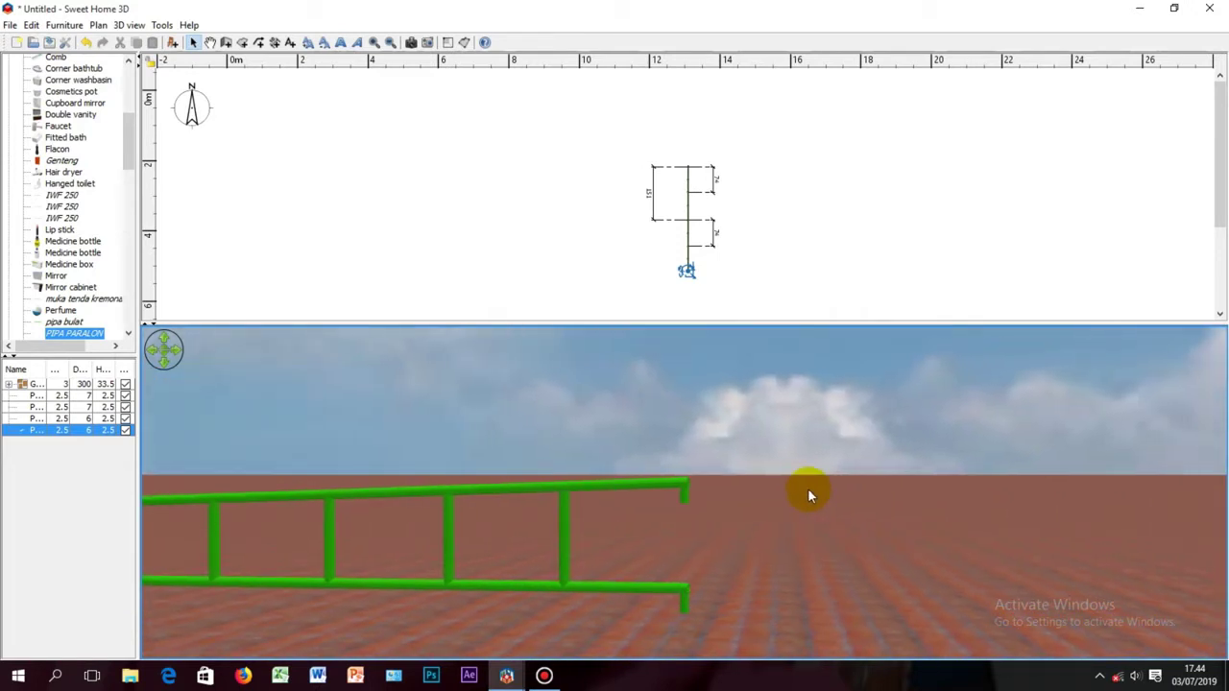
left_click_drag(686, 271, 690, 303)
scroll(723, 499, "down", 5)
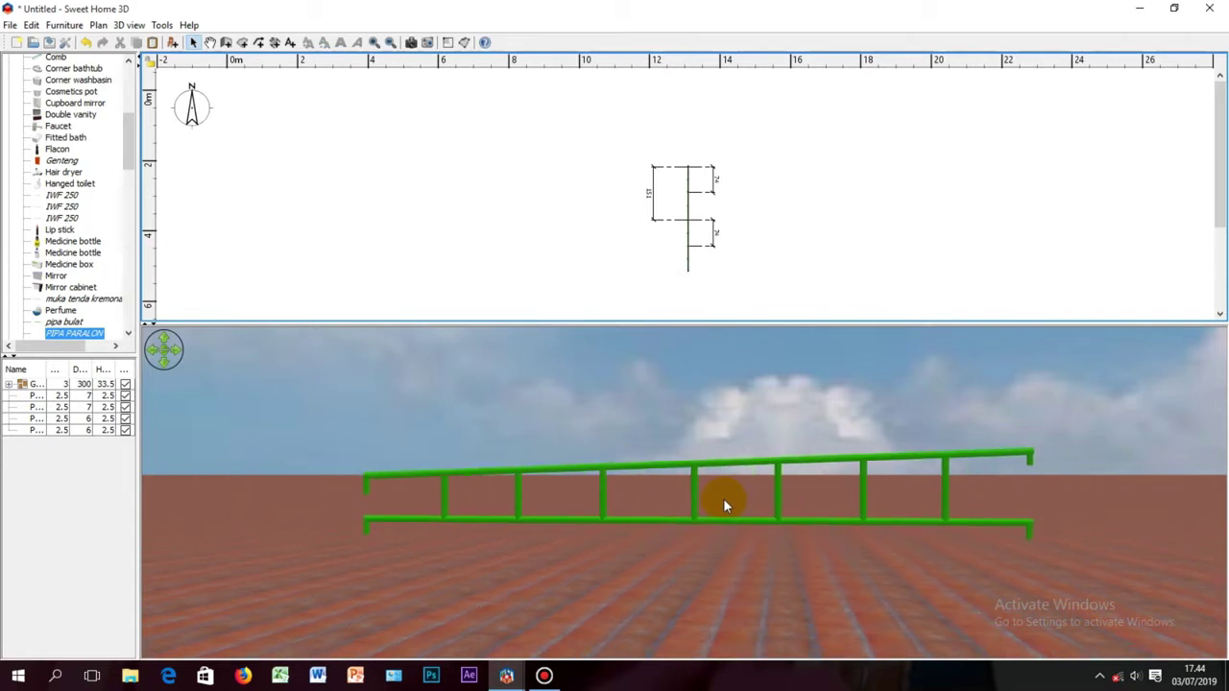
left_click_drag(663, 551, 669, 553)
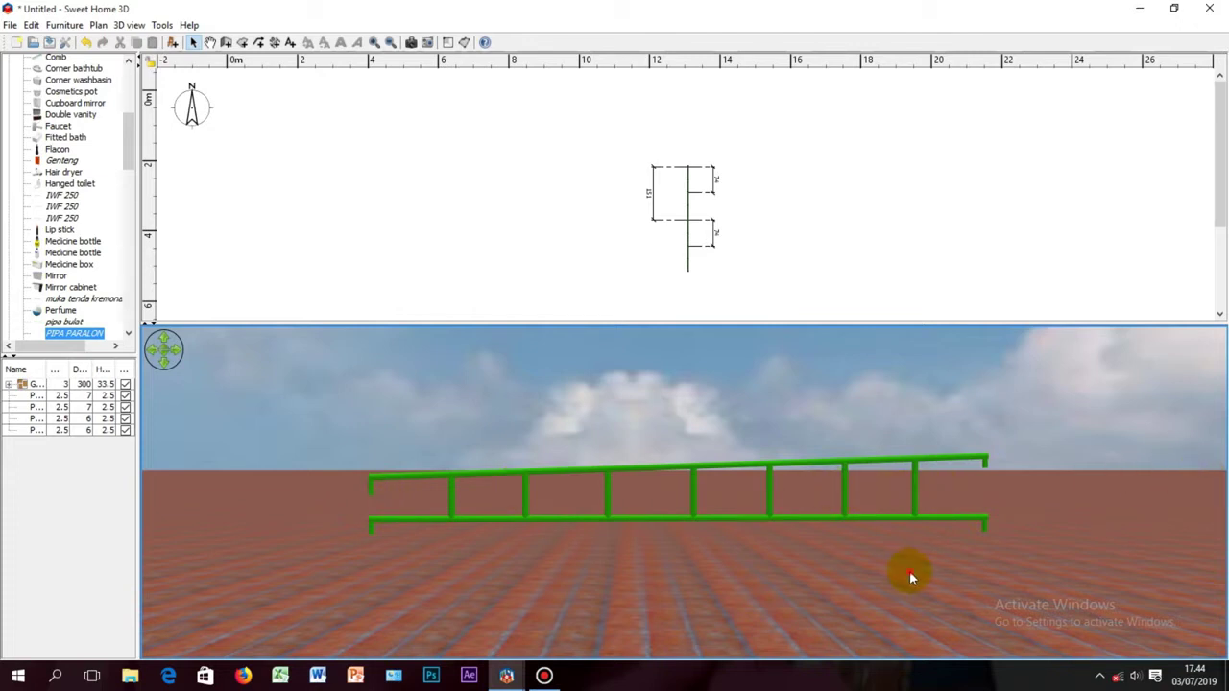
left_click_drag(909, 570, 893, 573)
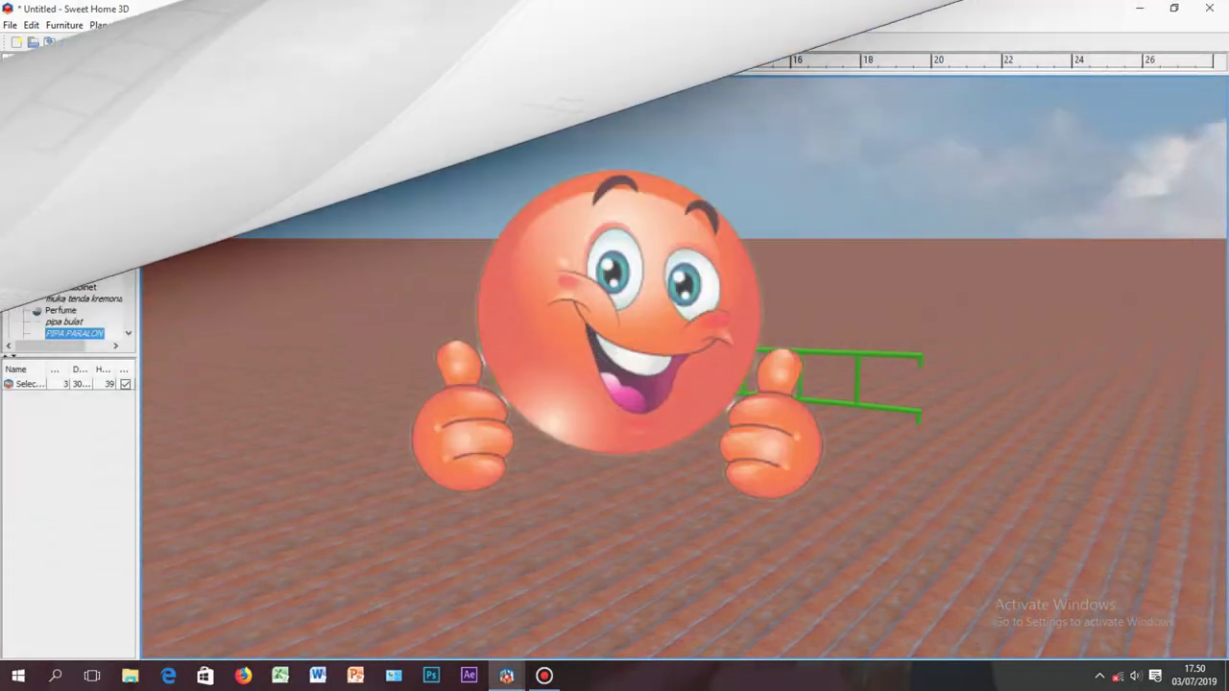
left_click_drag(170, 102, 181, 100)
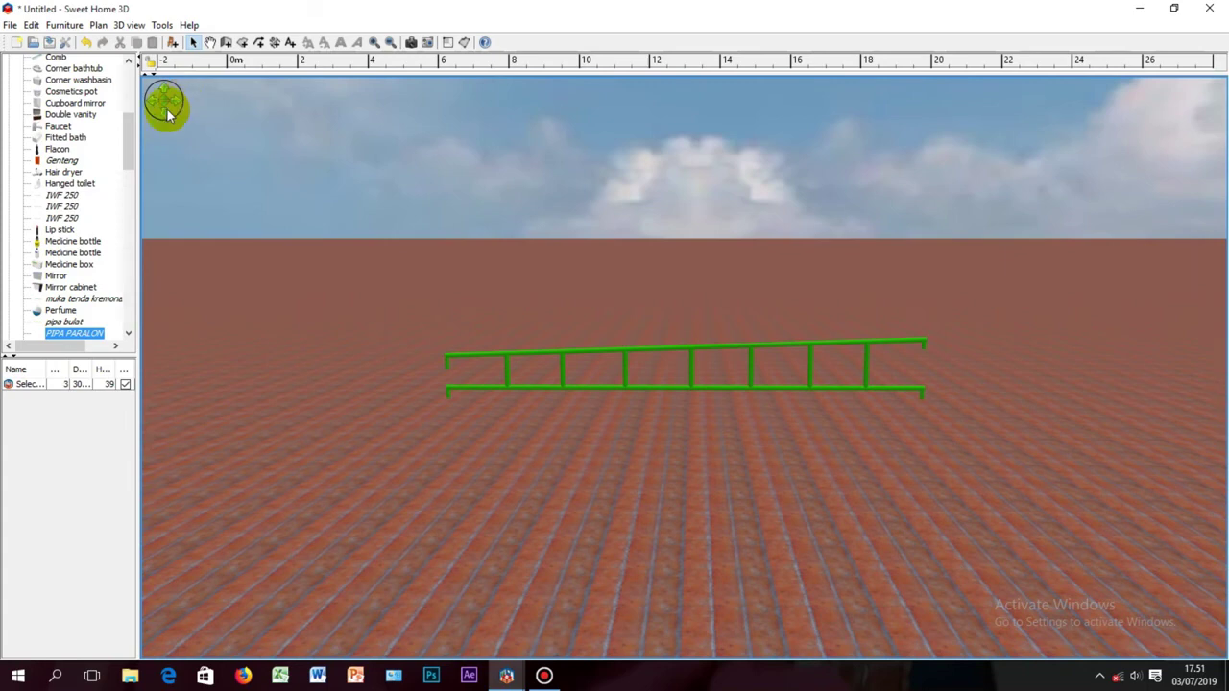